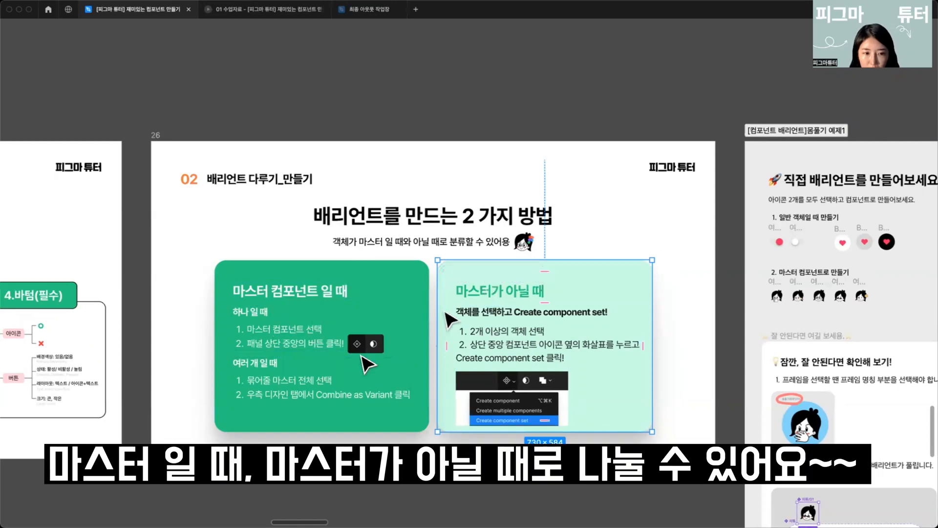
# Step: Select the five icon frames in the exercise and turn them into separate components with Create multiple components
pyautogui.click(780, 336)
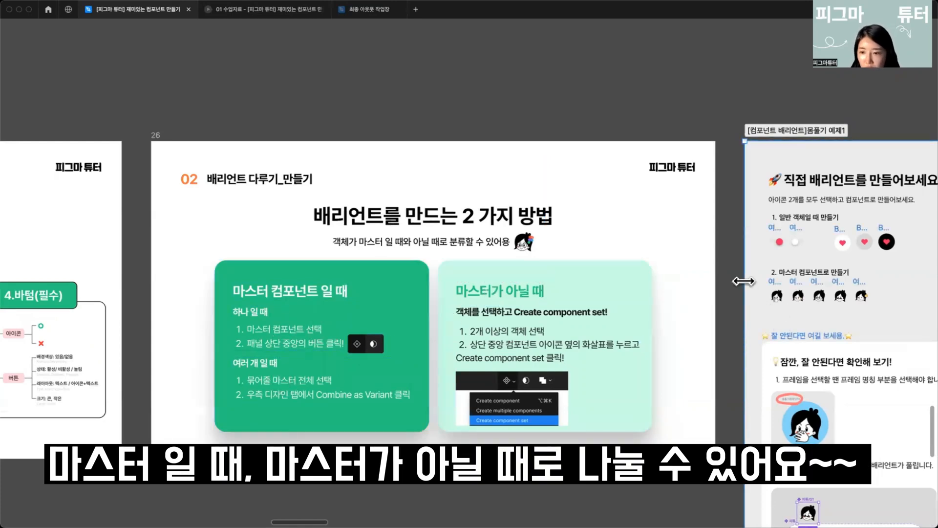
pyautogui.moveTo(729, 290); pyautogui.dragTo(448, 454)
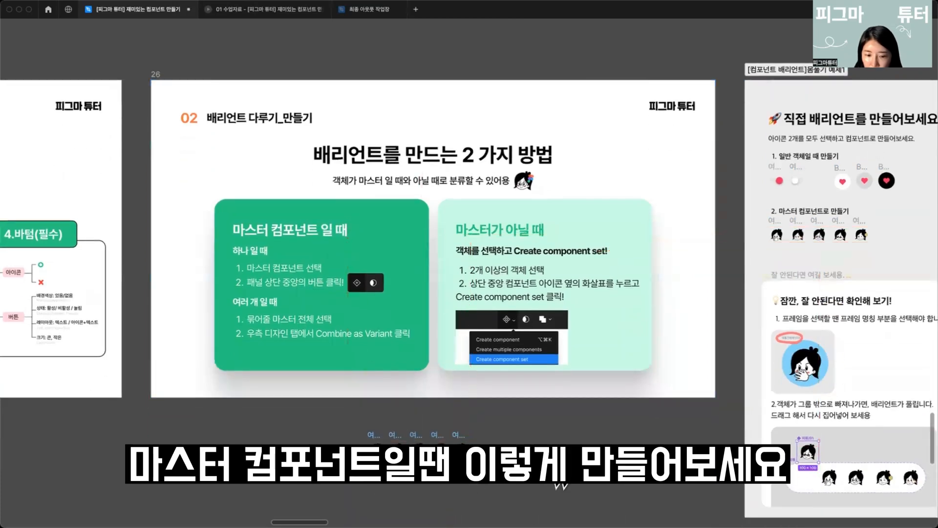
pyautogui.moveTo(566, 447); pyautogui.dragTo(568, 388)
pyautogui.scroll(5, 554, 394)
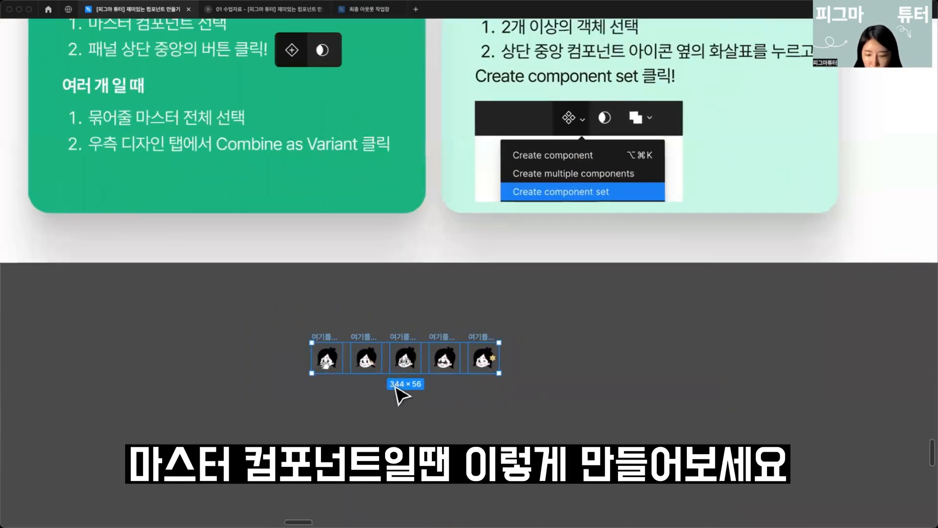
pyautogui.press('super+backslash')
pyautogui.moveTo(281, 324); pyautogui.dragTo(509, 385)
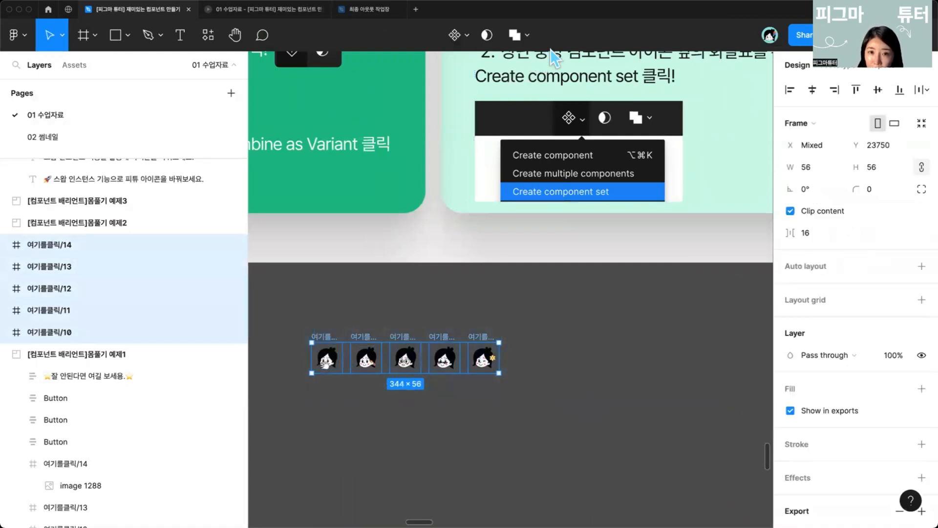
pyautogui.click(456, 35)
pyautogui.click(452, 86)
# Step: Select the five icon components and combine them as variants into one component set
pyautogui.scroll(-3, 427, 342)
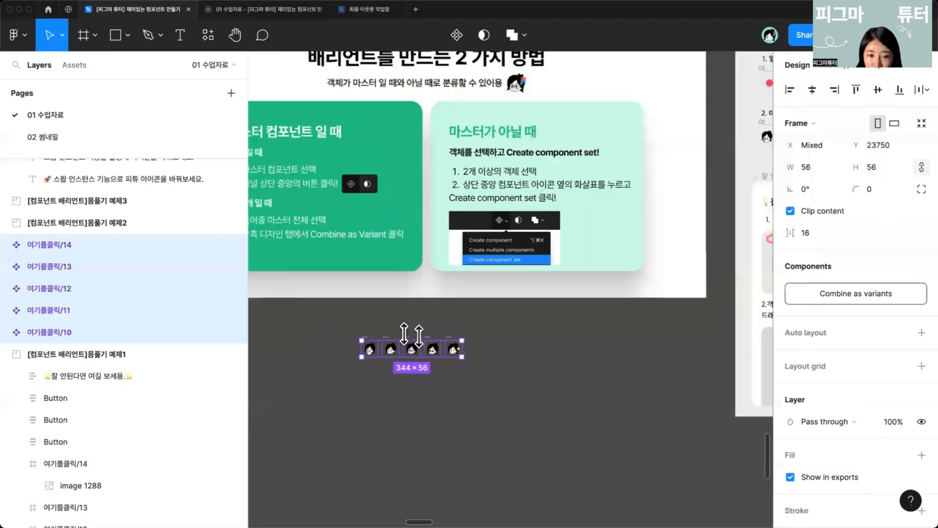
pyautogui.scroll(-5, 425, 340)
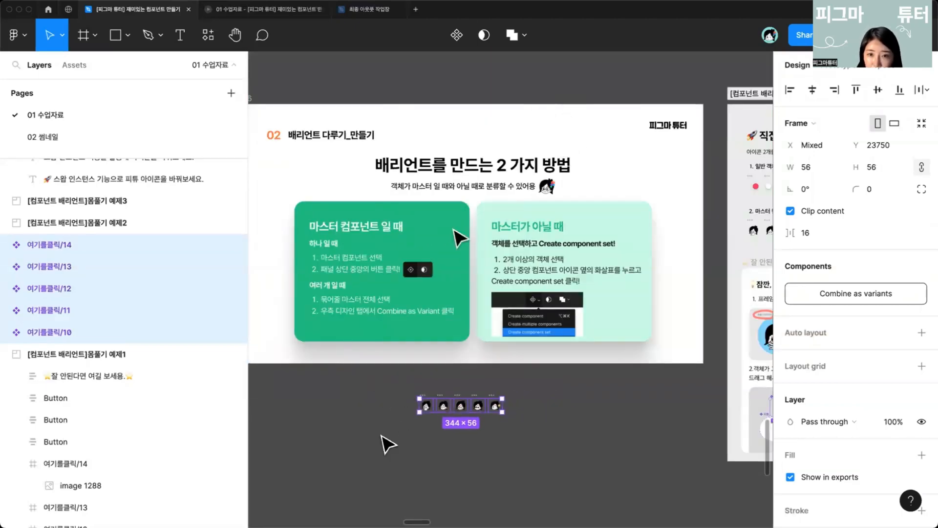
pyautogui.moveTo(362, 388); pyautogui.dragTo(525, 444)
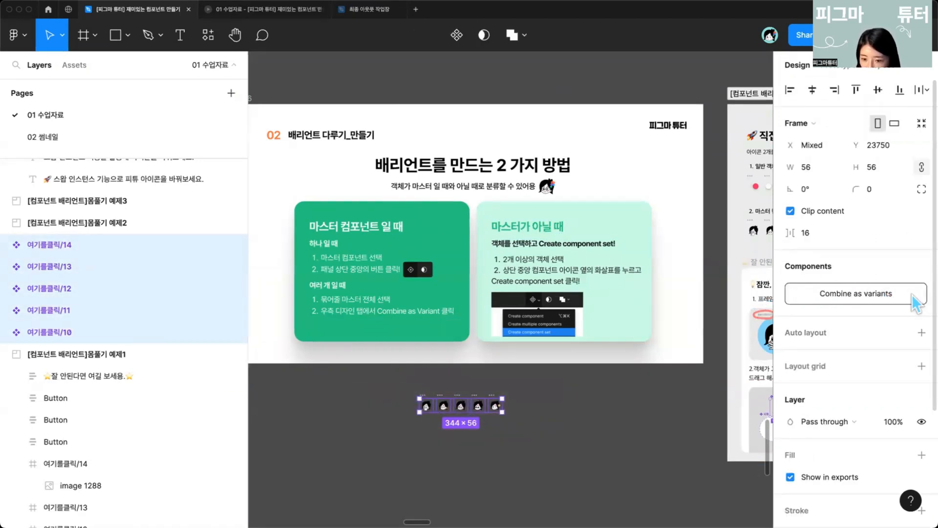
pyautogui.click(875, 298)
# Step: Add a white fill to the new icon component set, then deselect it
pyautogui.scroll(5, 486, 433)
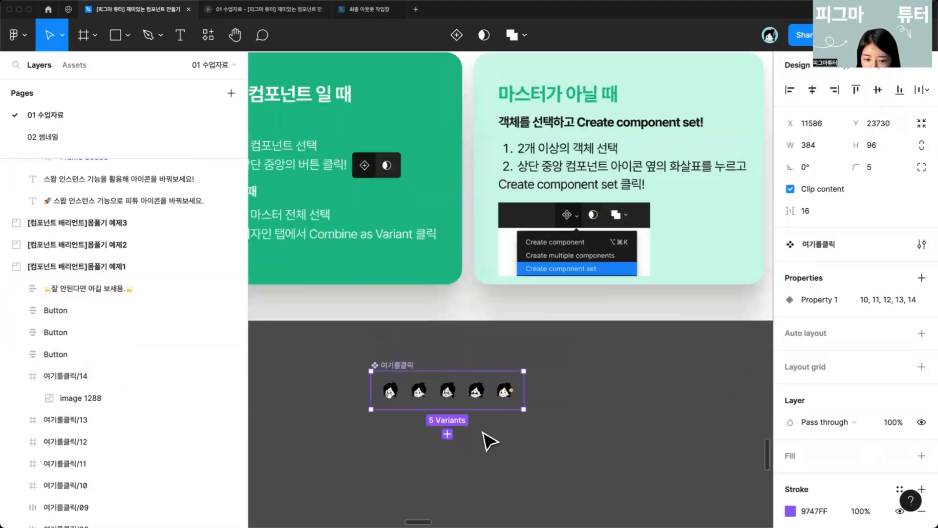
pyautogui.click(848, 456)
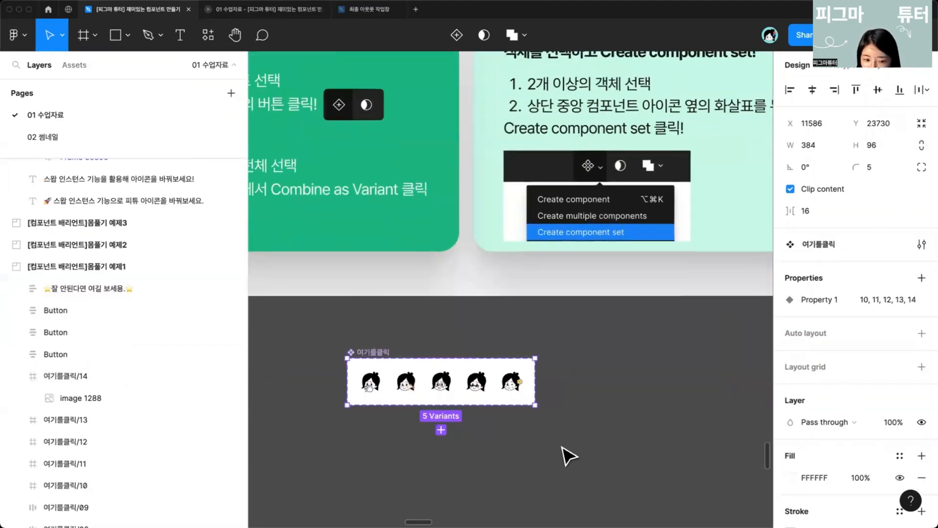
pyautogui.click(565, 450)
# Step: Try dragging four variants out of the icon component set, undoing both moves
pyautogui.hscroll(-3, 565, 450)
pyautogui.scroll(2, 454, 443)
pyautogui.scroll(-4, 461, 453)
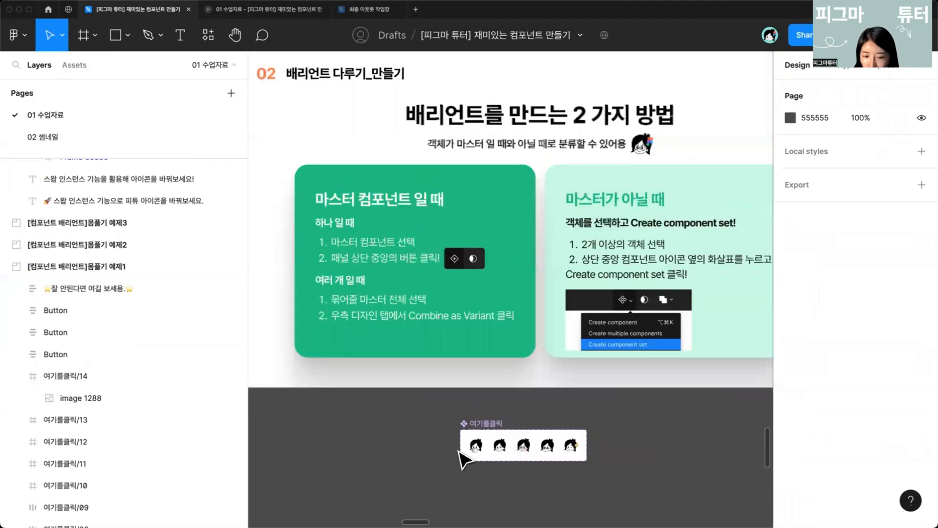
pyautogui.click(475, 446)
pyautogui.keyDown('shift'); pyautogui.click(500, 447); pyautogui.keyUp('shift')
pyautogui.keyDown('shift'); pyautogui.click(529, 446); pyautogui.keyUp('shift')
pyautogui.keyDown('shift'); pyautogui.click(550, 448); pyautogui.keyUp('shift')
pyautogui.scroll(1, 562, 449)
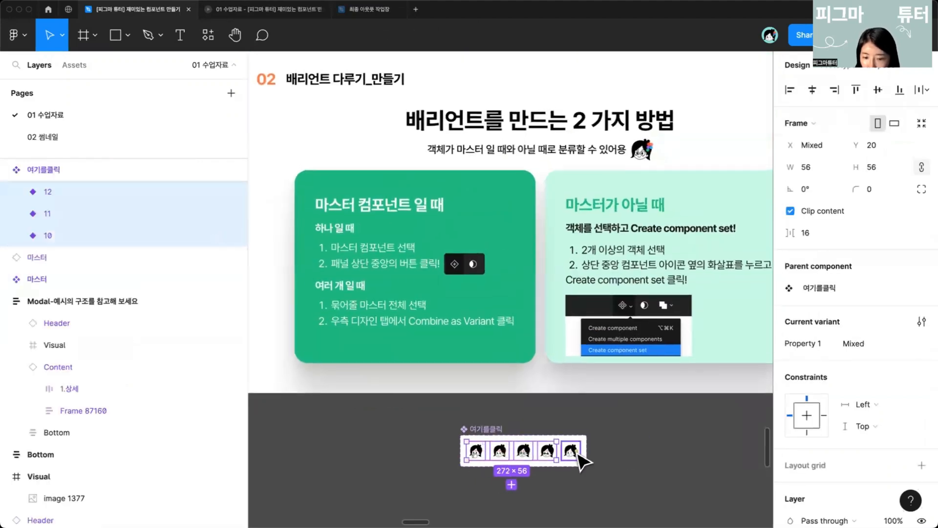
pyautogui.keyDown('shift'); pyautogui.click(572, 452); pyautogui.keyUp('shift')
pyautogui.moveTo(481, 457); pyautogui.dragTo(313, 450)
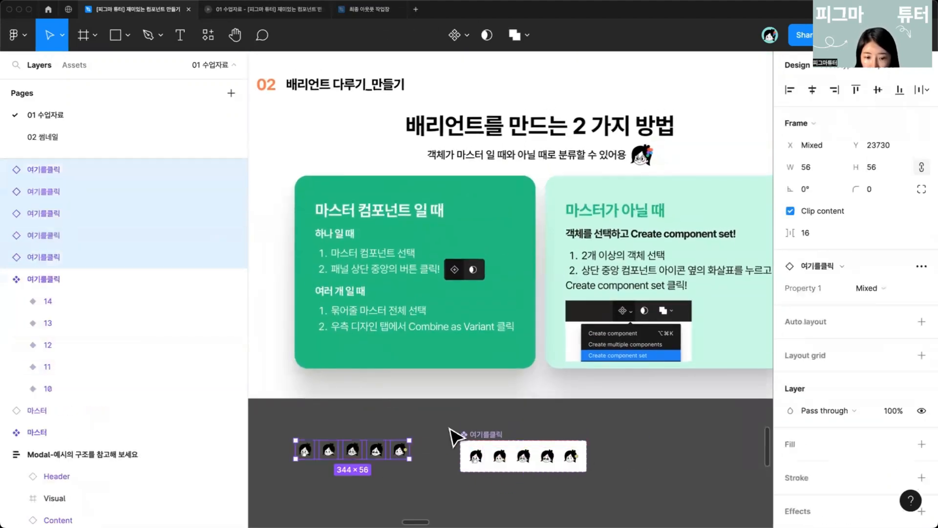
pyautogui.moveTo(451, 432); pyautogui.dragTo(567, 360)
pyautogui.click(498, 402)
pyautogui.press('super+z')
pyautogui.press('super+z')
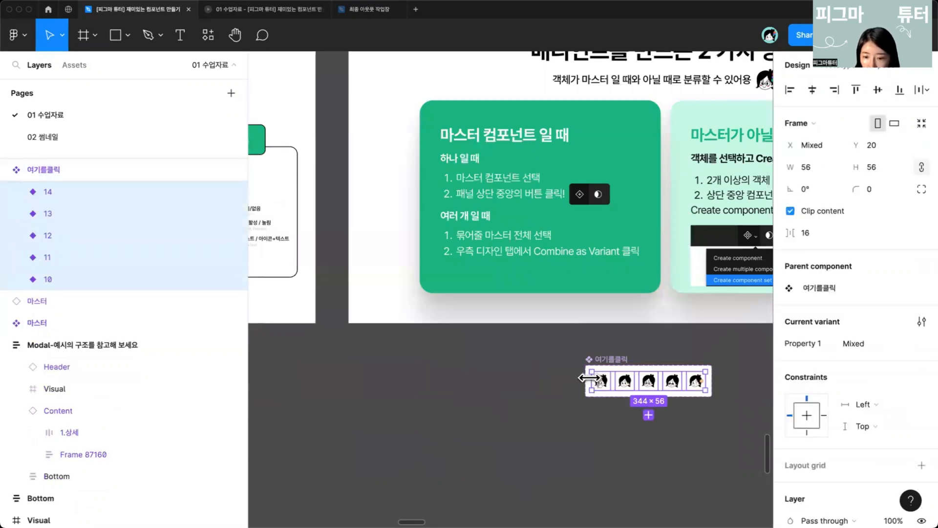
# Step: Drag the 12 variant out of the component set so it stands alone as a component
pyautogui.click(601, 413)
pyautogui.moveTo(606, 389); pyautogui.dragTo(513, 383)
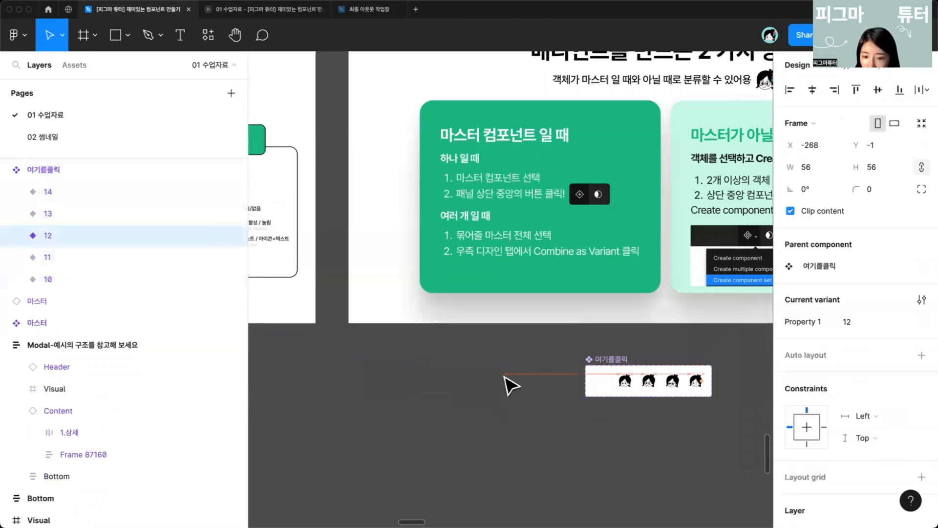
pyautogui.scroll(5, 508, 381)
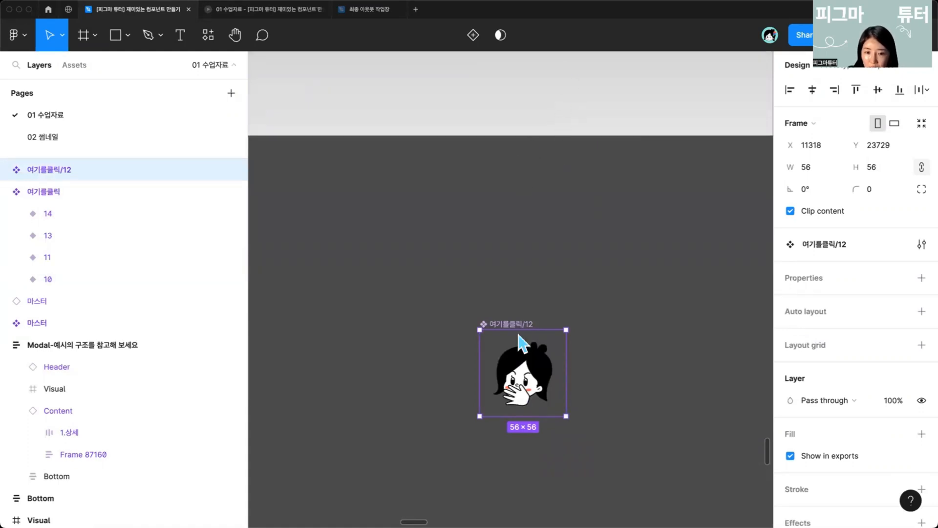
# Step: Add a new variant to the standalone 12 component, creating a two-variant set
pyautogui.moveTo(521, 404); pyautogui.dragTo(523, 389)
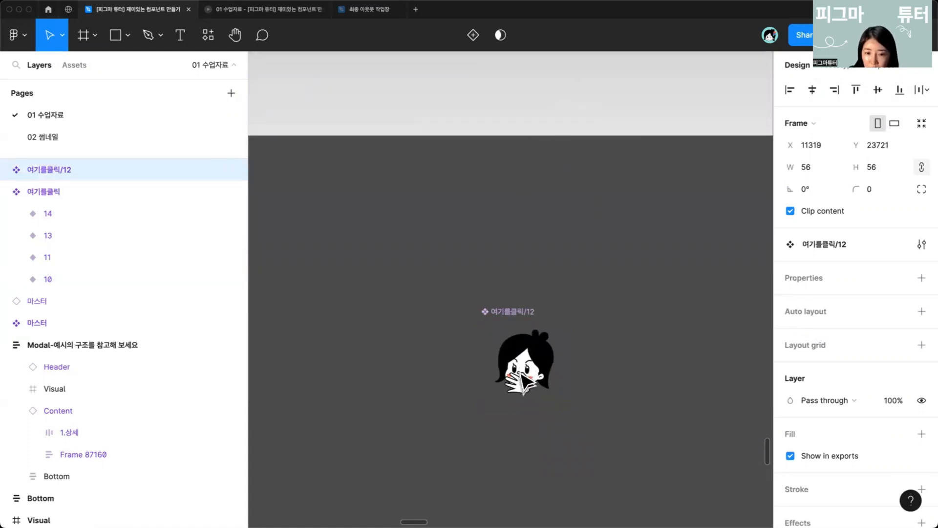
pyautogui.click(472, 35)
pyautogui.scroll(-3, 586, 319)
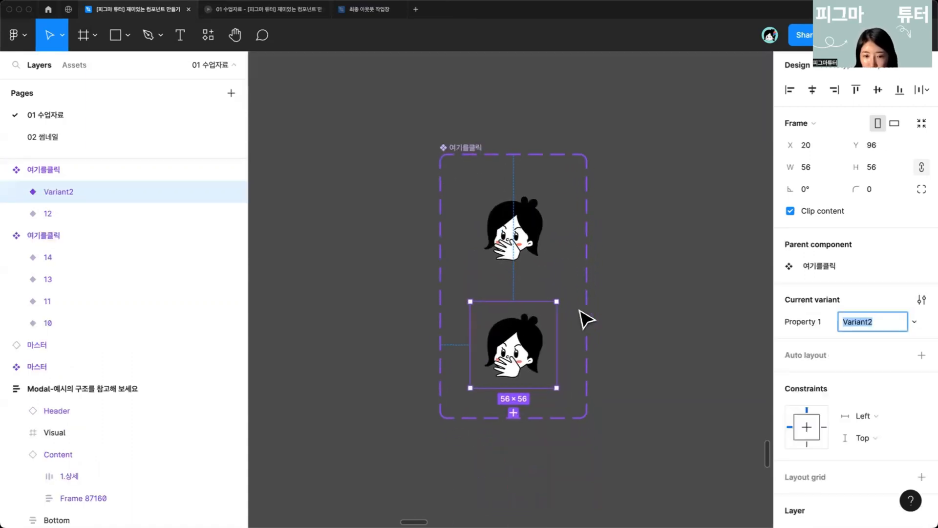
pyautogui.click(572, 278)
# Step: Pull the remaining four variants out of the original set and detach them into plain icon frames
pyautogui.scroll(-2, 573, 278)
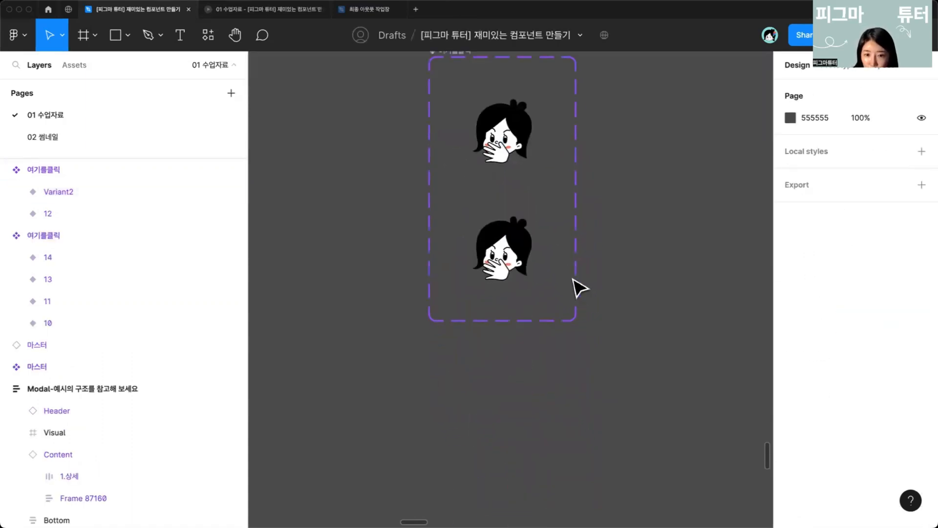
pyautogui.scroll(-5, 540, 275)
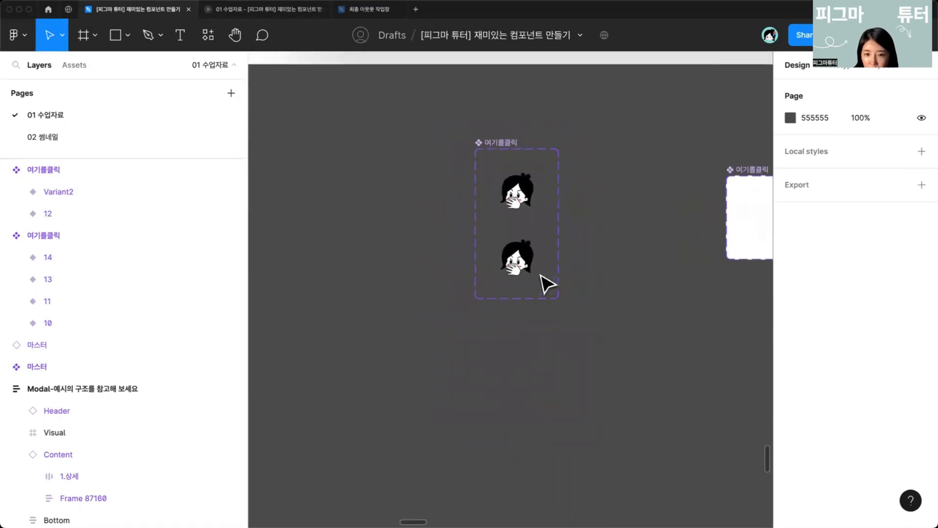
pyautogui.scroll(-2, 541, 283)
pyautogui.scroll(5, 440, 251)
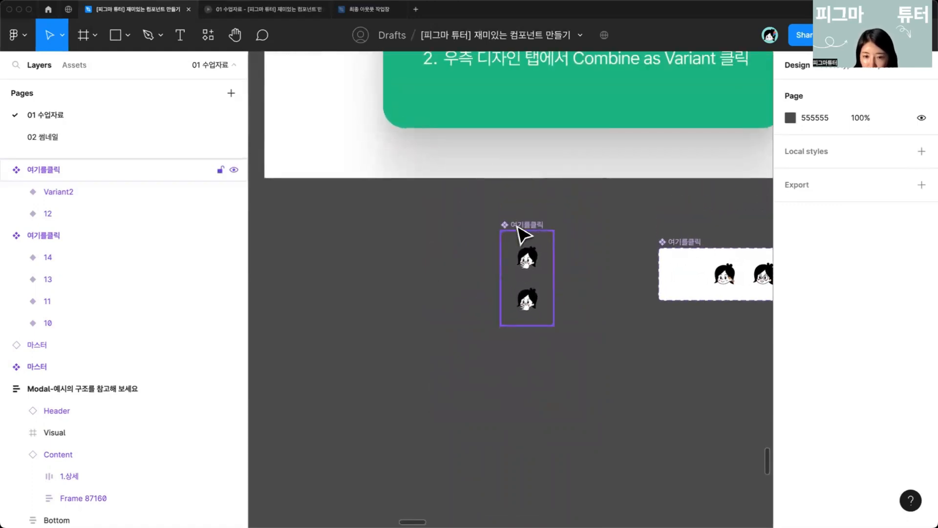
pyautogui.moveTo(518, 226); pyautogui.dragTo(513, 227)
pyautogui.click(666, 245)
pyautogui.moveTo(666, 246); pyautogui.dragTo(641, 235)
pyautogui.scroll(1, 645, 243)
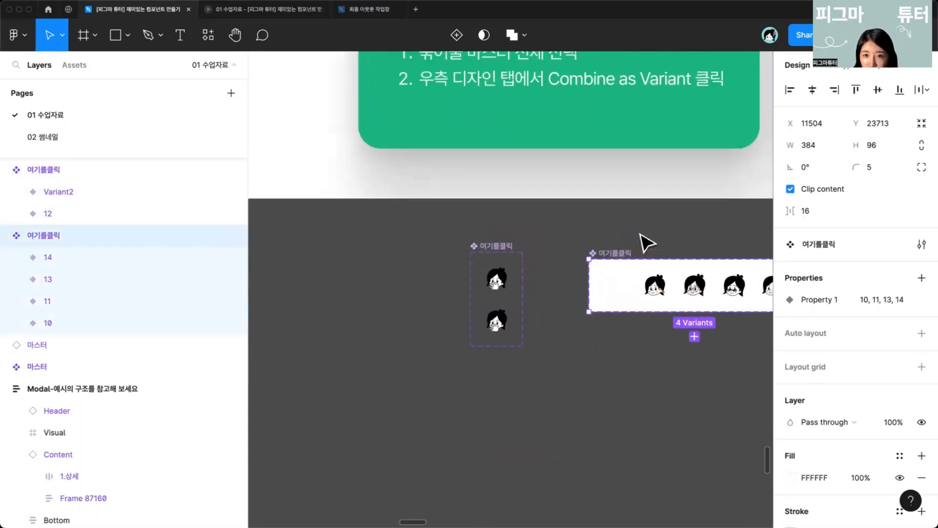
pyautogui.scroll(-2, 648, 240)
pyautogui.moveTo(651, 234); pyautogui.dragTo(492, 336)
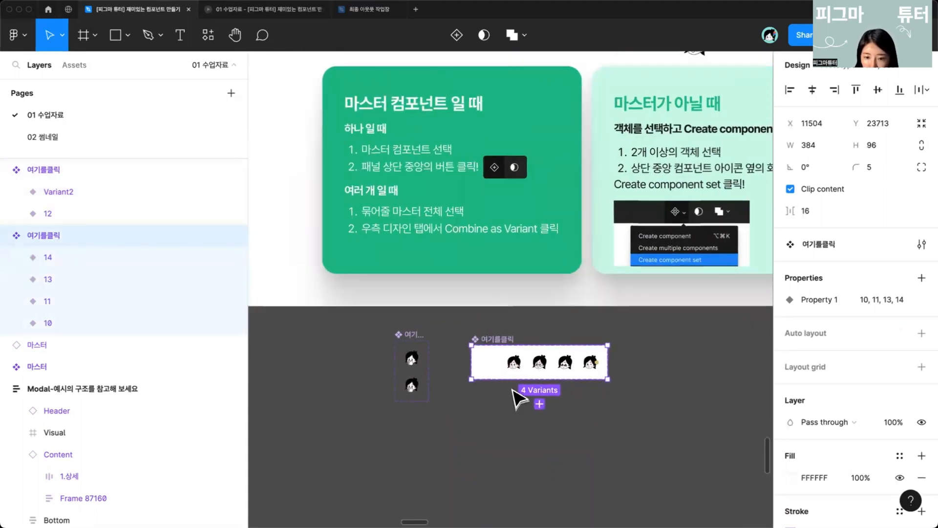
pyautogui.click(521, 367)
pyautogui.keyDown('shift'); pyautogui.click(544, 368); pyautogui.keyUp('shift')
pyautogui.keyDown('shift'); pyautogui.click(568, 369); pyautogui.keyUp('shift')
pyautogui.keyDown('shift'); pyautogui.click(591, 368); pyautogui.keyUp('shift')
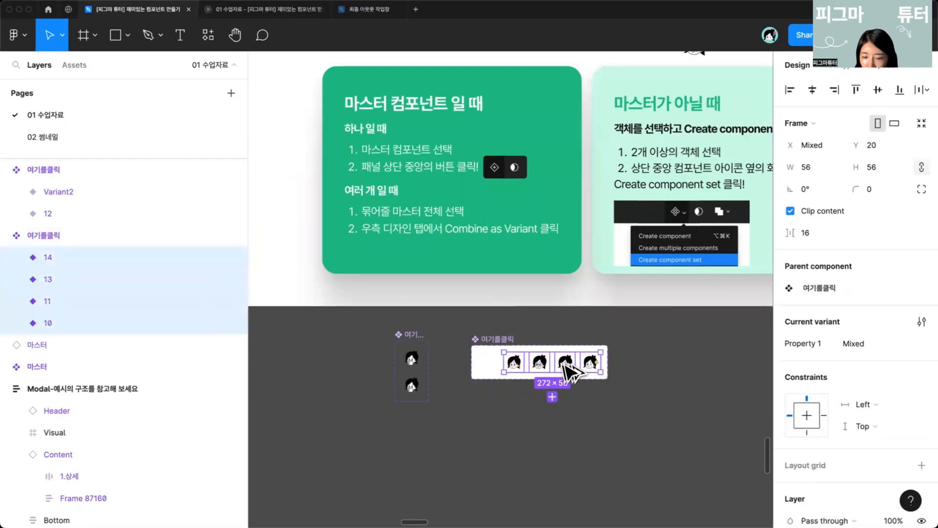
pyautogui.moveTo(564, 364); pyautogui.dragTo(671, 374)
pyautogui.moveTo(672, 374); pyautogui.dragTo(503, 322)
pyautogui.scroll(2, 533, 322)
pyautogui.scroll(3, 534, 323)
pyautogui.press('alt+super+b')
# Step: Select the four icon frames, combine them with Create component set, and move the set slightly left
pyautogui.scroll(3, 420, 364)
pyautogui.moveTo(332, 265); pyautogui.dragTo(650, 353)
pyautogui.click(607, 360)
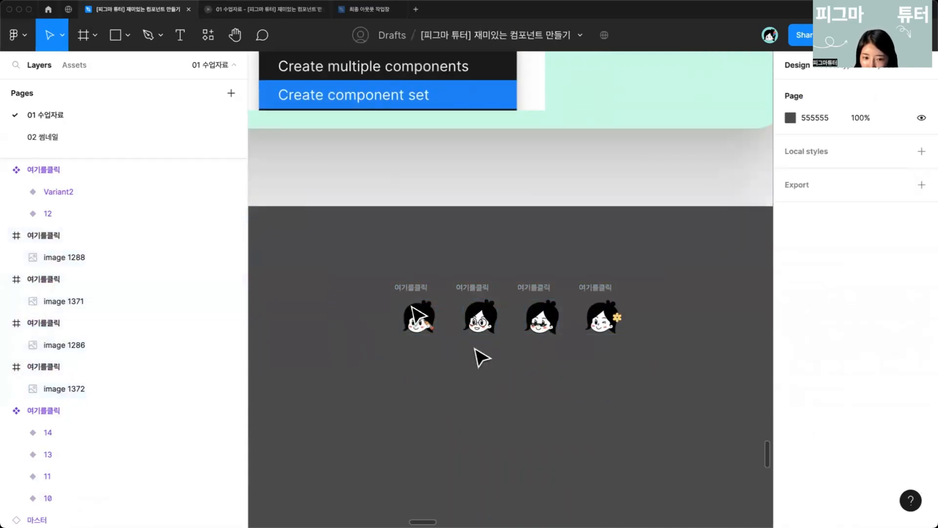
pyautogui.moveTo(342, 262); pyautogui.dragTo(697, 362)
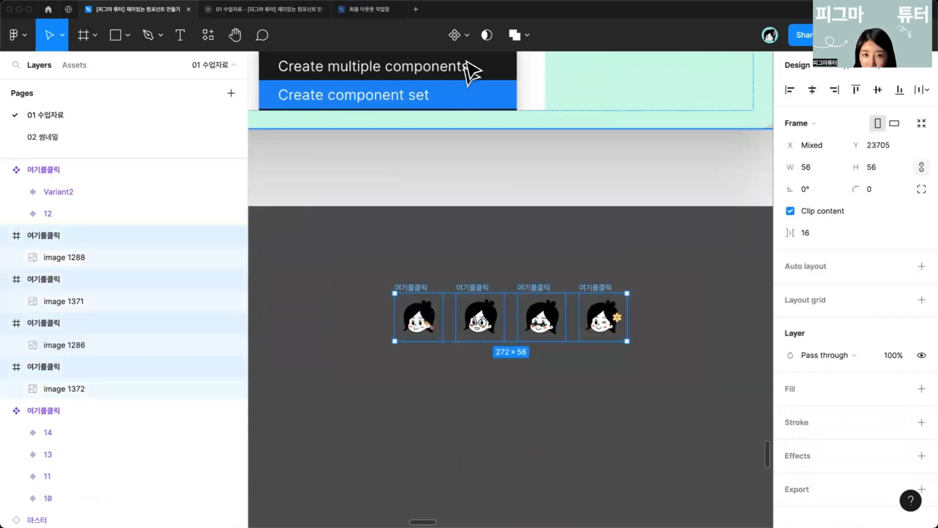
pyautogui.click(467, 36)
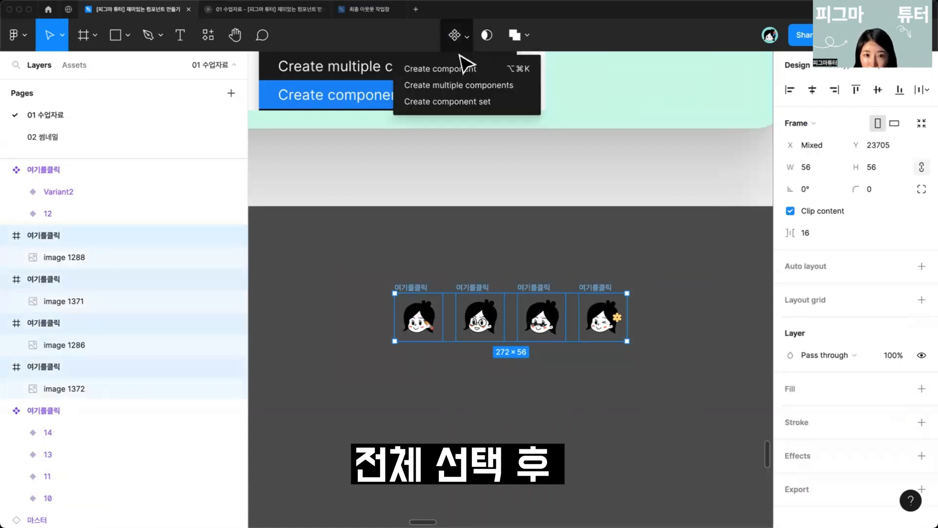
pyautogui.click(473, 102)
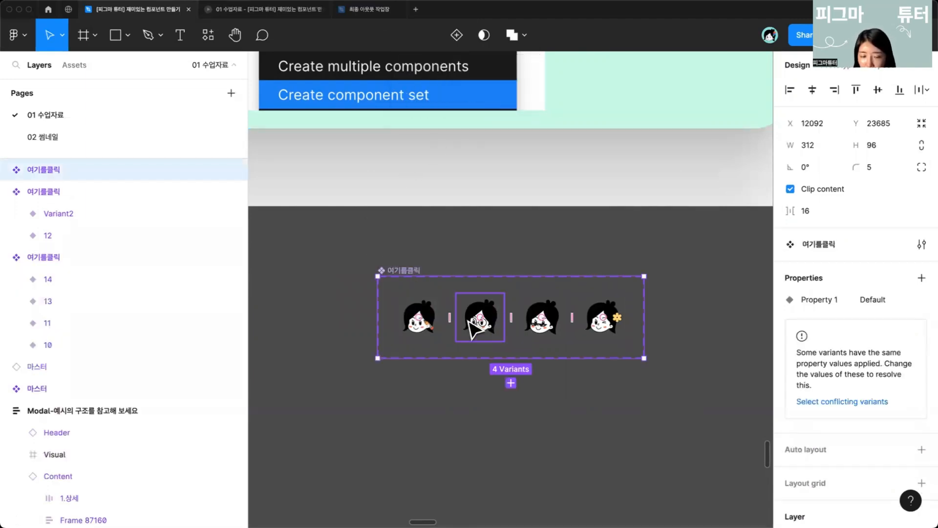
pyautogui.moveTo(438, 289); pyautogui.dragTo(408, 281)
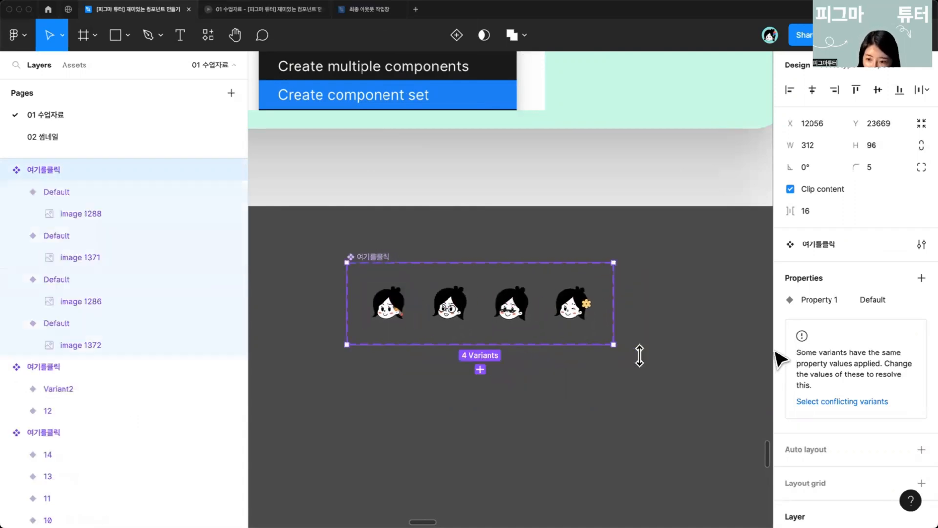
# Step: Navigate to the variant exercise frame and inspect its icons, buttons and instruction texts
pyautogui.click(507, 370)
pyautogui.scroll(-5, 536, 386)
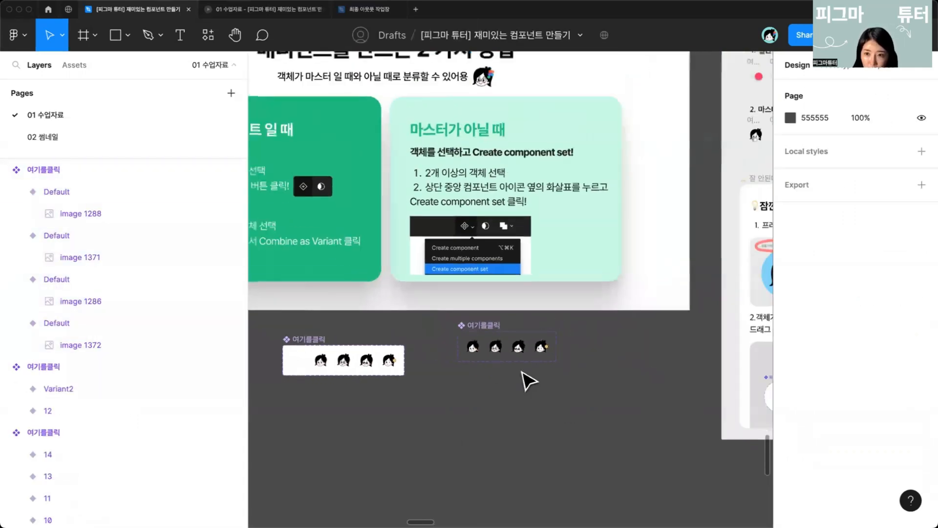
pyautogui.moveTo(570, 327); pyautogui.dragTo(393, 423)
pyautogui.moveTo(517, 324); pyautogui.dragTo(433, 406)
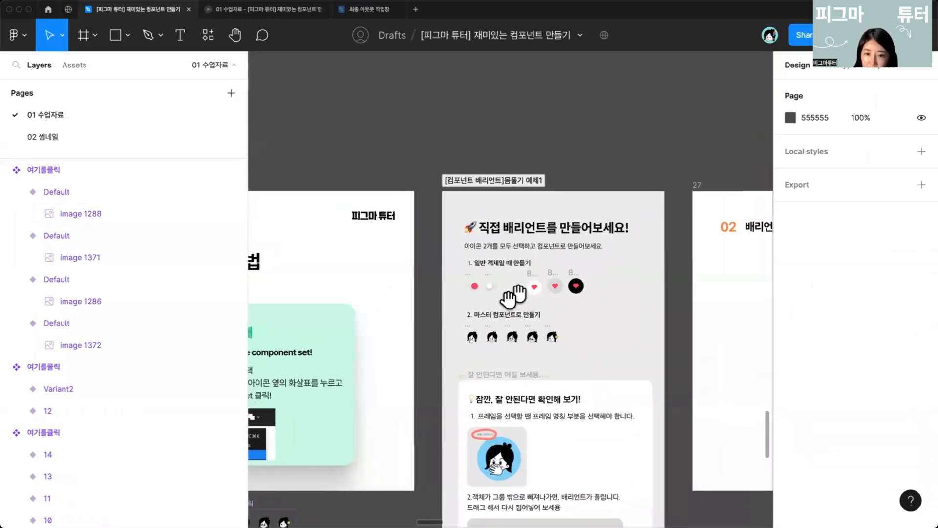
pyautogui.scroll(3, 537, 287)
pyautogui.scroll(2, 541, 293)
pyautogui.moveTo(649, 272); pyautogui.dragTo(565, 303)
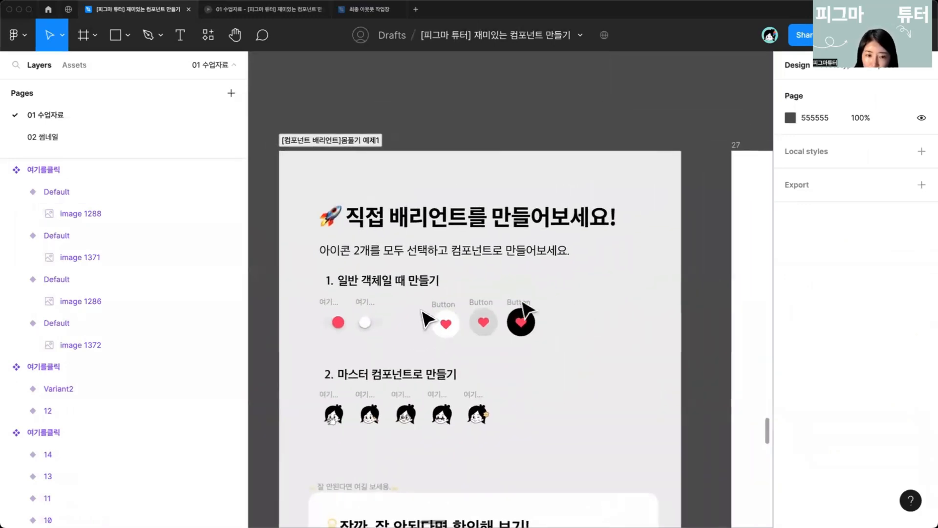
pyautogui.click(362, 328)
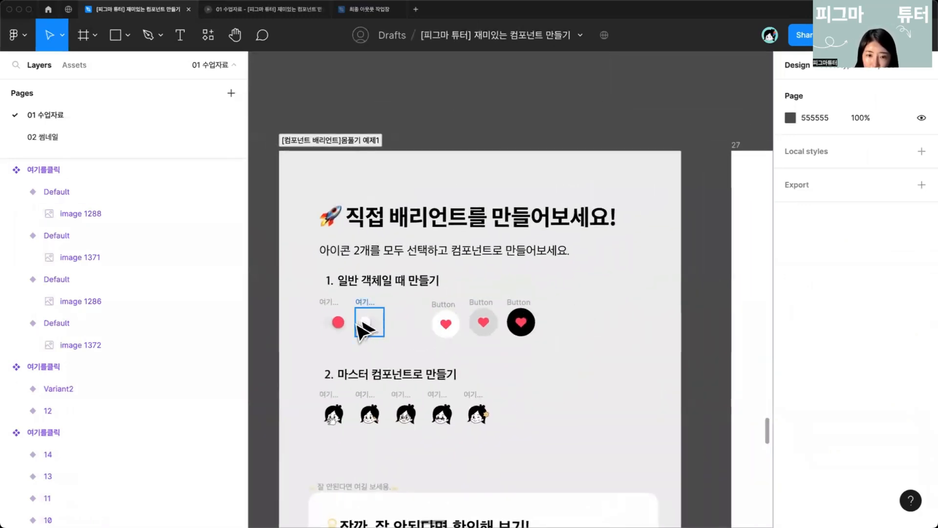
pyautogui.click(304, 304)
pyautogui.click(344, 284)
pyautogui.click(299, 309)
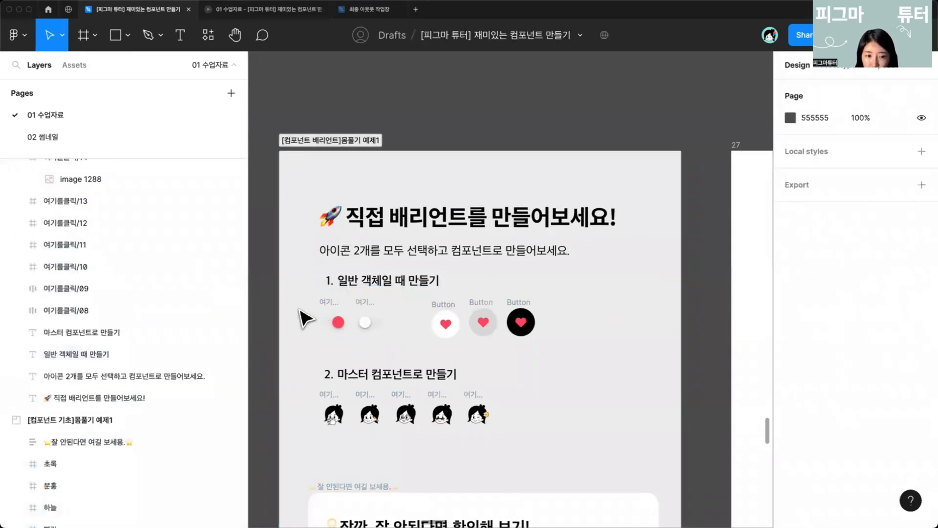
pyautogui.moveTo(293, 297); pyautogui.dragTo(614, 346)
pyautogui.click(566, 379)
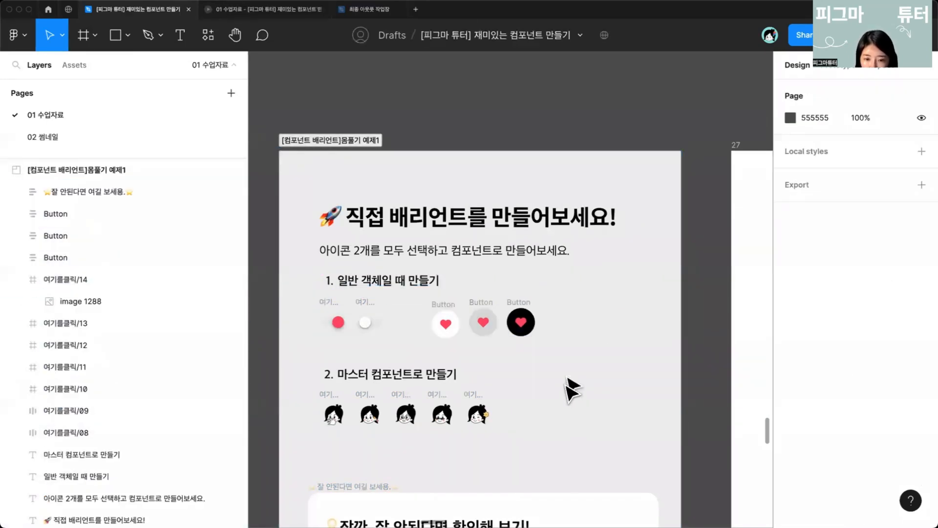
pyautogui.moveTo(561, 385); pyautogui.dragTo(562, 378)
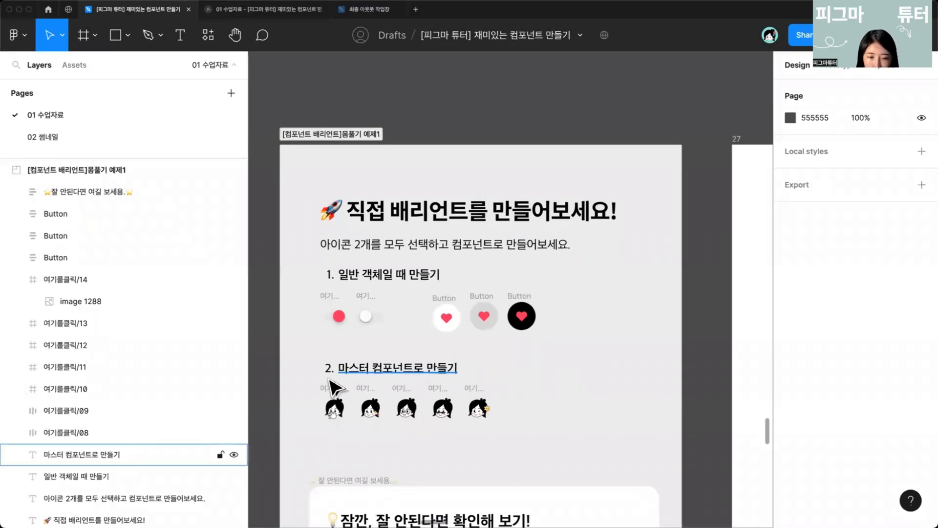
pyautogui.moveTo(300, 376); pyautogui.dragTo(562, 447)
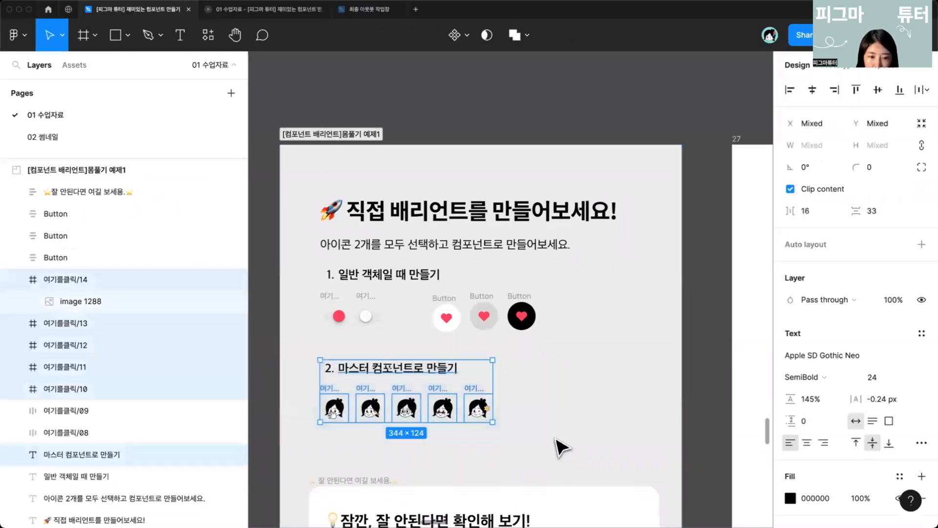
pyautogui.click(517, 424)
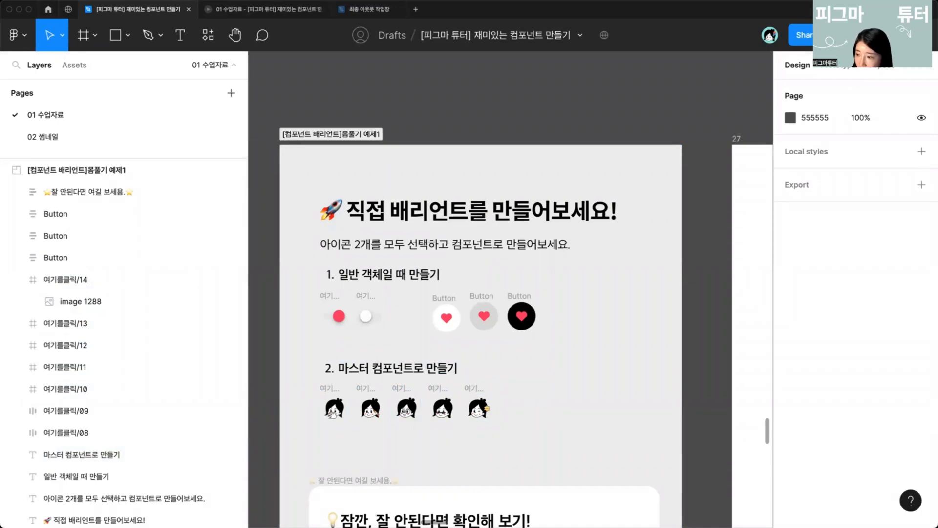
pyautogui.scroll(-10, 562, 406)
pyautogui.moveTo(454, 345); pyautogui.dragTo(517, 252)
pyautogui.scroll(4, 493, 359)
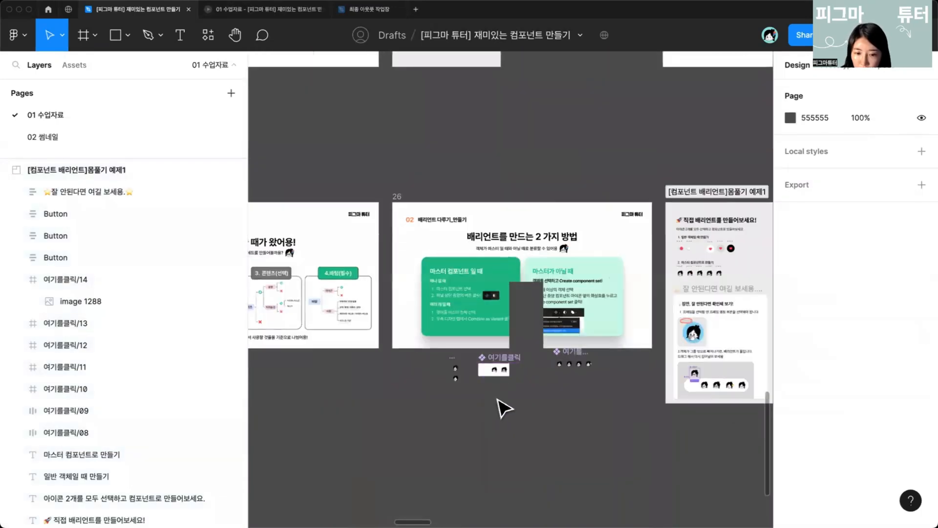
pyautogui.scroll(6, 503, 408)
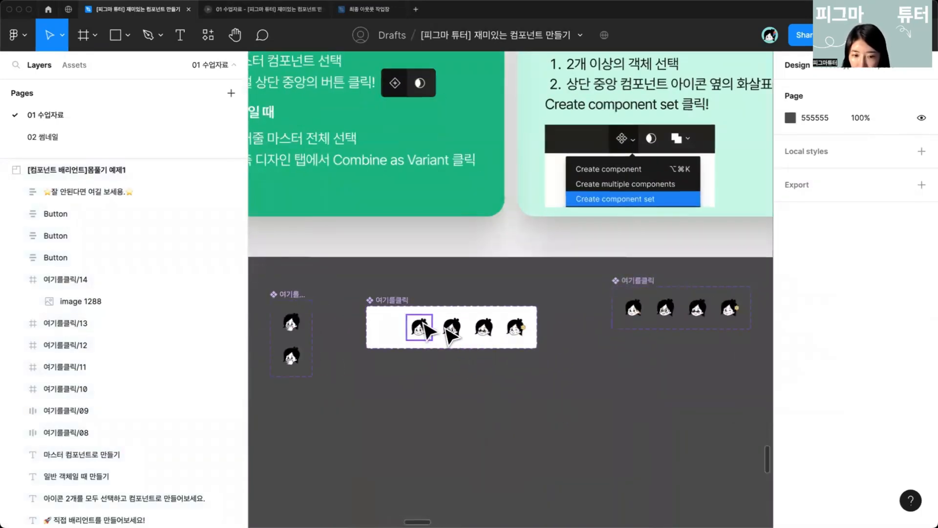
pyautogui.click(419, 326)
pyautogui.keyDown('shift'); pyautogui.click(452, 327); pyautogui.keyUp('shift')
pyautogui.keyDown('shift'); pyautogui.click(484, 327); pyautogui.keyUp('shift')
pyautogui.keyDown('shift'); pyautogui.click(516, 327); pyautogui.keyUp('shift')
pyautogui.moveTo(527, 335); pyautogui.dragTo(606, 426)
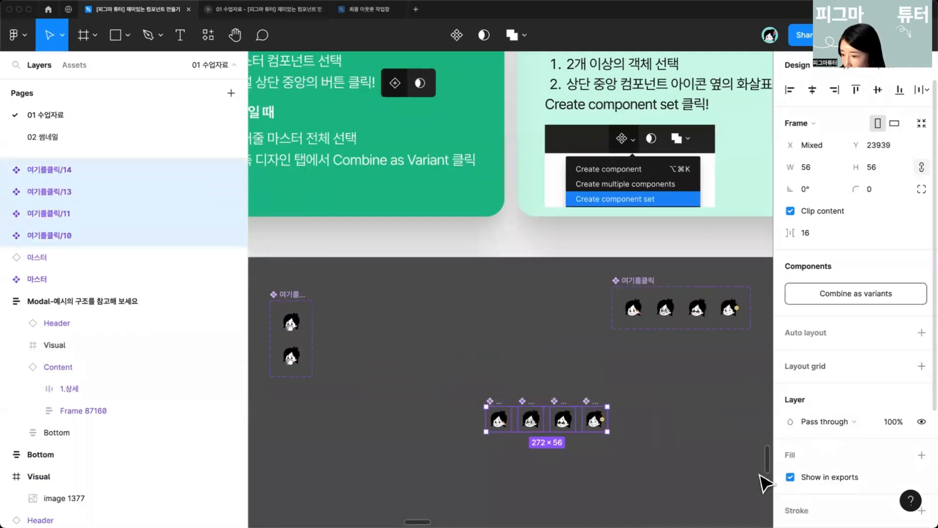
pyautogui.press('super+z')
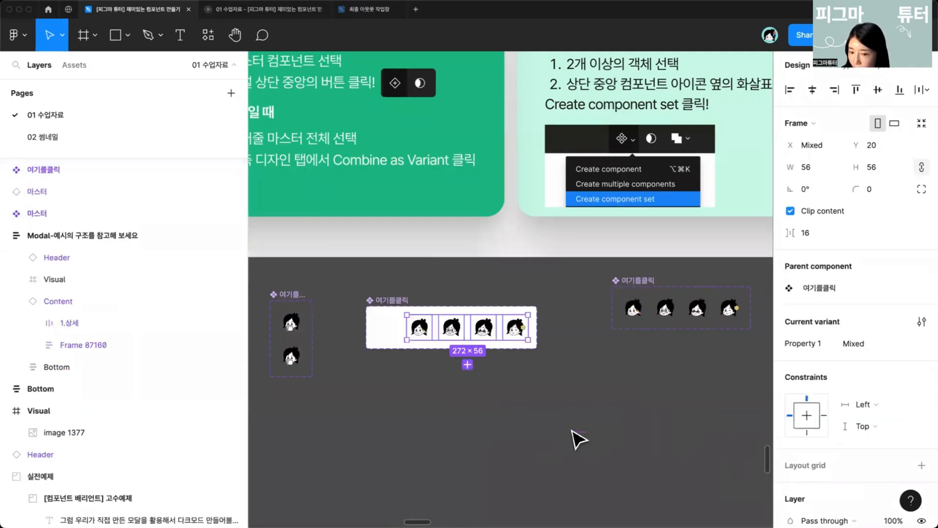
# Step: Pull the four icon components out of the middle component set and drop them below it
pyautogui.hscroll(4, 570, 432)
pyautogui.hscroll(-3, 570, 431)
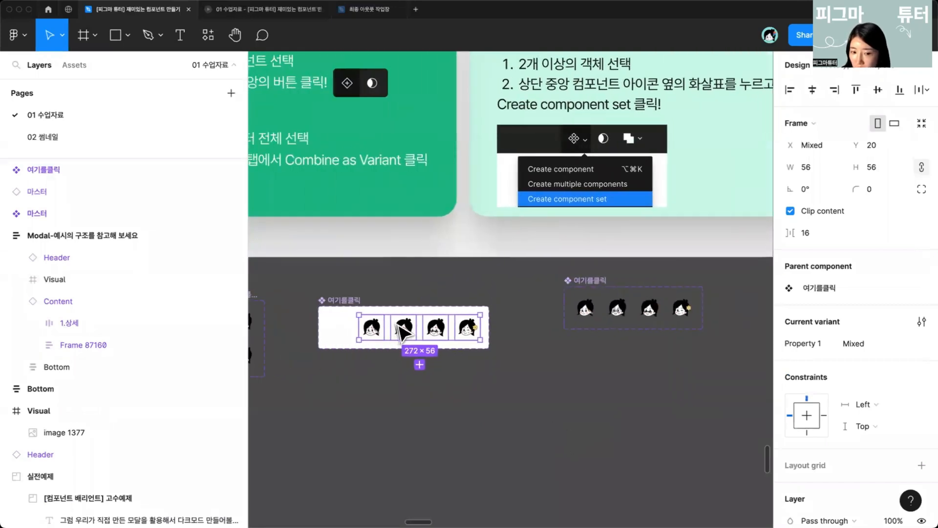
pyautogui.moveTo(403, 332); pyautogui.dragTo(608, 401)
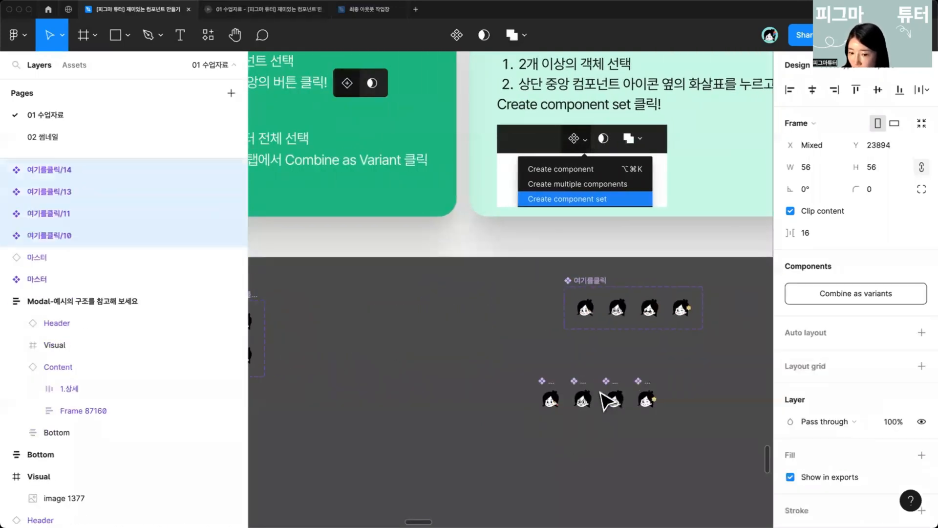
pyautogui.click(430, 398)
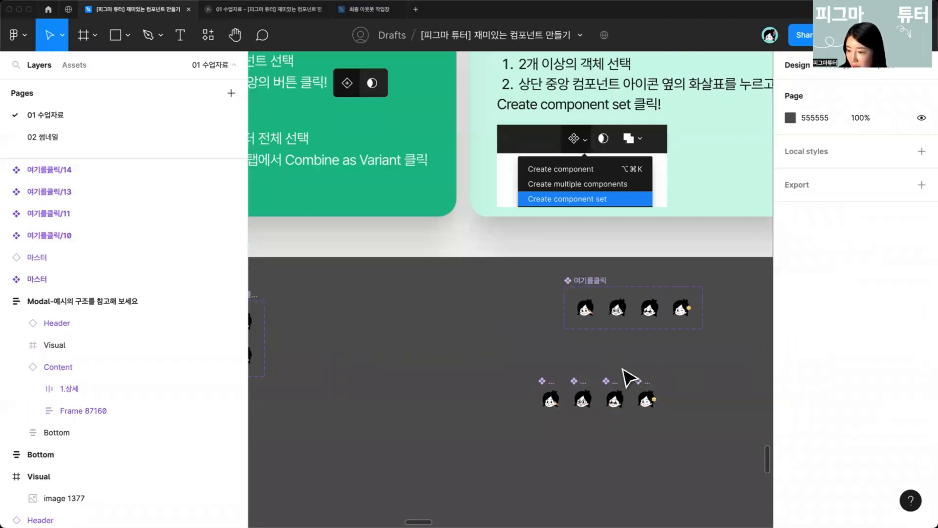
# Step: Give the four-variant component set a light pink fill and a corner radius of 24
pyautogui.hscroll(4, 623, 368)
pyautogui.scroll(-5, 623, 369)
pyautogui.hscroll(-2, 489, 450)
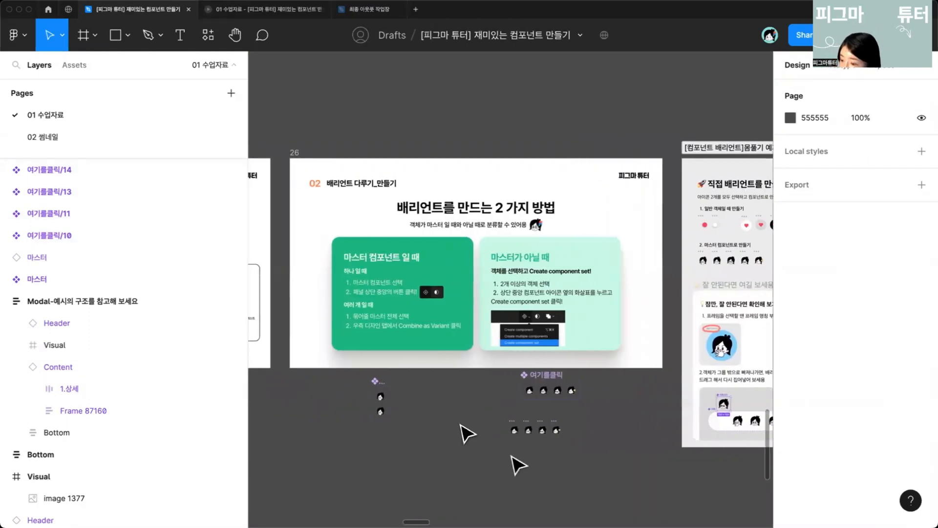
pyautogui.scroll(5, 453, 425)
pyautogui.click(557, 384)
pyautogui.scroll(3, 559, 386)
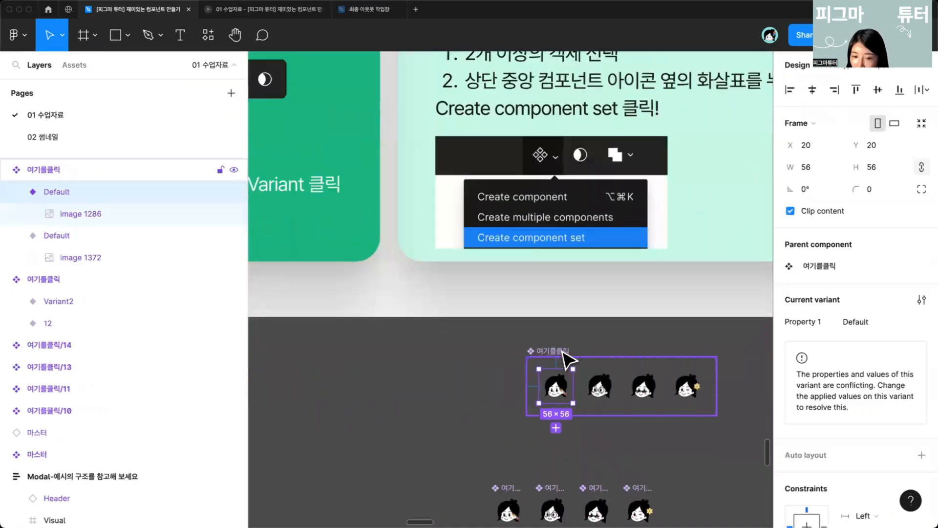
pyautogui.click(565, 359)
pyautogui.scroll(-5, 875, 359)
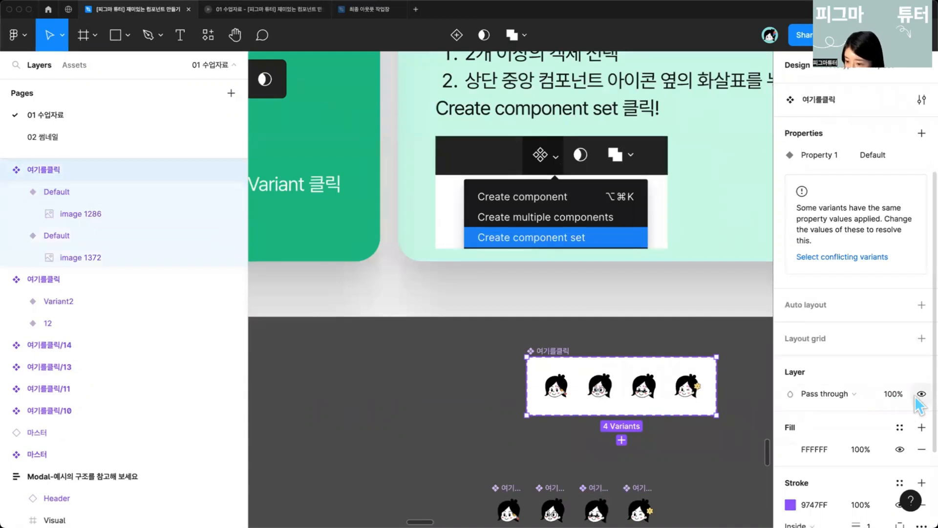
pyautogui.click(790, 449)
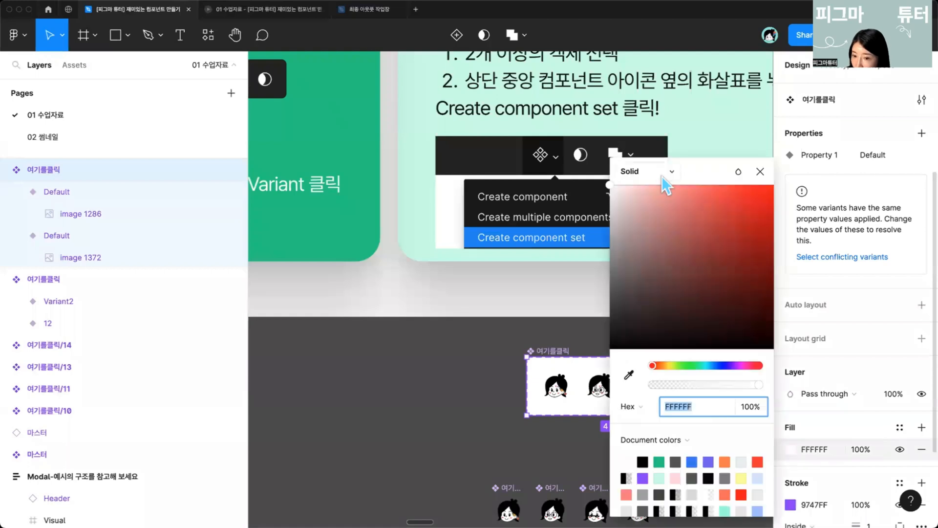
pyautogui.click(649, 208)
pyautogui.click(649, 188)
pyautogui.click(477, 412)
pyautogui.click(546, 359)
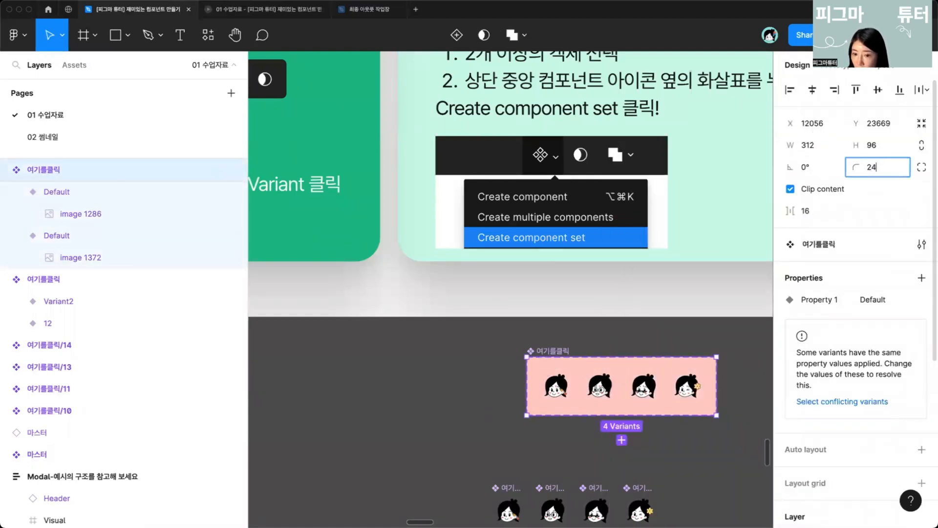
pyautogui.press('Return')
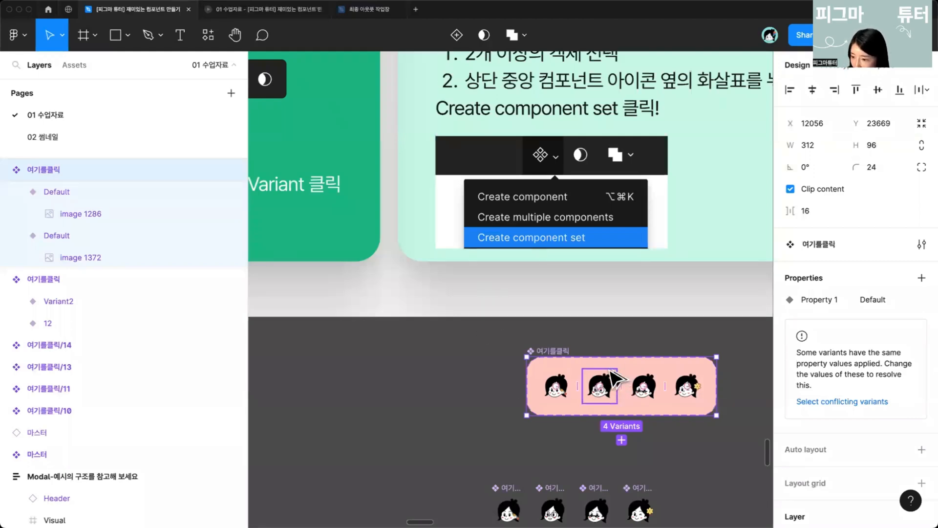
# Step: Move the pink component set to just below the slide about adding and editing properties
pyautogui.moveTo(609, 369); pyautogui.dragTo(506, 370)
pyautogui.scroll(-5, 506, 370)
pyautogui.click(556, 332)
pyautogui.hscroll(5, 556, 332)
pyautogui.hscroll(-2, 556, 332)
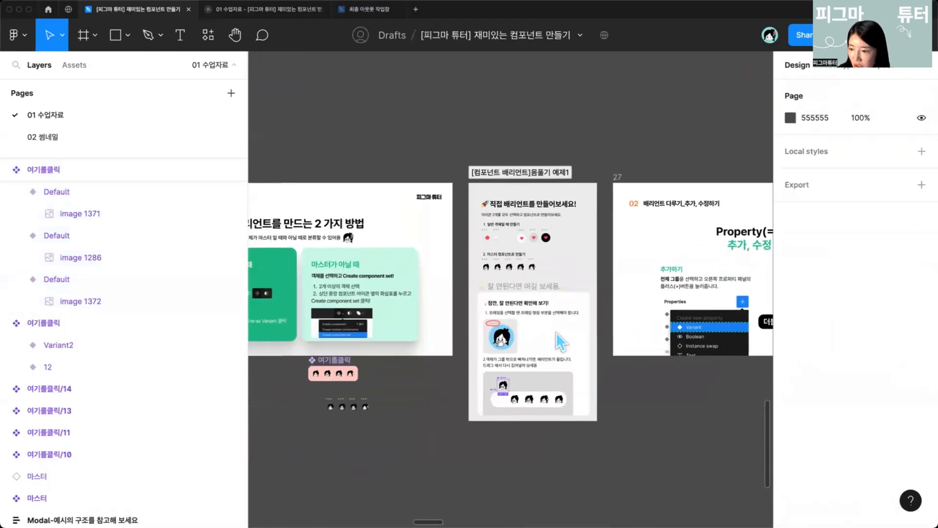
pyautogui.hscroll(2, 556, 332)
pyautogui.hscroll(-1, 523, 336)
pyautogui.hscroll(1, 523, 335)
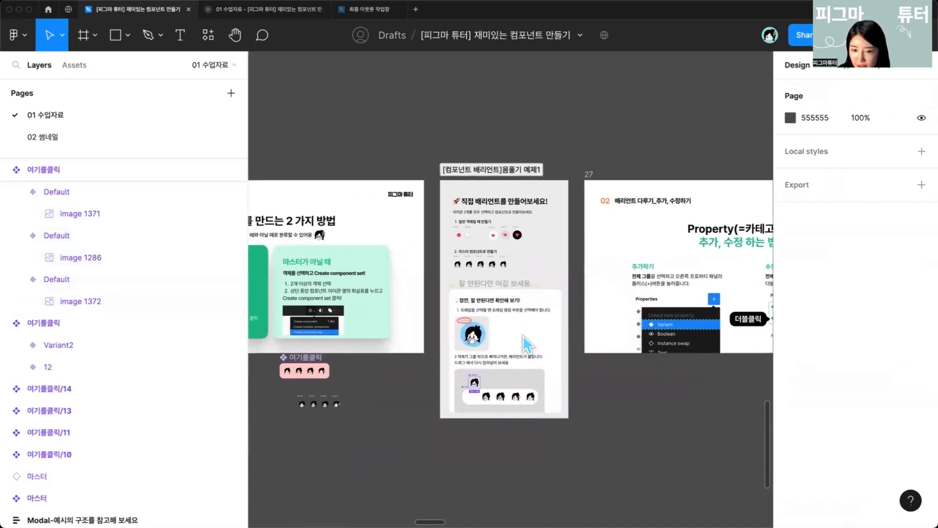
pyautogui.hscroll(3, 523, 336)
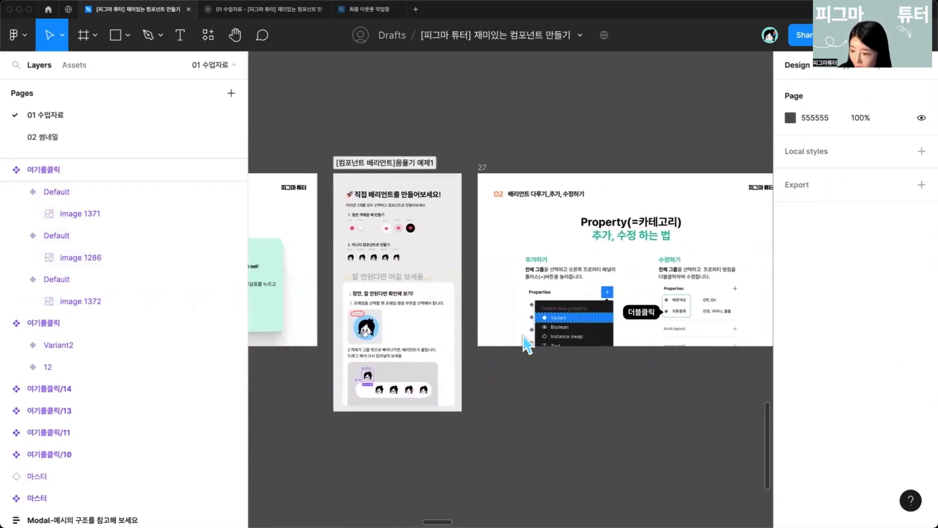
pyautogui.hscroll(2, 523, 335)
pyautogui.scroll(1, 525, 227)
pyautogui.moveTo(413, 391); pyautogui.dragTo(673, 345)
pyautogui.moveTo(284, 320); pyautogui.dragTo(684, 320)
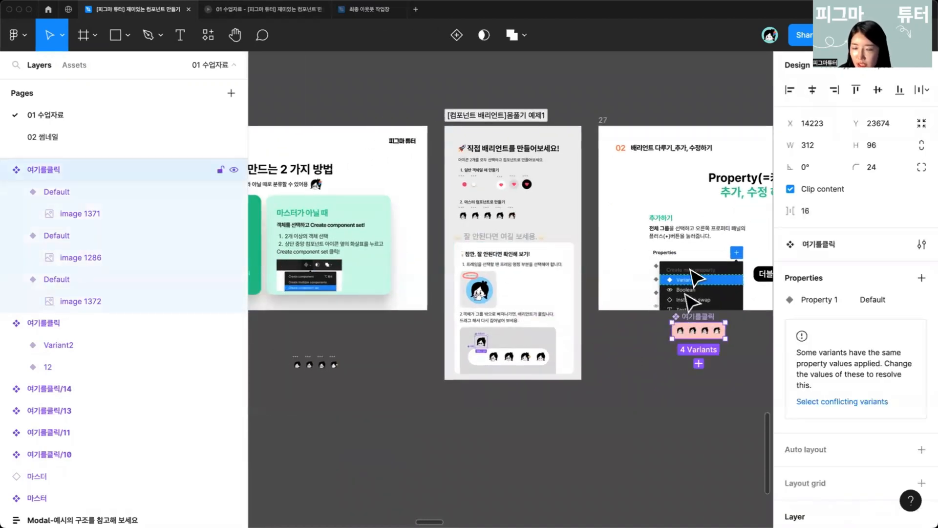
pyautogui.moveTo(597, 268); pyautogui.dragTo(348, 324)
# Step: Add a new Variant property named 색상 to the pink component set
pyautogui.scroll(3, 505, 299)
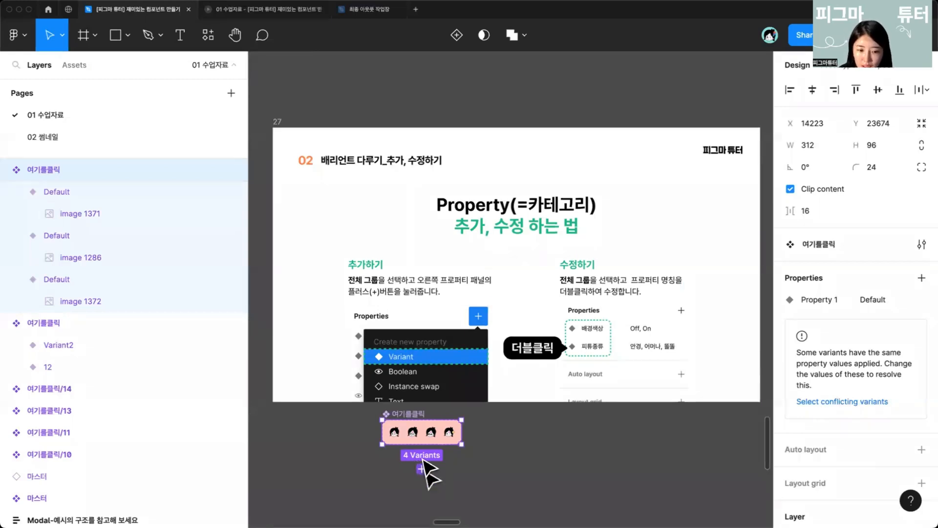
pyautogui.scroll(2, 409, 432)
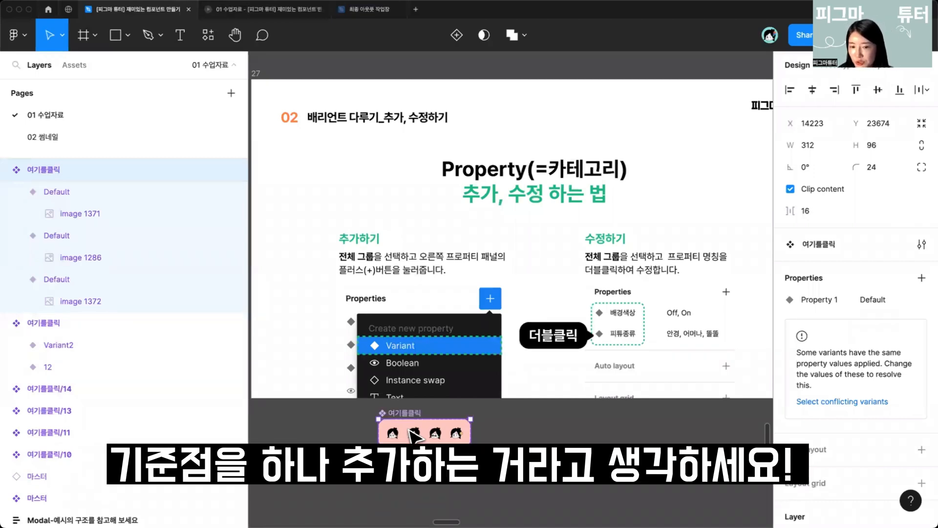
pyautogui.scroll(-2, 350, 447)
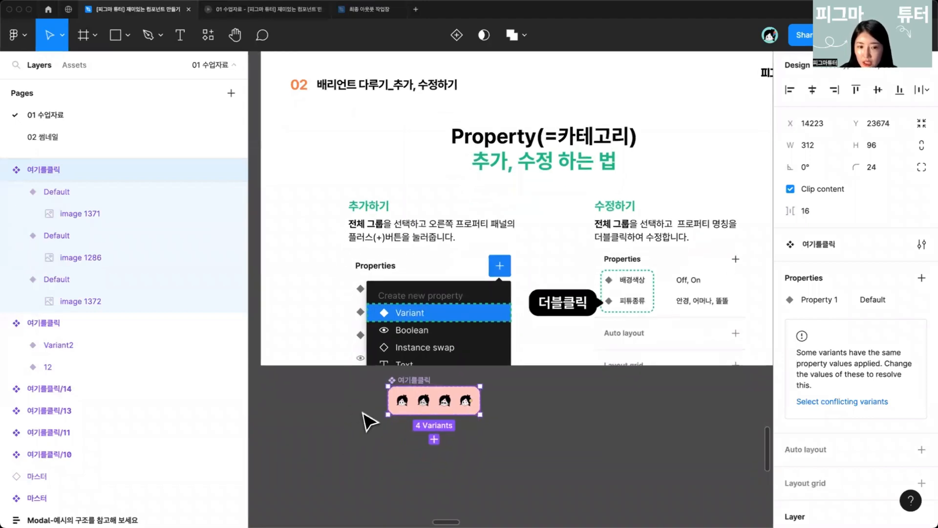
pyautogui.keyDown('ctrl'); pyautogui.scroll(2, 372, 419); pyautogui.keyUp('ctrl')
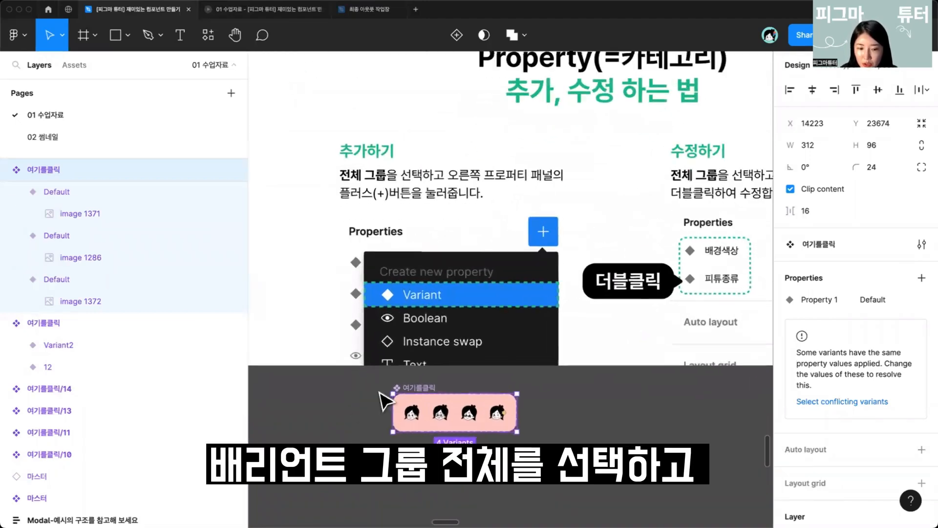
pyautogui.keyDown('ctrl'); pyautogui.scroll(2, 412, 387); pyautogui.keyUp('ctrl')
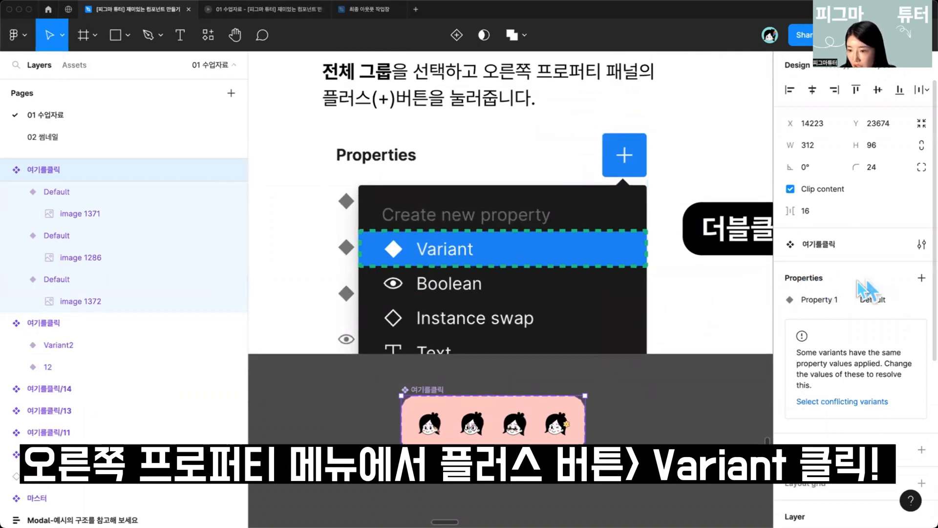
pyautogui.click(921, 277)
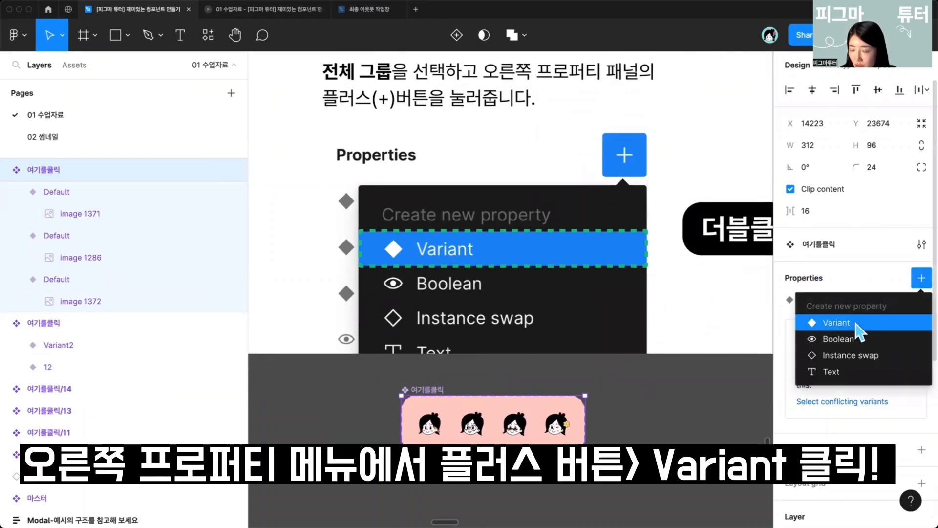
pyautogui.click(836, 323)
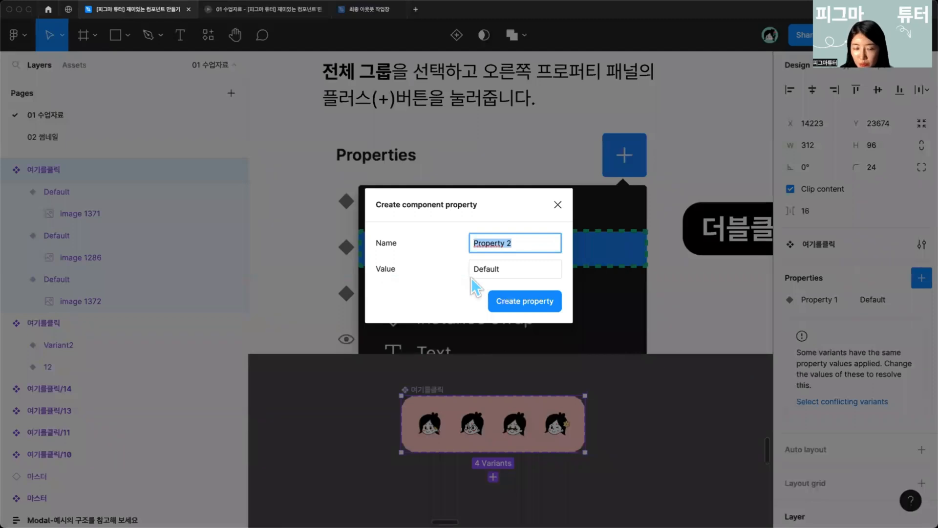
pyautogui.write('ㄴ')
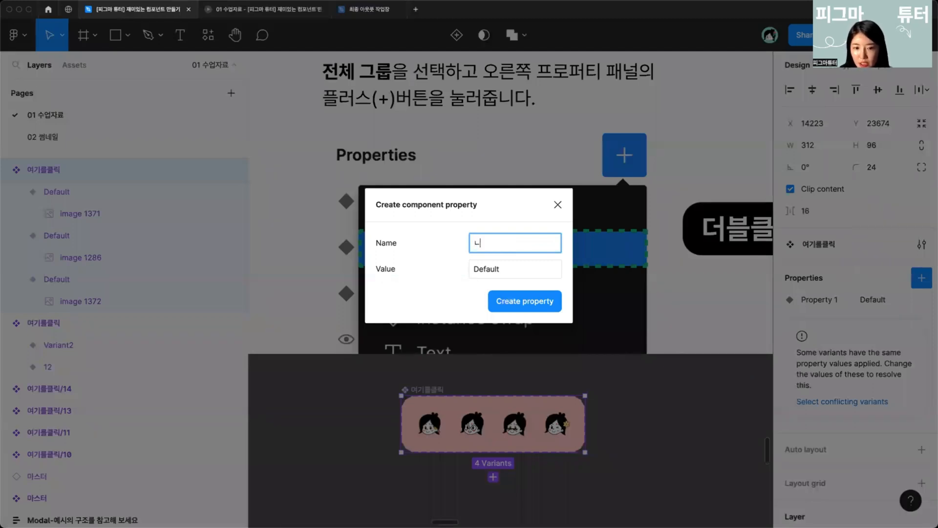
pyautogui.press('BackSpace')
pyautogui.write('ㅅ')
pyautogui.write('상')
pyautogui.press('Return')
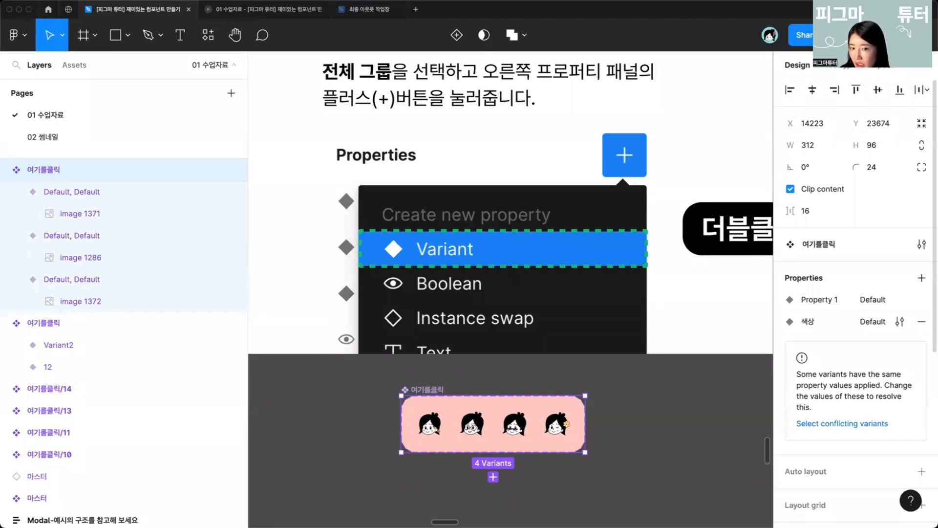
# Step: Nudge the component set slightly right and rename Property 1 as 명칭수정
pyautogui.scroll(-3, 425, 370)
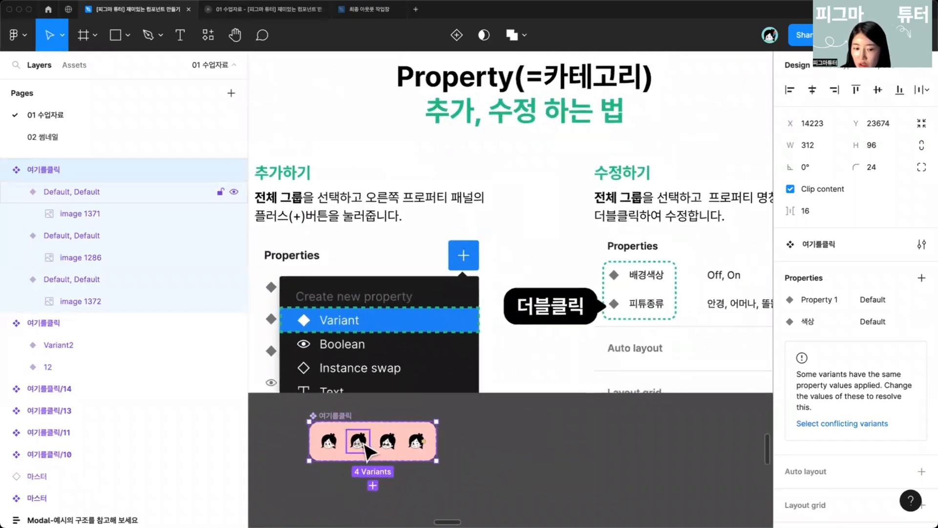
pyautogui.moveTo(418, 430); pyautogui.dragTo(505, 419)
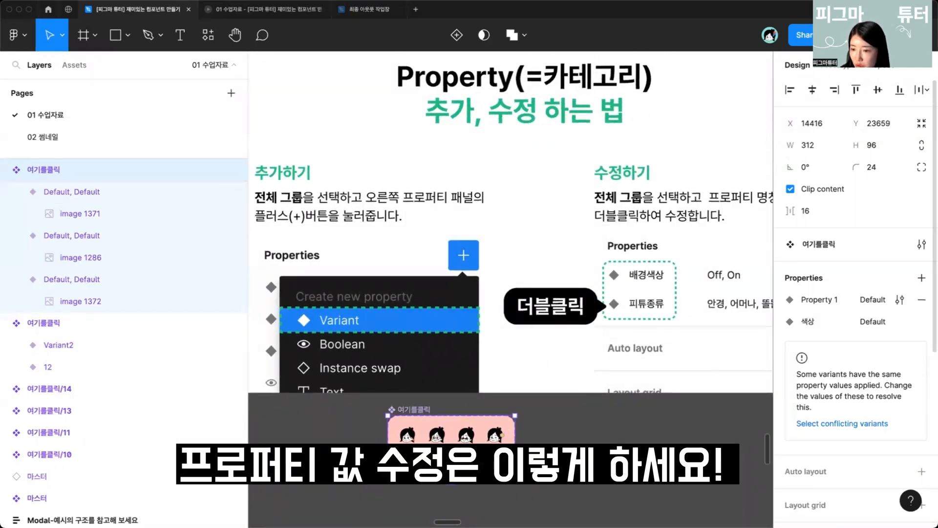
pyautogui.doubleClick(815, 299)
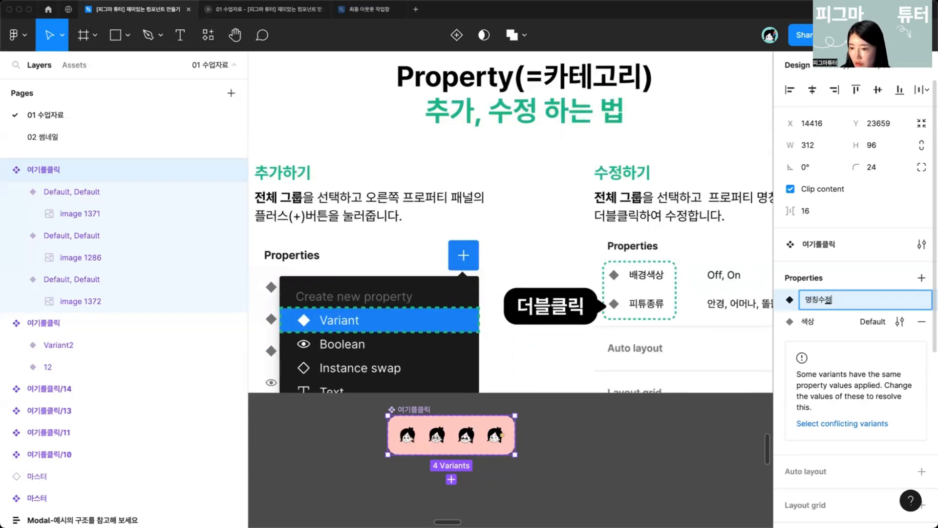
pyautogui.write('명칭수정')
pyautogui.press('Return')
# Step: Rename the first property as 크기 and re-enter the second property's name as 색상
pyautogui.doubleClick(814, 300)
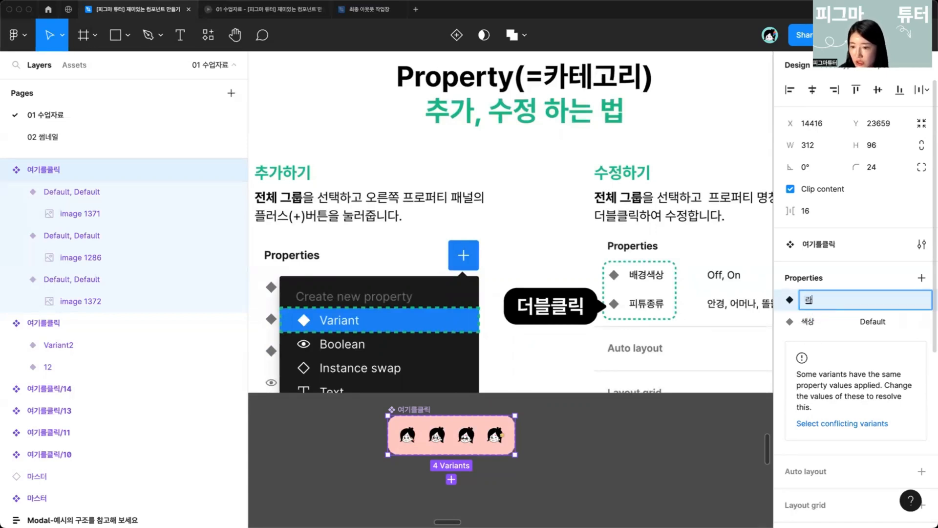
pyautogui.write('크기')
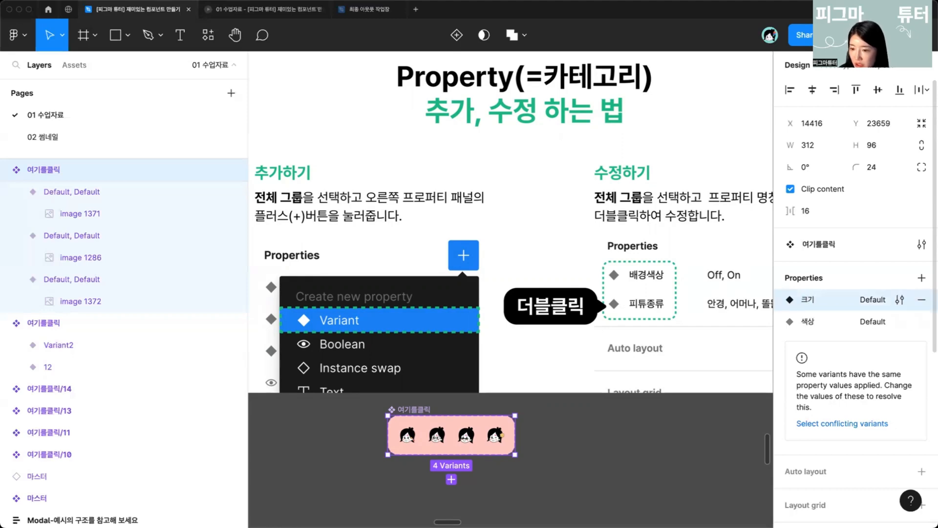
pyautogui.press('Return')
pyautogui.doubleClick(810, 322)
pyautogui.write('색')
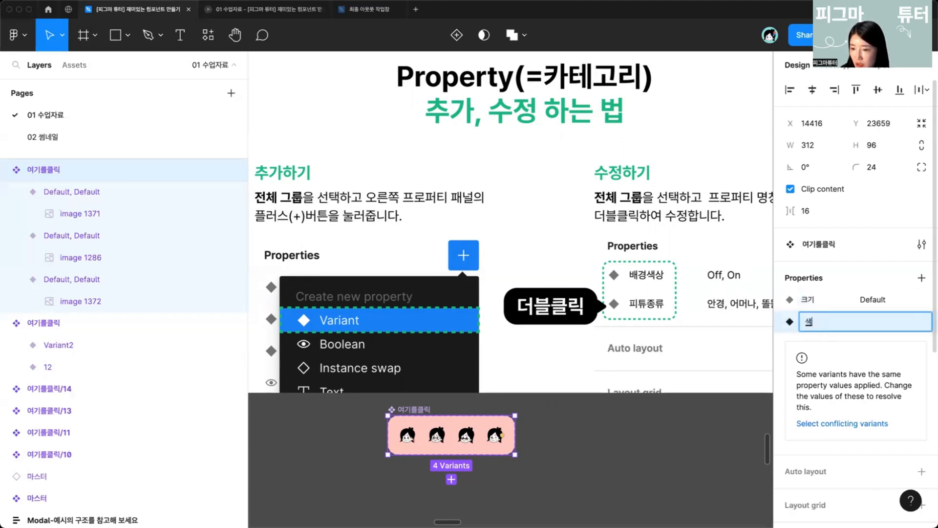
pyautogui.write('상')
pyautogui.press('Return')
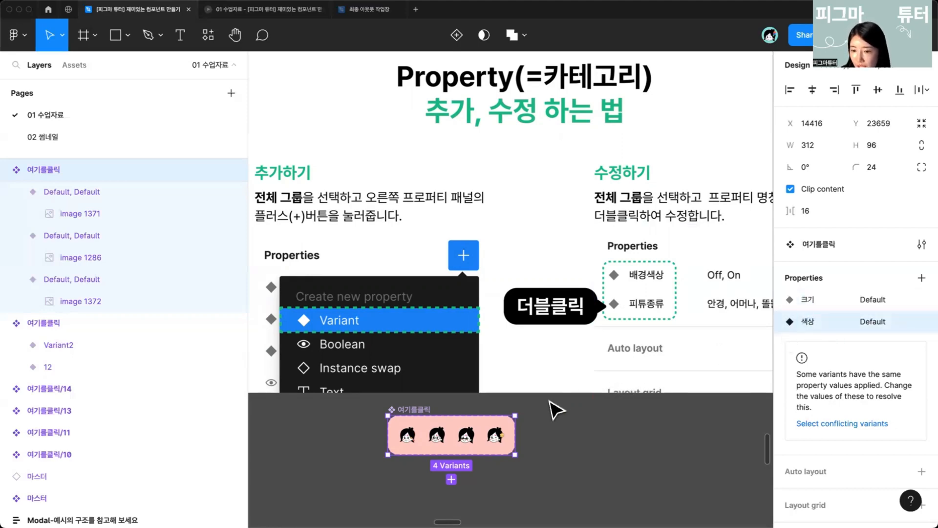
# Step: Navigate to the exercise 3 slide on adding properties and editing property values and examine its example
pyautogui.scroll(-5, 554, 409)
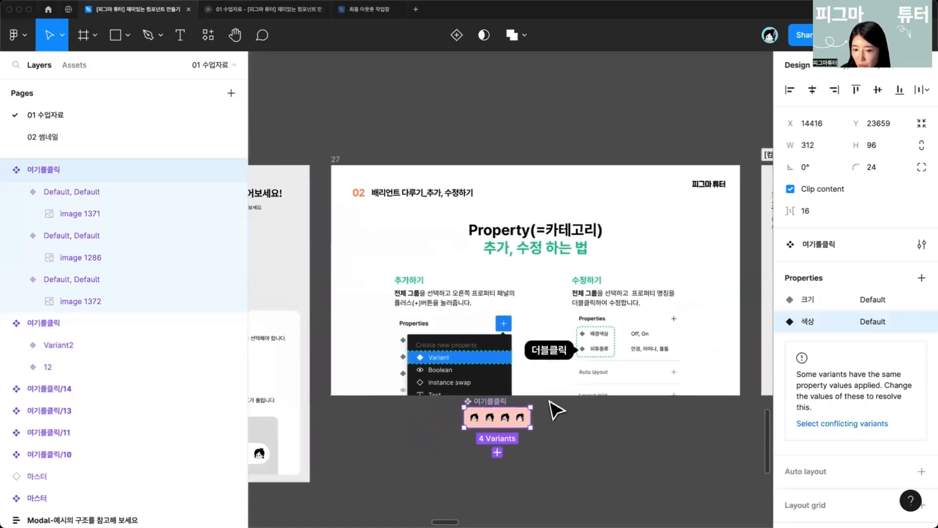
pyautogui.hscroll(3, 554, 408)
pyautogui.scroll(5, 552, 342)
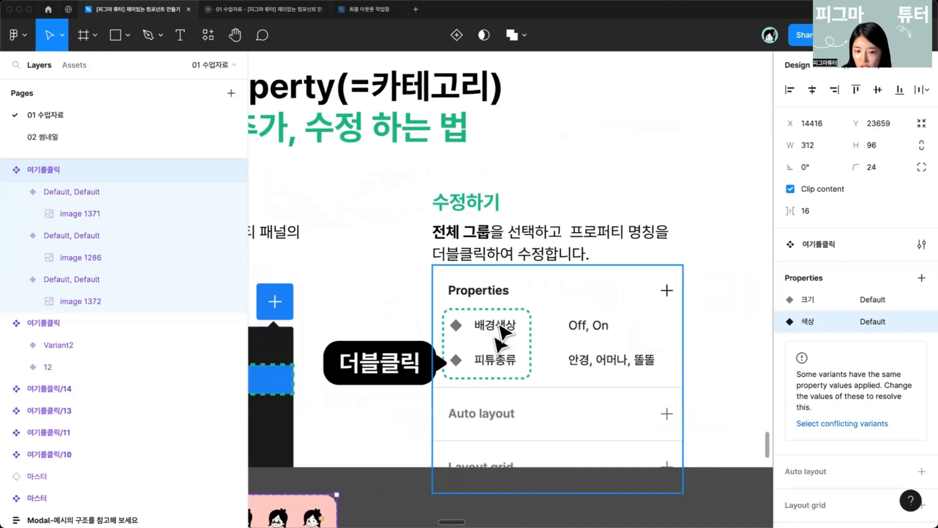
pyautogui.scroll(-5, 530, 286)
pyautogui.scroll(-5, 530, 286)
pyautogui.hscroll(4, 529, 283)
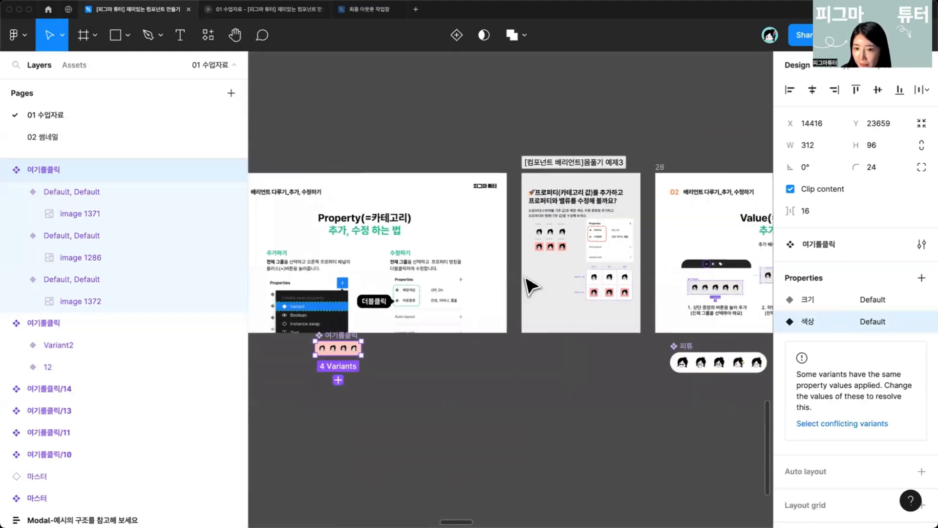
pyautogui.scroll(5, 560, 276)
pyautogui.scroll(1, 556, 274)
pyautogui.moveTo(479, 256); pyautogui.dragTo(407, 324)
pyautogui.scroll(6, 439, 324)
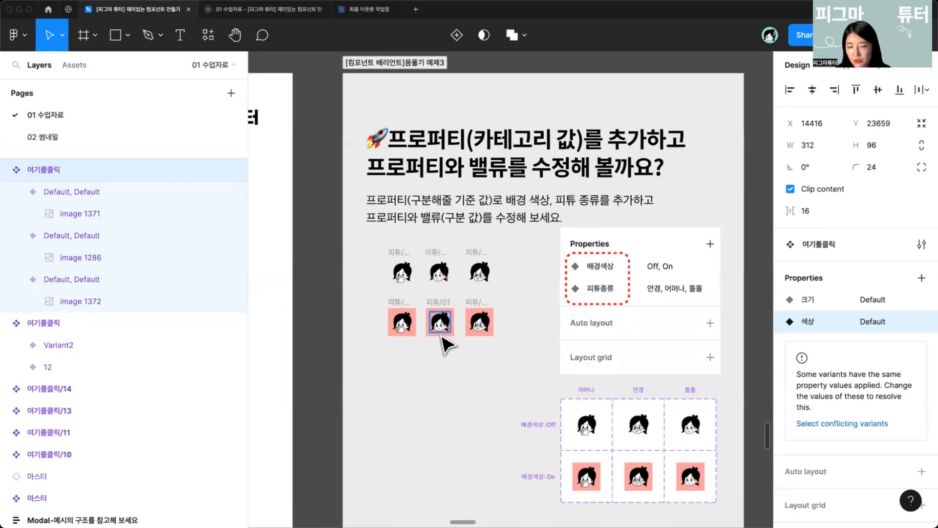
pyautogui.click(674, 268)
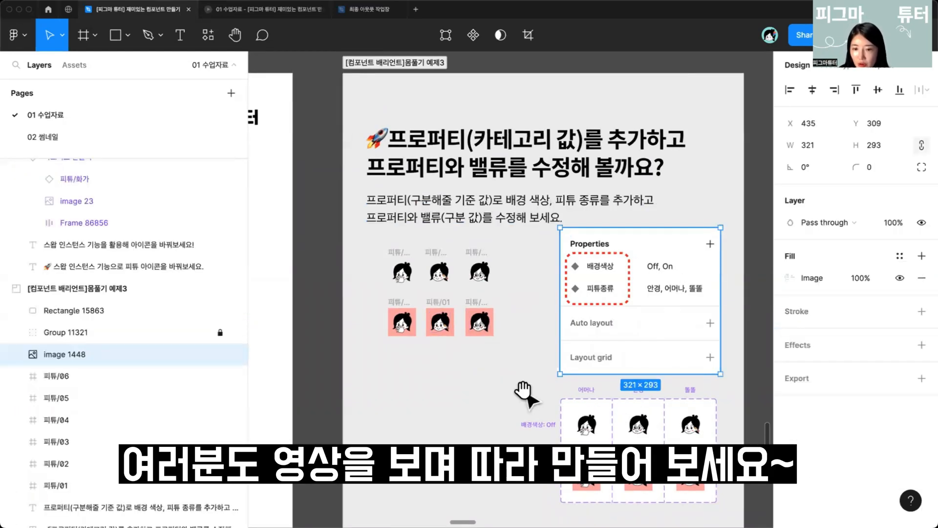
pyautogui.moveTo(526, 392); pyautogui.dragTo(525, 352)
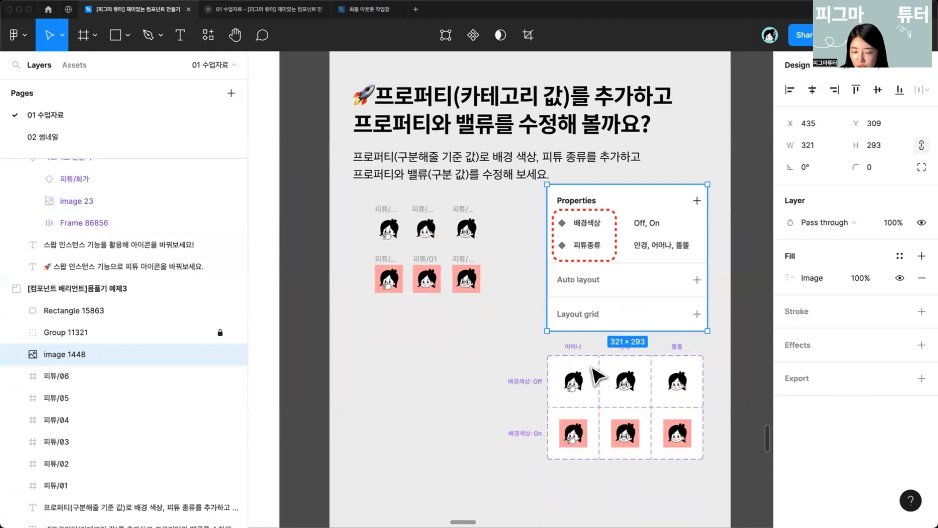
pyautogui.scroll(3, 597, 376)
pyautogui.click(477, 419)
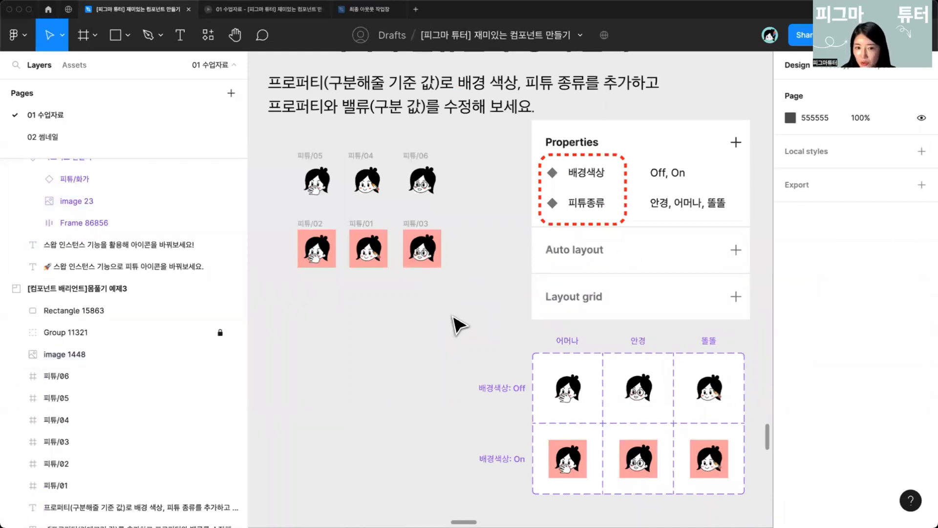
# Step: Select the six 피튜 frames and combine them into a component set
pyautogui.scroll(5, 458, 325)
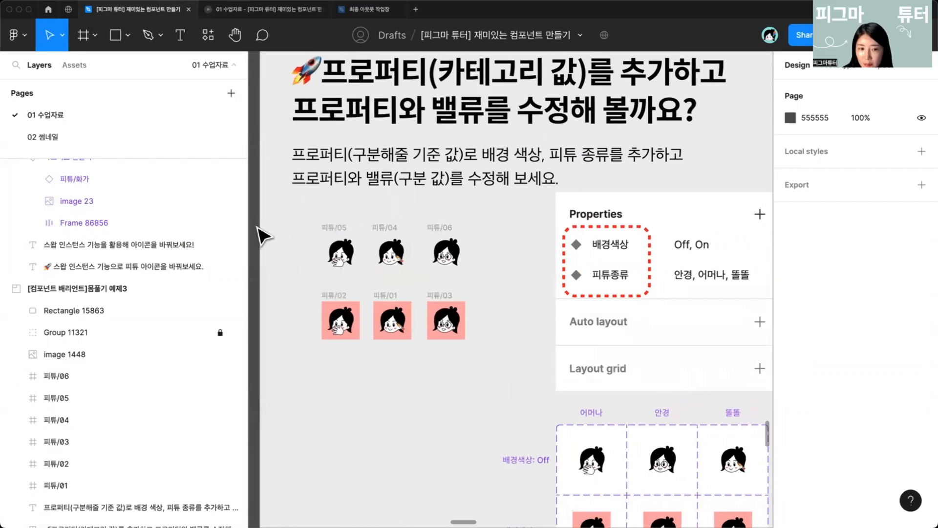
pyautogui.scroll(-1, 263, 236)
pyautogui.moveTo(256, 191); pyautogui.dragTo(538, 377)
pyautogui.scroll(-1, 440, 293)
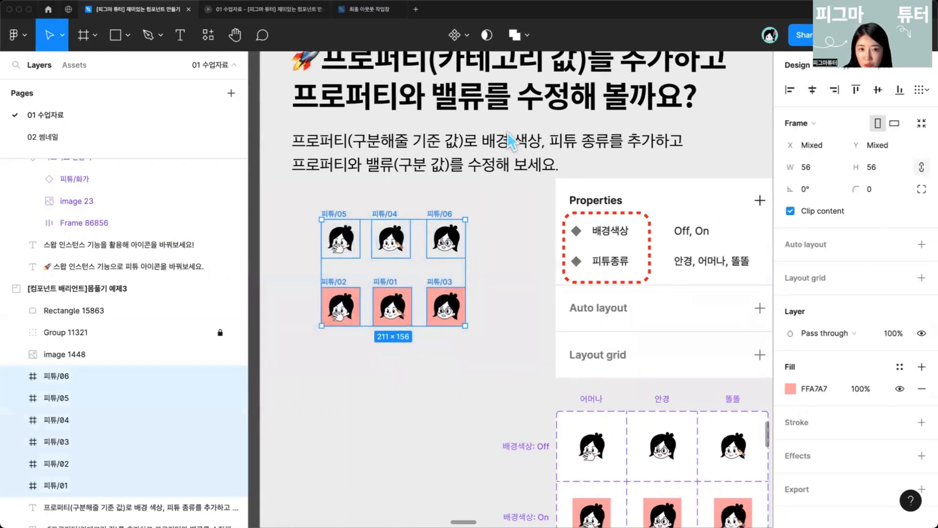
pyautogui.click(467, 37)
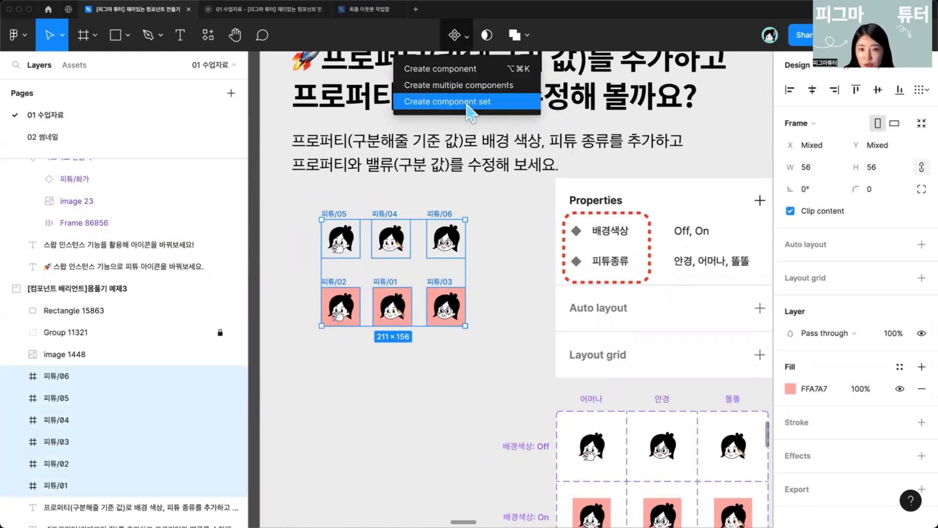
pyautogui.click(459, 102)
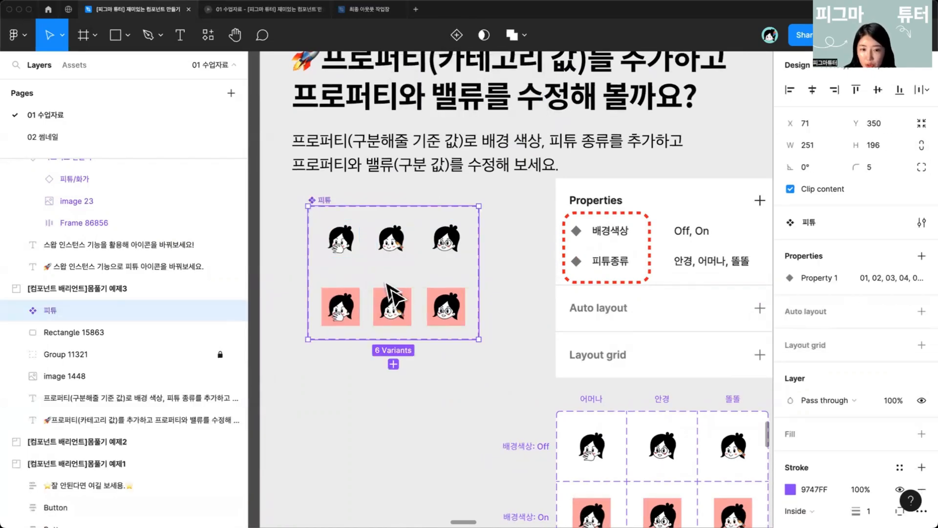
# Step: Move the new 피튜 component set slightly down and right on the slide
pyautogui.moveTo(369, 293); pyautogui.dragTo(418, 313)
pyautogui.scroll(-2, 471, 342)
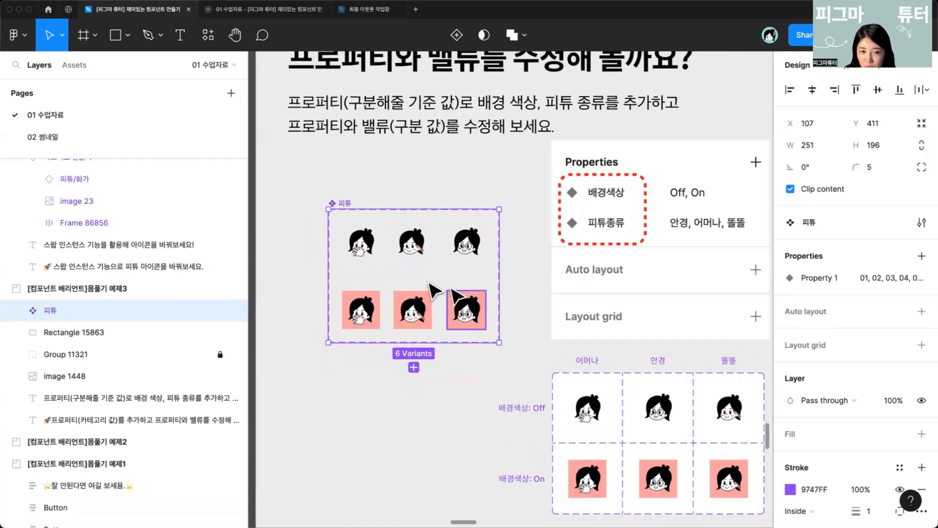
pyautogui.moveTo(367, 242); pyautogui.dragTo(368, 250)
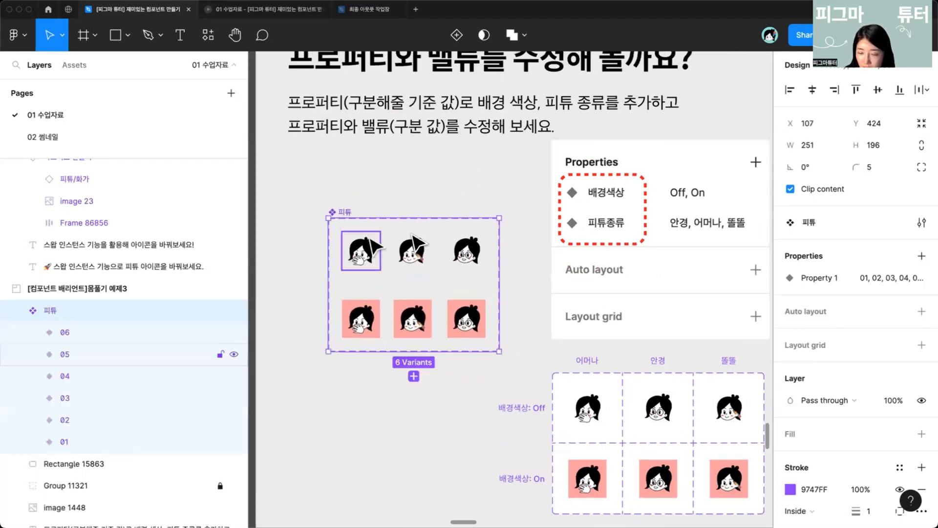
# Step: Add a new Variant property named 배경색상 to the 피튜 component set
pyautogui.click(922, 256)
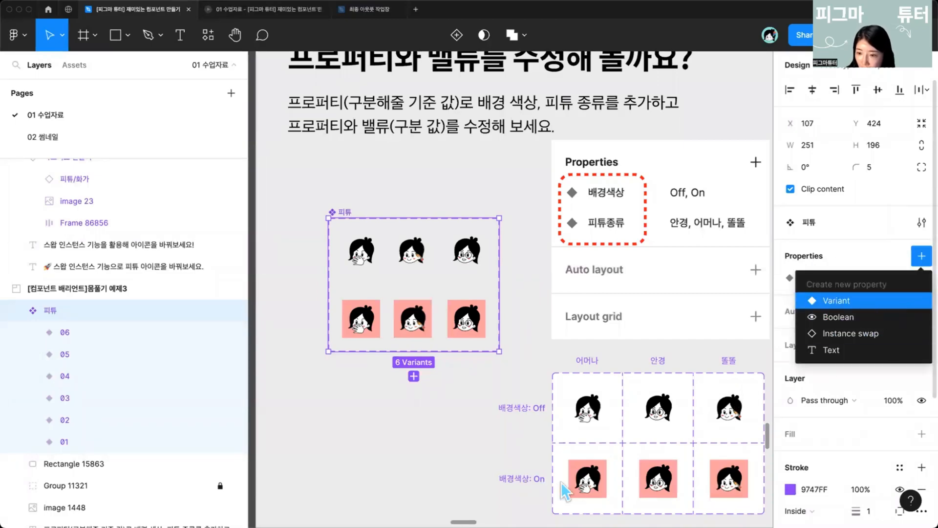
pyautogui.click(835, 300)
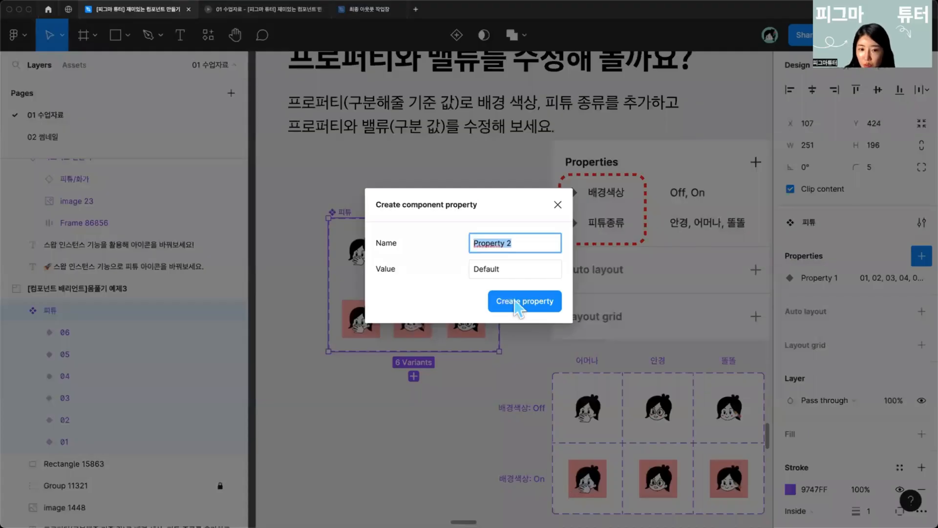
pyautogui.write('배')
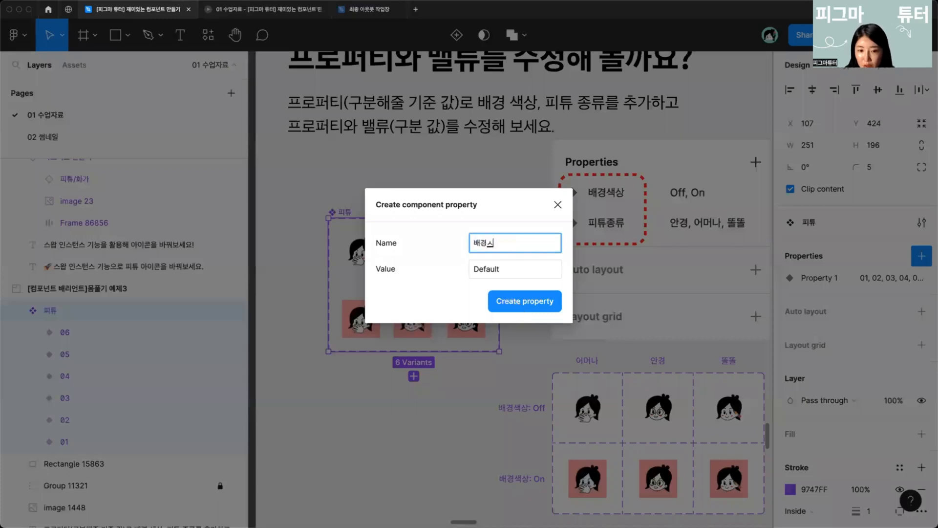
pyautogui.write('경색상')
pyautogui.click(521, 306)
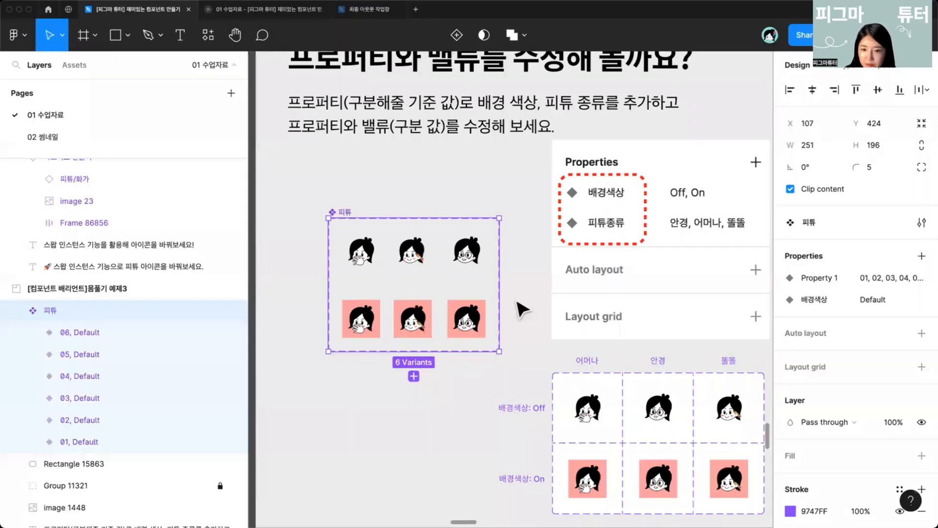
pyautogui.press('Escape')
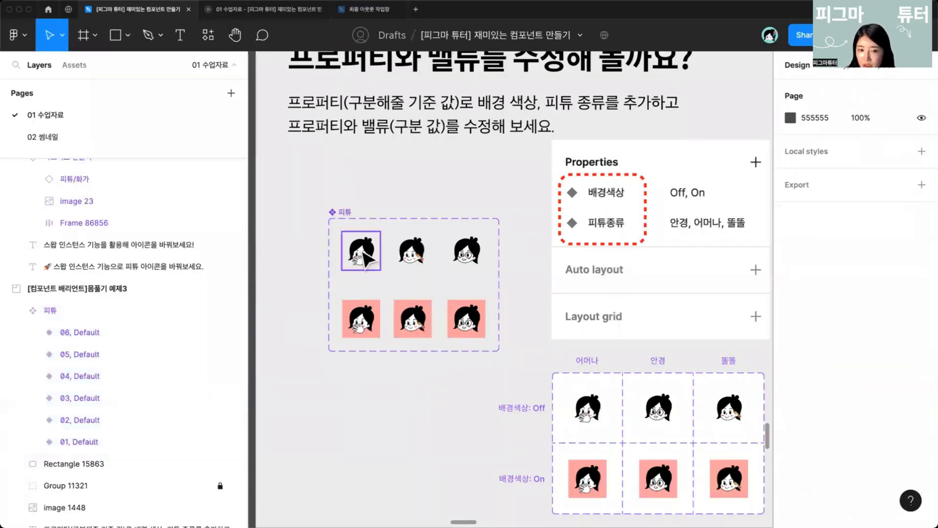
# Step: Rename the component set's Property 1 as 피튜종류
pyautogui.click(350, 230)
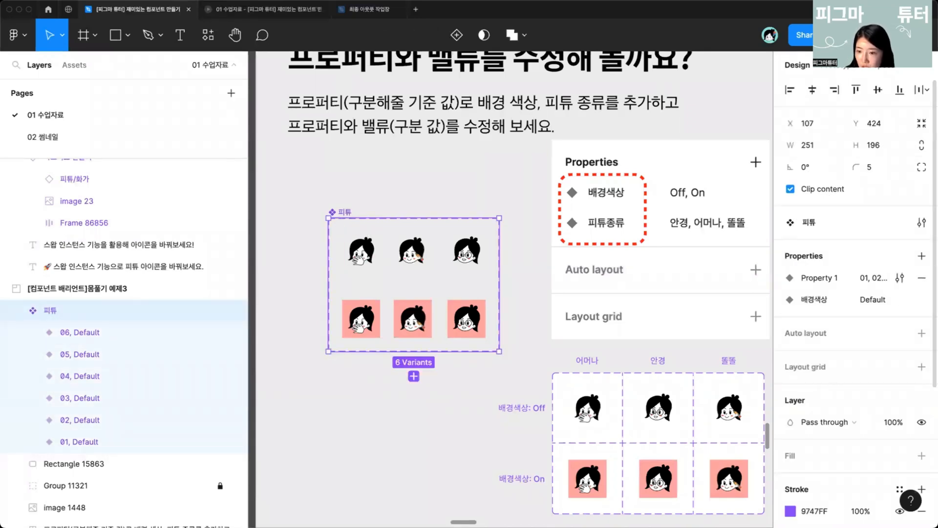
pyautogui.doubleClick(820, 278)
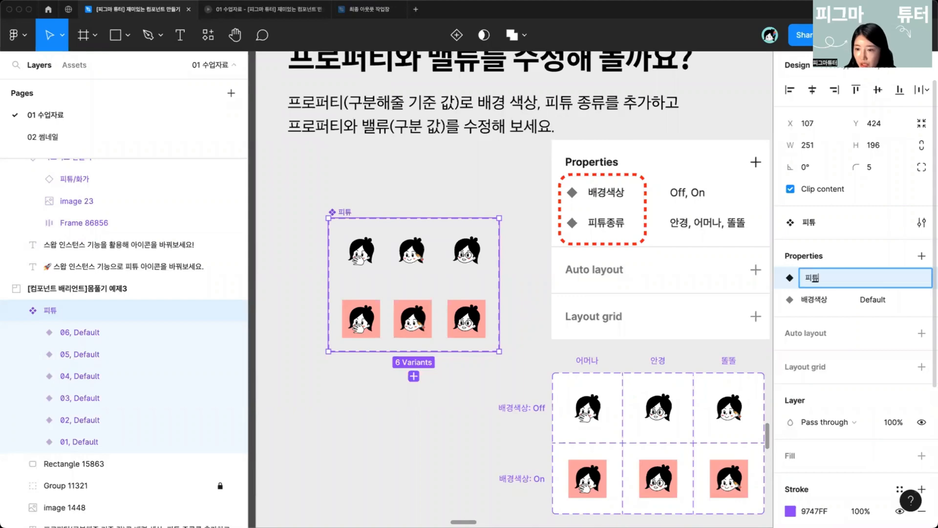
pyautogui.press('Return')
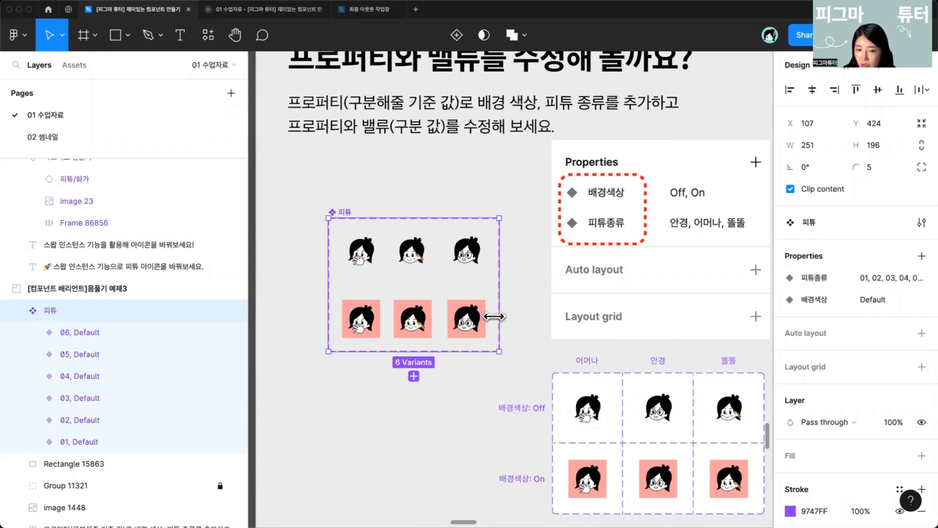
# Step: Select the three pink-background variants and set their 배경색상 value to On
pyautogui.click(373, 322)
pyautogui.hscroll(-1, 377, 321)
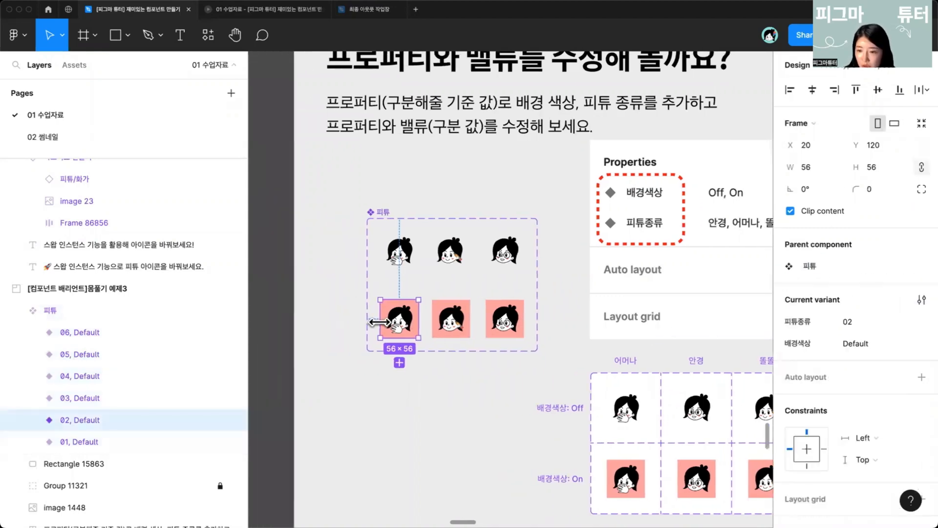
pyautogui.hscroll(1, 377, 320)
pyautogui.hscroll(1, 320, 313)
pyautogui.moveTo(291, 291); pyautogui.dragTo(382, 337)
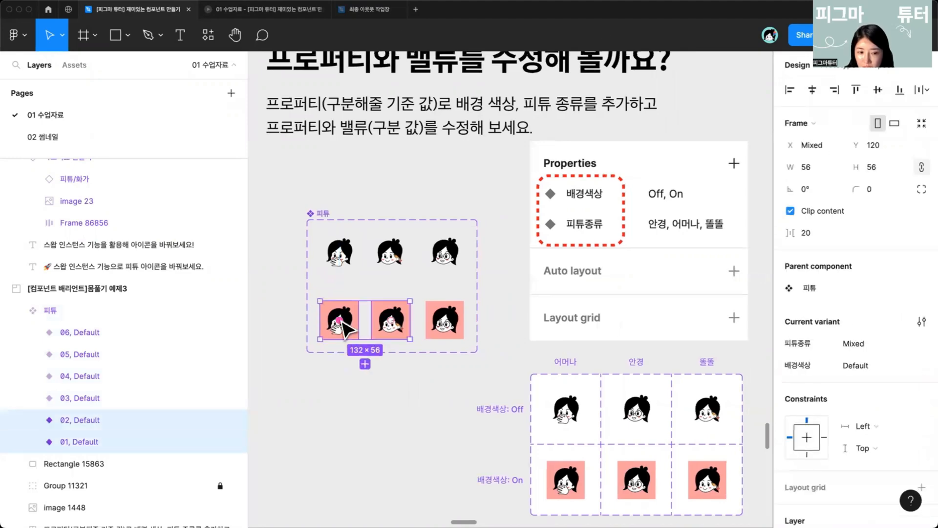
pyautogui.click(319, 366)
pyautogui.click(342, 324)
pyautogui.scroll(-1, 401, 320)
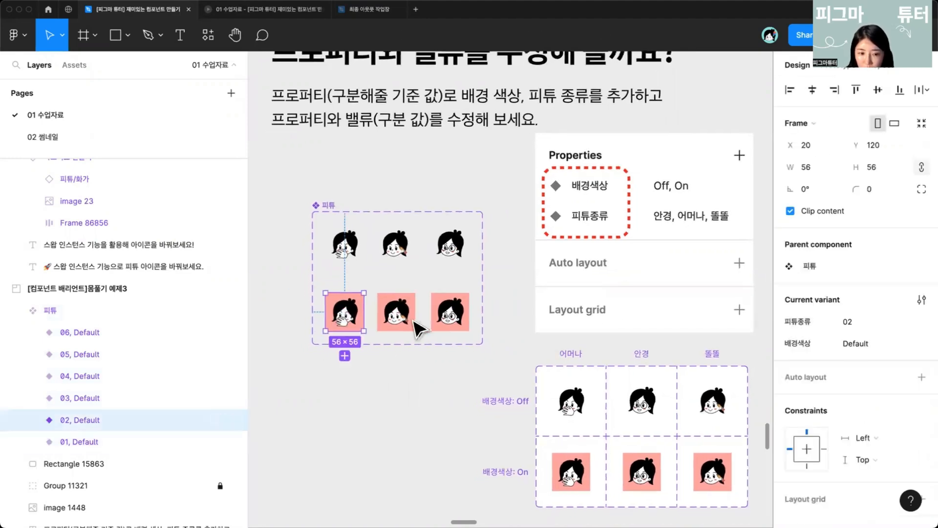
pyautogui.keyDown('shift'); pyautogui.click(406, 317); pyautogui.keyUp('shift')
pyautogui.keyDown('shift'); pyautogui.click(464, 320); pyautogui.keyUp('shift')
pyautogui.scroll(-1, 450, 430)
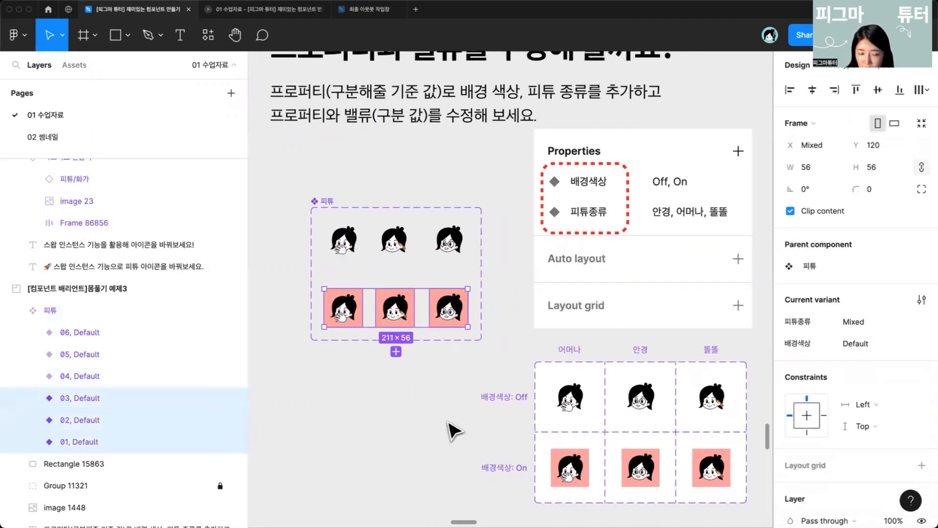
pyautogui.click(897, 343)
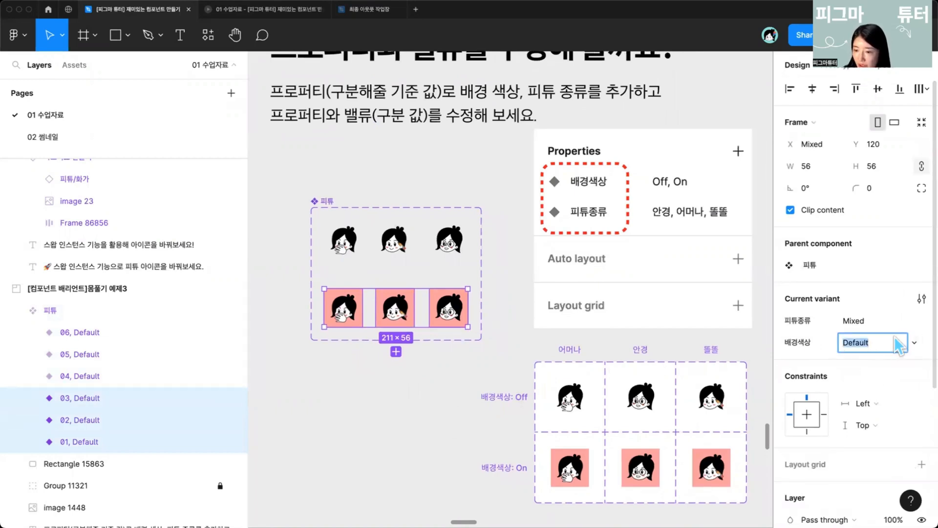
pyautogui.write('On')
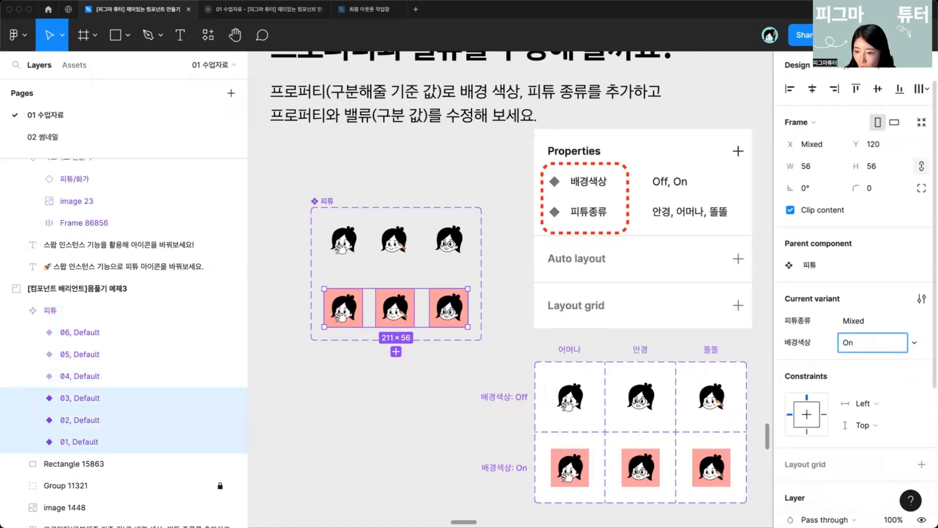
pyautogui.press('Return')
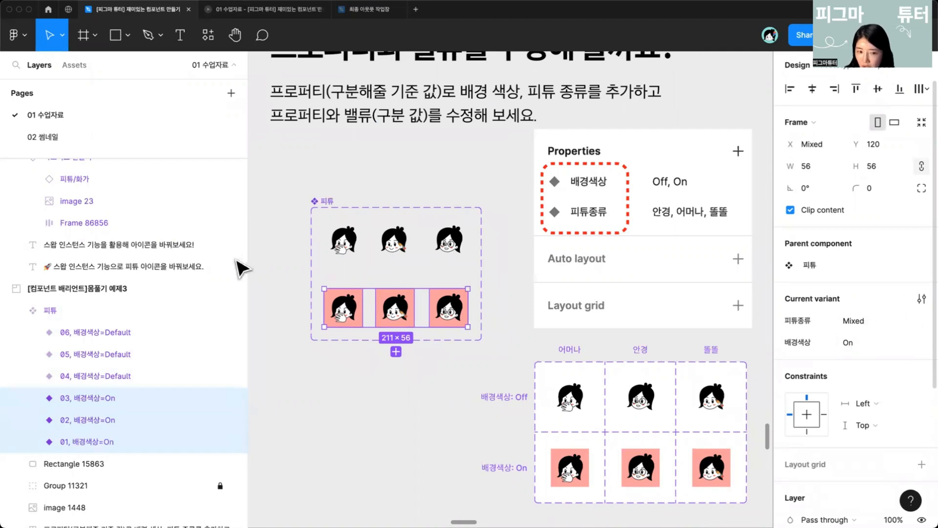
# Step: Select the three white-background variants and set their 배경색상 value to Off
pyautogui.moveTo(277, 219); pyautogui.dragTo(477, 270)
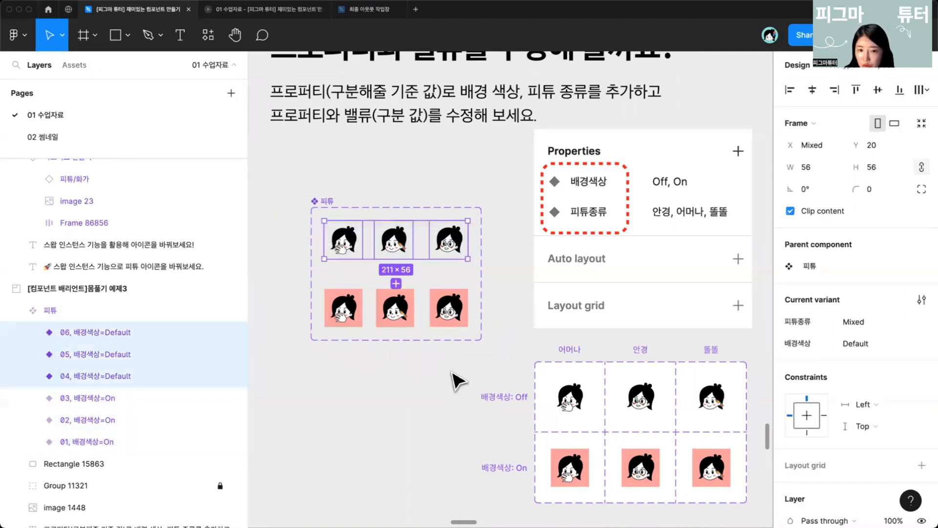
pyautogui.click(885, 342)
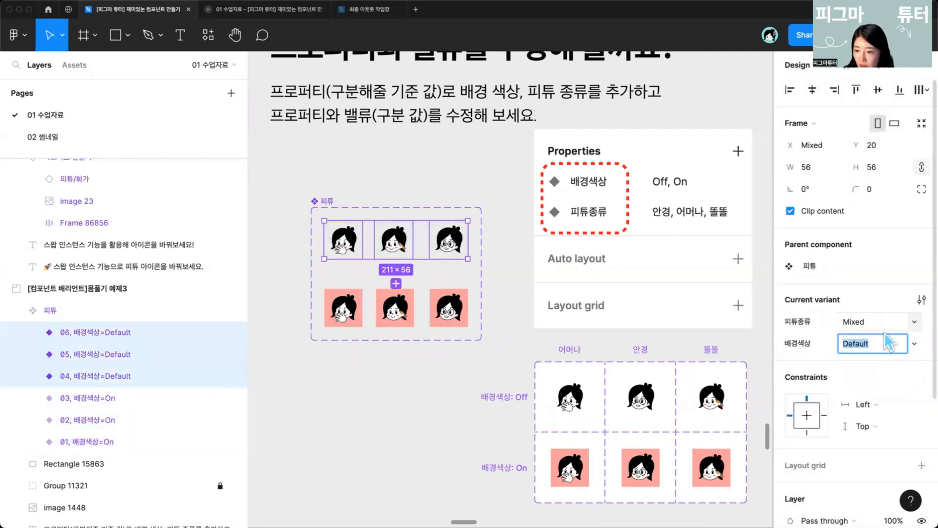
pyautogui.write('On')
pyautogui.press('Return')
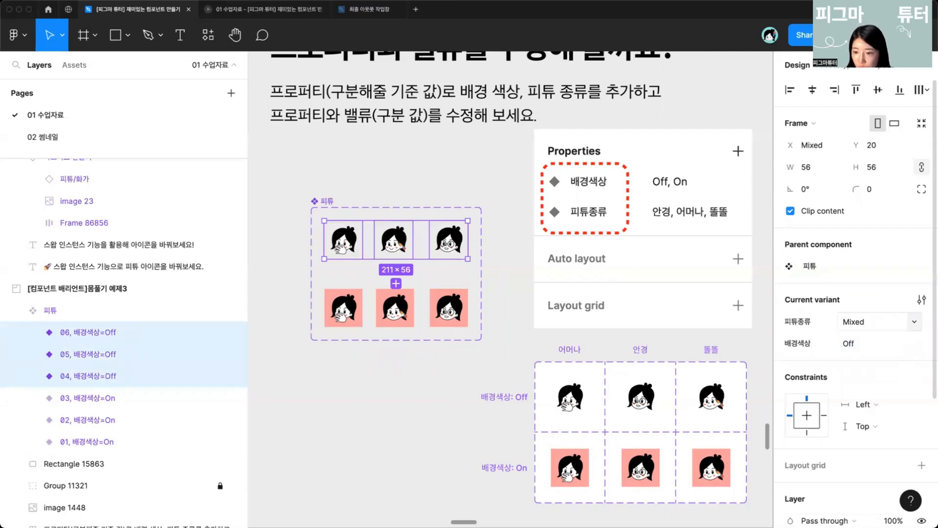
# Step: Select the two variants in the first column and set their 피튜종류 value to 어머나
pyautogui.click(455, 392)
pyautogui.scroll(2, 339, 318)
pyautogui.moveTo(287, 272); pyautogui.dragTo(340, 328)
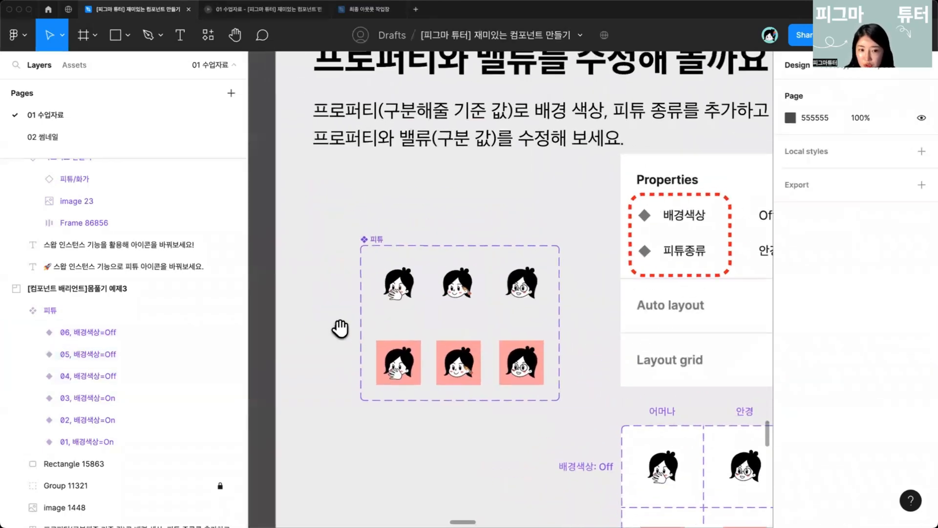
pyautogui.click(316, 283)
pyautogui.scroll(5, 318, 272)
pyautogui.hscroll(-3, 318, 272)
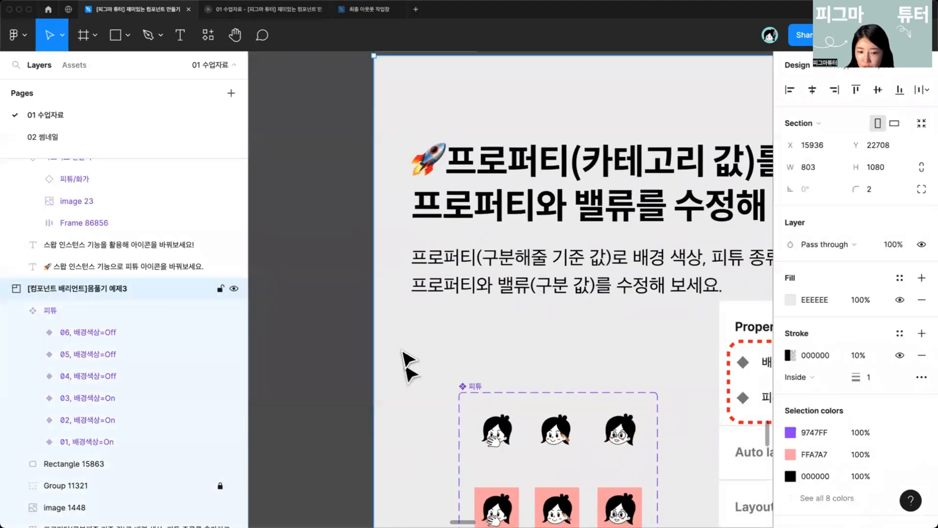
pyautogui.scroll(-4, 408, 364)
pyautogui.click(491, 320)
pyautogui.keyDown('shift'); pyautogui.click(486, 407); pyautogui.keyUp('shift')
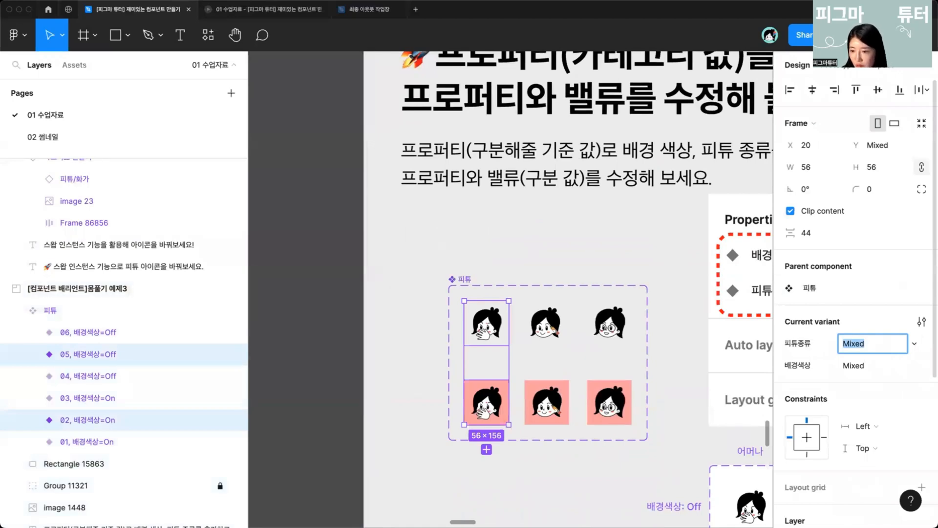
pyautogui.write('dj')
pyautogui.press('Return')
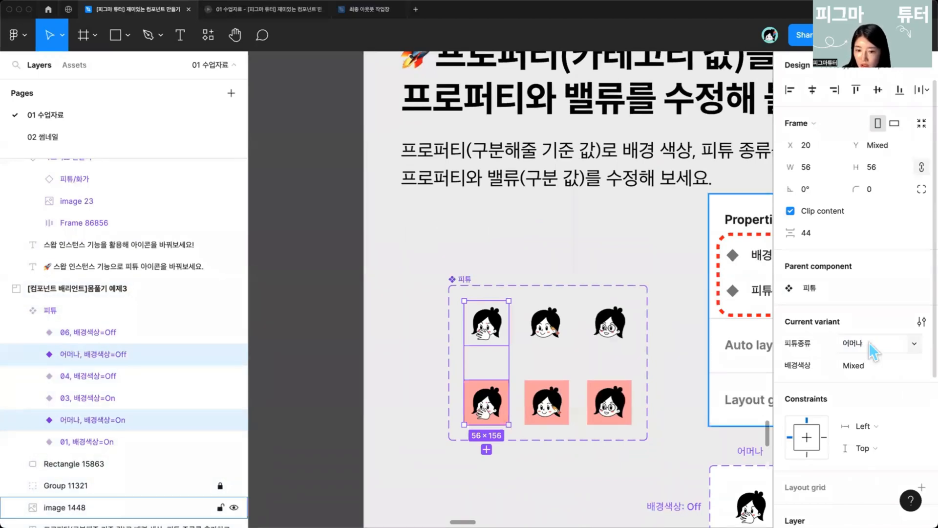
# Step: Select the two variants in the middle column and set their 피튜종류 value to 똘똘
pyautogui.click(552, 336)
pyautogui.keyDown('shift'); pyautogui.click(548, 404); pyautogui.keyUp('shift')
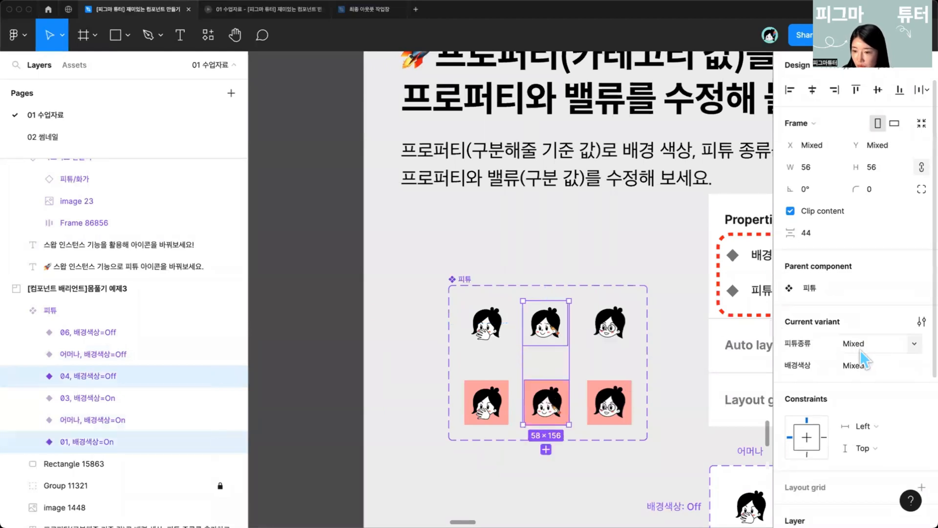
pyautogui.click(861, 343)
pyautogui.write('똘똘')
pyautogui.press('Return')
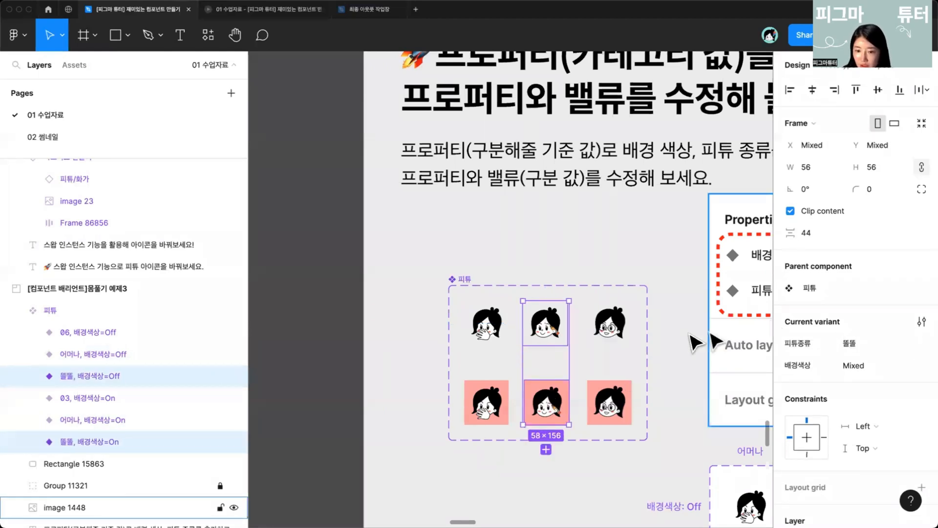
# Step: Select the two variants in the third column and set their 피튜종류 value to 안경
pyautogui.click(609, 323)
pyautogui.keyDown('shift'); pyautogui.click(610, 403); pyautogui.keyUp('shift')
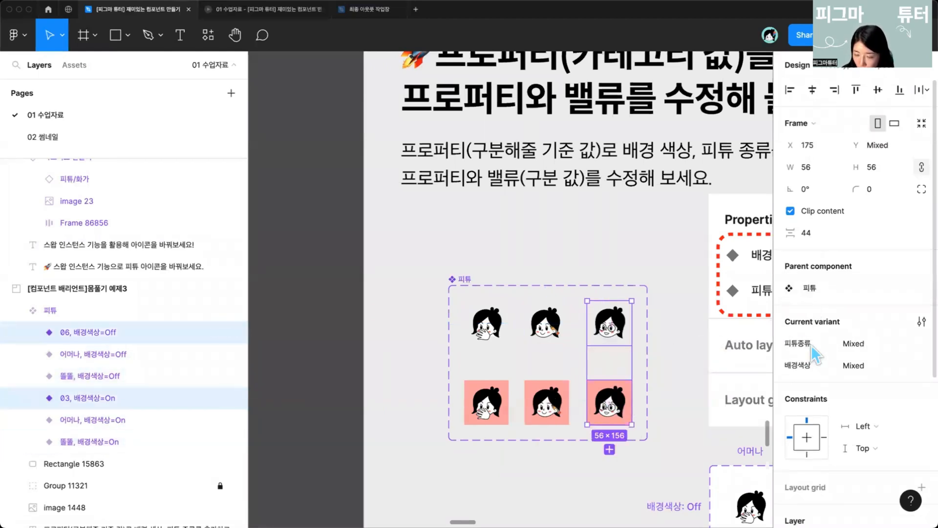
pyautogui.click(857, 343)
pyautogui.scroll(-5, 592, 354)
pyautogui.hscroll(7, 592, 354)
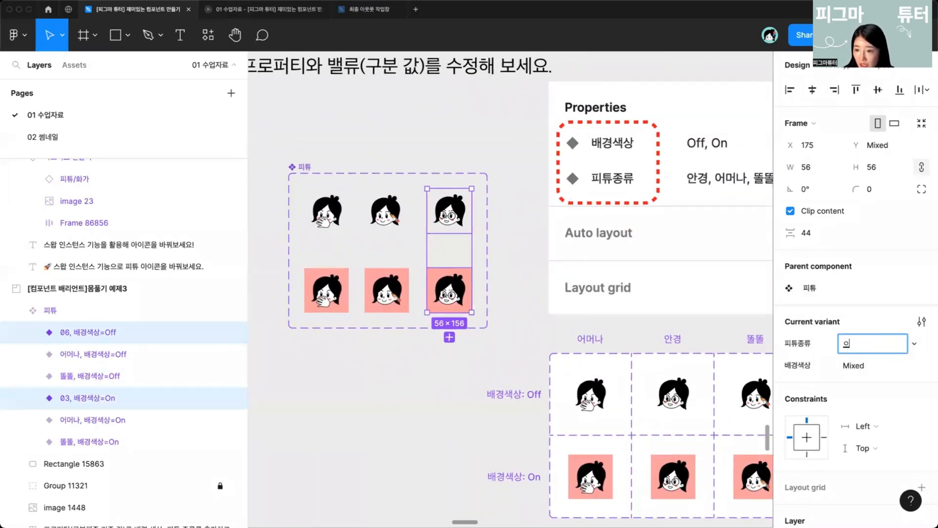
pyautogui.press('Return')
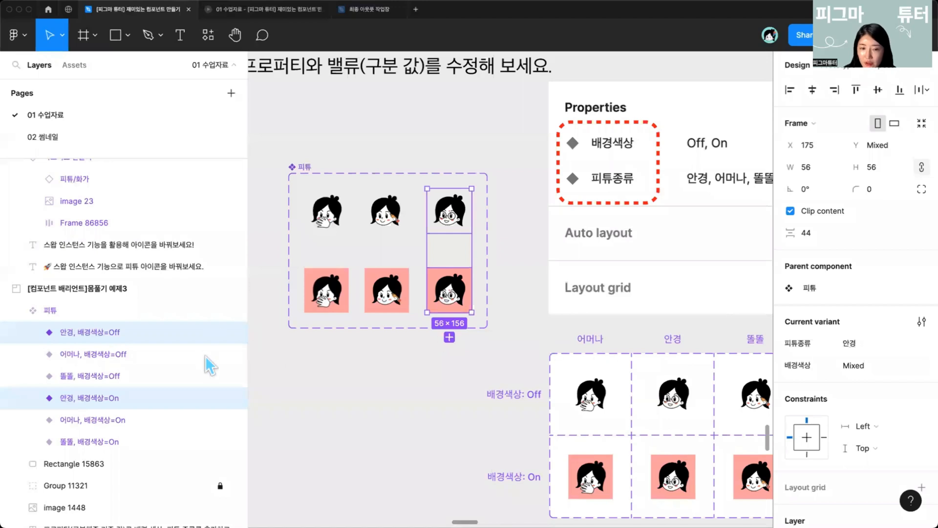
# Step: Create an instance of the pink 똘똘 variant below the component set
pyautogui.click(408, 366)
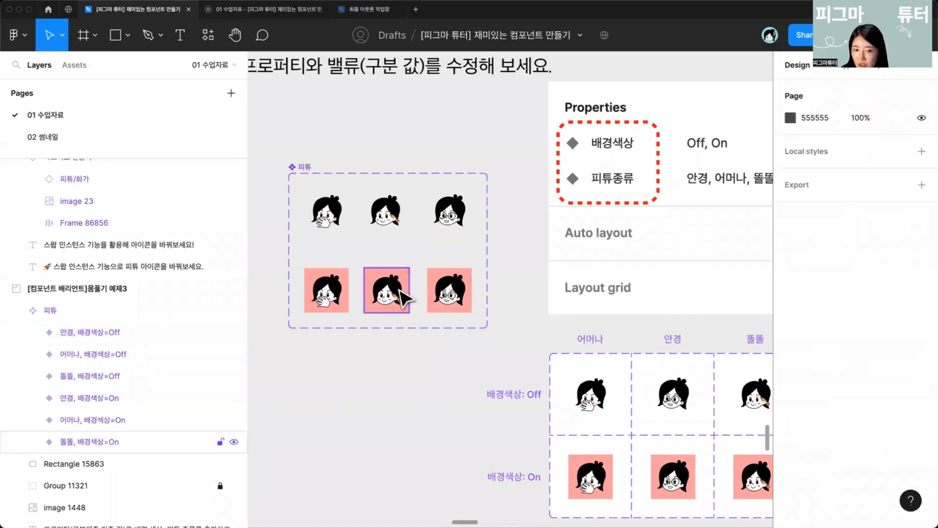
pyautogui.click(386, 289)
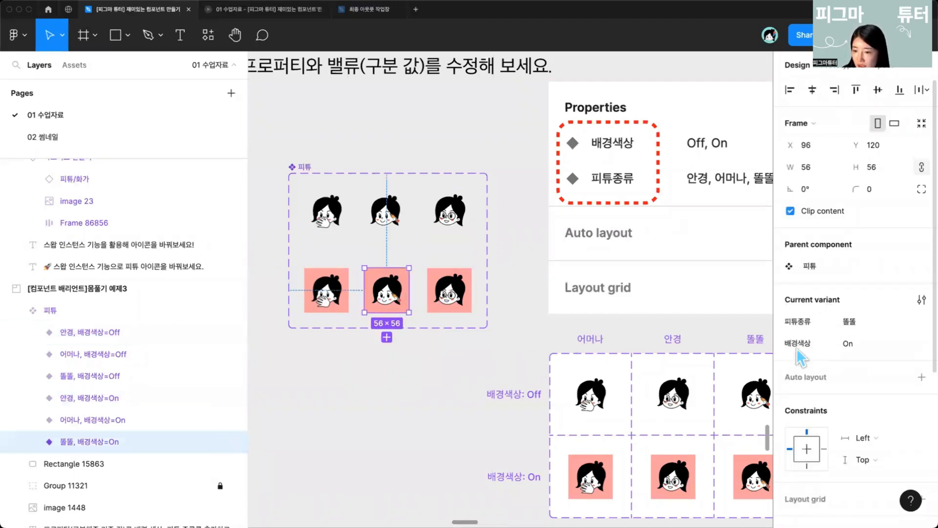
pyautogui.moveTo(390, 404); pyautogui.dragTo(480, 352)
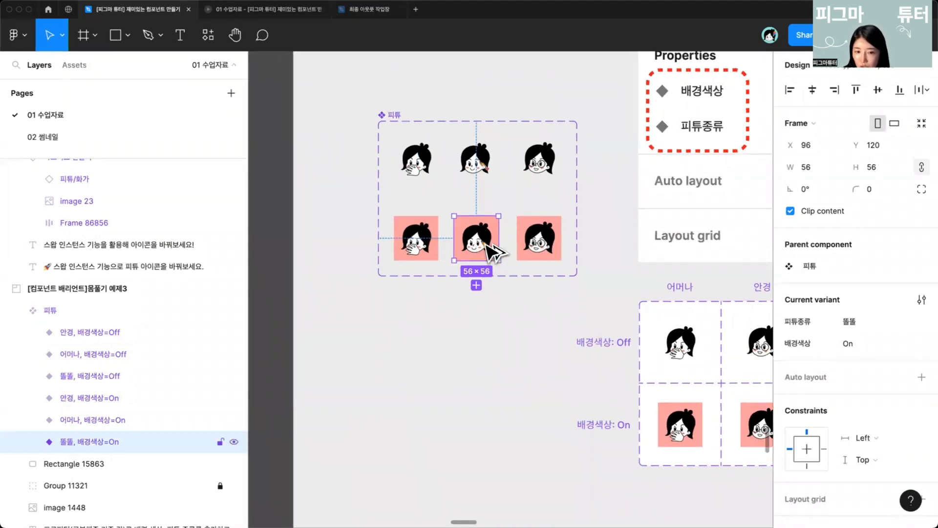
pyautogui.moveTo(493, 252); pyautogui.dragTo(476, 374)
pyautogui.scroll(-5, 425, 308)
pyautogui.scroll(3, 433, 313)
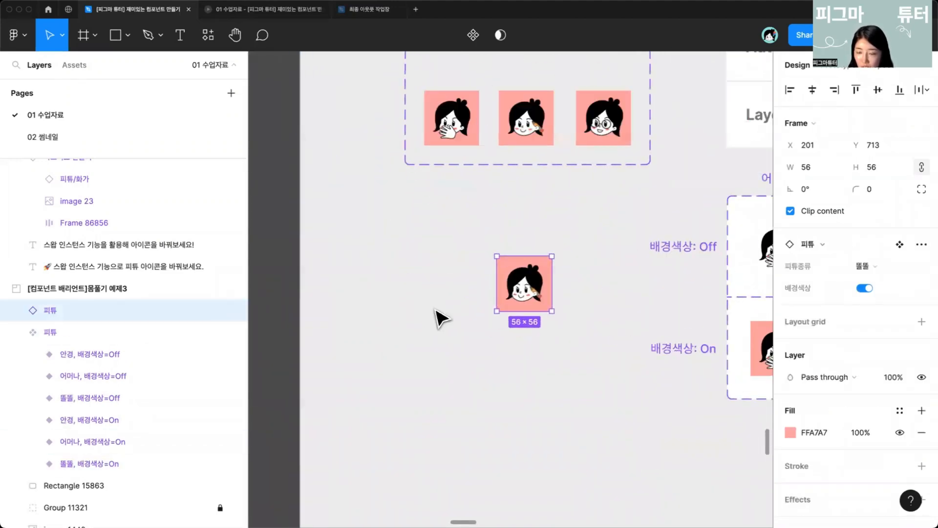
# Step: Toggle the instance's 배경색상 property on and off to preview the background variants
pyautogui.click(867, 287)
pyautogui.click(867, 287)
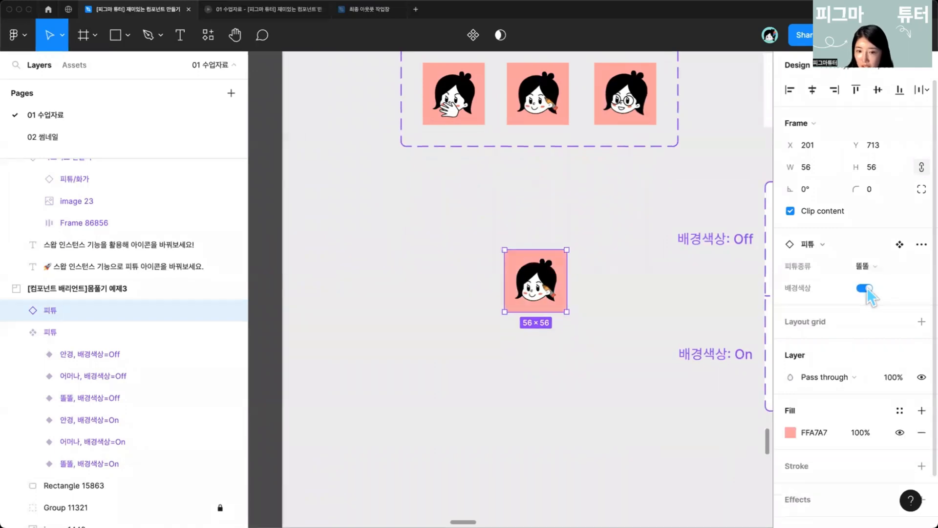
pyautogui.click(866, 288)
pyautogui.click(867, 287)
pyautogui.click(866, 287)
pyautogui.click(867, 288)
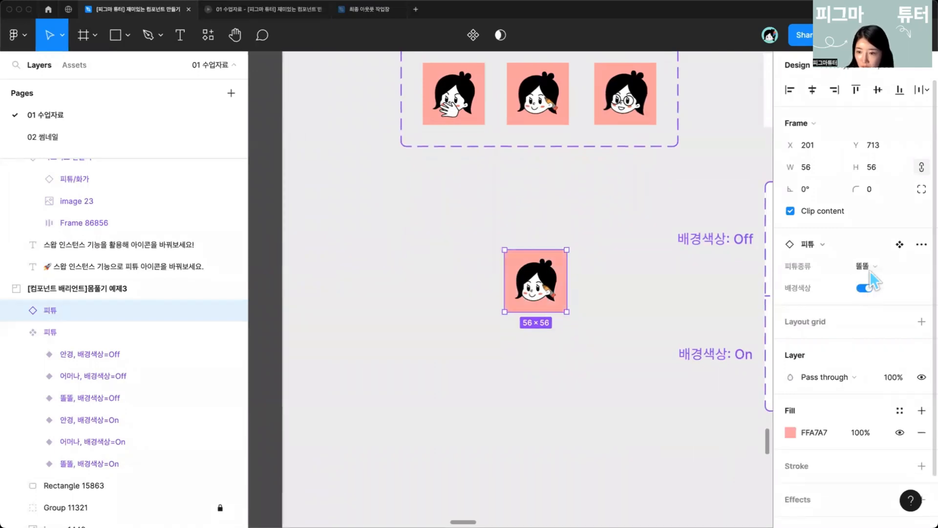
# Step: Switch the instance's 피튜종류 through 안경, 어머나 and back to 똘똘, and turn 배경색상 off
pyautogui.click(864, 266)
pyautogui.click(828, 282)
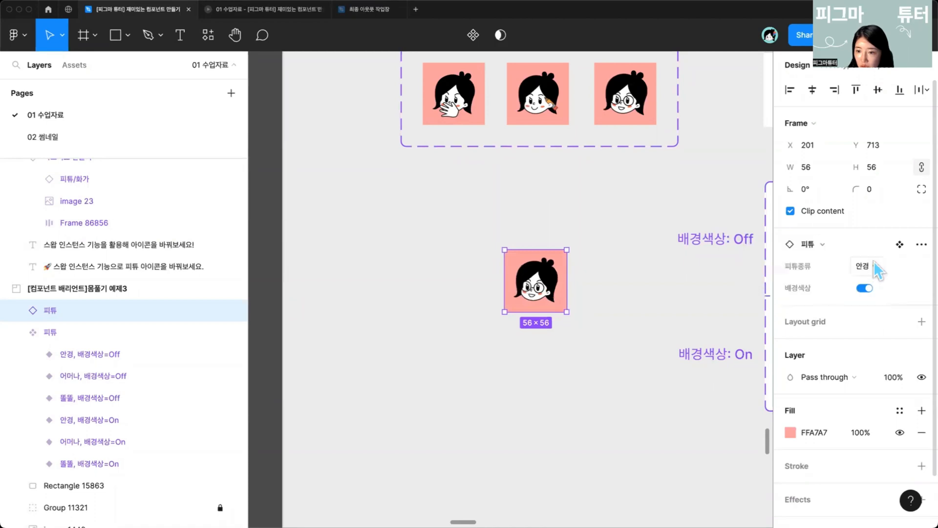
pyautogui.click(861, 265)
pyautogui.click(851, 233)
pyautogui.click(863, 266)
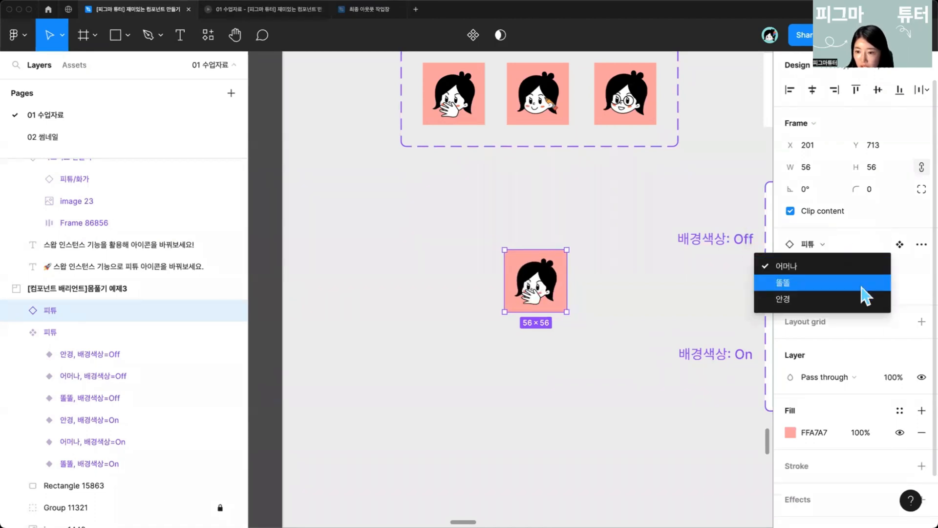
pyautogui.click(859, 282)
pyautogui.click(869, 267)
pyautogui.click(840, 283)
pyautogui.click(864, 266)
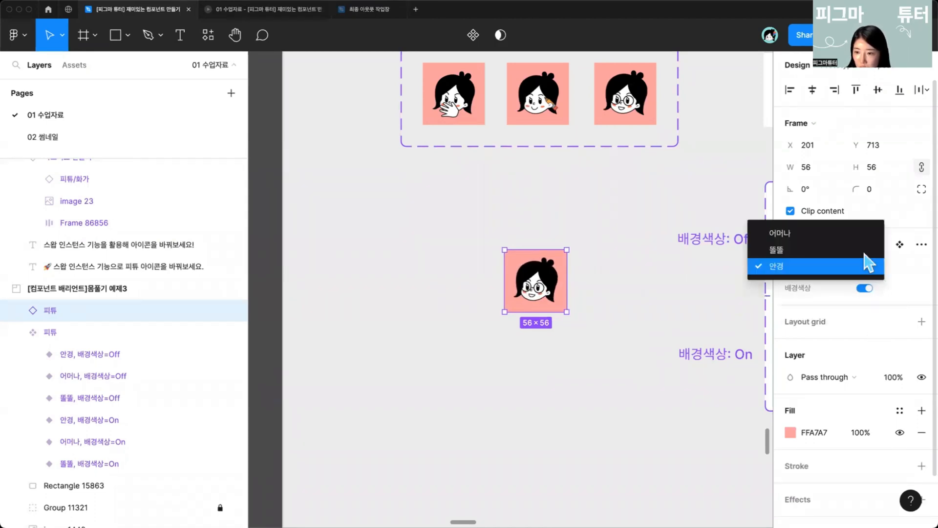
pyautogui.click(862, 249)
pyautogui.click(865, 289)
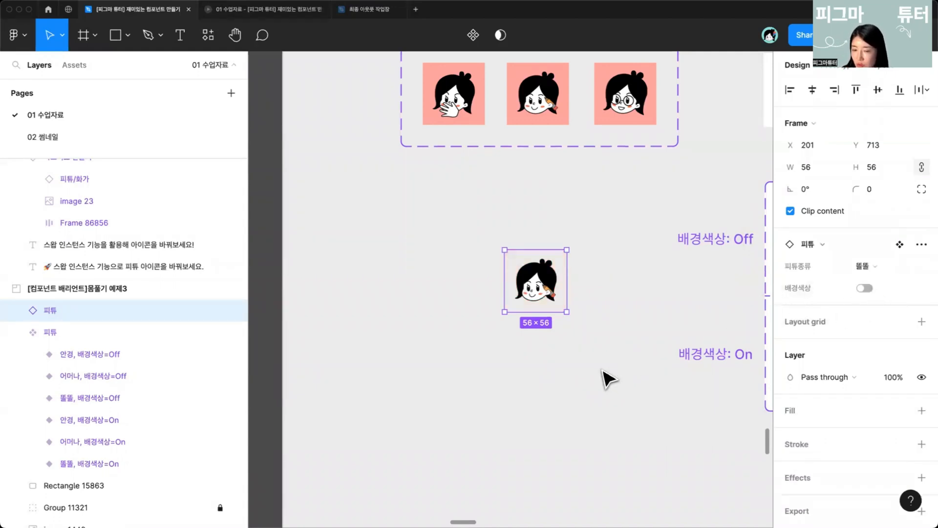
# Step: Turn the instance's 배경색상 back on and set its 피튜종류 to 어머나
pyautogui.scroll(-5, 609, 379)
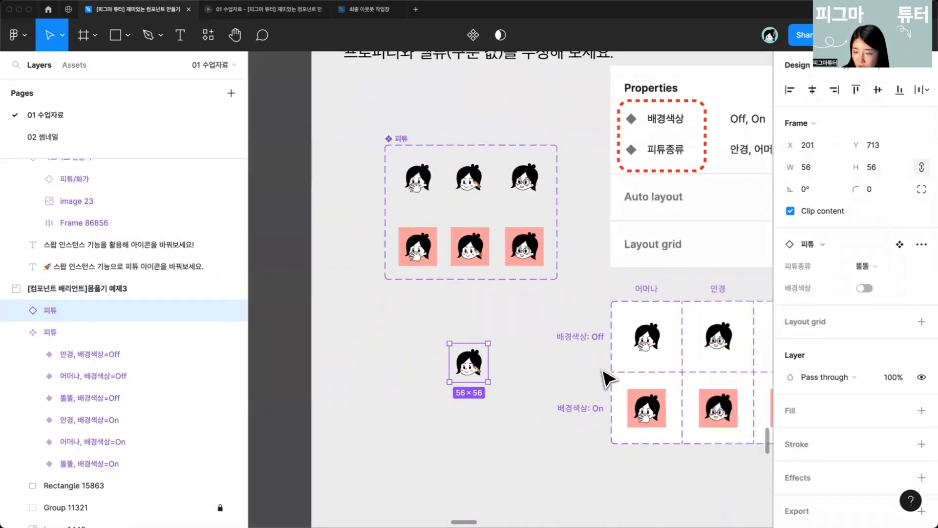
pyautogui.scroll(-3, 608, 378)
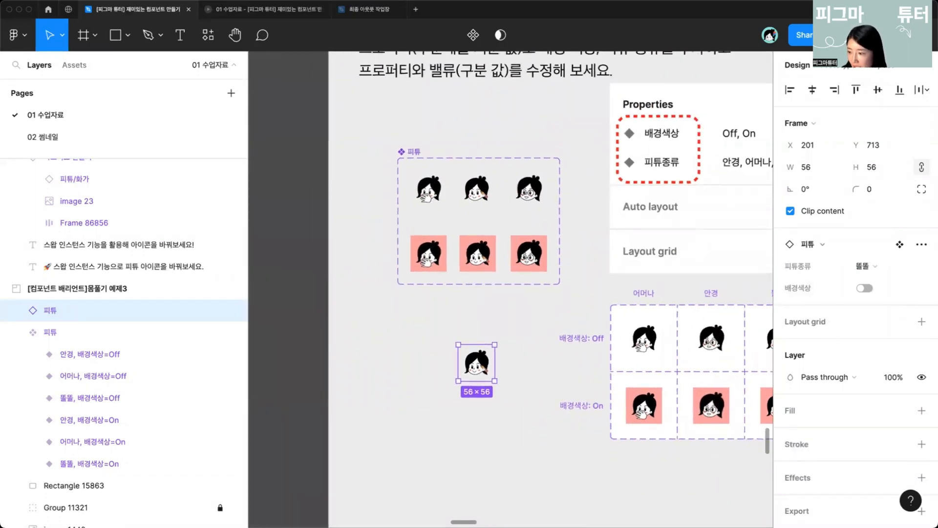
pyautogui.scroll(-3, 641, 303)
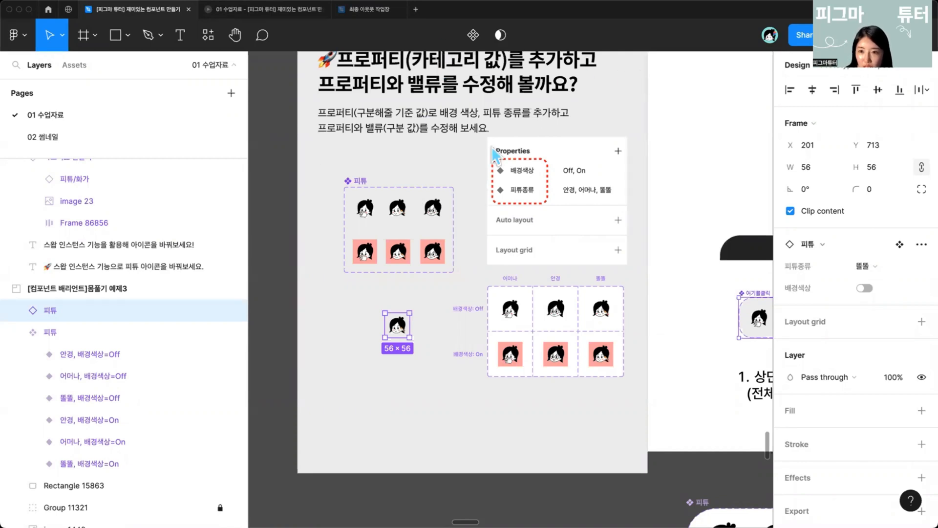
pyautogui.hscroll(3, 371, 266)
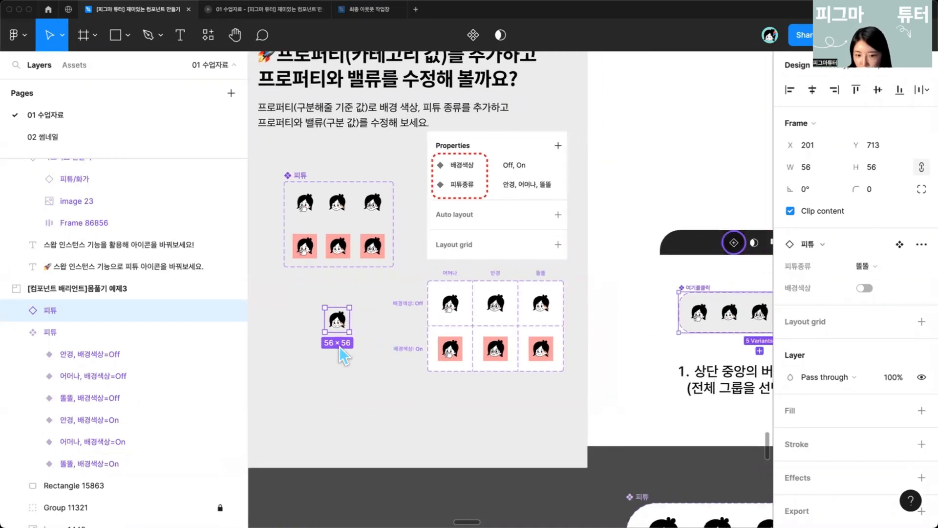
pyautogui.scroll(1, 519, 210)
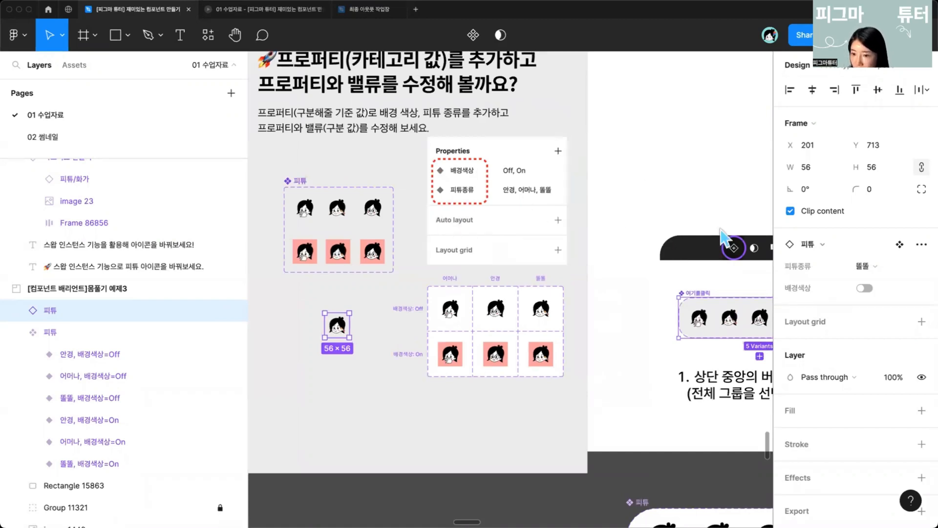
pyautogui.click(864, 288)
pyautogui.click(865, 265)
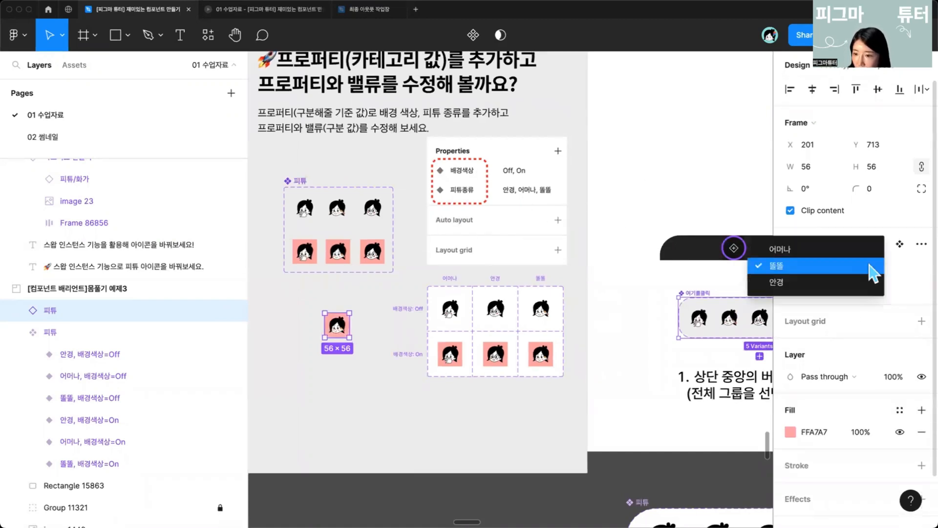
pyautogui.click(837, 246)
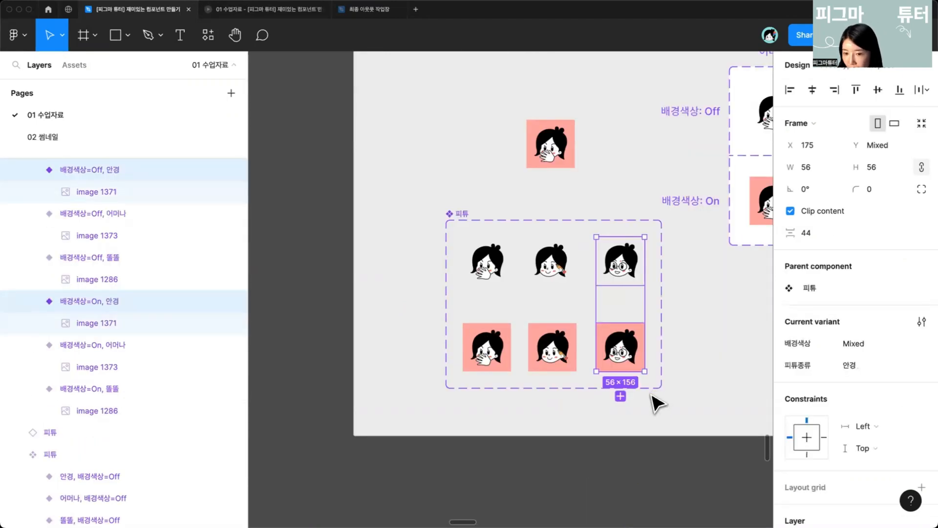
# Step: Create an instance from a variant of the second 피튜 component set, placed beside it
pyautogui.click(703, 372)
pyautogui.moveTo(703, 372); pyautogui.dragTo(580, 345)
pyautogui.moveTo(508, 349); pyautogui.dragTo(718, 329)
# Step: Switch this instance's properties, ending with 배경색상 on and 피튜종류 set to 똘똘
pyautogui.click(864, 266)
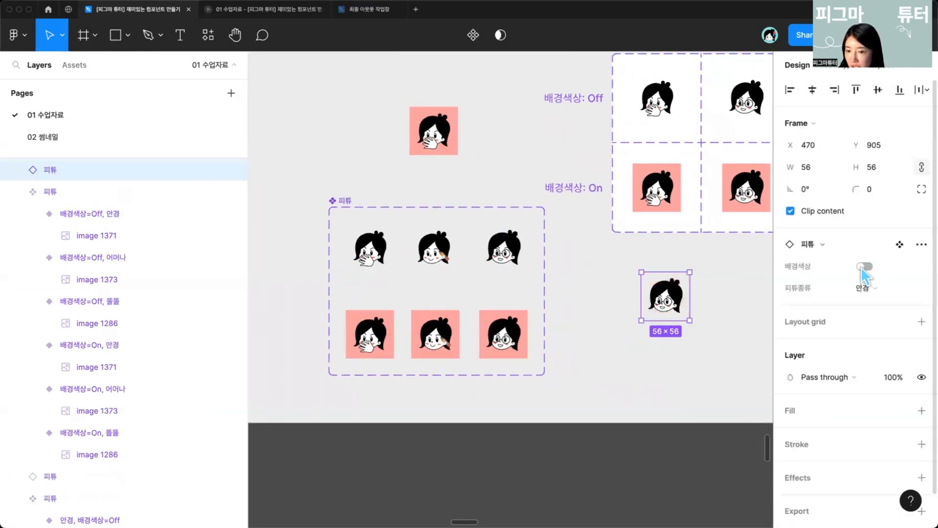
pyautogui.click(864, 266)
pyautogui.click(865, 288)
pyautogui.click(868, 304)
pyautogui.click(861, 287)
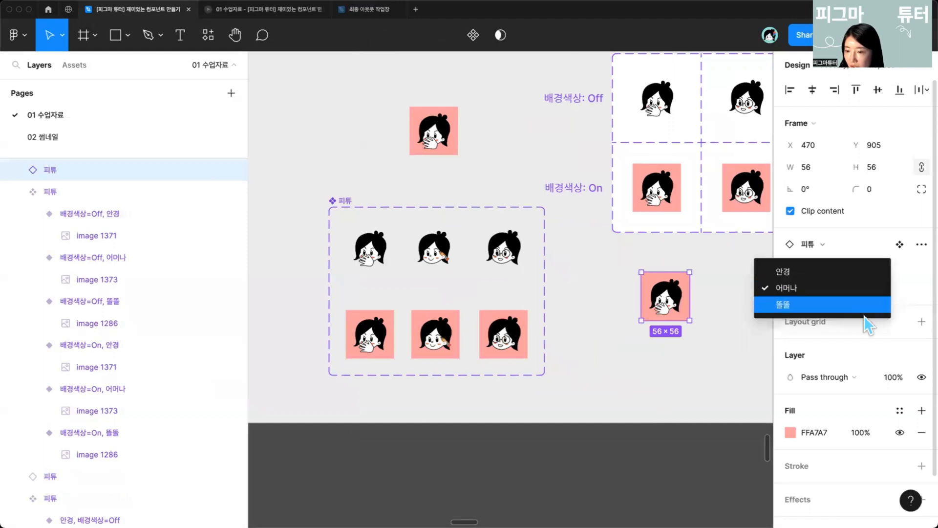
pyautogui.click(863, 305)
pyautogui.click(865, 267)
pyautogui.click(865, 266)
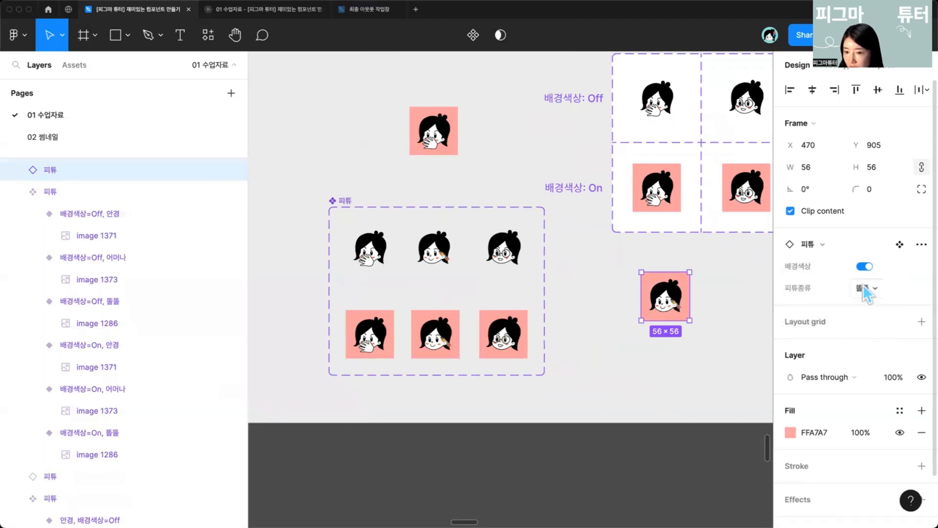
pyautogui.click(864, 288)
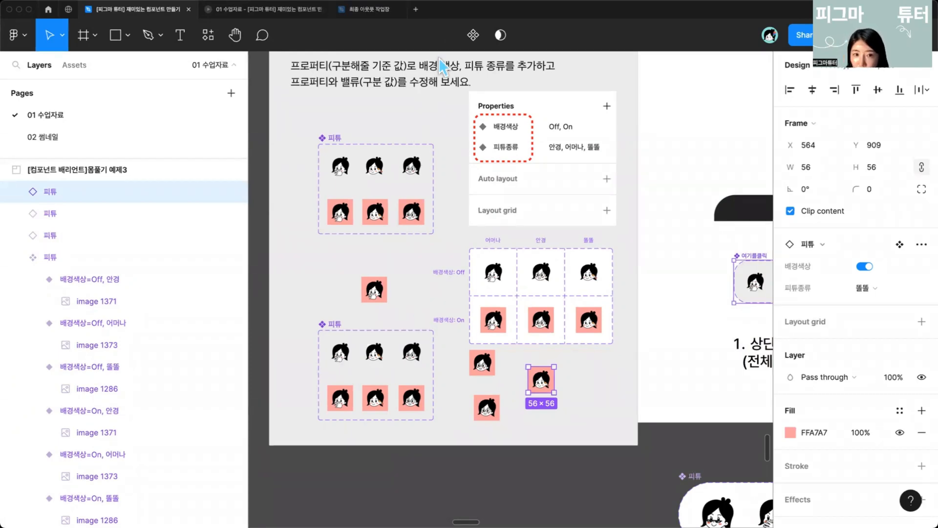
# Step: Review the next slide explaining three ways to add variant values
pyautogui.scroll(-3, 545, 276)
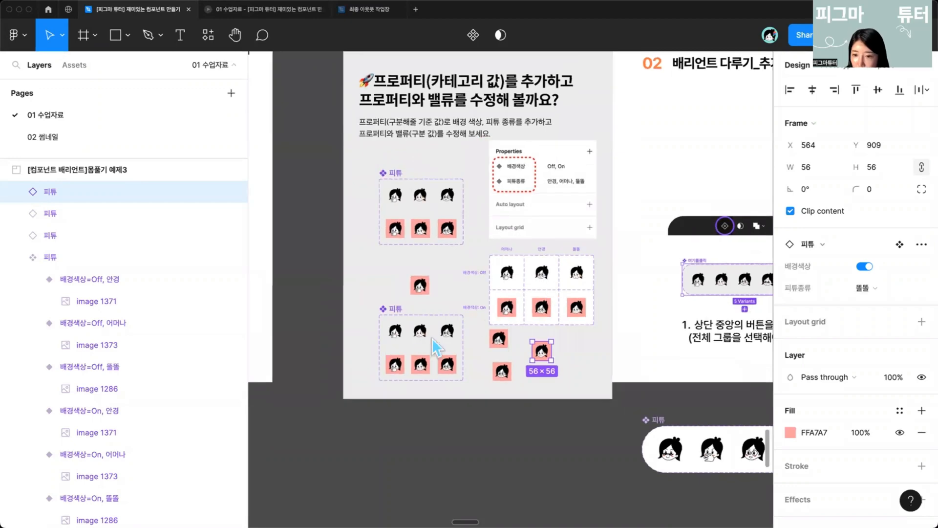
pyautogui.moveTo(400, 287); pyautogui.dragTo(536, 354)
pyautogui.hscroll(4, 526, 307)
pyautogui.scroll(-4, 518, 319)
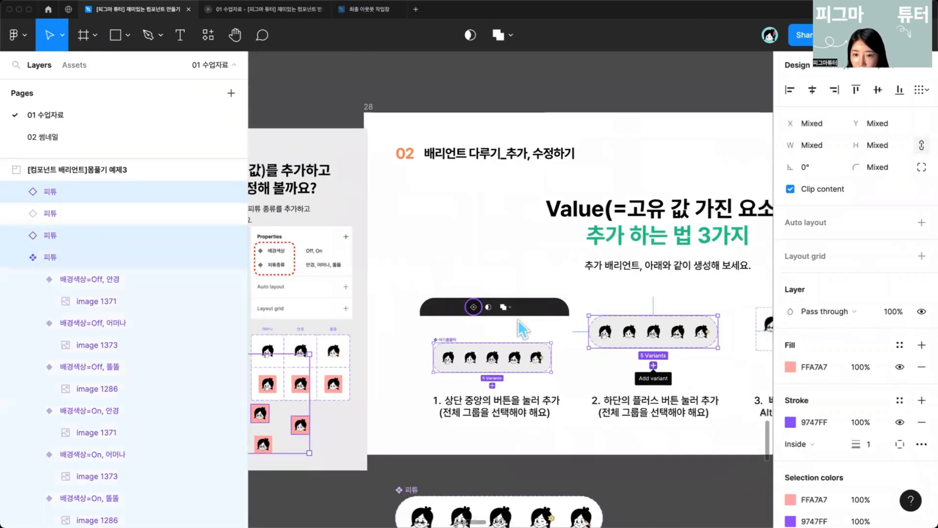
pyautogui.scroll(1, 518, 320)
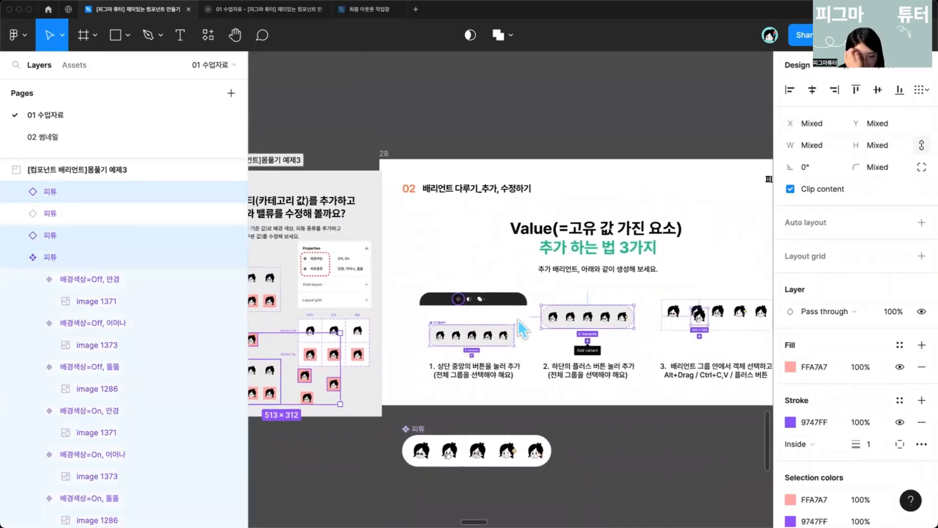
pyautogui.hscroll(-1, 518, 319)
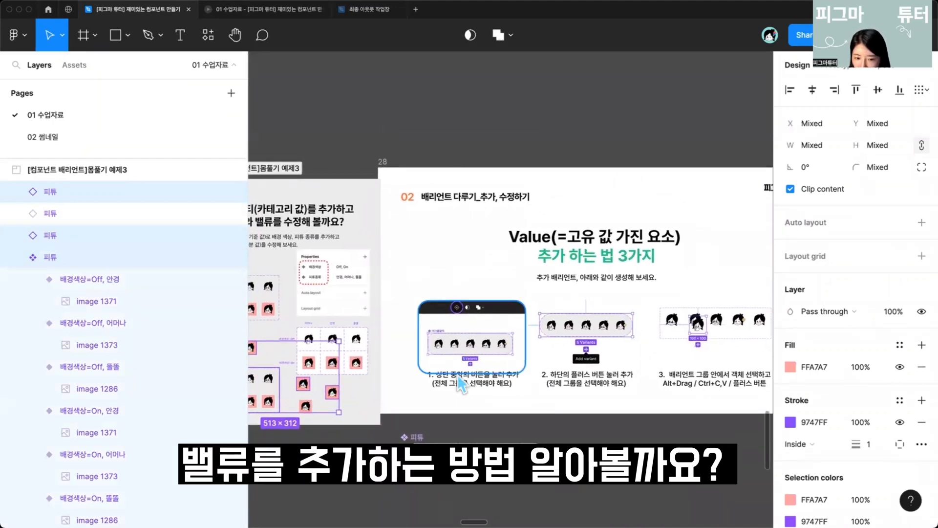
pyautogui.scroll(-5, 456, 386)
pyautogui.scroll(5, 449, 345)
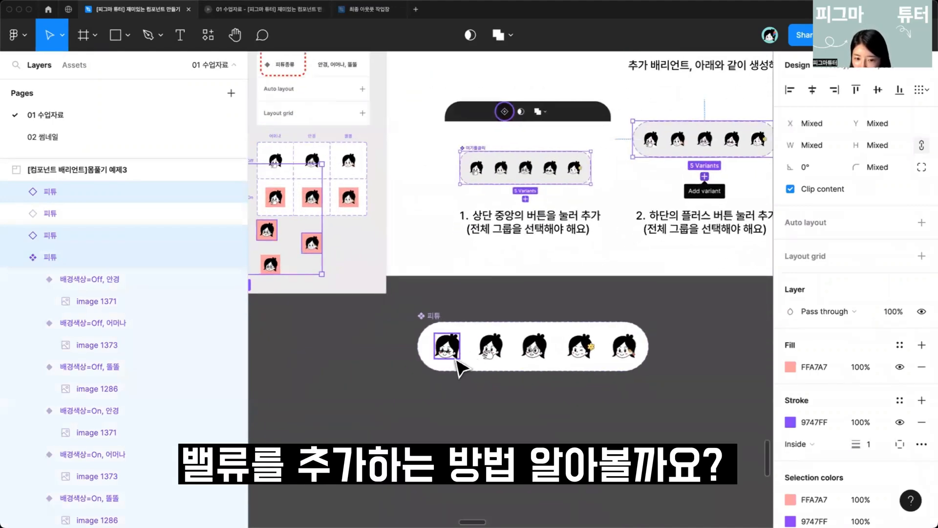
# Step: Inspect the individual variants of the 피튜 component set below the slide
pyautogui.keyDown('super'); pyautogui.click(447, 355); pyautogui.keyUp('super')
pyautogui.keyDown('super'); pyautogui.click(489, 344); pyautogui.keyUp('super')
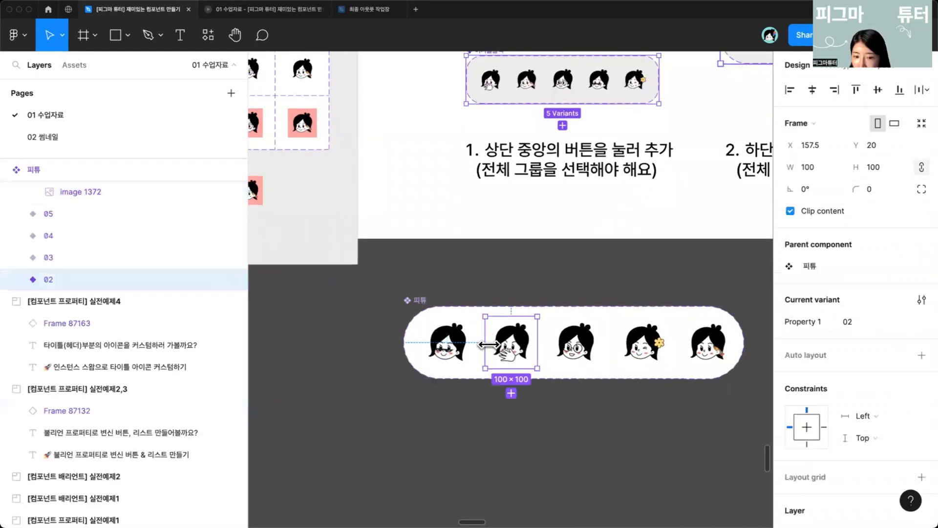
pyautogui.keyDown('super'); pyautogui.click(458, 357); pyautogui.keyUp('super')
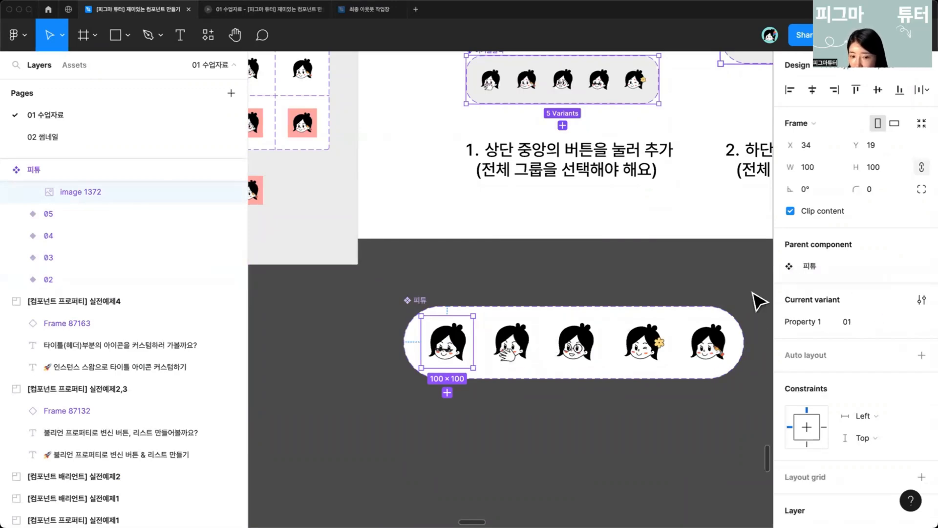
pyautogui.hscroll(5, 703, 342)
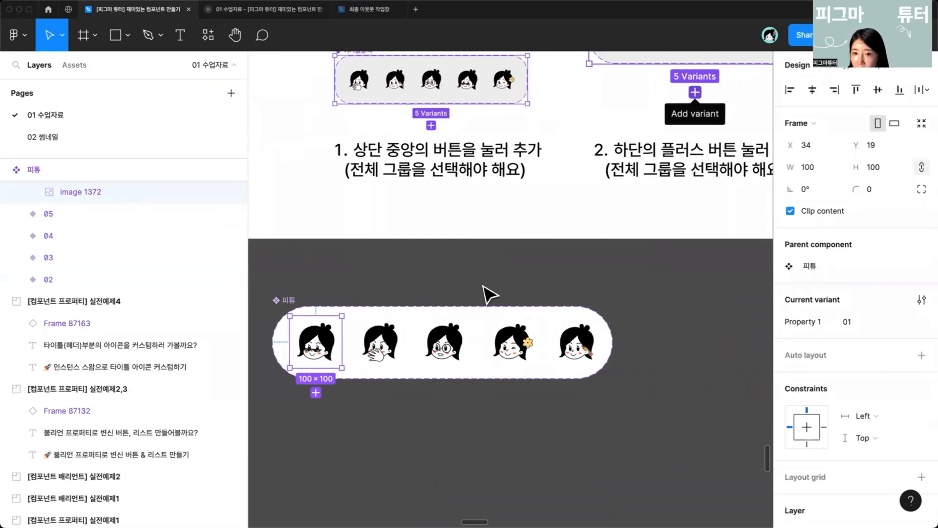
pyautogui.scroll(-5, 488, 293)
pyautogui.scroll(2, 525, 270)
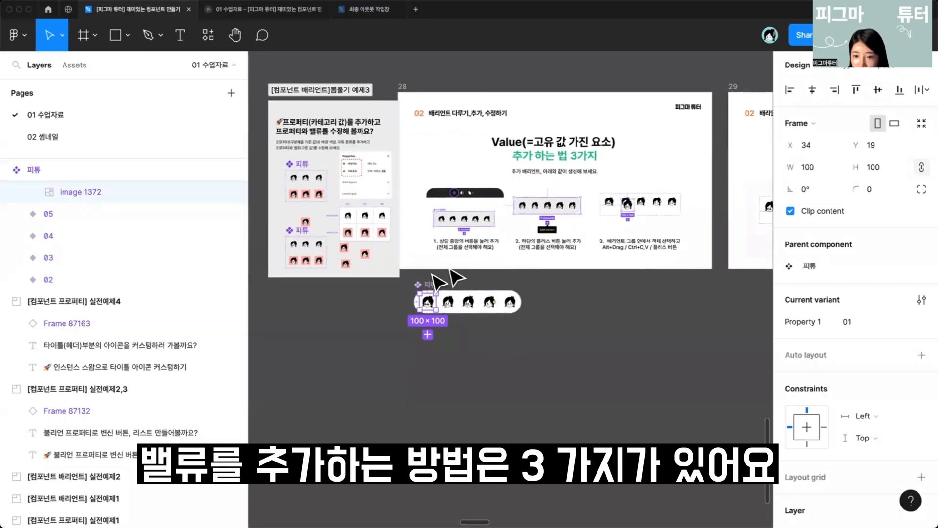
# Step: Select the whole 피튜 component set and add a new variant with the add-variant control above the canvas
pyautogui.scroll(3, 440, 281)
pyautogui.click(425, 268)
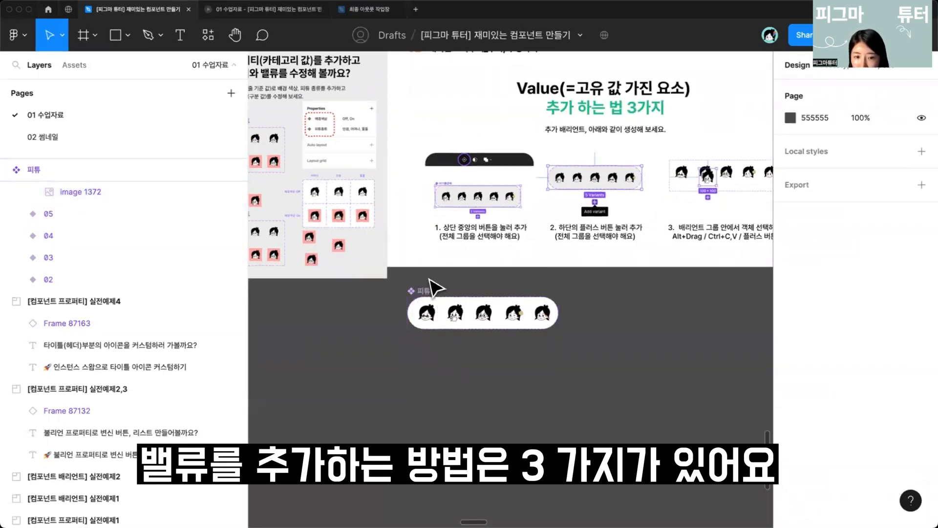
pyautogui.scroll(3, 433, 293)
pyautogui.click(447, 333)
pyautogui.click(419, 297)
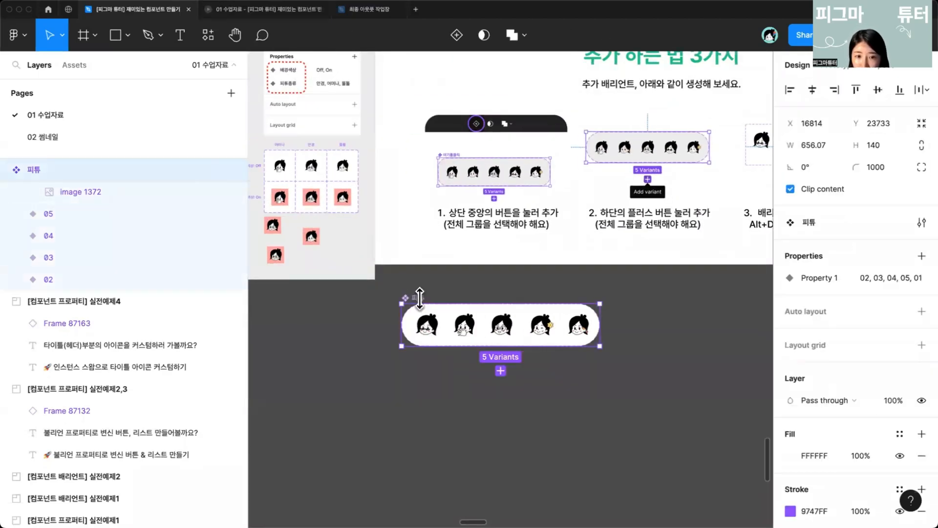
pyautogui.click(453, 37)
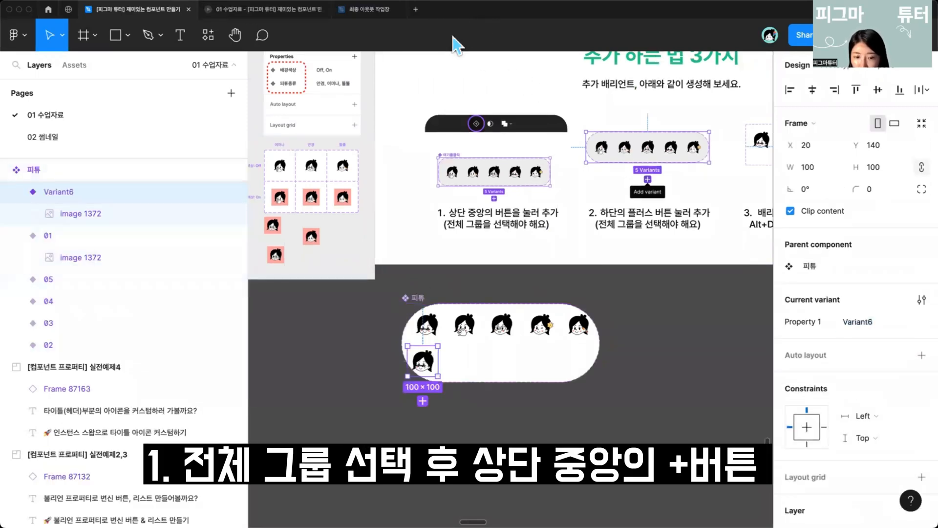
# Step: Select the 피튜 component set again and add another variant using the plus button beneath the set
pyautogui.click(460, 374)
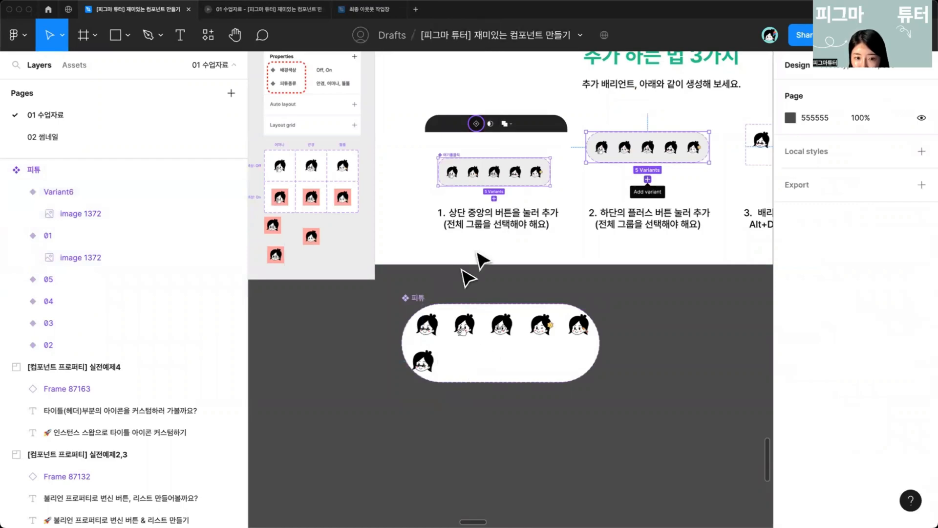
pyautogui.scroll(2, 435, 292)
pyautogui.moveTo(620, 234); pyautogui.dragTo(478, 327)
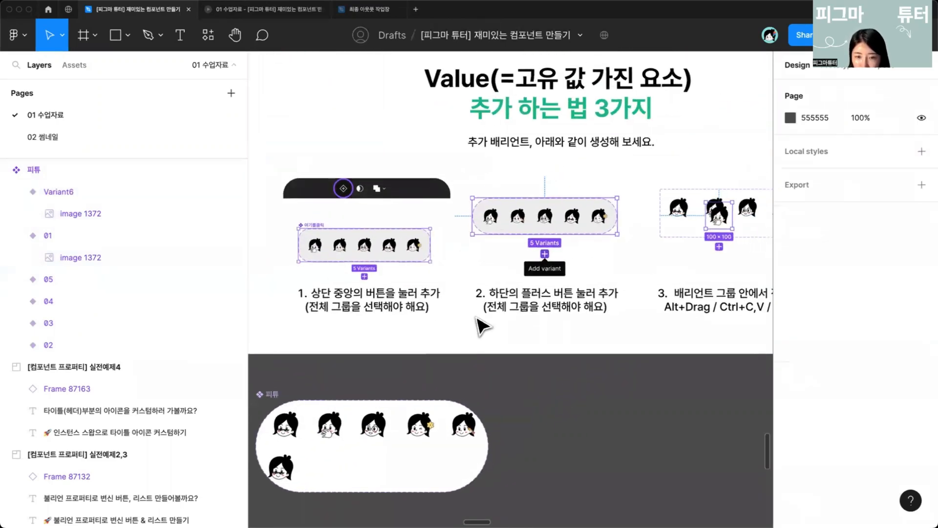
pyautogui.hscroll(2, 464, 322)
pyautogui.click(419, 286)
pyautogui.hscroll(-3, 421, 332)
pyautogui.moveTo(461, 384); pyautogui.dragTo(513, 292)
pyautogui.click(399, 310)
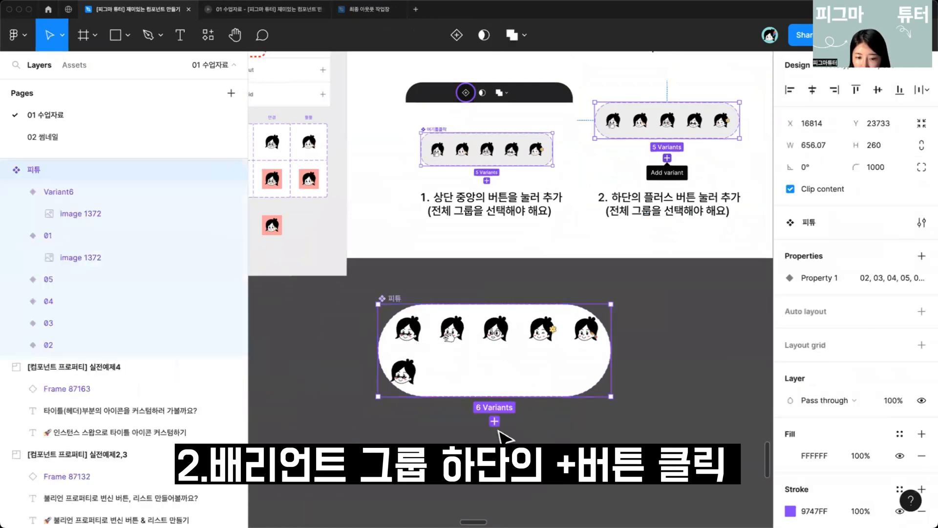
pyautogui.click(495, 422)
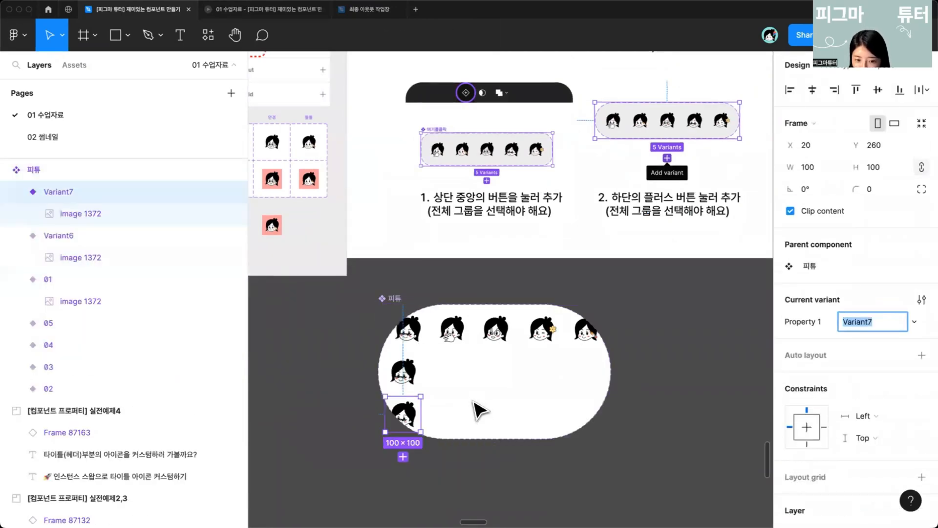
# Step: Select the 03 variant inside the set and add a variant from its own plus button, placing the copy below it
pyautogui.moveTo(554, 370); pyautogui.dragTo(411, 407)
pyautogui.scroll(-3, 437, 405)
pyautogui.click(620, 376)
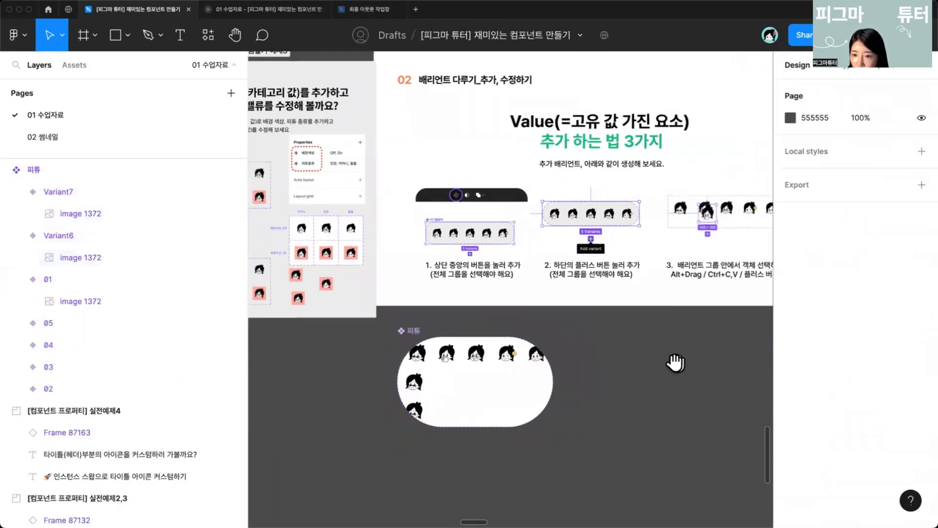
pyautogui.moveTo(674, 362); pyautogui.dragTo(598, 363)
pyautogui.moveTo(341, 338); pyautogui.dragTo(531, 325)
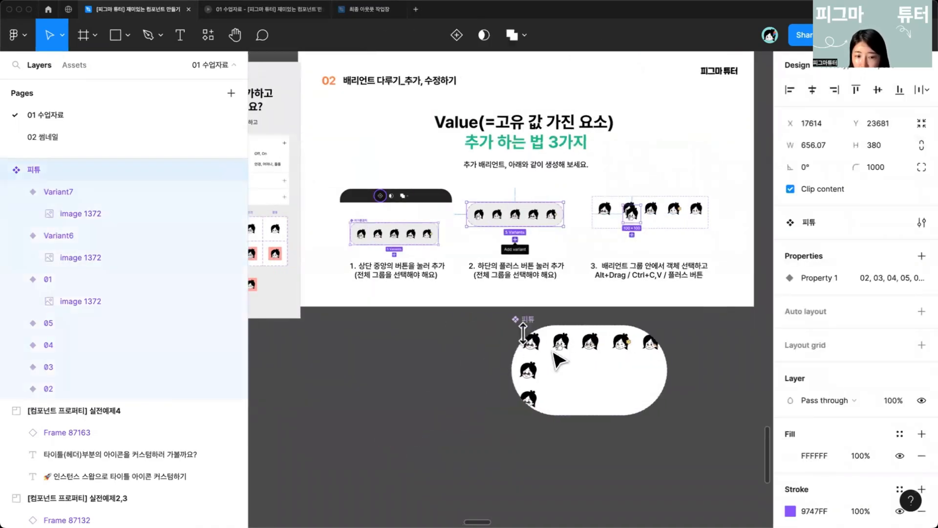
pyautogui.scroll(2, 626, 351)
pyautogui.scroll(3, 626, 351)
pyautogui.click(571, 349)
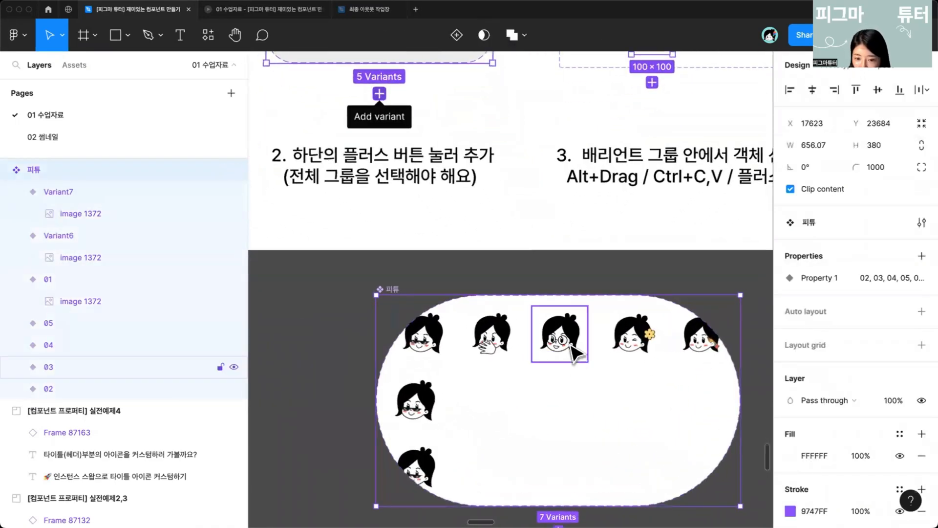
pyautogui.scroll(-3, 567, 398)
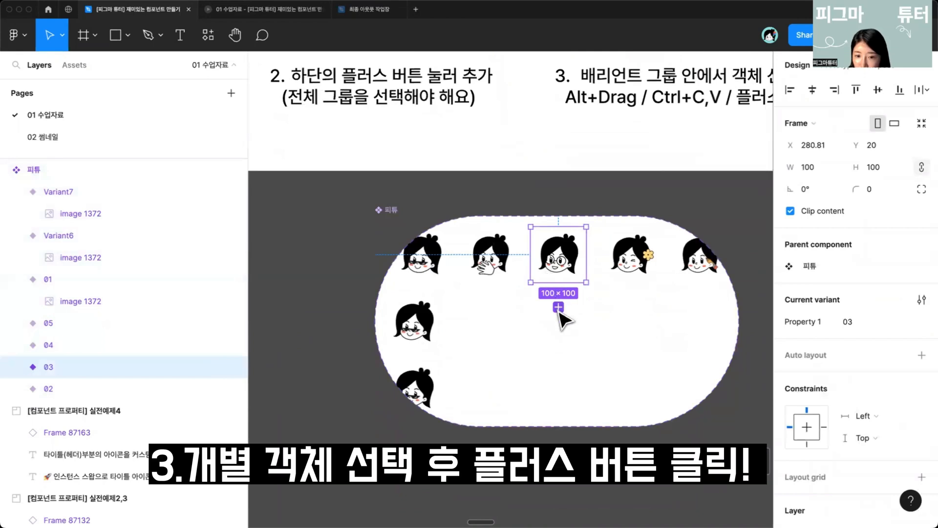
pyautogui.click(559, 307)
pyautogui.moveTo(574, 279); pyautogui.dragTo(569, 328)
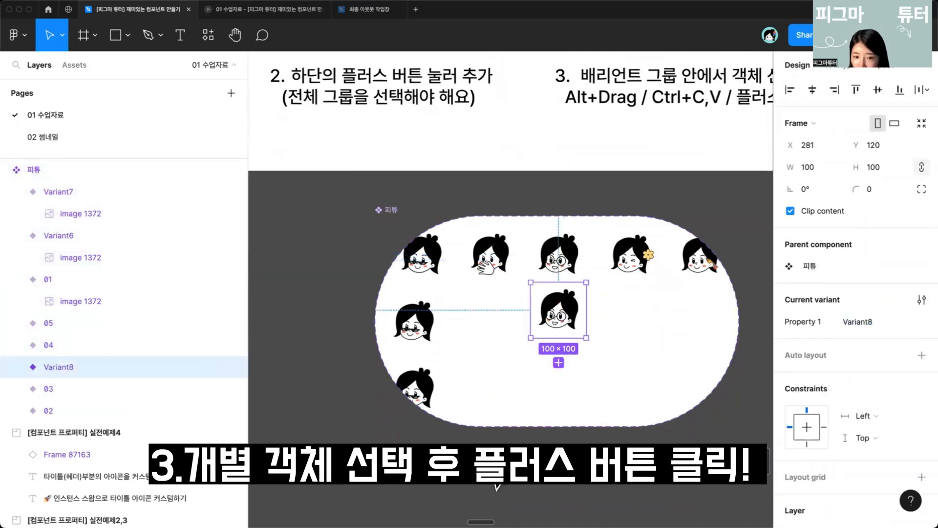
# Step: Copy and paste the new variant inside the set, then move the pasted copy to its right
pyautogui.moveTo(395, 211); pyautogui.dragTo(409, 226)
pyautogui.hscroll(3, 567, 338)
pyautogui.scroll(2, 567, 338)
pyautogui.hscroll(-1, 570, 338)
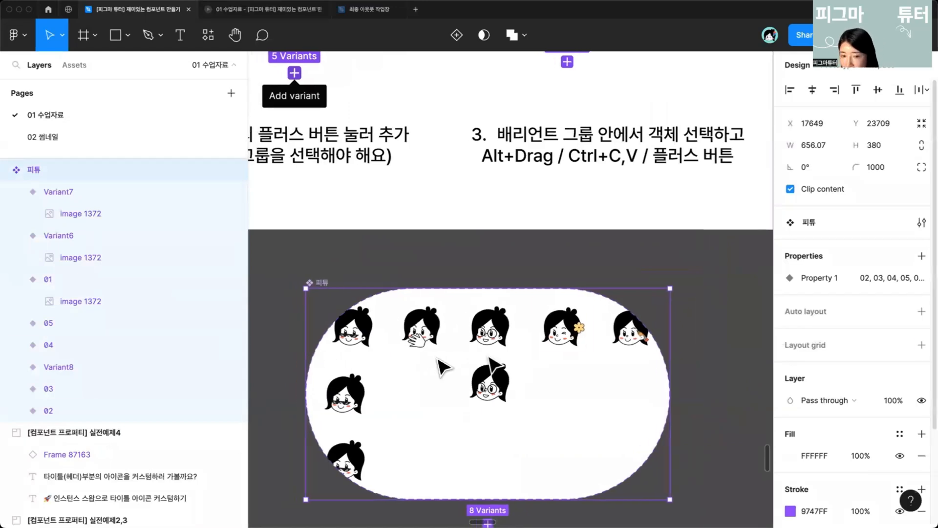
pyautogui.scroll(-1, 431, 358)
pyautogui.scroll(-3, 431, 358)
pyautogui.click(479, 382)
pyautogui.press('super+c')
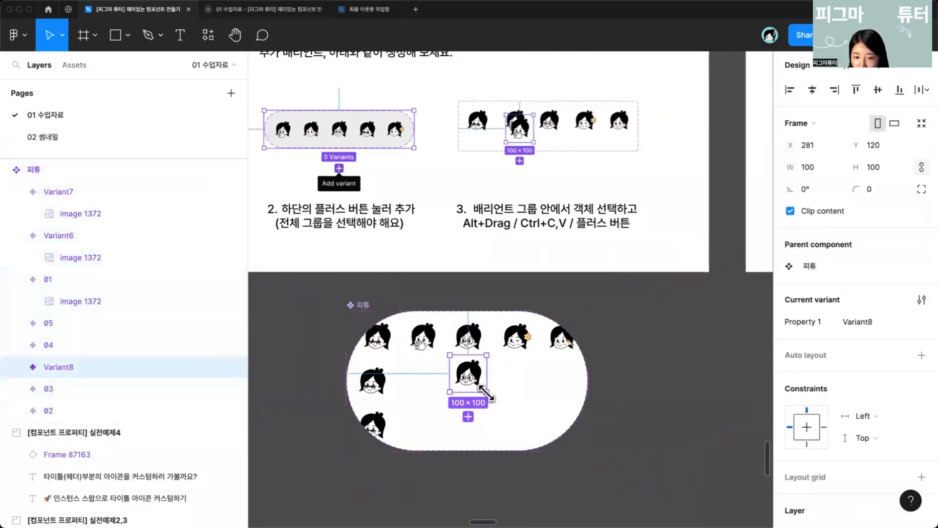
pyautogui.press('super+v')
pyautogui.scroll(3, 484, 394)
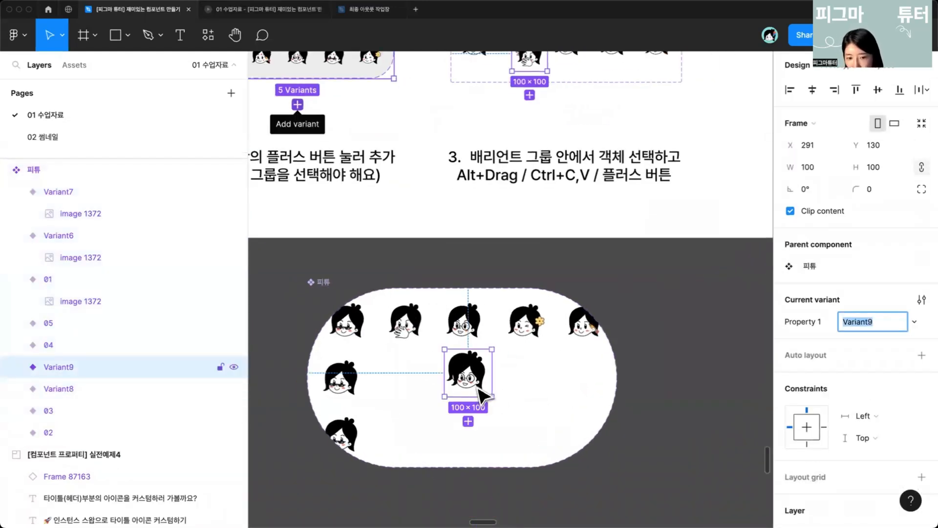
pyautogui.moveTo(482, 383); pyautogui.dragTo(529, 381)
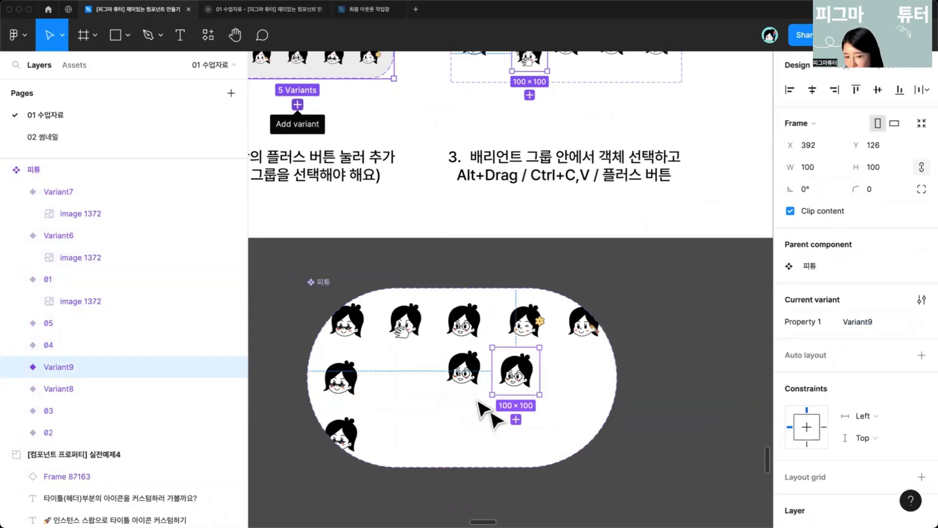
# Step: Create two more variants by duplicate-dragging Variant8, one copy to its left and one below it
pyautogui.click(470, 380)
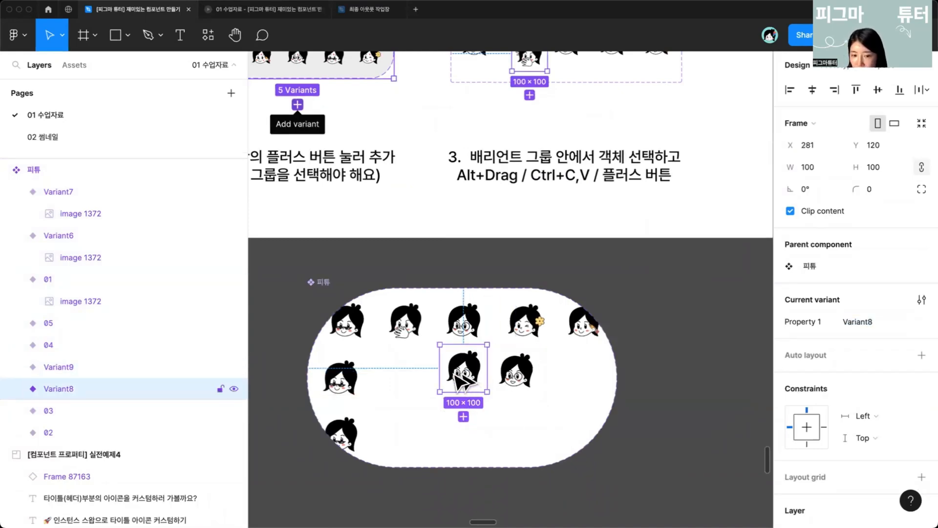
pyautogui.keyDown('alt'); pyautogui.moveTo(466, 390); pyautogui.dragTo(418, 400); pyautogui.keyUp('alt')
pyautogui.scroll(-2, 452, 427)
pyautogui.scroll(-1, 449, 421)
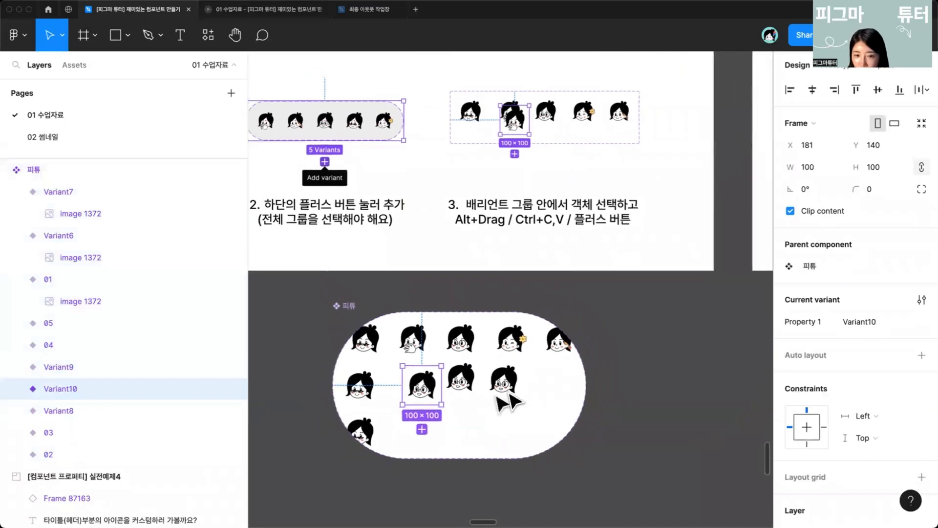
pyautogui.moveTo(519, 410); pyautogui.dragTo(543, 384)
pyautogui.click(487, 359)
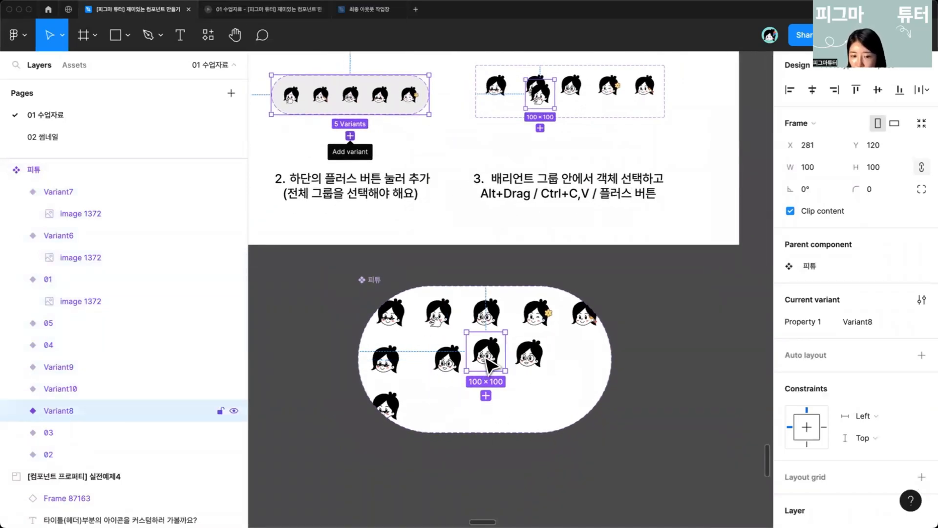
pyautogui.keyDown('alt'); pyautogui.moveTo(487, 362); pyautogui.dragTo(492, 394); pyautogui.keyUp('alt')
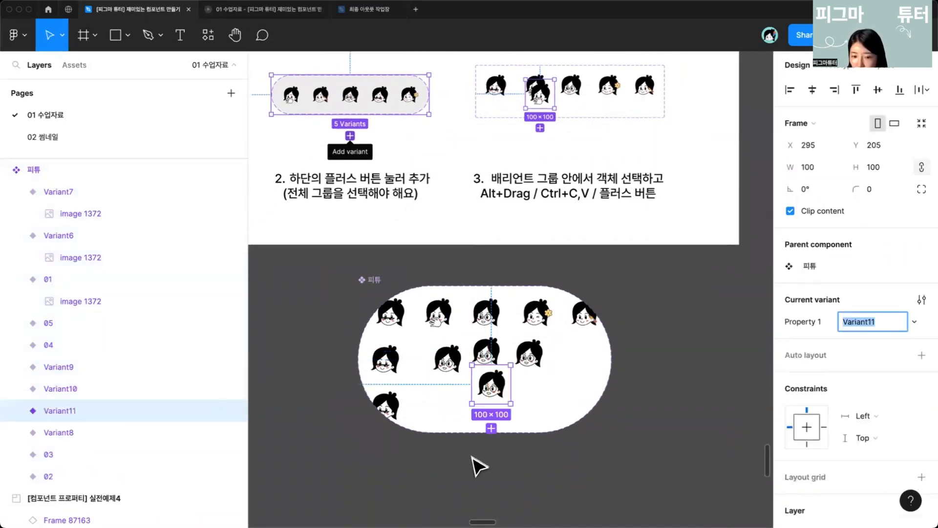
pyautogui.moveTo(374, 279); pyautogui.dragTo(404, 268)
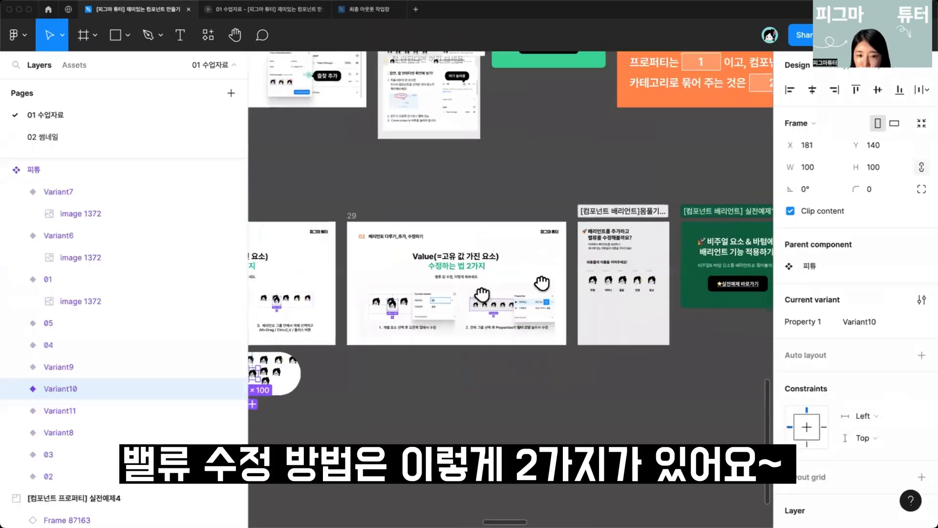
# Step: Select the 01 variant and open its Property 1 value for editing, without changing it
pyautogui.scroll(-3, 383, 377)
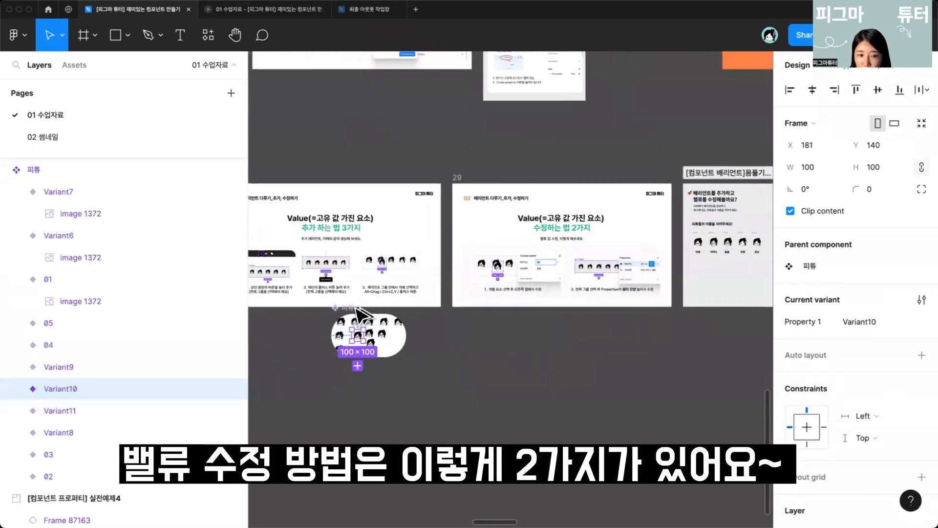
pyautogui.moveTo(345, 309); pyautogui.dragTo(467, 328)
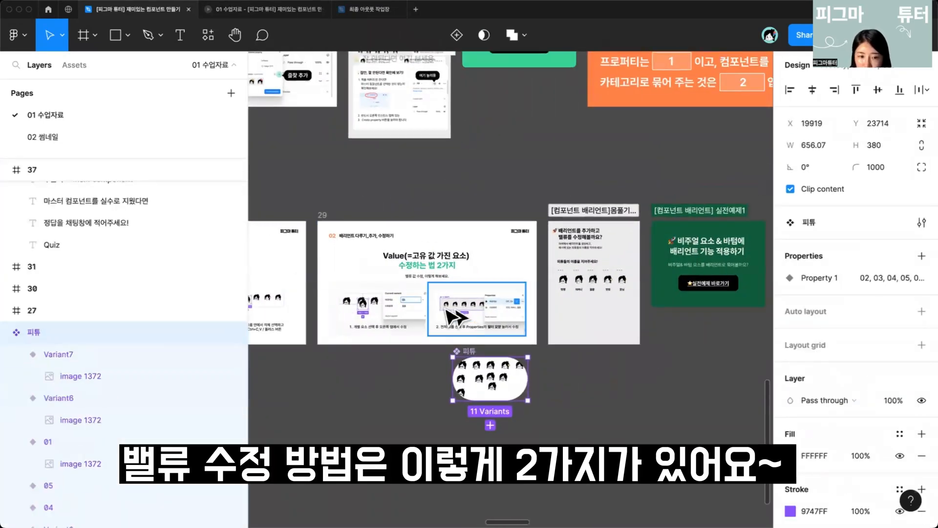
pyautogui.scroll(4, 430, 310)
pyautogui.scroll(5, 355, 325)
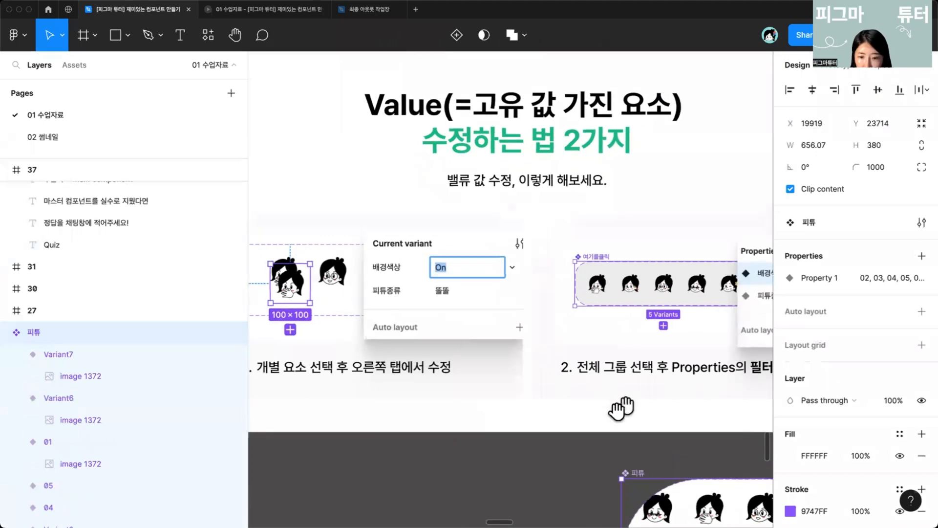
pyautogui.moveTo(619, 408); pyautogui.dragTo(576, 384)
pyautogui.click(586, 433)
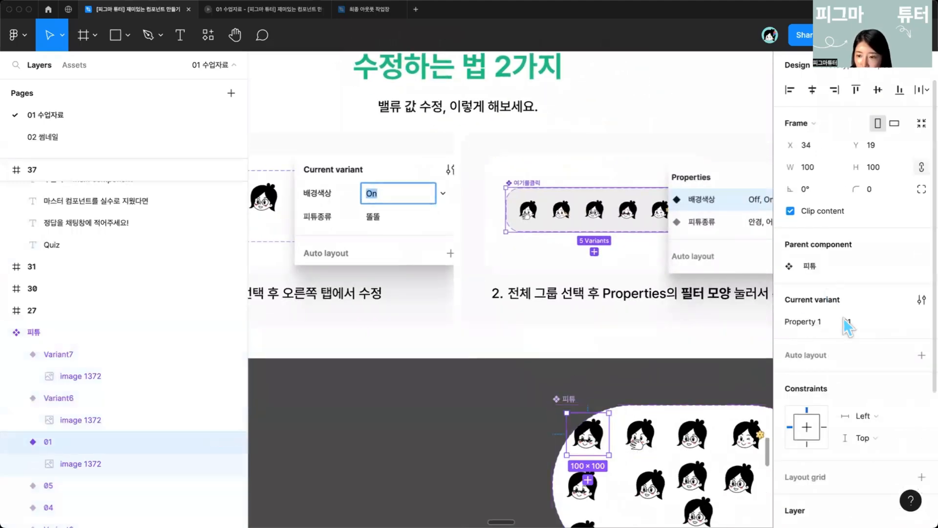
pyautogui.click(854, 321)
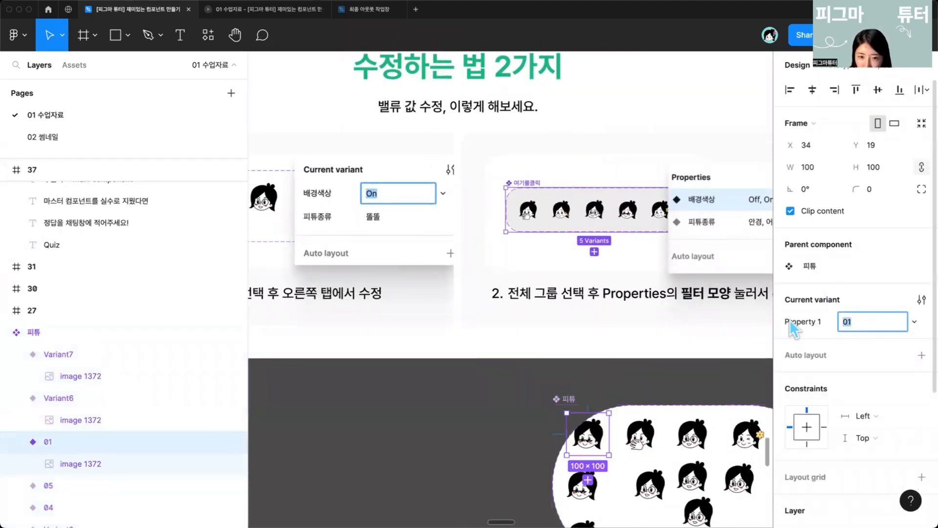
pyautogui.click(607, 339)
# Step: Open the set's Property 1 edit dialog and rename the value 02 to 수정
pyautogui.scroll(-5, 607, 339)
pyautogui.hscroll(5, 611, 348)
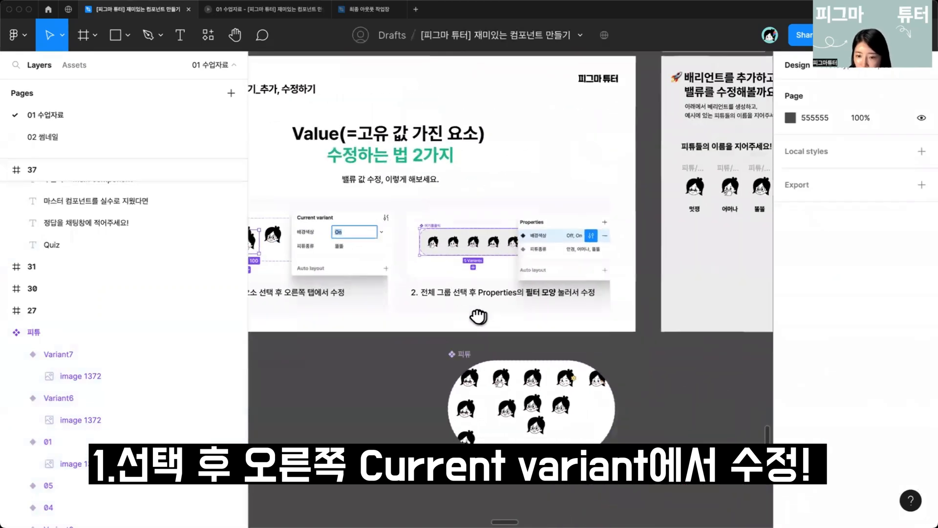
pyautogui.click(445, 359)
pyautogui.click(445, 361)
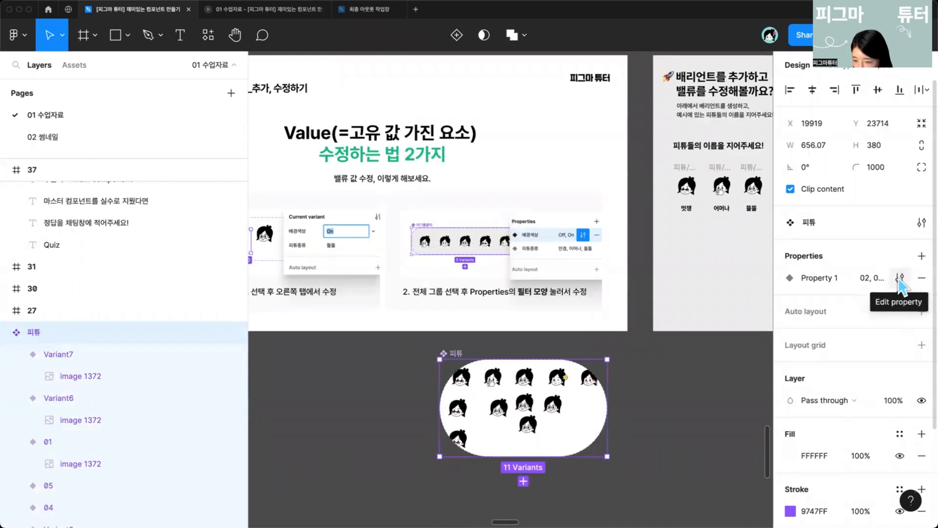
pyautogui.click(899, 277)
pyautogui.doubleClick(595, 324)
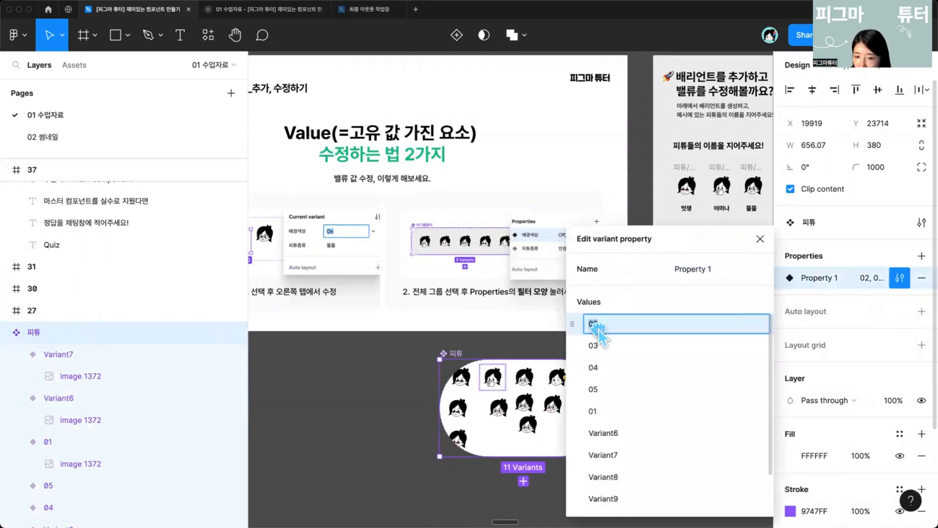
pyautogui.press('Return')
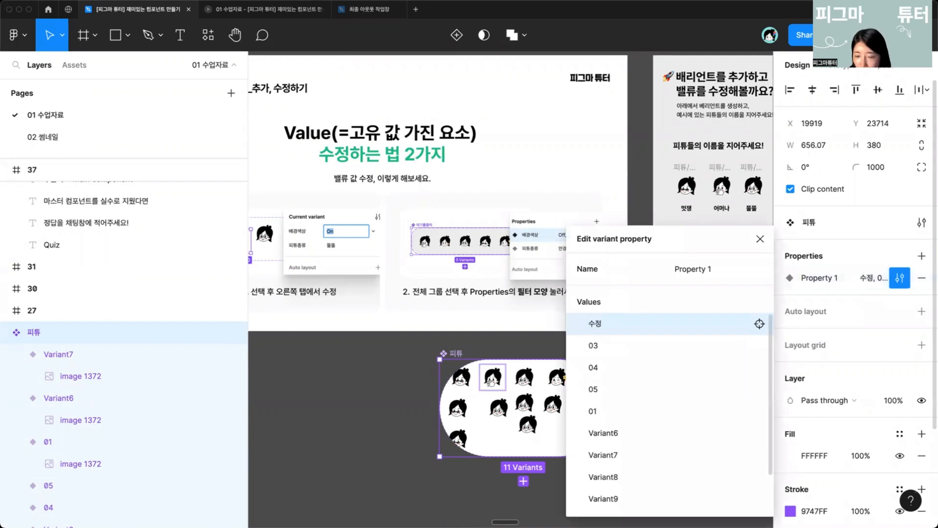
pyautogui.click(760, 239)
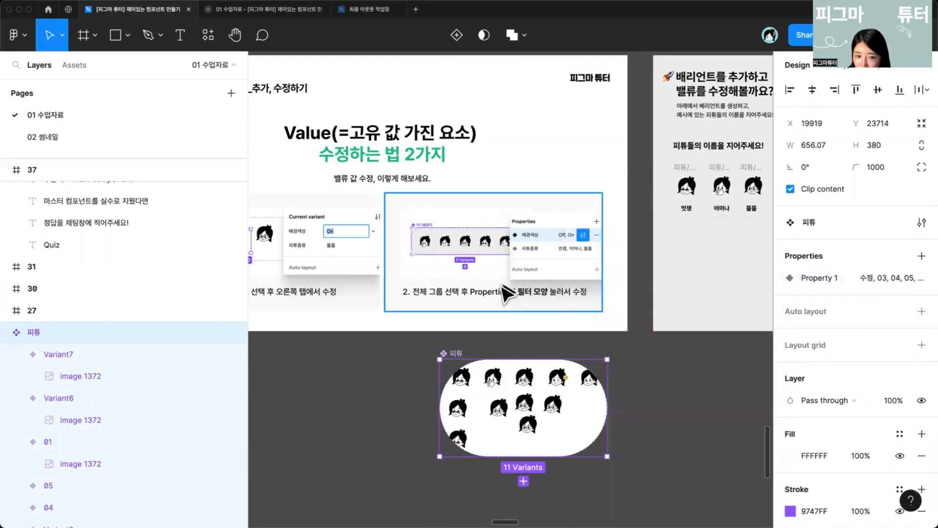
# Step: Rename the 수정 variant's Property 1 value to 수수정 in its current variant settings
pyautogui.click(491, 375)
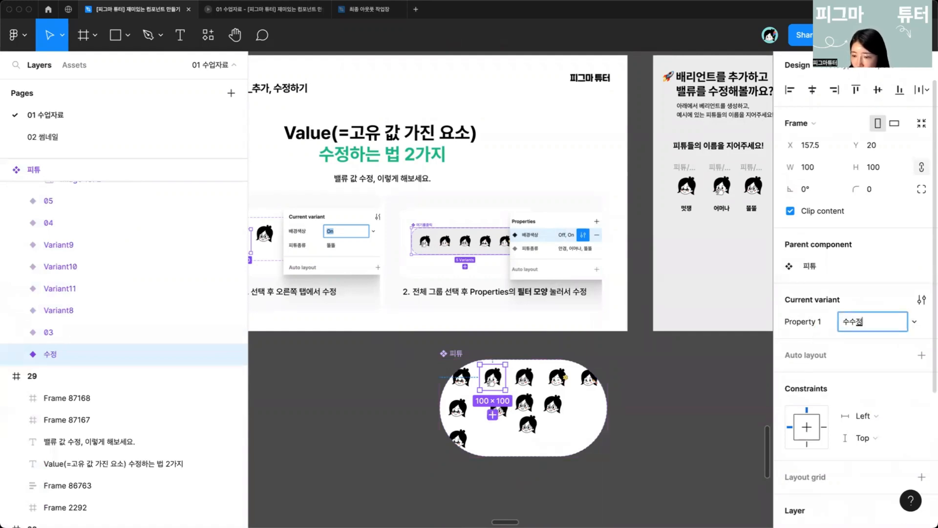
pyautogui.click(557, 376)
pyautogui.scroll(-5, 555, 379)
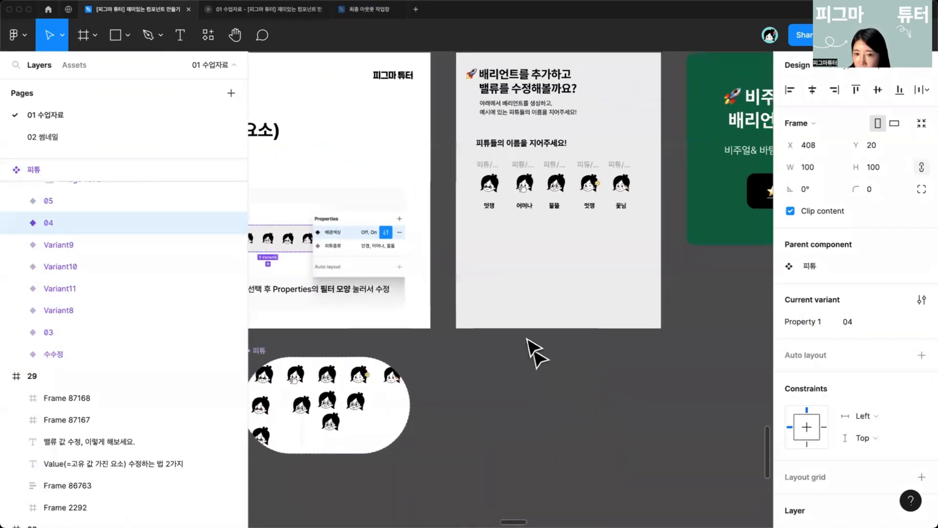
pyautogui.scroll(5, 520, 301)
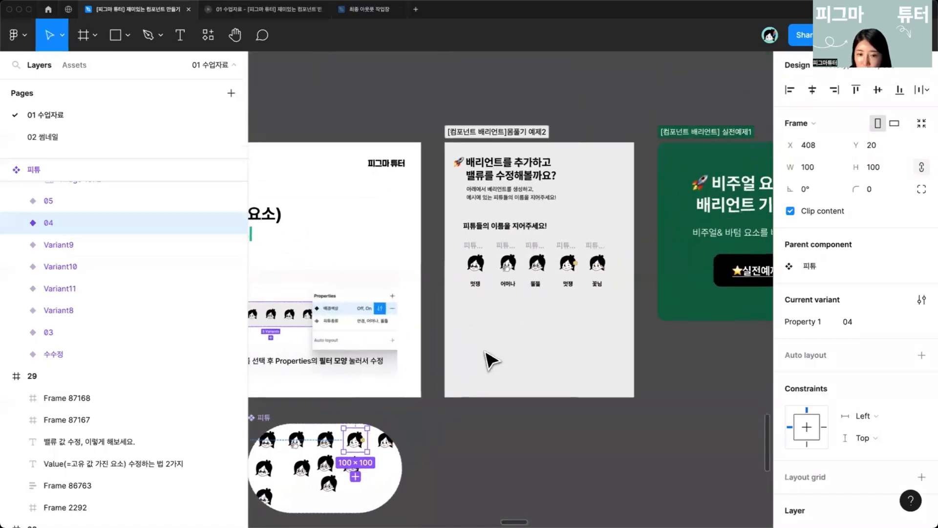
pyautogui.scroll(2, 544, 342)
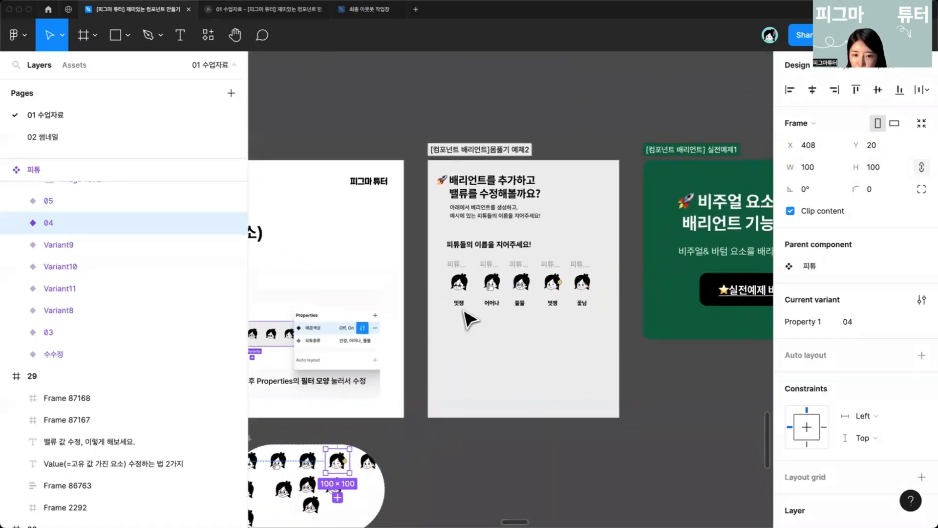
# Step: Combine the five 피튜/01 to 피튜/05 frames into a single component set
pyautogui.scroll(2, 469, 320)
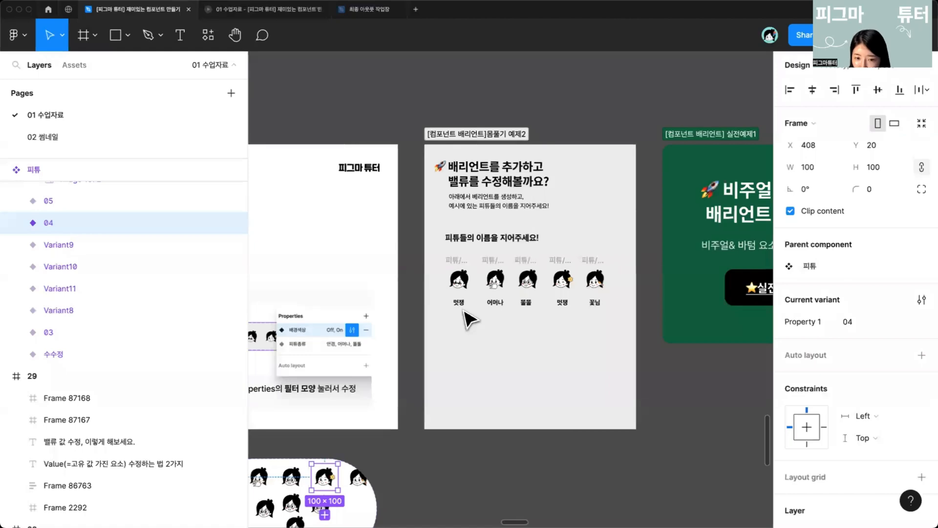
pyautogui.hscroll(2, 498, 329)
pyautogui.scroll(5, 509, 345)
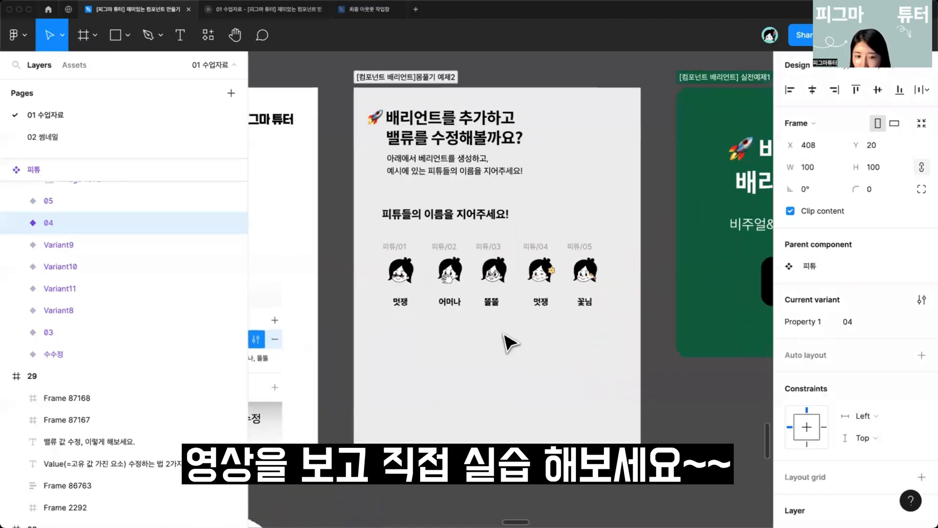
pyautogui.scroll(1, 490, 327)
pyautogui.moveTo(425, 371); pyautogui.dragTo(427, 402)
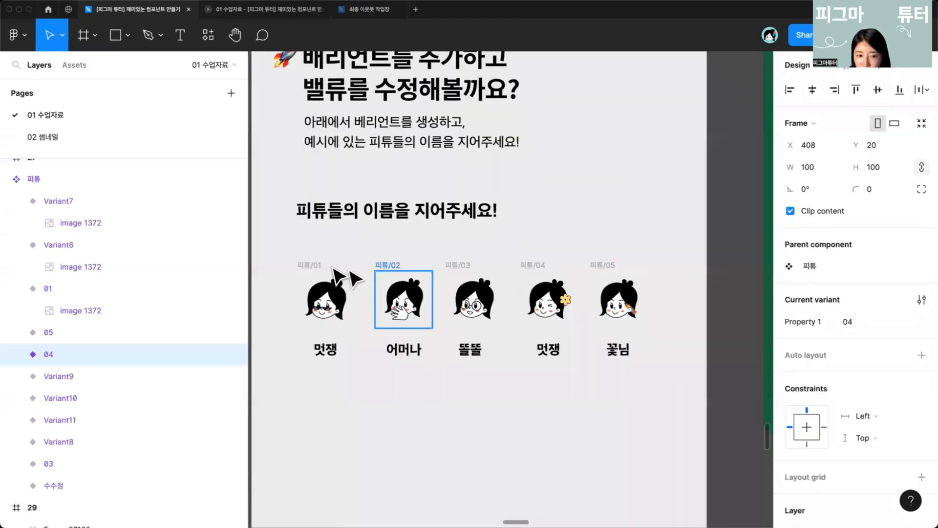
pyautogui.click(334, 269)
pyautogui.keyDown('shift'); pyautogui.click(409, 268); pyautogui.keyUp('shift')
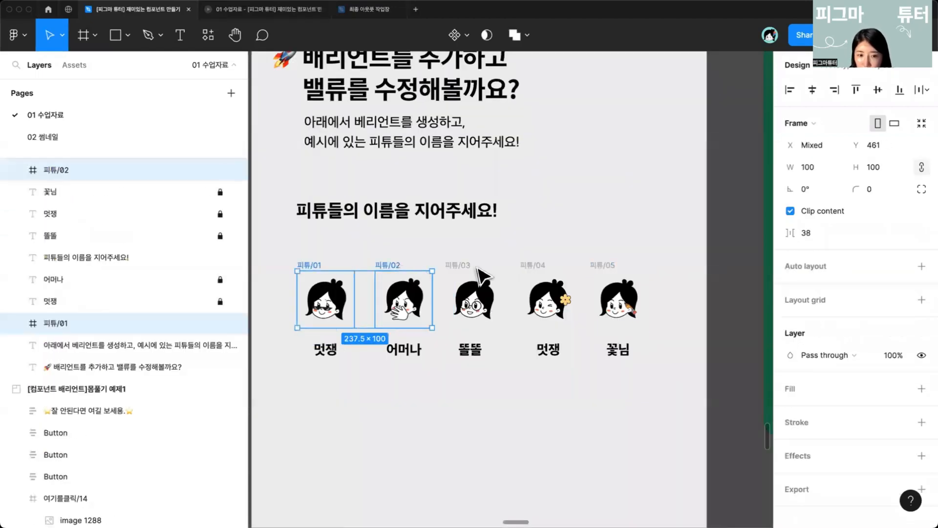
pyautogui.click(464, 268)
pyautogui.keyDown('shift'); pyautogui.click(546, 273); pyautogui.keyUp('shift')
pyautogui.keyDown('shift'); pyautogui.click(596, 272); pyautogui.keyUp('shift')
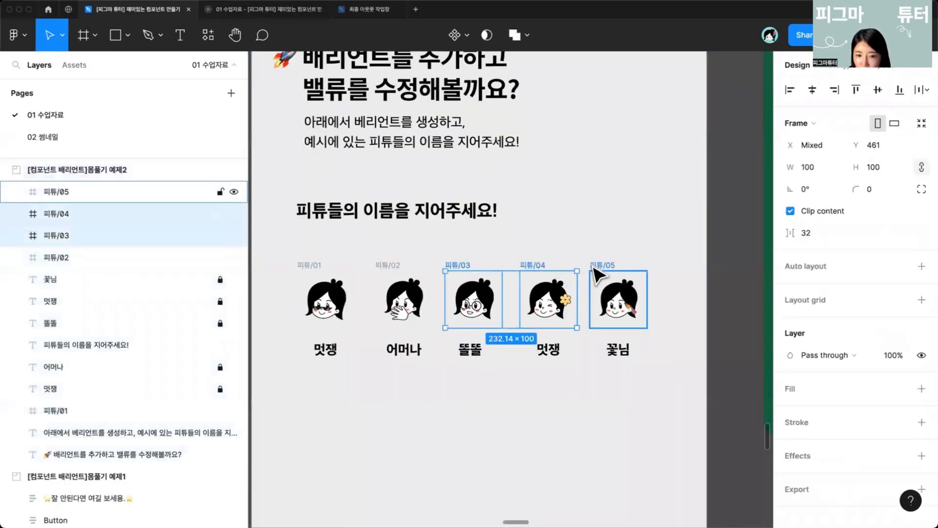
pyautogui.keyDown('shift'); pyautogui.click(393, 281); pyautogui.keyUp('shift')
pyautogui.keyDown('shift'); pyautogui.click(320, 270); pyautogui.keyUp('shift')
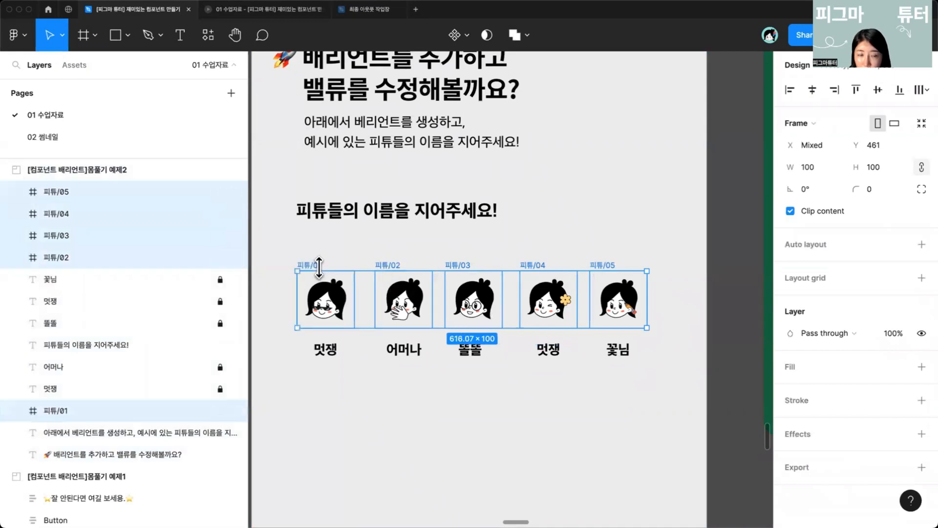
pyautogui.click(464, 35)
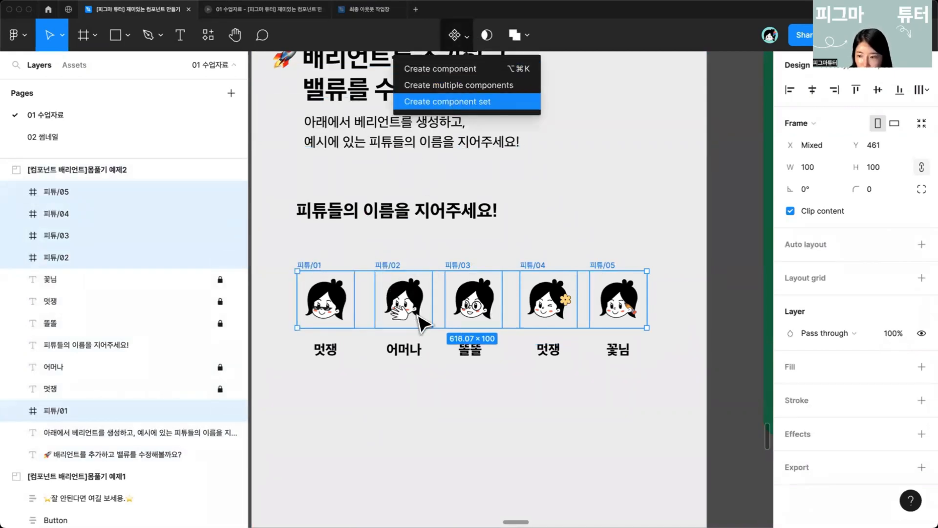
pyautogui.press('Return')
# Step: Rename the 01 variant's value to 멋쟁 and the 02 variant's value to 어머나
pyautogui.moveTo(419, 315); pyautogui.dragTo(440, 298)
pyautogui.click(395, 388)
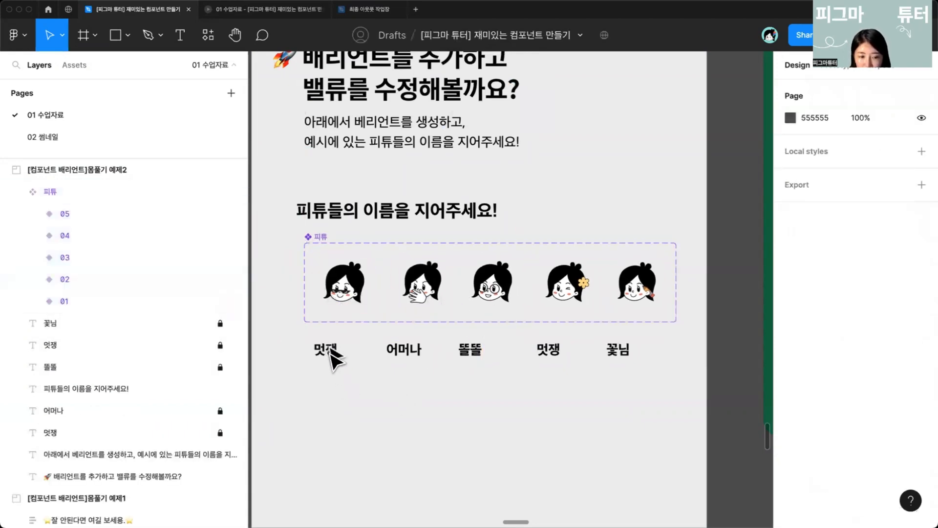
pyautogui.click(347, 293)
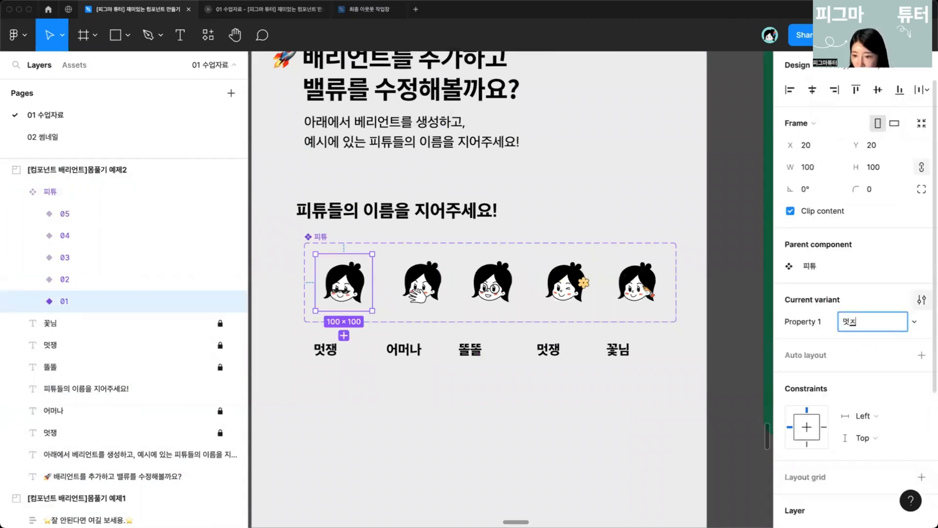
pyautogui.click(420, 283)
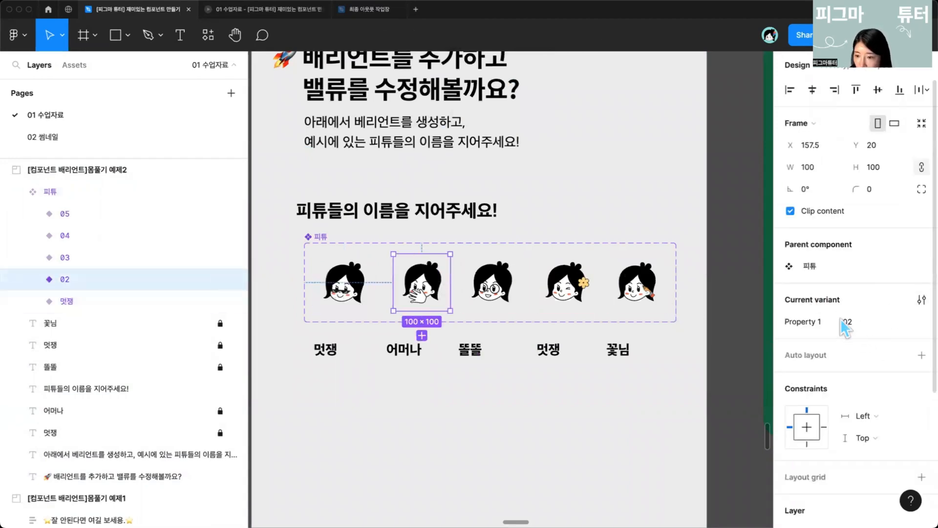
pyautogui.press('Return')
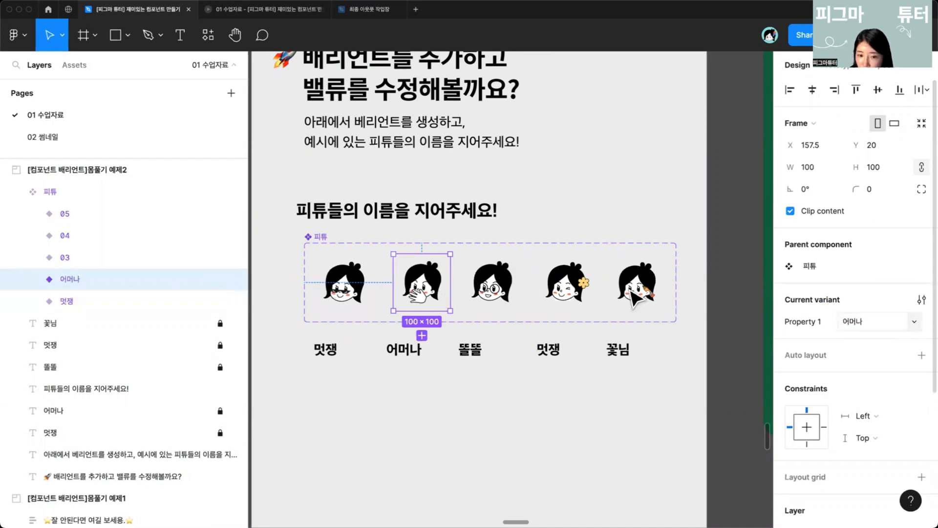
# Step: Rename the 03 variant's value to 똘똘 and the 04 variant's value to 꽃님
pyautogui.click(491, 283)
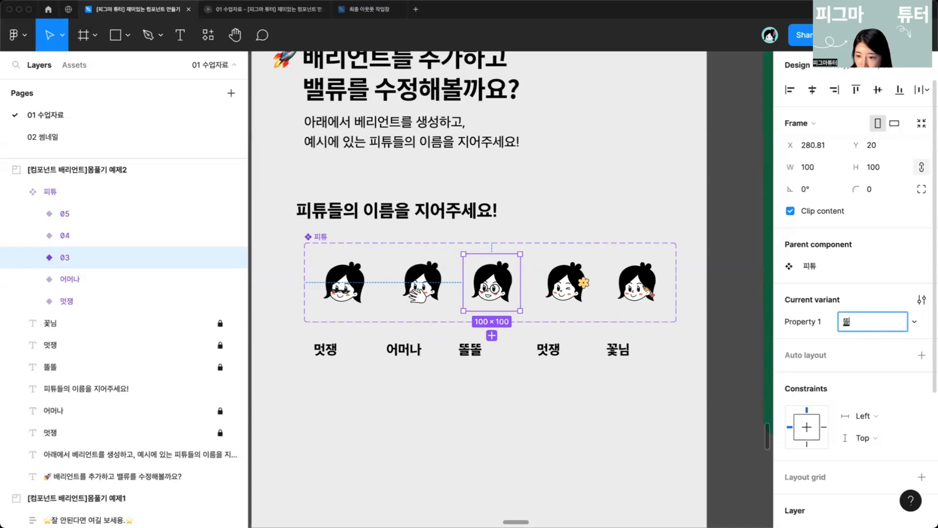
pyautogui.press('Return')
pyautogui.click(566, 284)
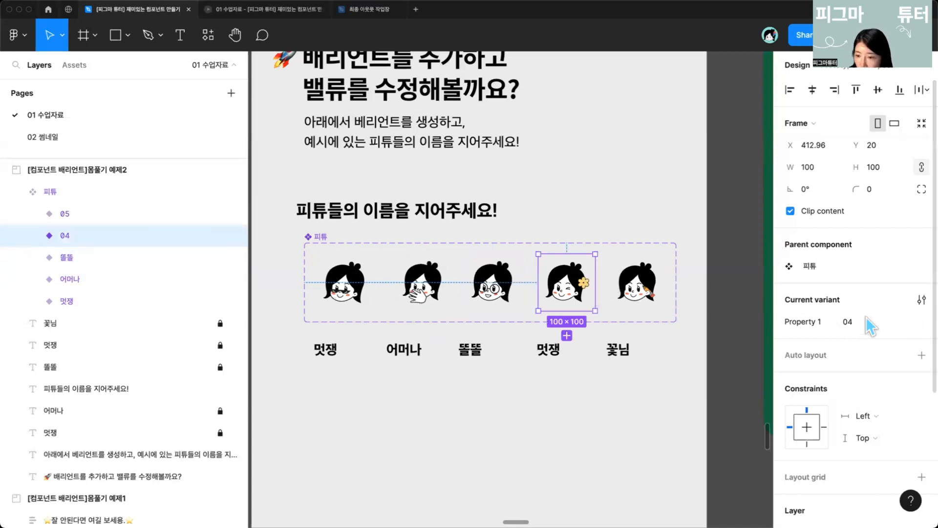
pyautogui.press('Return')
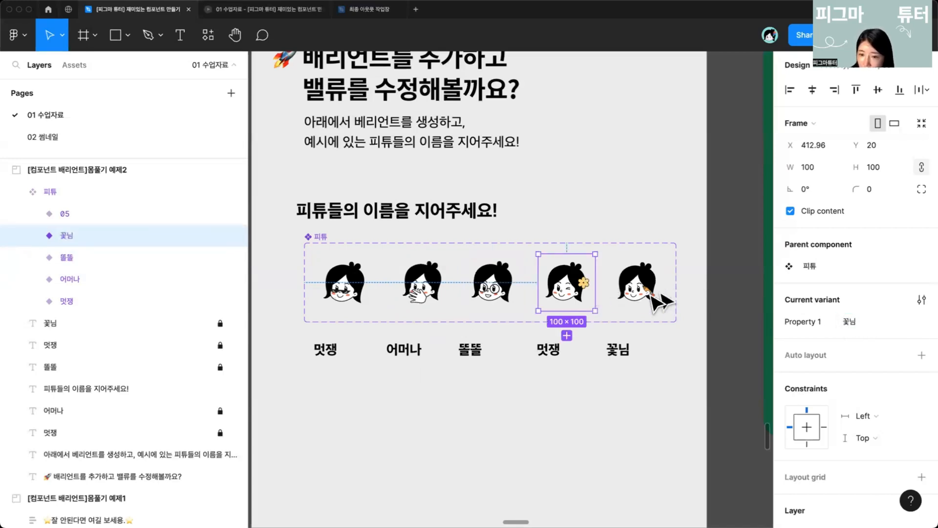
# Step: Rename the 05 variant's Property 1 value to 연필
pyautogui.click(636, 283)
pyautogui.click(867, 325)
pyautogui.write('연필')
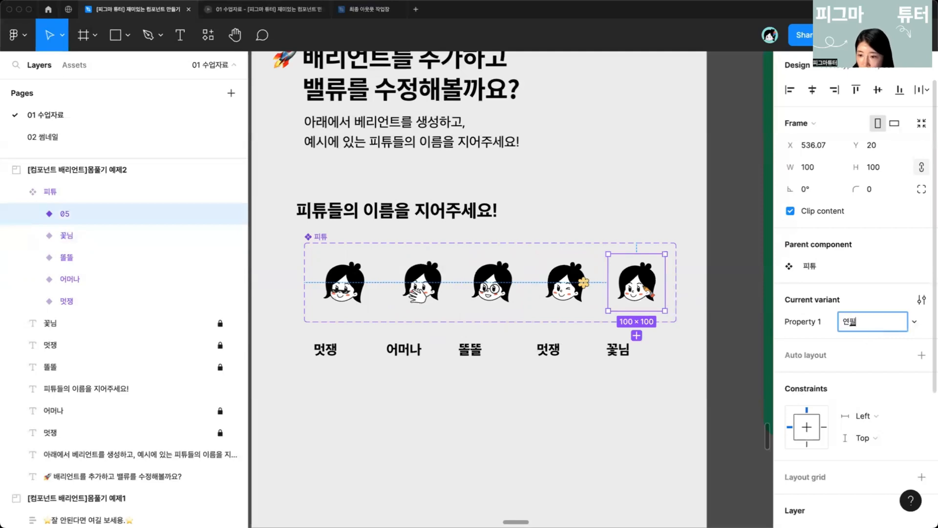
pyautogui.press('Return')
# Step: Select the component set and rename its Property 1 property to 피튜종류
pyautogui.click(314, 231)
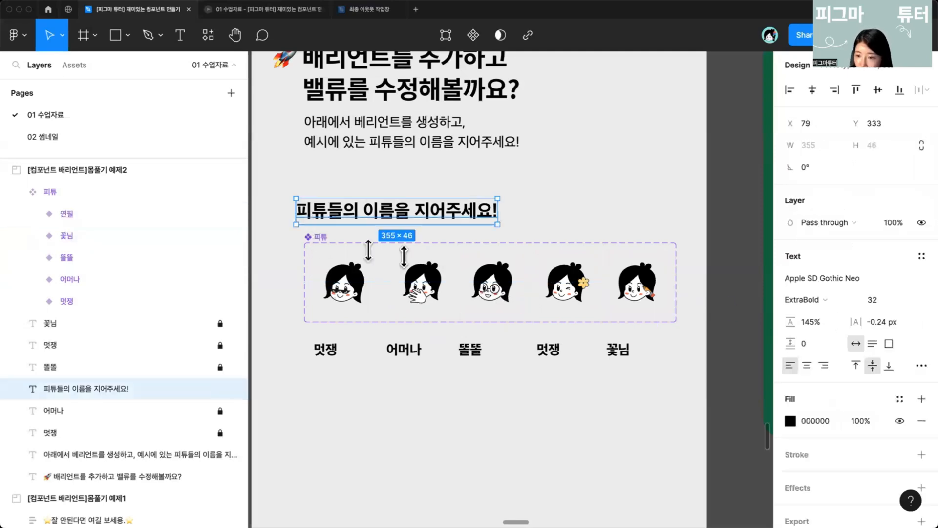
pyautogui.click(331, 315)
pyautogui.click(322, 240)
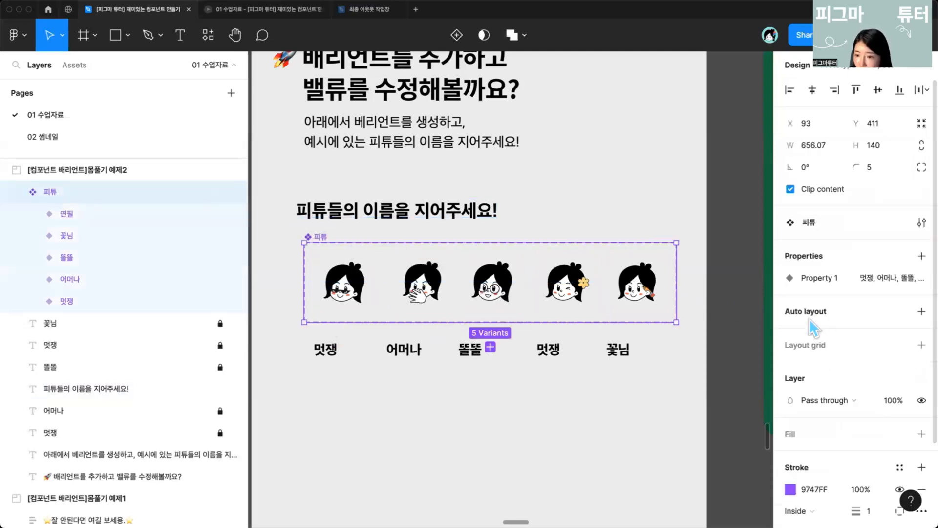
pyautogui.doubleClick(812, 279)
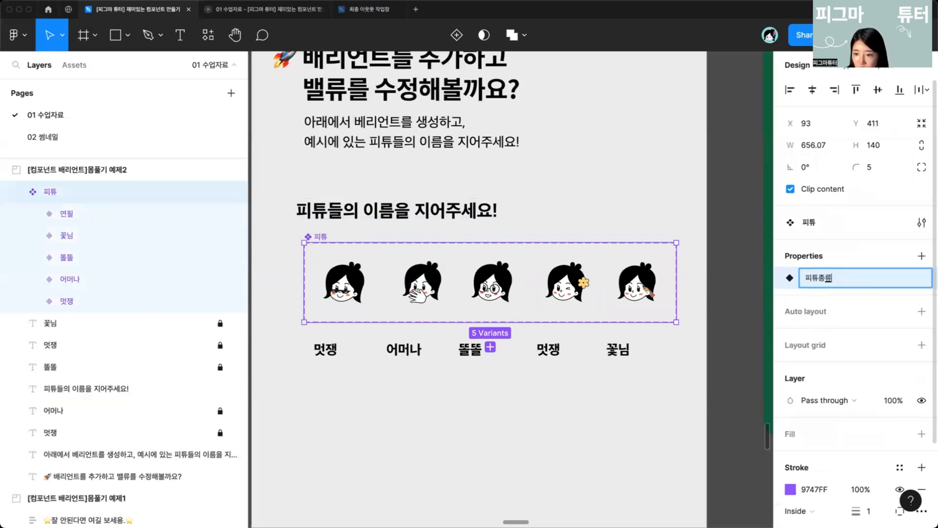
pyautogui.press('Return')
# Step: Add a new variant to the set from the 멋쟁 variant
pyautogui.scroll(-3, 418, 380)
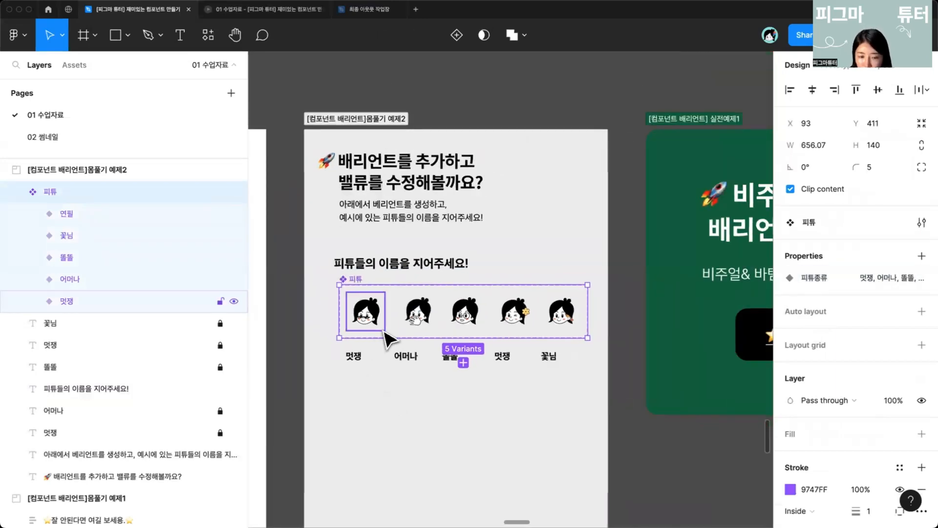
pyautogui.scroll(3, 385, 332)
pyautogui.click(408, 315)
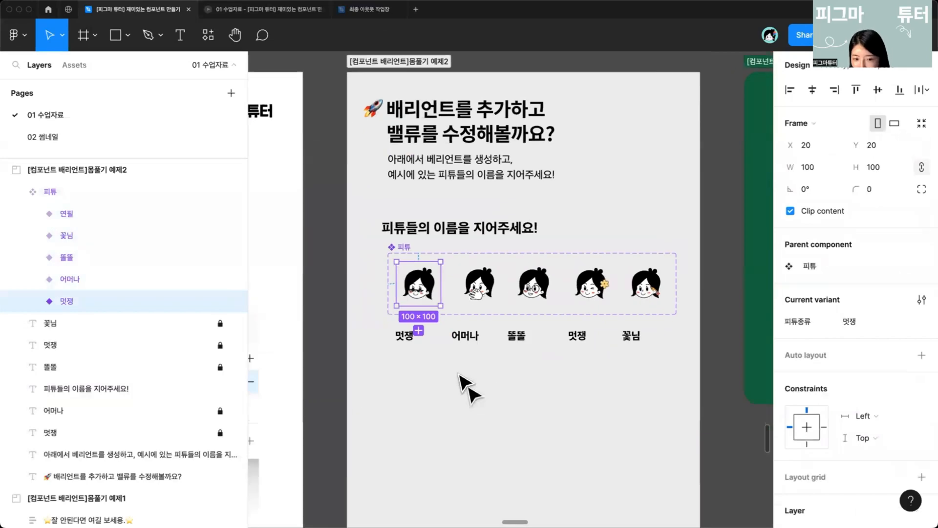
pyautogui.scroll(3, 429, 342)
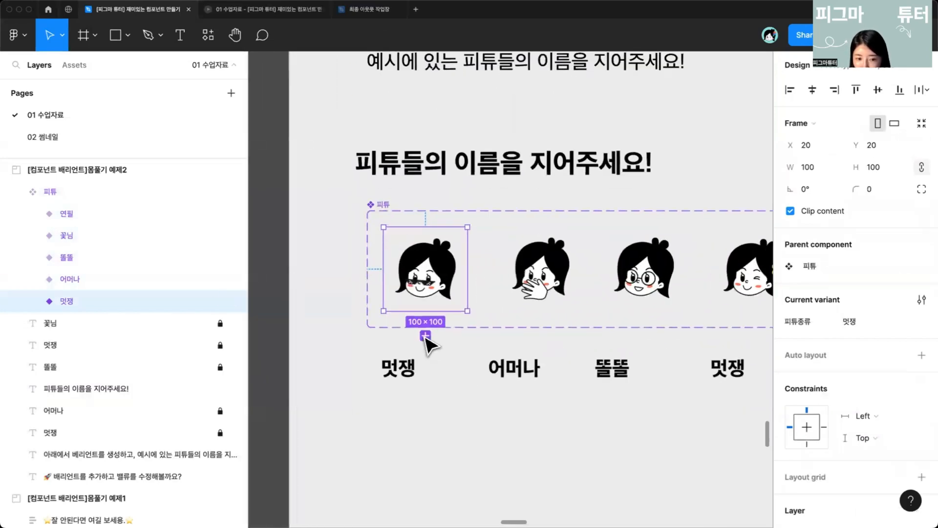
pyautogui.click(425, 335)
pyautogui.click(380, 211)
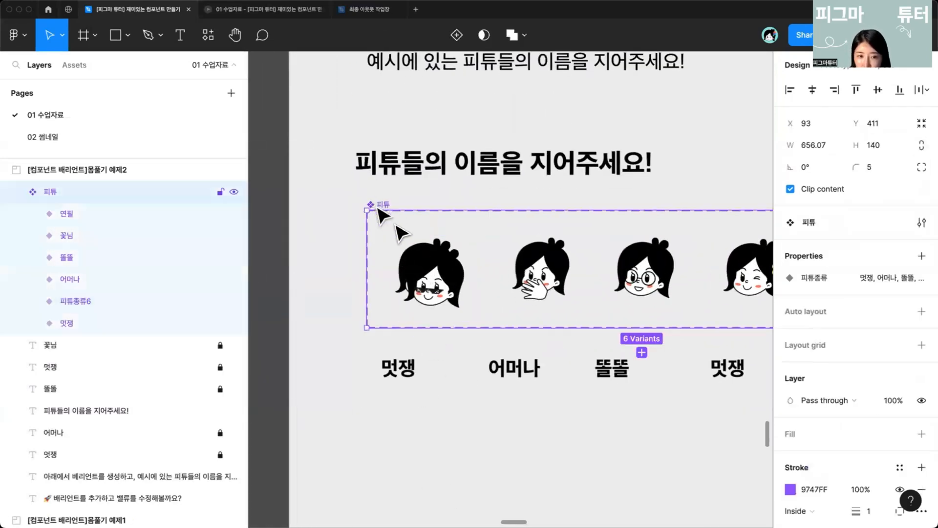
# Step: Move the new 피튜종류6 variant out of the set, placing it above the set's upper-left corner
pyautogui.moveTo(443, 276); pyautogui.dragTo(469, 364)
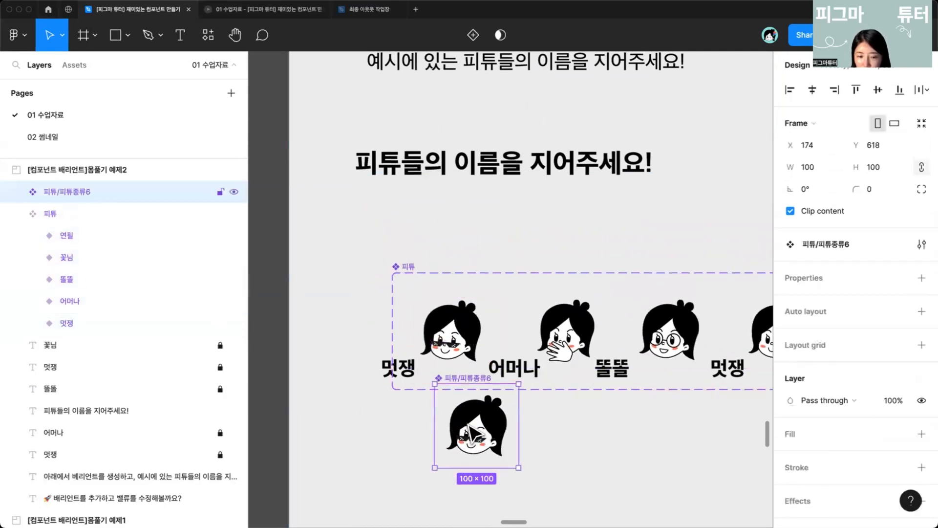
pyautogui.scroll(-3, 459, 391)
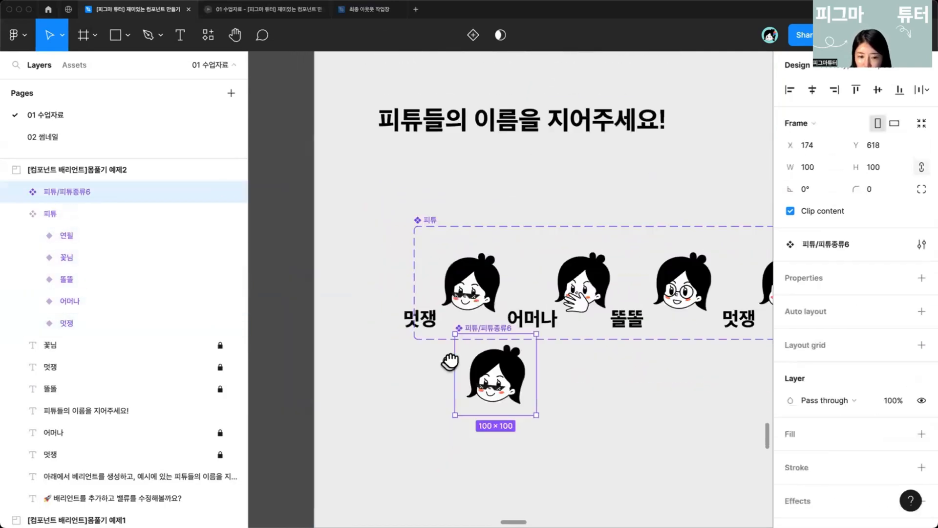
pyautogui.moveTo(508, 373); pyautogui.dragTo(386, 200)
# Step: Extend the component set's height to about 361 by pulling its lower edge down
pyautogui.click(484, 320)
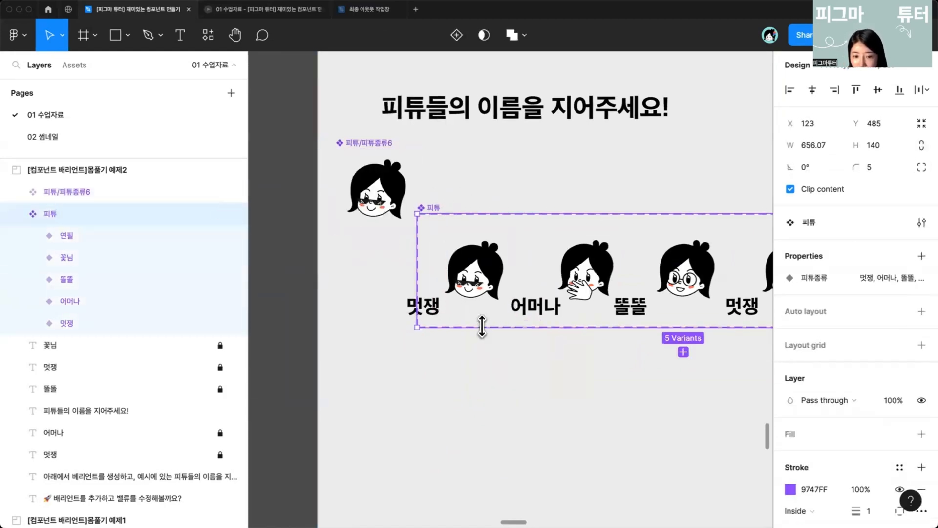
pyautogui.moveTo(481, 326); pyautogui.dragTo(484, 505)
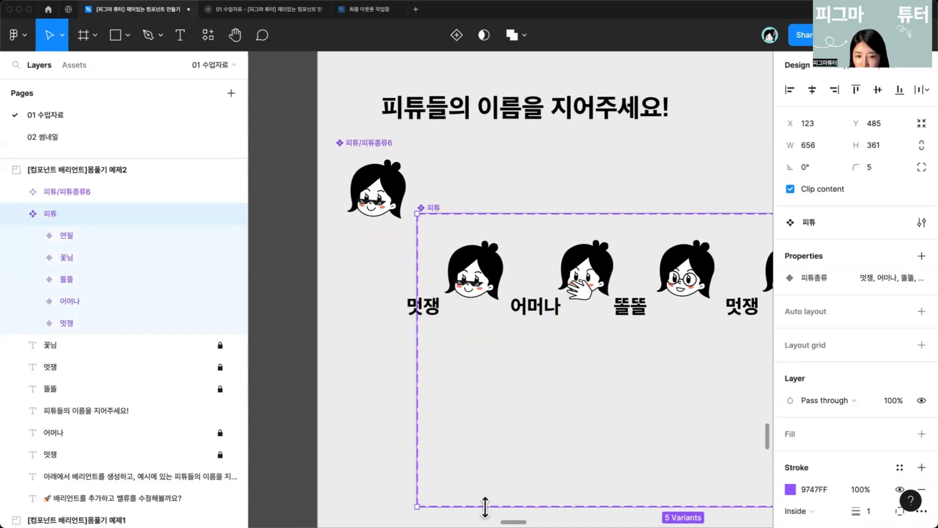
# Step: Add another variant from the 멋쟁 variant and move it below the first row
pyautogui.click(485, 292)
pyautogui.scroll(-3, 485, 292)
pyautogui.click(456, 267)
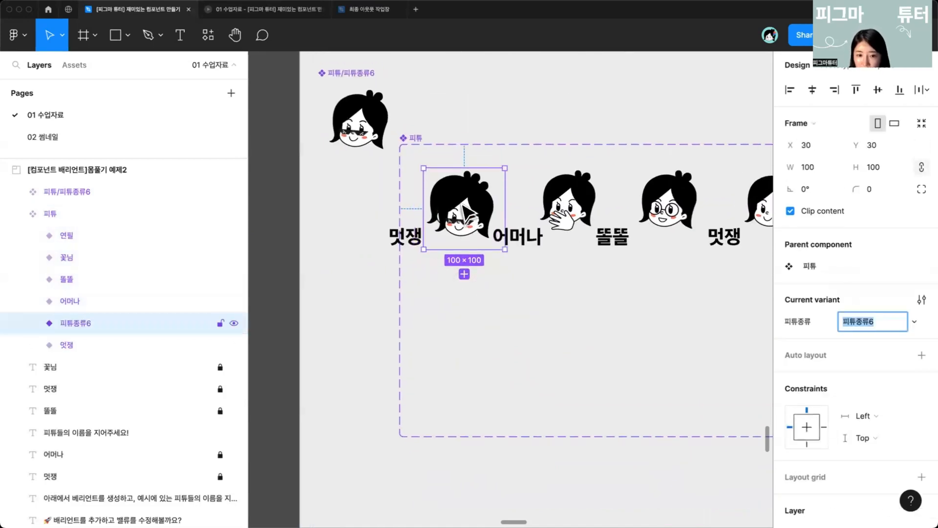
pyautogui.moveTo(456, 206); pyautogui.dragTo(454, 300)
# Step: Resize the component set from its upper edge so both variant rows fit, about 656 × 292
pyautogui.scroll(-5, 457, 310)
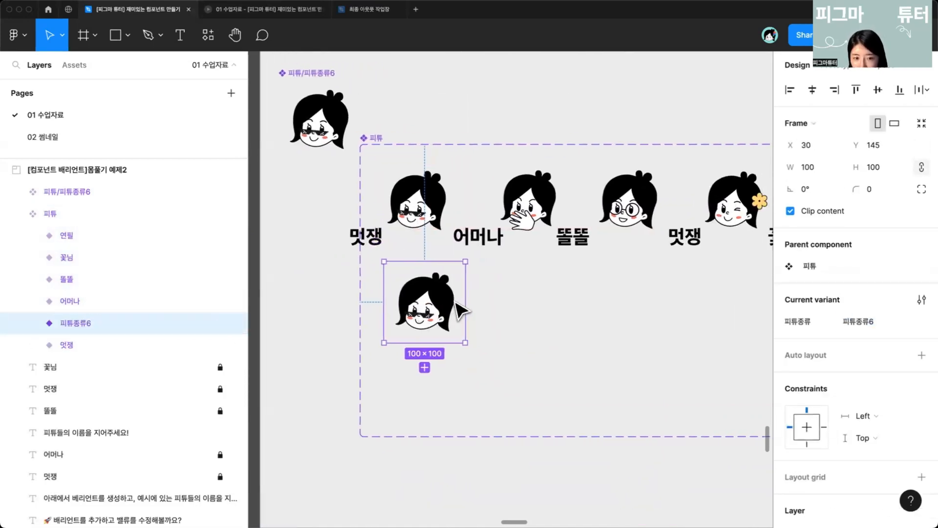
pyautogui.scroll(1, 459, 307)
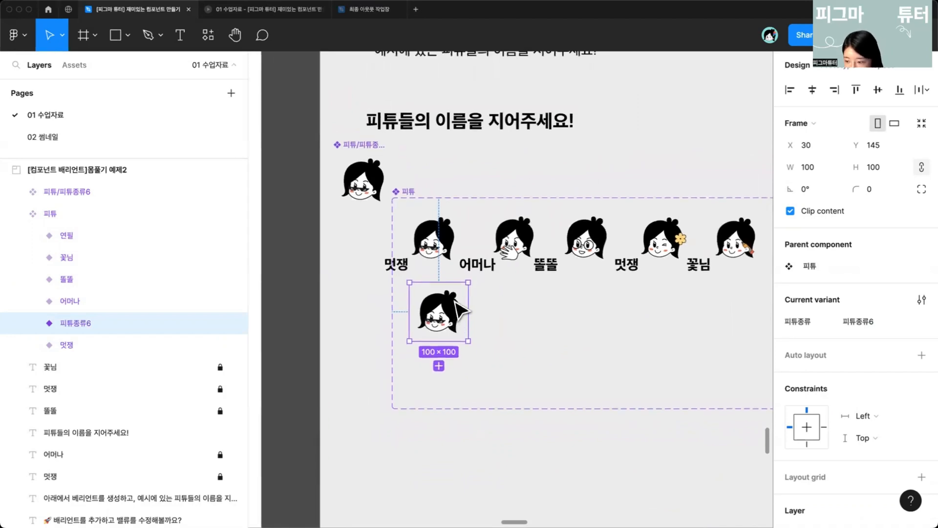
pyautogui.hscroll(5, 456, 310)
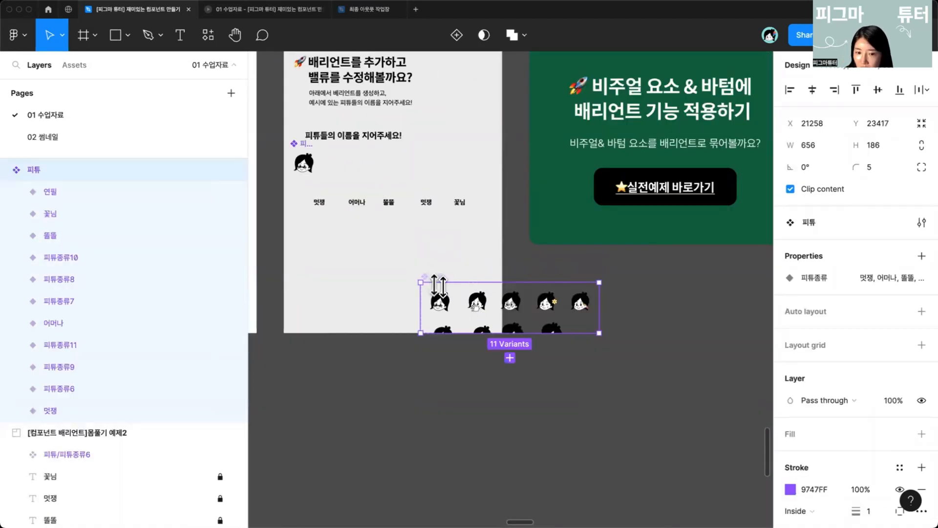
pyautogui.moveTo(440, 283); pyautogui.dragTo(511, 266)
pyautogui.scroll(5, 511, 267)
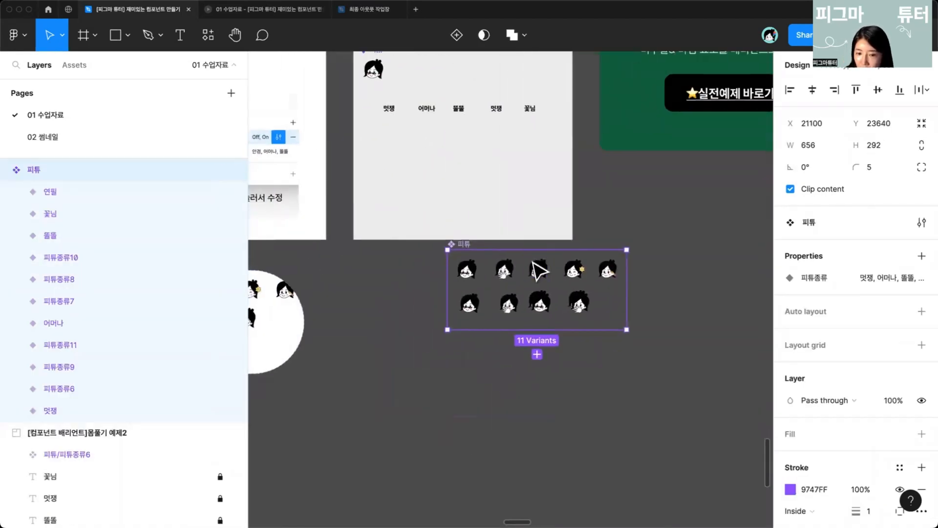
pyautogui.hscroll(3, 531, 264)
pyautogui.hscroll(-2, 533, 263)
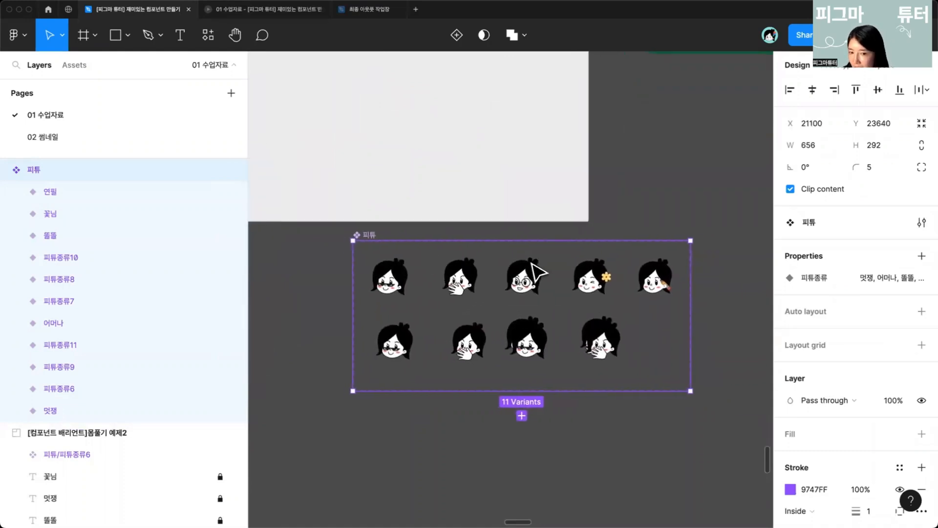
pyautogui.scroll(1, 532, 266)
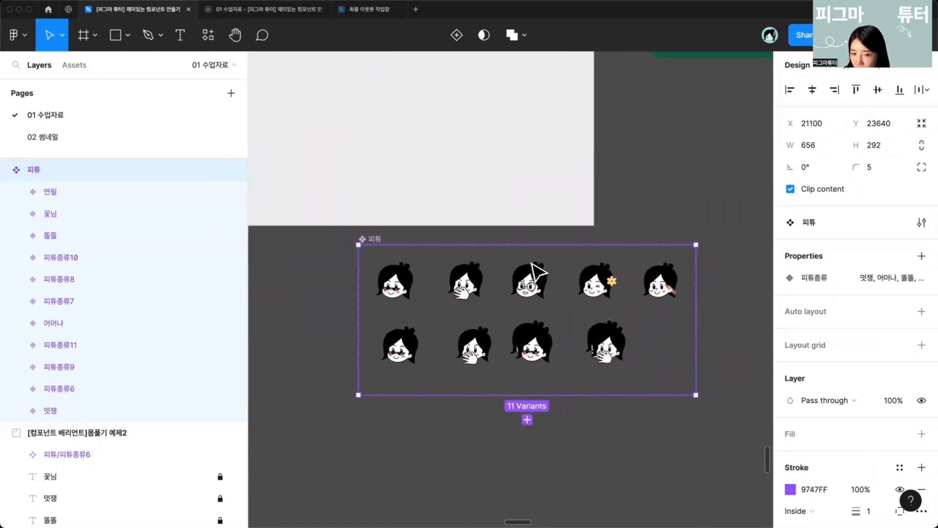
pyautogui.scroll(-1, 537, 271)
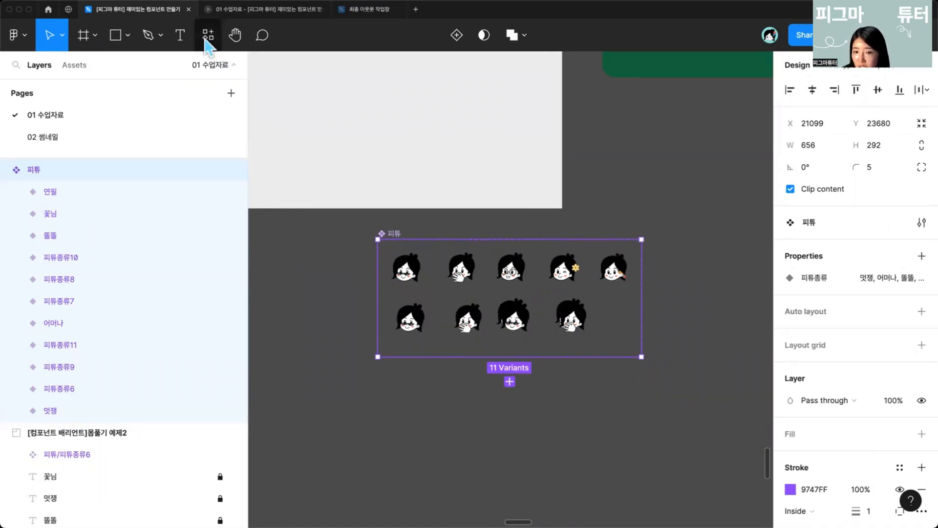
# Step: Run the Propstar plugin on the 피튜 component set to create a standalone instance table
pyautogui.click(208, 38)
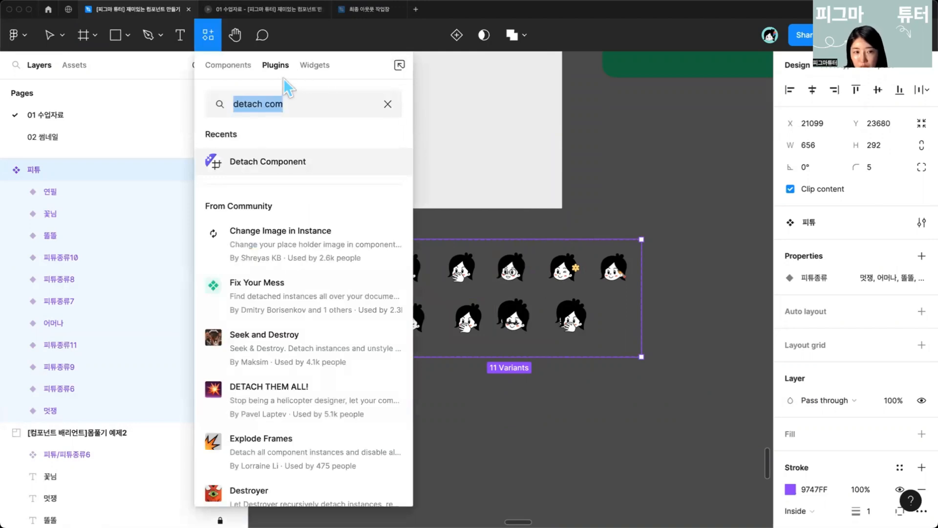
pyautogui.write('p')
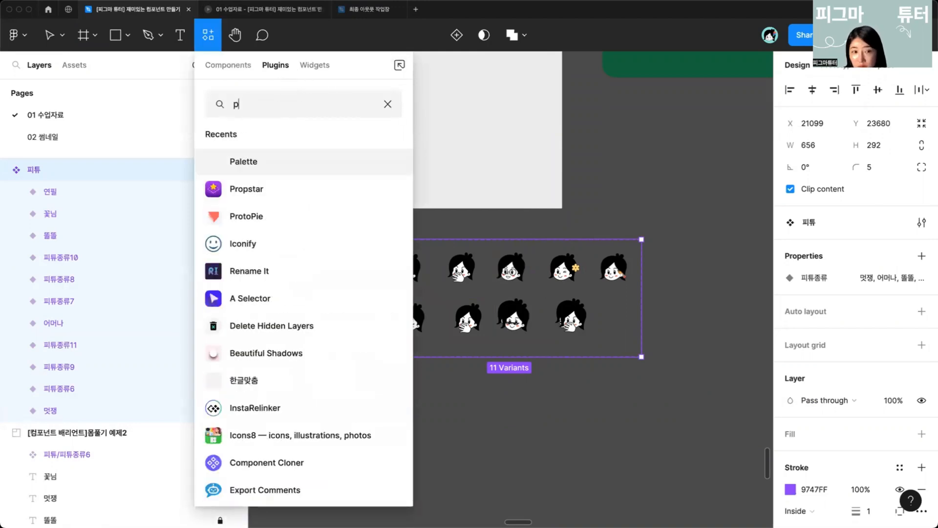
pyautogui.write('rop')
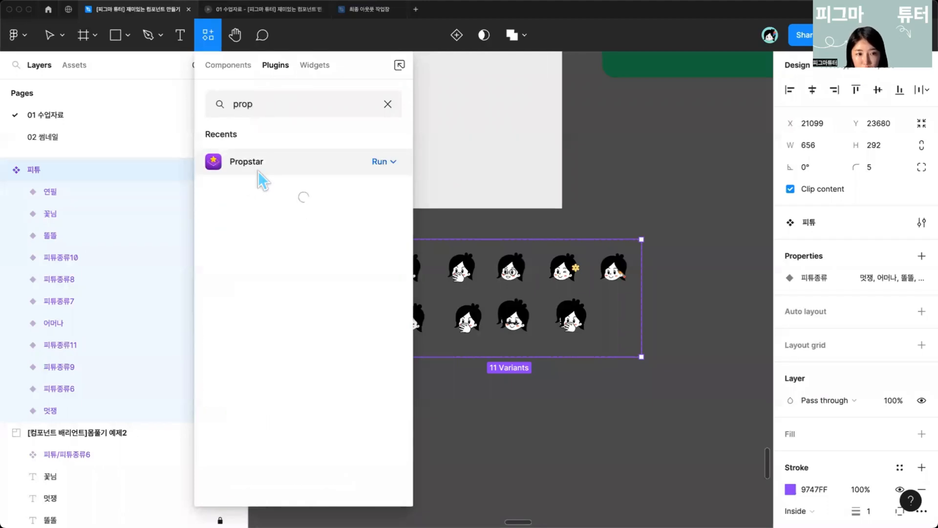
pyautogui.click(258, 171)
pyautogui.click(286, 252)
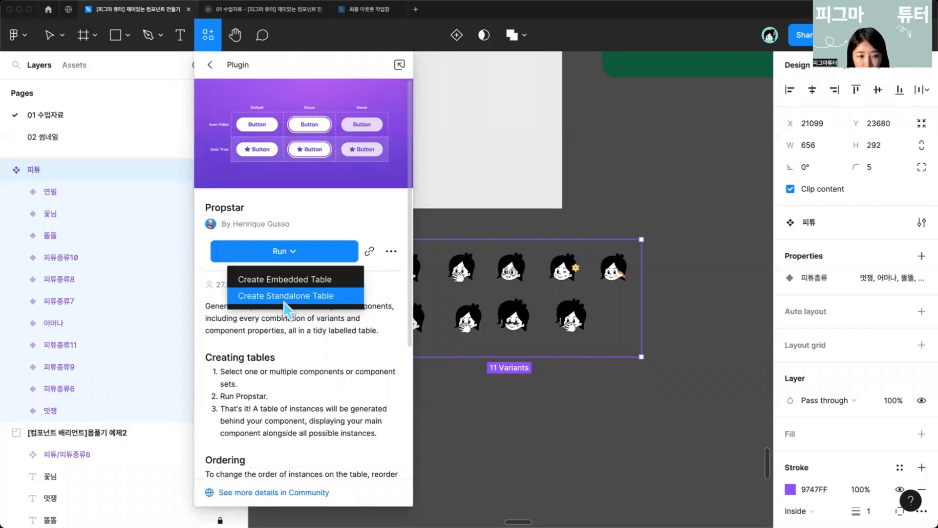
pyautogui.click(288, 296)
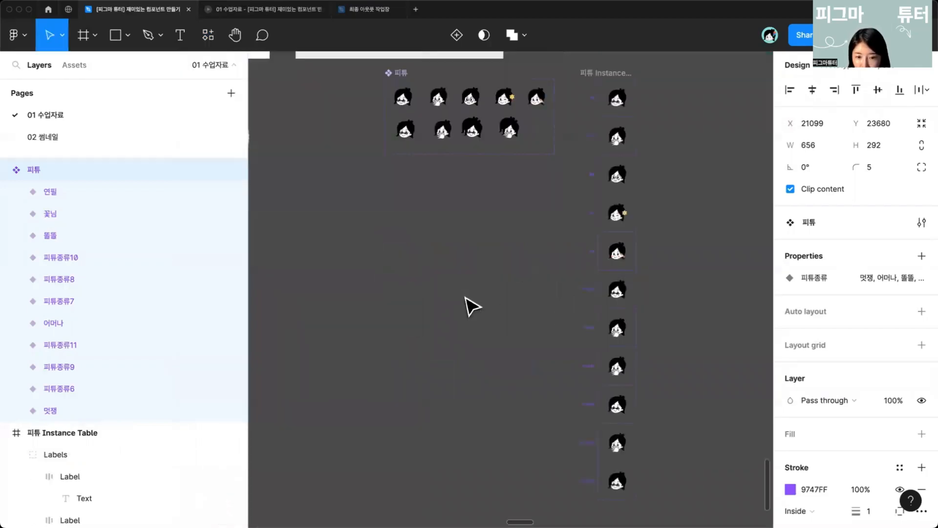
# Step: Scroll through the generated instance table to examine each labelled variant
pyautogui.scroll(5, 567, 252)
pyautogui.scroll(3, 583, 254)
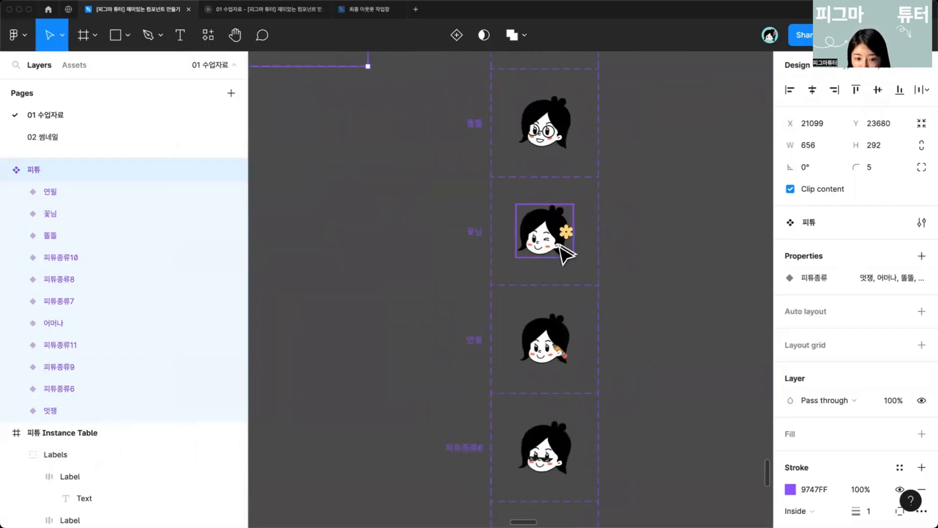
pyautogui.scroll(10, 540, 288)
pyautogui.scroll(-15, 544, 289)
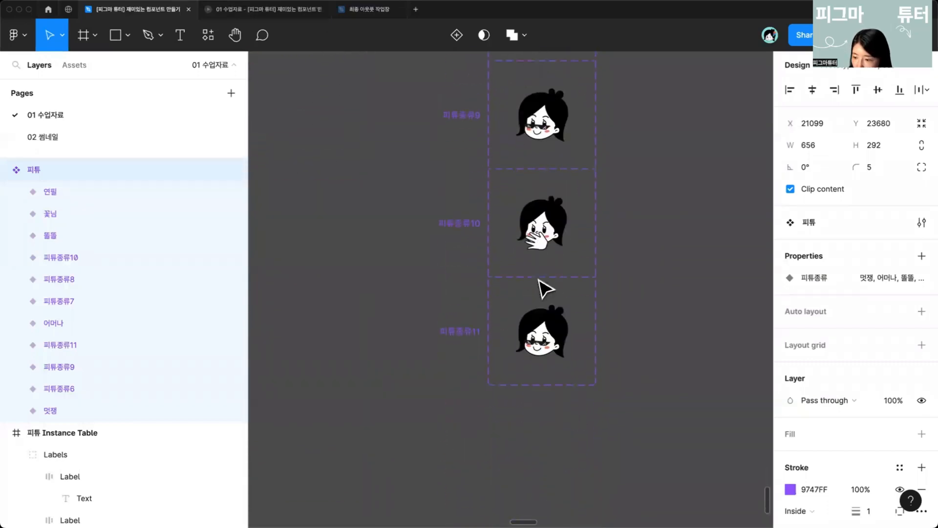
pyautogui.scroll(4, 544, 288)
pyautogui.scroll(3, 545, 289)
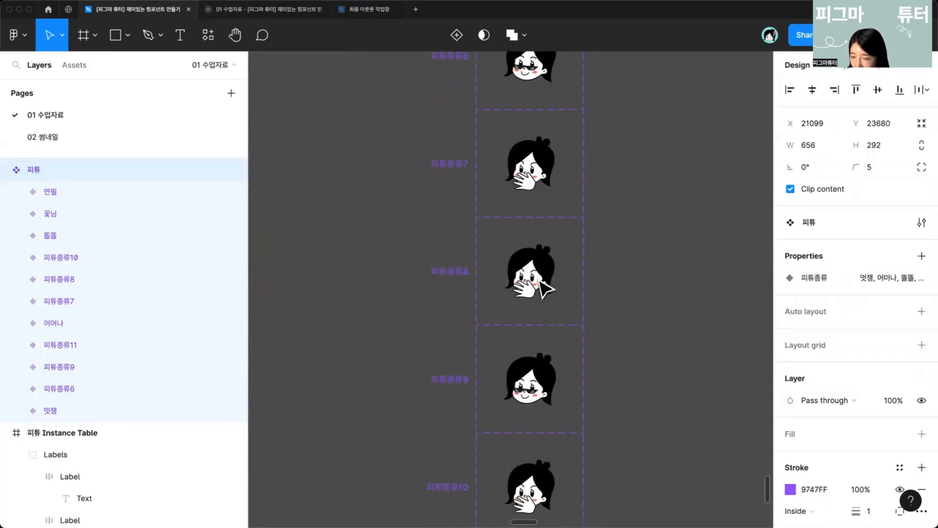
pyautogui.scroll(-5, 545, 288)
pyautogui.moveTo(457, 232); pyautogui.dragTo(428, 370)
pyautogui.scroll(3, 427, 370)
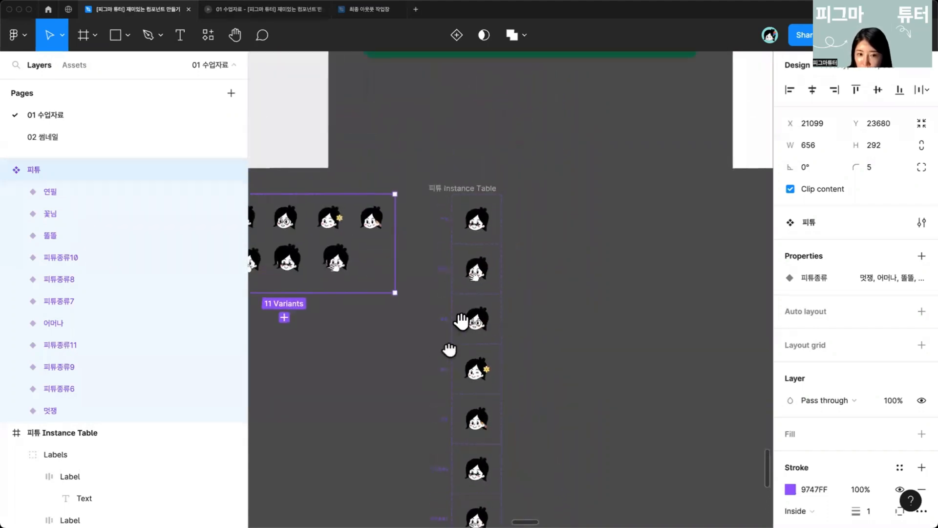
# Step: Add a white fill to the 피튜 Instance Table frame
pyautogui.click(487, 259)
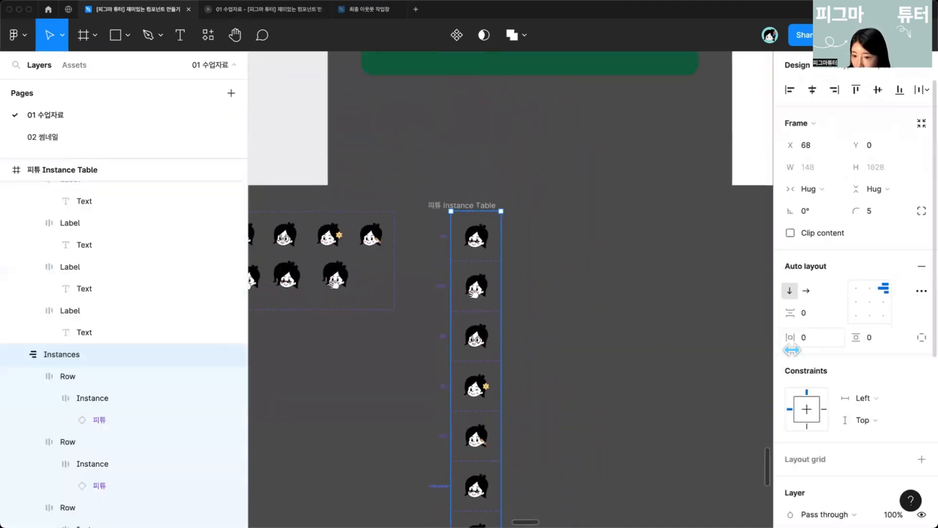
pyautogui.scroll(-3, 876, 428)
pyautogui.scroll(-2, 855, 386)
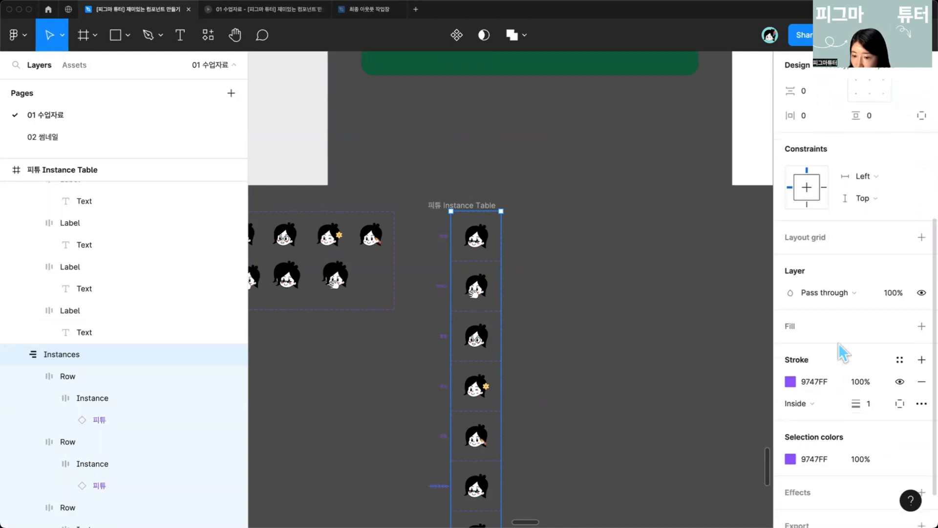
pyautogui.click(921, 326)
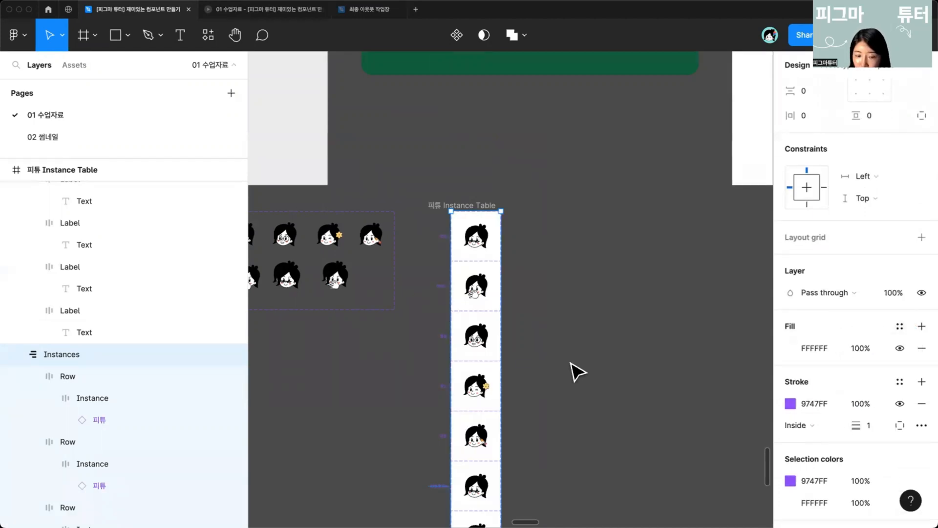
# Step: Navigate to the [컴포넌트 배리언트] 실전예제1 section through its shortcut link
pyautogui.click(524, 404)
pyautogui.moveTo(528, 433); pyautogui.dragTo(495, 338)
pyautogui.scroll(-10, 494, 338)
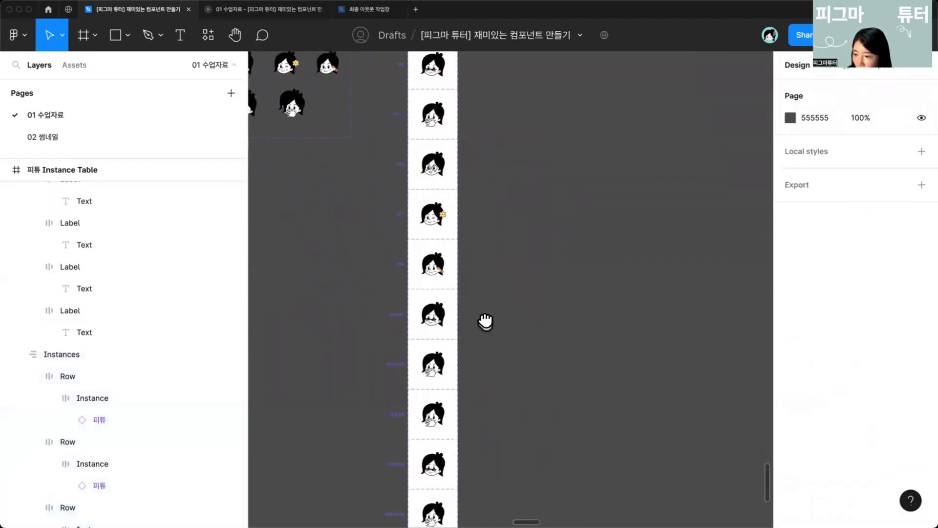
pyautogui.scroll(10, 502, 334)
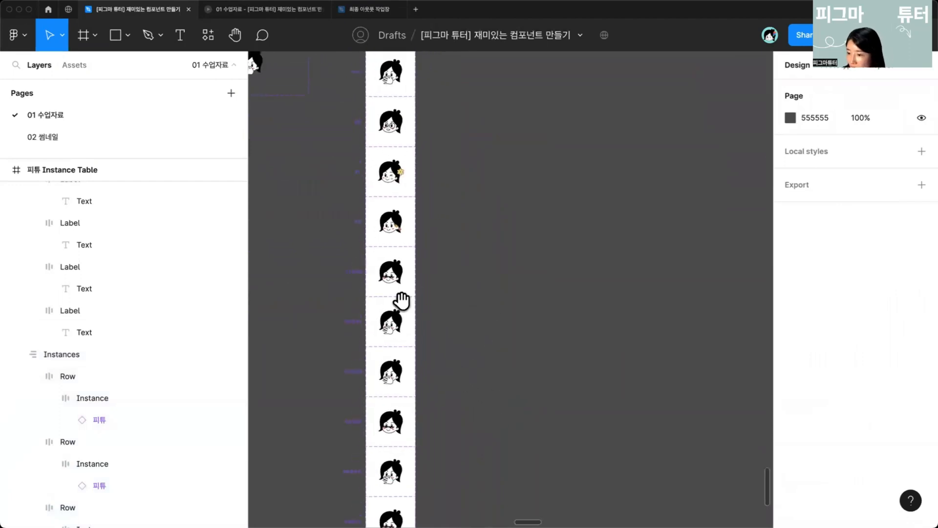
pyautogui.scroll(6, 357, 415)
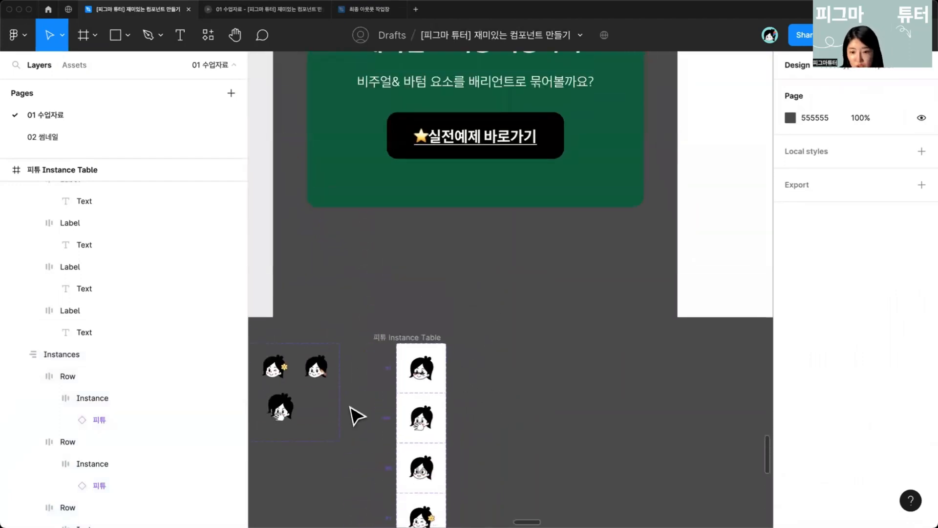
pyautogui.scroll(-3, 369, 391)
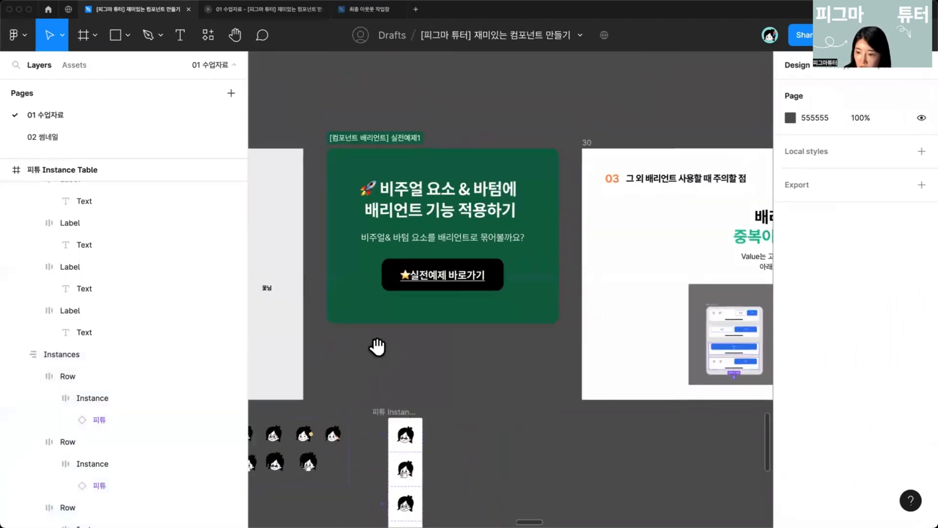
pyautogui.scroll(5, 391, 371)
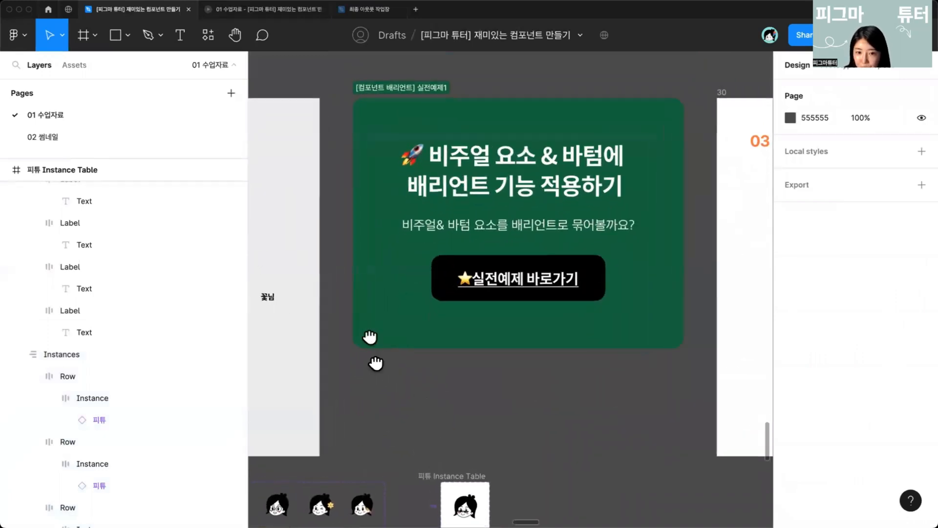
pyautogui.scroll(-2, 366, 336)
pyautogui.scroll(-1, 393, 422)
pyautogui.hscroll(-1, 393, 422)
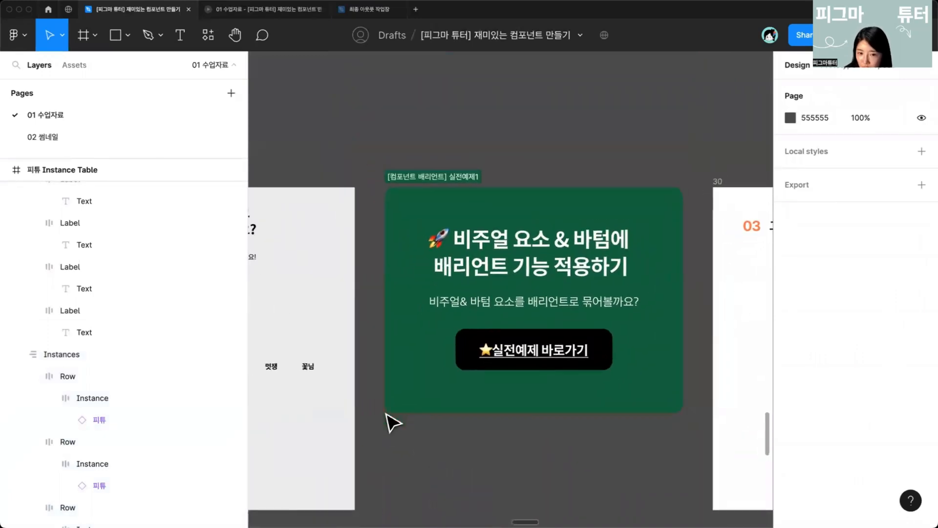
pyautogui.hscroll(1, 392, 420)
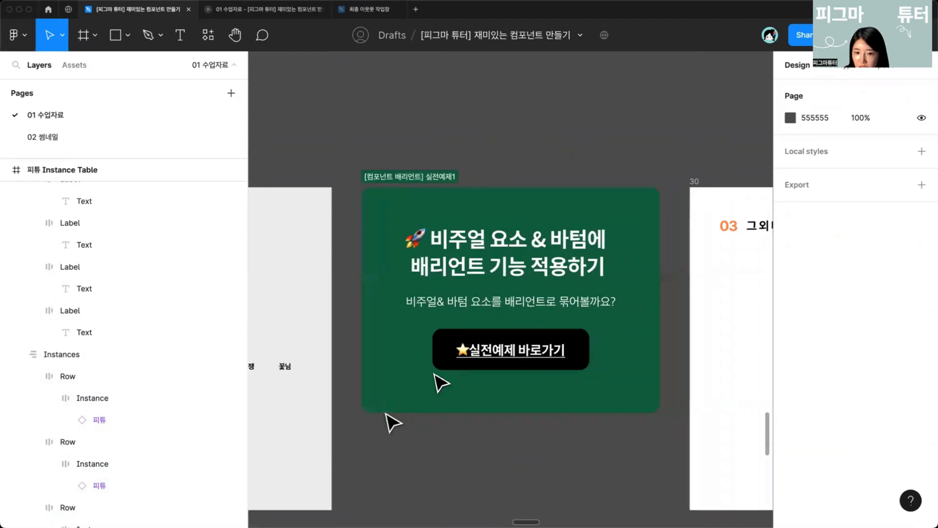
pyautogui.click(519, 350)
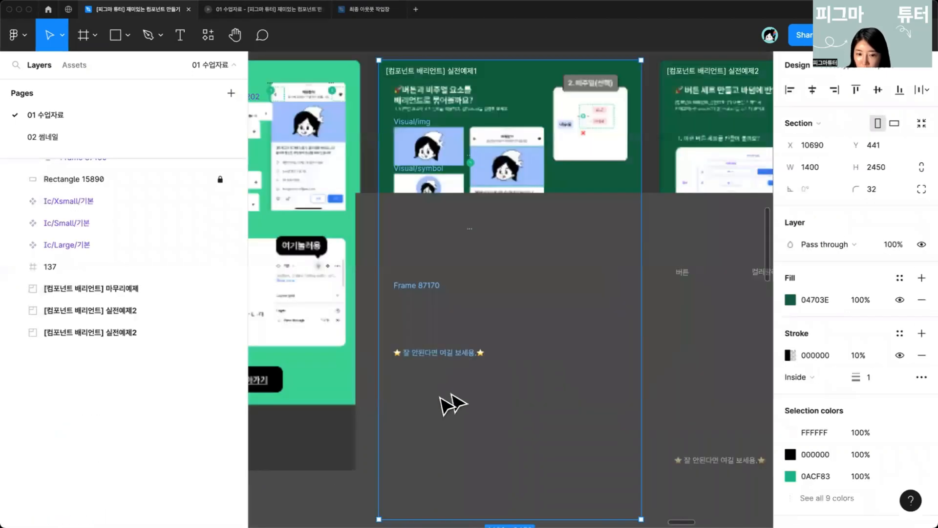
pyautogui.scroll(2, 477, 387)
pyautogui.hscroll(1, 477, 387)
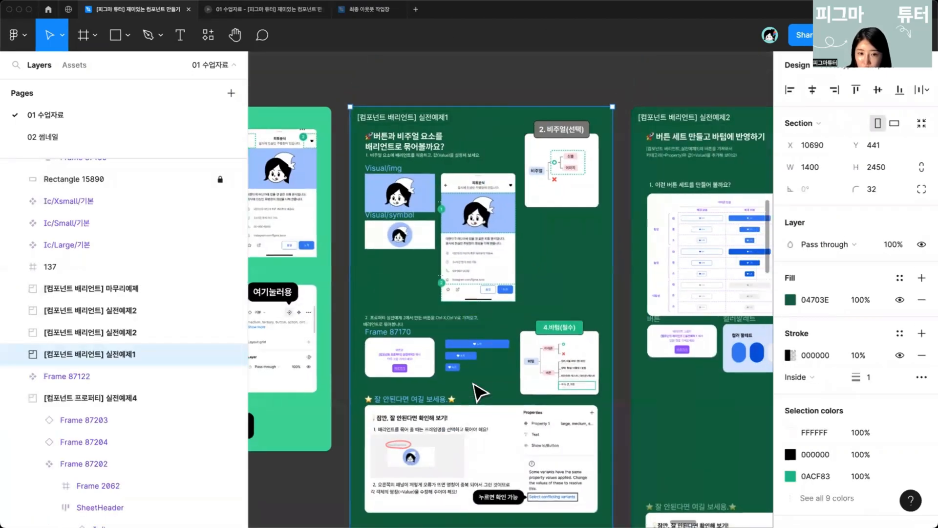
pyautogui.scroll(6, 393, 311)
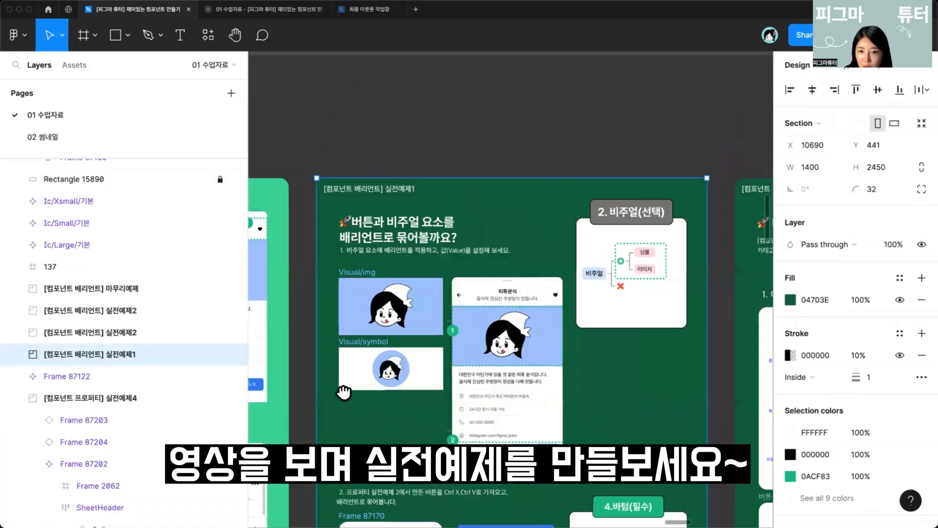
# Step: Select the Visual/img and Visual/symbol frames and combine them into a Visual component set with two variants
pyautogui.click(352, 361)
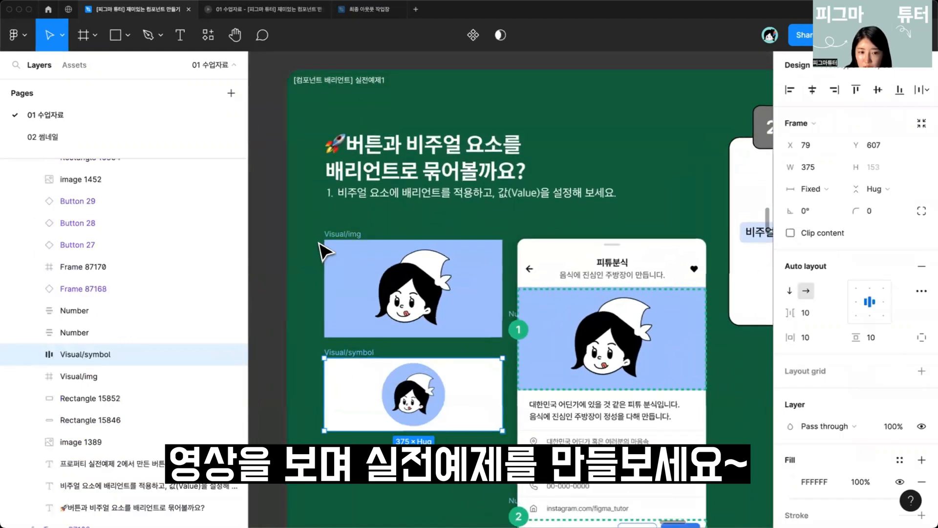
pyautogui.click(342, 244)
pyautogui.click(569, 342)
pyautogui.click(321, 351)
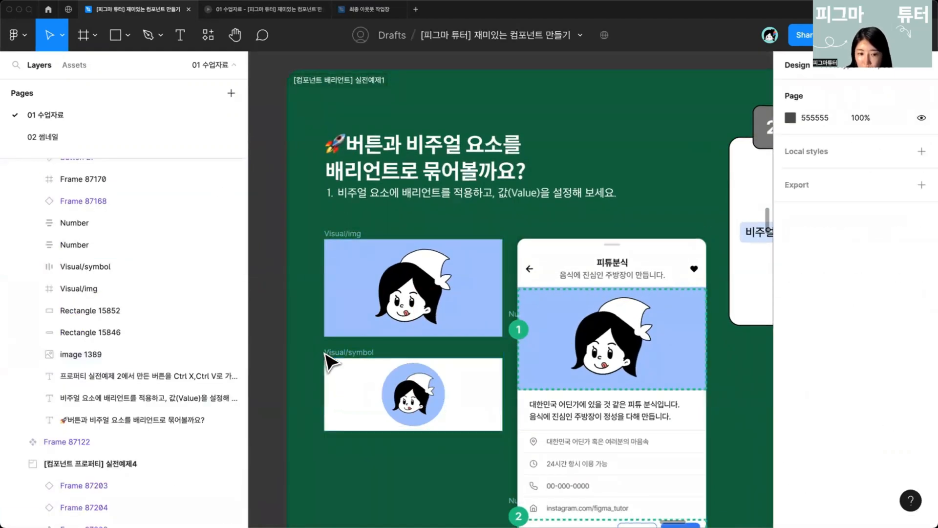
pyautogui.click(340, 353)
pyautogui.keyDown('shift'); pyautogui.click(357, 240); pyautogui.keyUp('shift')
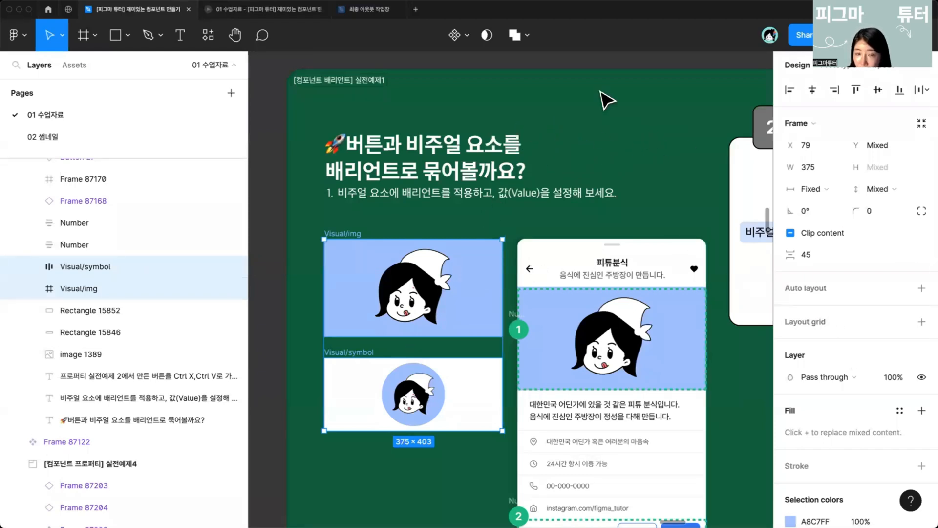
pyautogui.click(465, 38)
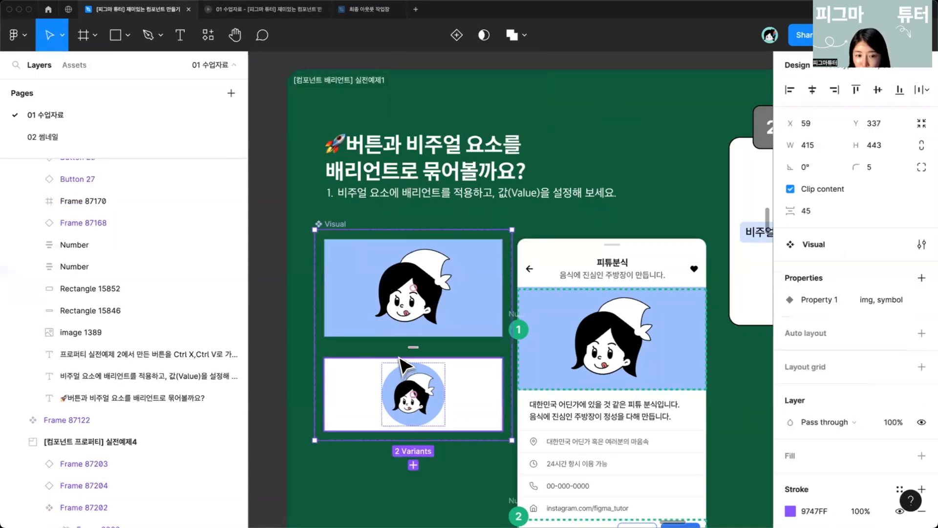
pyautogui.moveTo(423, 415); pyautogui.dragTo(420, 271)
pyautogui.moveTo(375, 165); pyautogui.dragTo(371, 371)
pyautogui.press('super+z')
# Step: Duplicate the symbol variant as an instance below the set and toggle its Property 1 between img and symbol
pyautogui.click(353, 256)
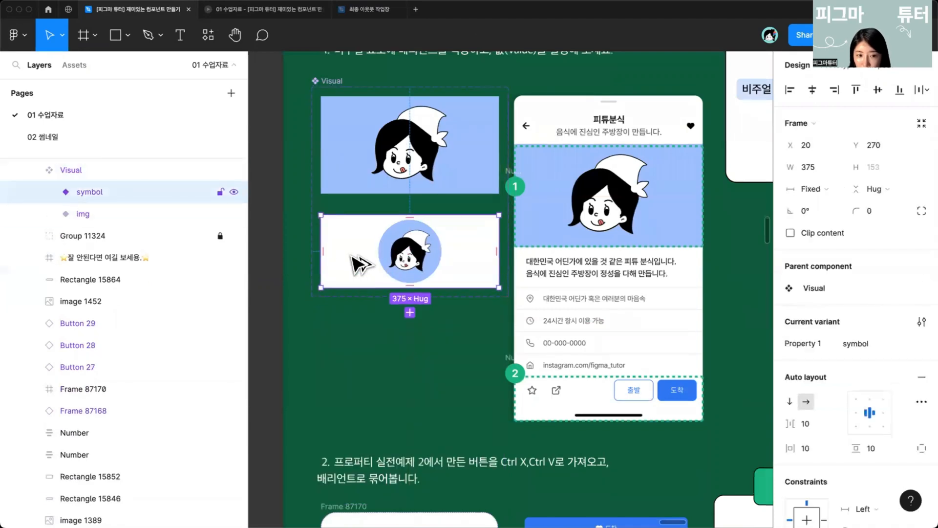
pyautogui.moveTo(350, 254); pyautogui.dragTo(341, 359)
pyautogui.click(872, 288)
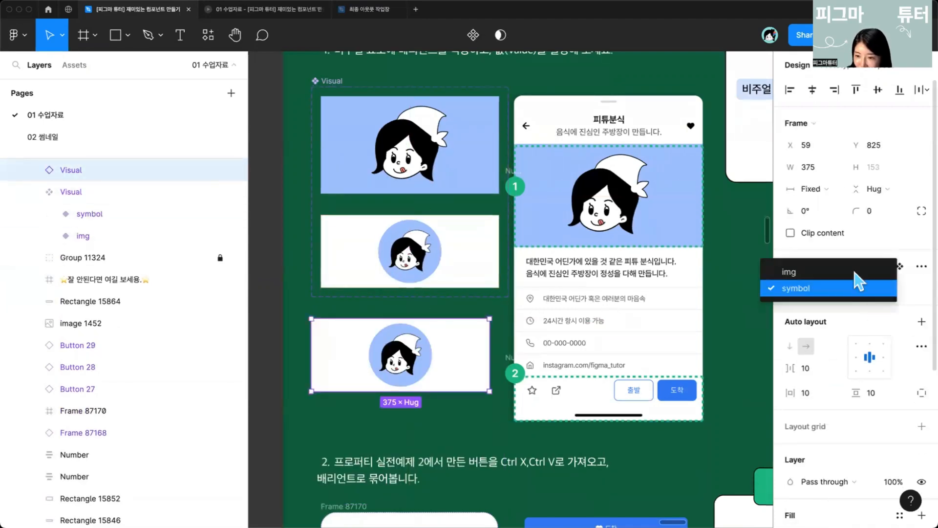
pyautogui.click(877, 272)
pyautogui.click(862, 266)
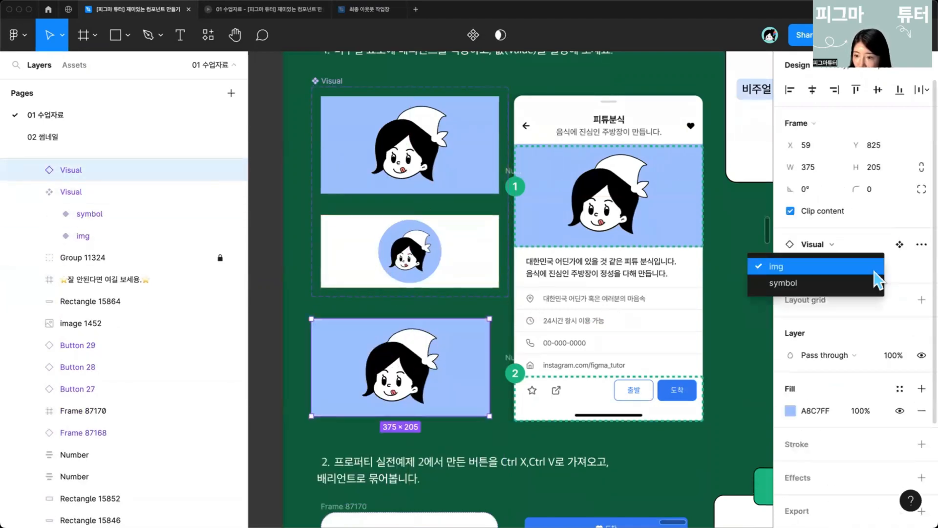
pyautogui.click(840, 281)
# Step: Switch the instance below the Visual set to the img variant
pyautogui.click(899, 267)
pyautogui.click(788, 289)
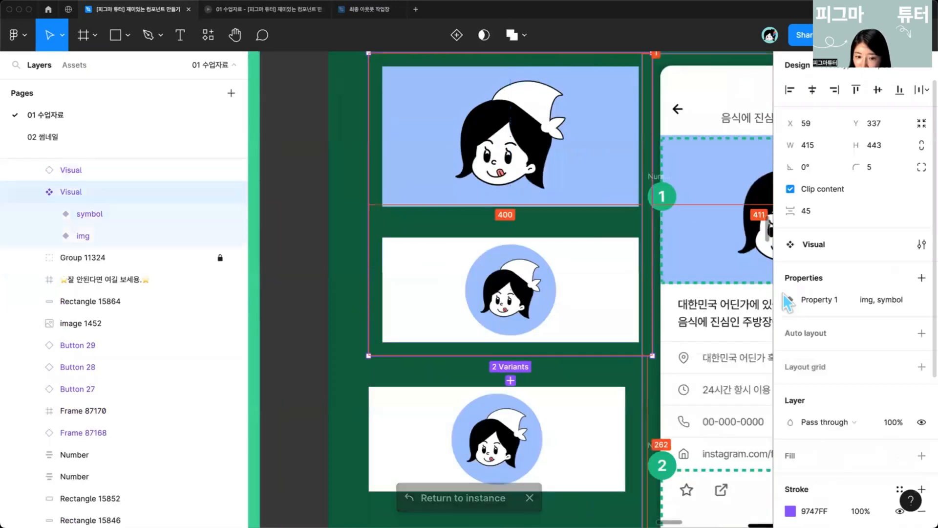
pyautogui.click(503, 458)
pyautogui.click(874, 288)
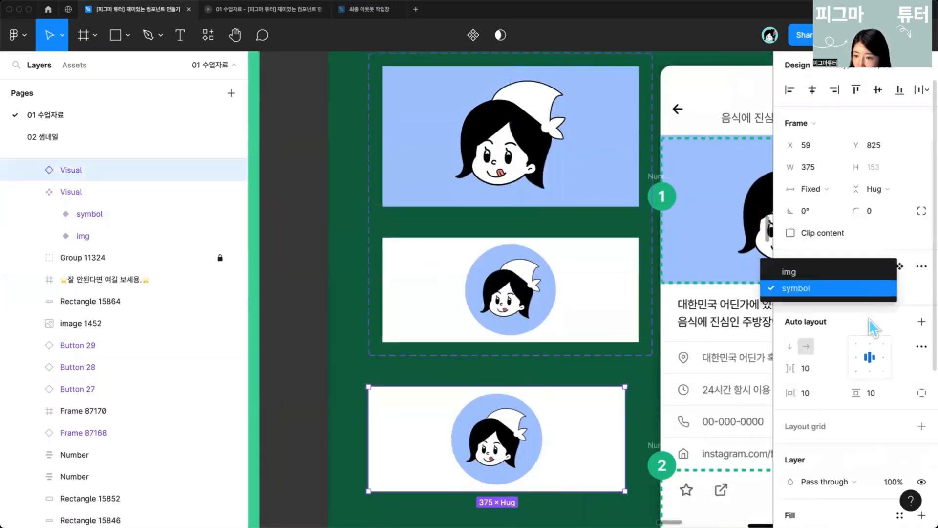
pyautogui.click(860, 271)
# Step: Navigate to the [컴포넌트 프로퍼티] 실전예제2 section through the button example's shortcut link
pyautogui.scroll(-3, 574, 381)
pyautogui.scroll(-3, 574, 372)
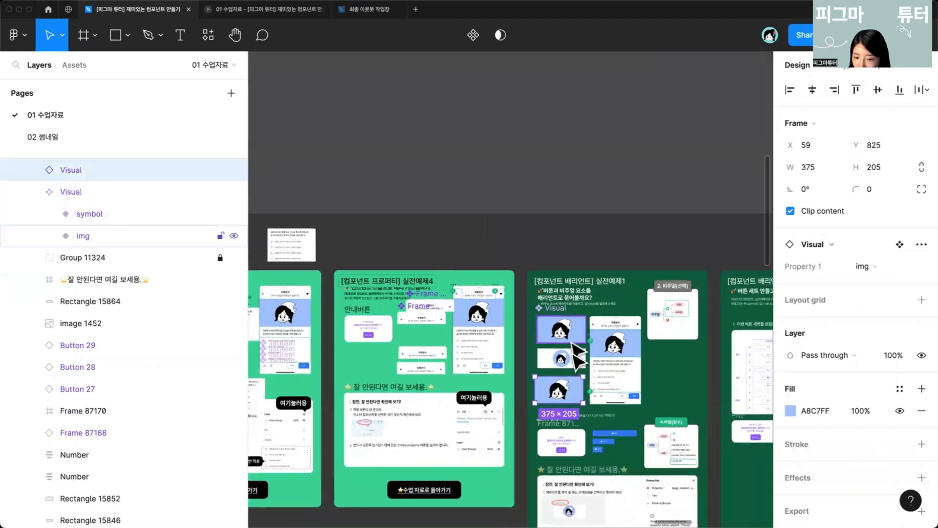
pyautogui.scroll(5, 542, 371)
pyautogui.click(535, 401)
pyautogui.scroll(3, 543, 409)
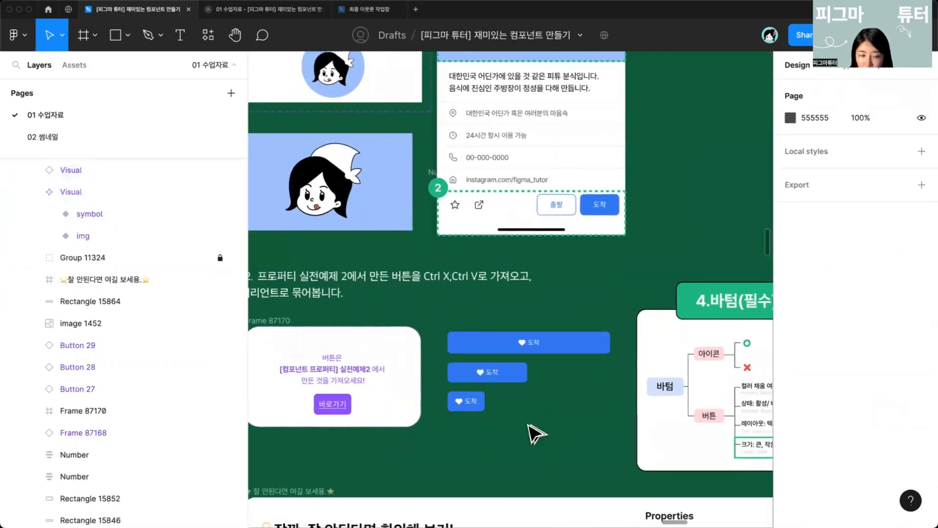
pyautogui.click(407, 408)
pyautogui.scroll(3, 407, 274)
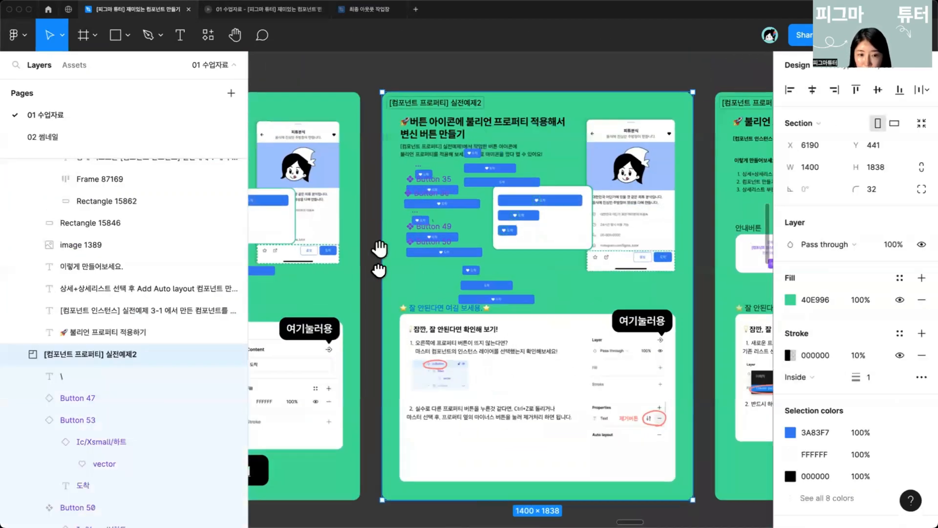
# Step: Cut Buttons 48, 49 and 50 from the 실전예제2 section and paste them into the [컴포넌트 베리언트] 실전예제1 section
pyautogui.moveTo(379, 248); pyautogui.dragTo(402, 325)
pyautogui.scroll(5, 420, 352)
pyautogui.scroll(2, 415, 281)
pyautogui.click(416, 349)
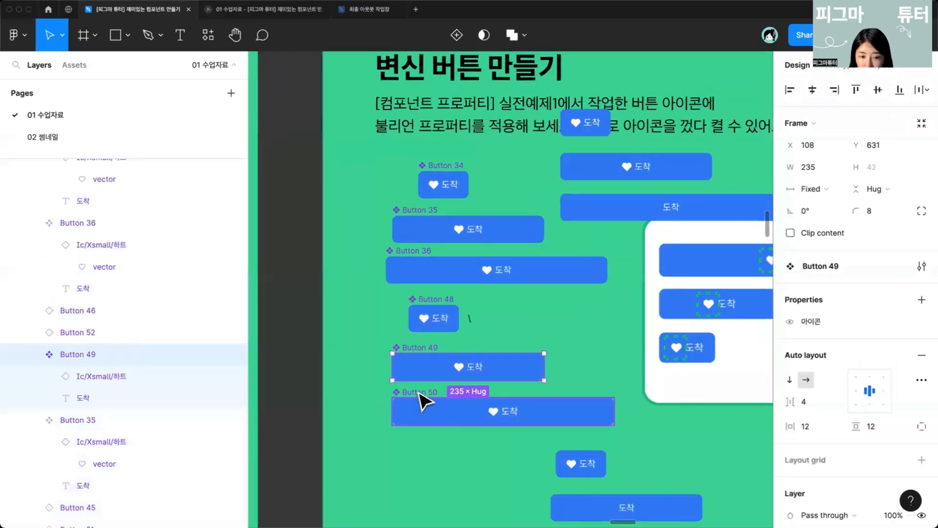
pyautogui.keyDown('shift'); pyautogui.click(418, 392); pyautogui.keyUp('shift')
pyautogui.keyDown('shift'); pyautogui.click(437, 298); pyautogui.keyUp('shift')
pyautogui.scroll(-5, 434, 347)
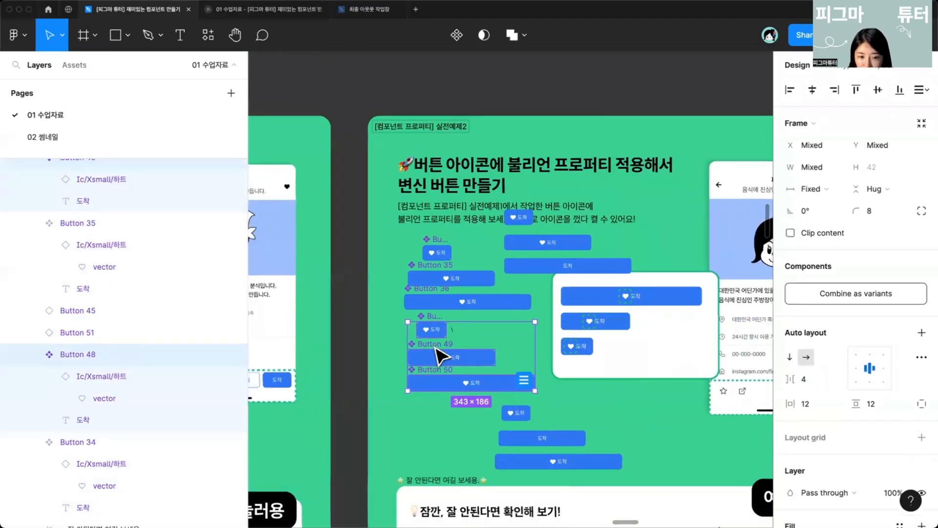
pyautogui.press('Delete')
pyautogui.hscroll(10, 435, 347)
pyautogui.hscroll(15, 437, 354)
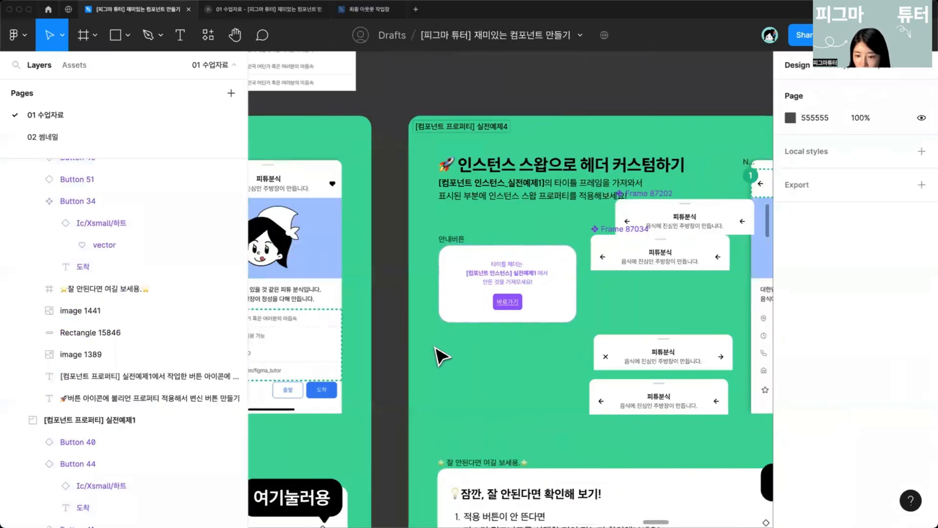
pyautogui.hotkey('ctrl', 'v')
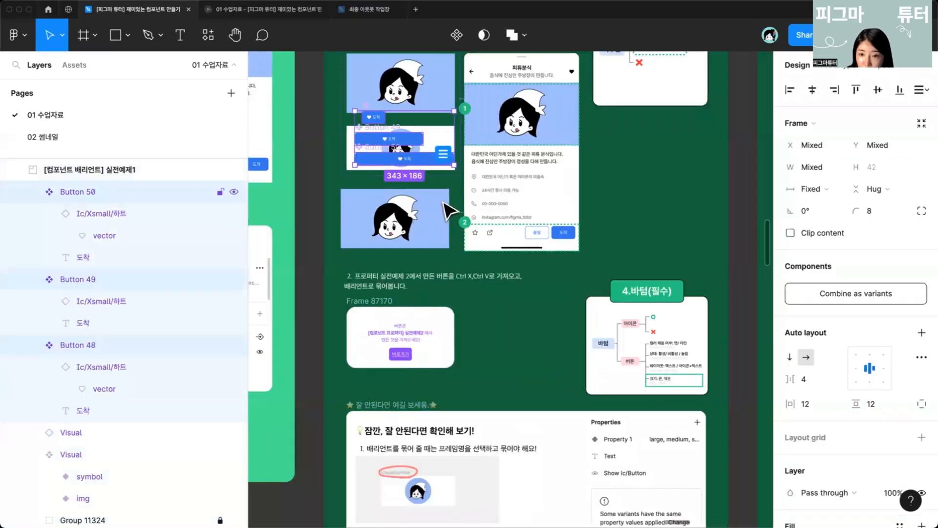
# Step: Move the three pasted buttons beside the shortcut card and combine them as variants
pyautogui.moveTo(434, 159); pyautogui.dragTo(545, 350)
pyautogui.click(858, 294)
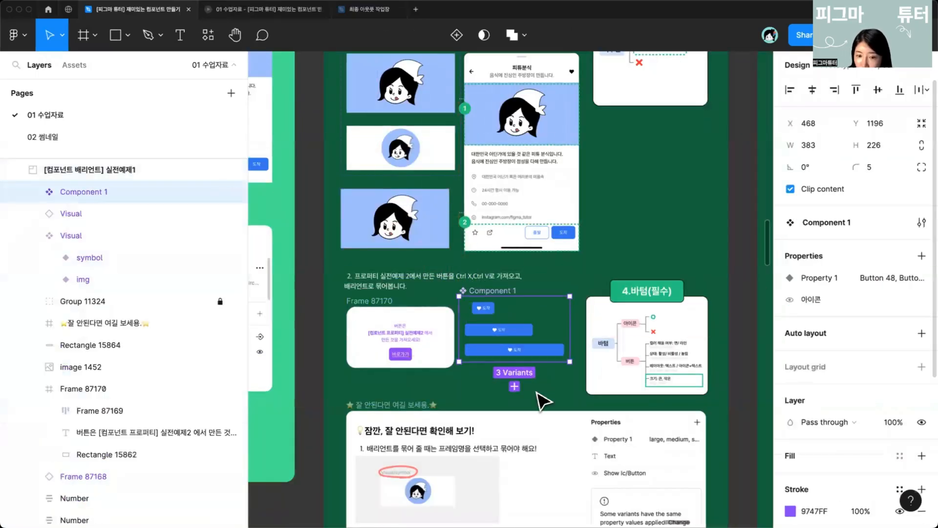
pyautogui.press('Return')
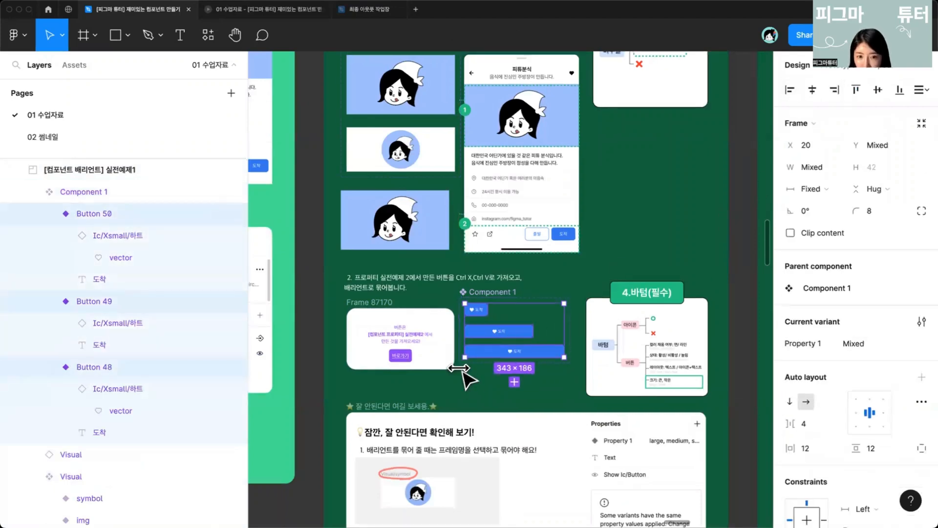
# Step: Adjust the position and spacing of the button variants inside the new component set
pyautogui.scroll(3, 465, 373)
pyautogui.scroll(5, 376, 240)
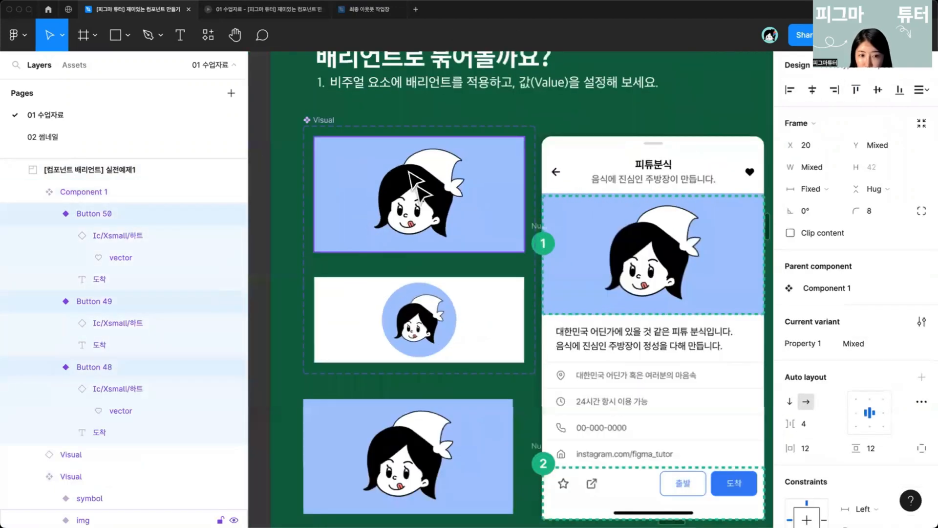
pyautogui.scroll(-1, 481, 346)
pyautogui.scroll(-8, 481, 346)
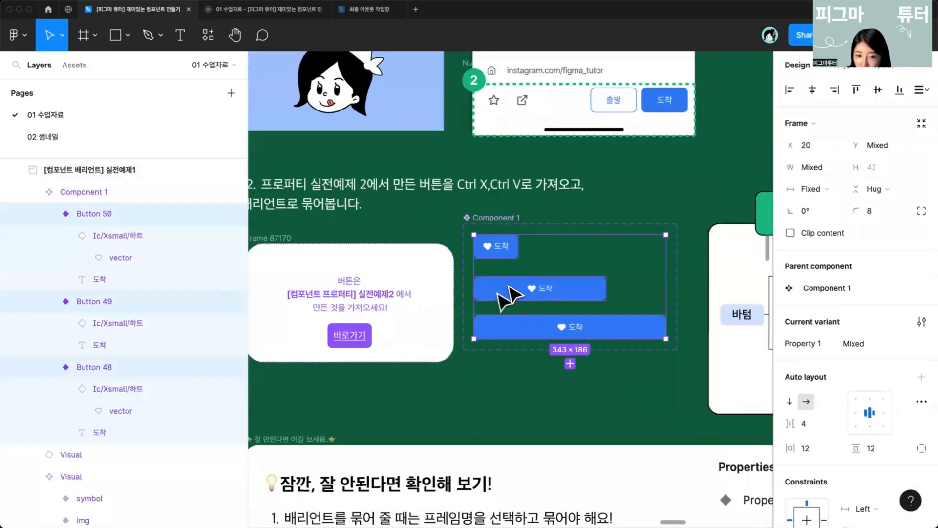
pyautogui.click(520, 254)
pyautogui.moveTo(534, 251); pyautogui.dragTo(539, 270)
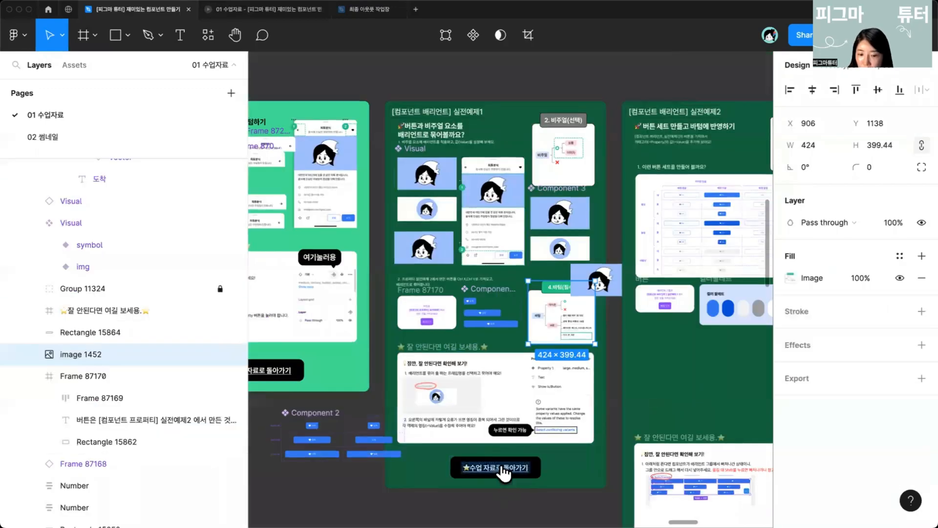
# Step: Open slide 30 on checking variant values for duplicates and view it enlarged with layout grids and interface hidden
pyautogui.click(505, 473)
pyautogui.click(504, 470)
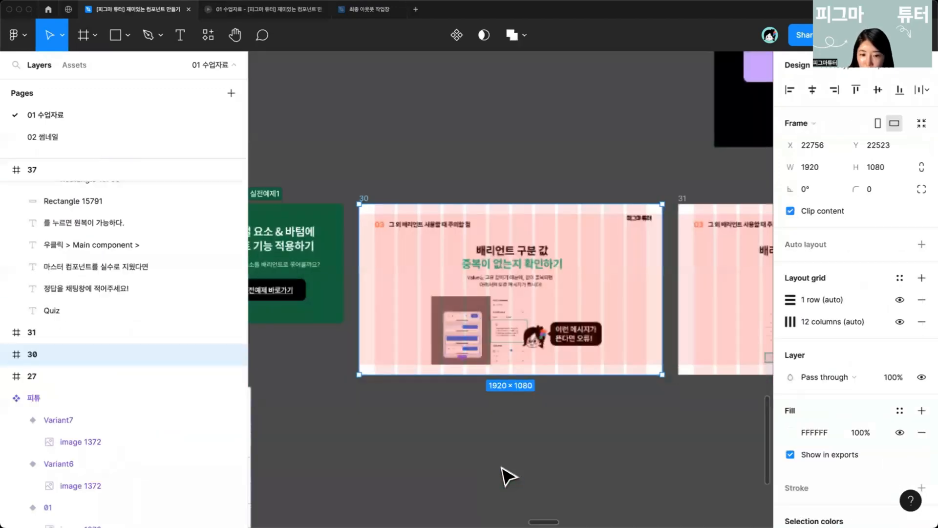
pyautogui.hotkey('ctrl', 'g')
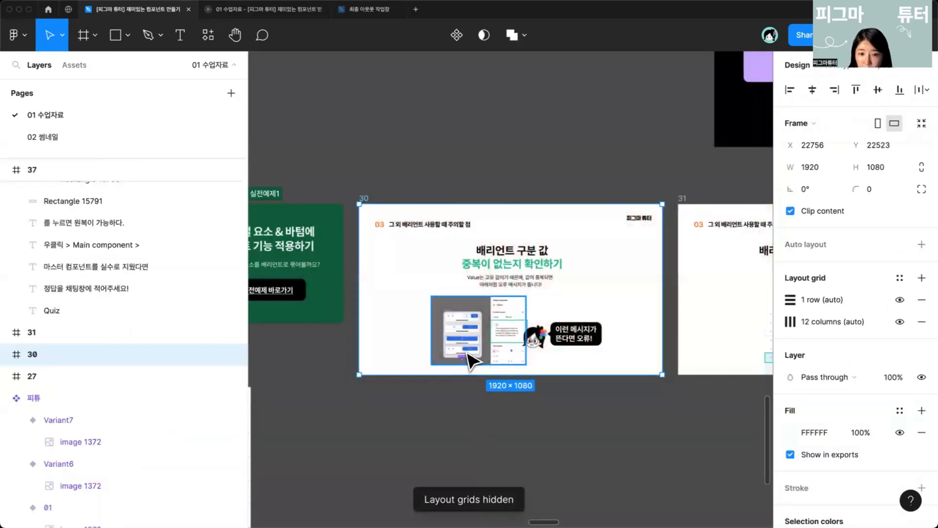
pyautogui.scroll(2, 469, 361)
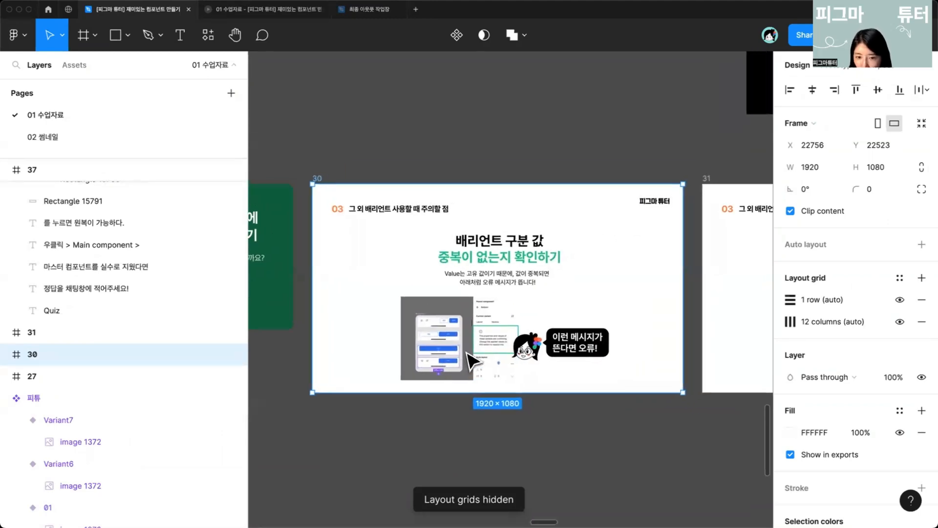
pyautogui.scroll(3, 468, 356)
pyautogui.hotkey('ctrl', '\\')
pyautogui.scroll(2, 490, 367)
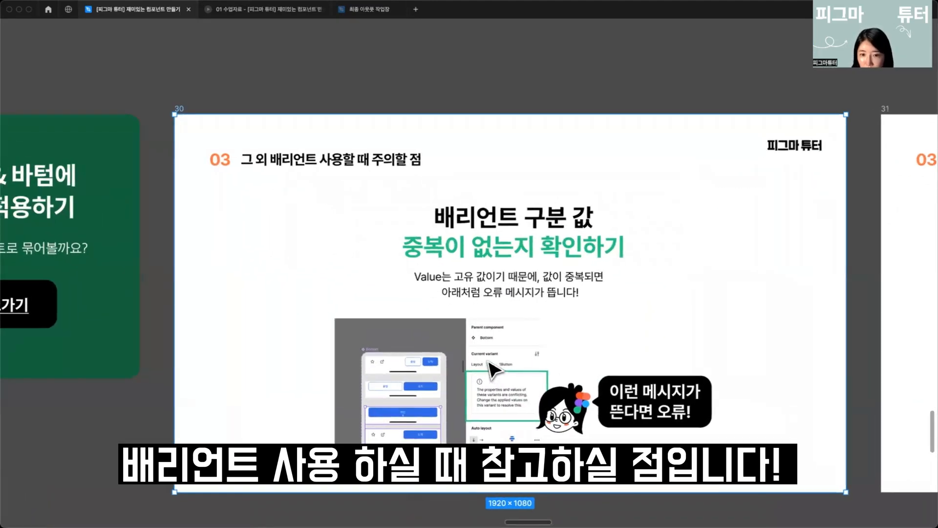
pyautogui.scroll(1, 488, 362)
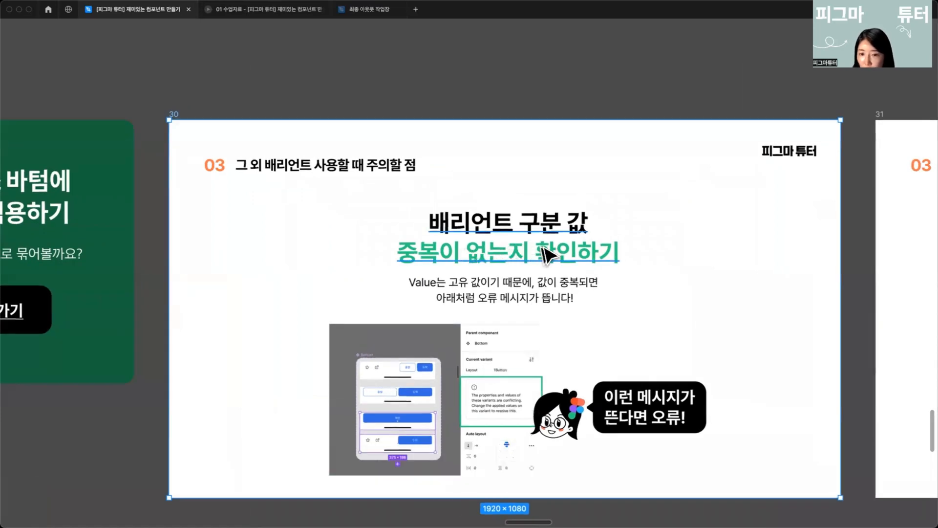
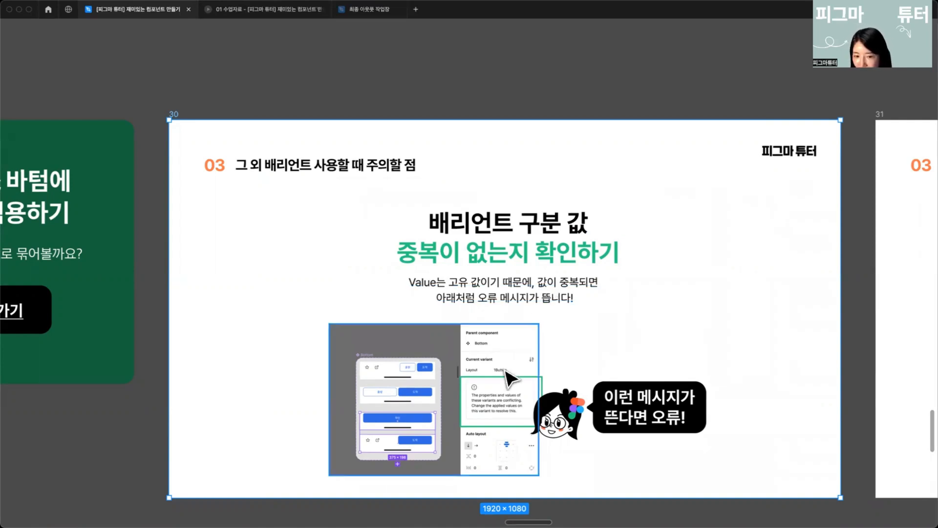
# Step: Scroll from slide 30 to slide 31 on variant layer naming rules and view it enlarged
pyautogui.scroll(3, 503, 366)
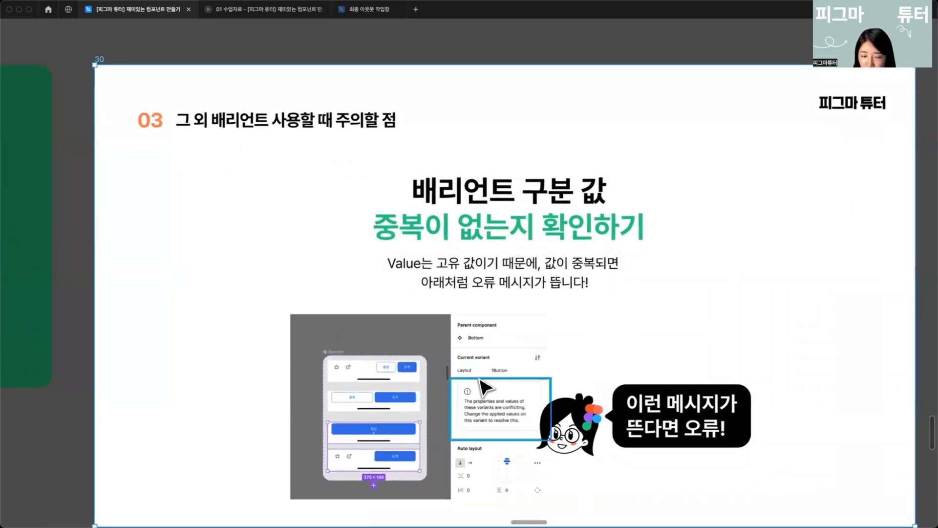
pyautogui.scroll(3, 484, 390)
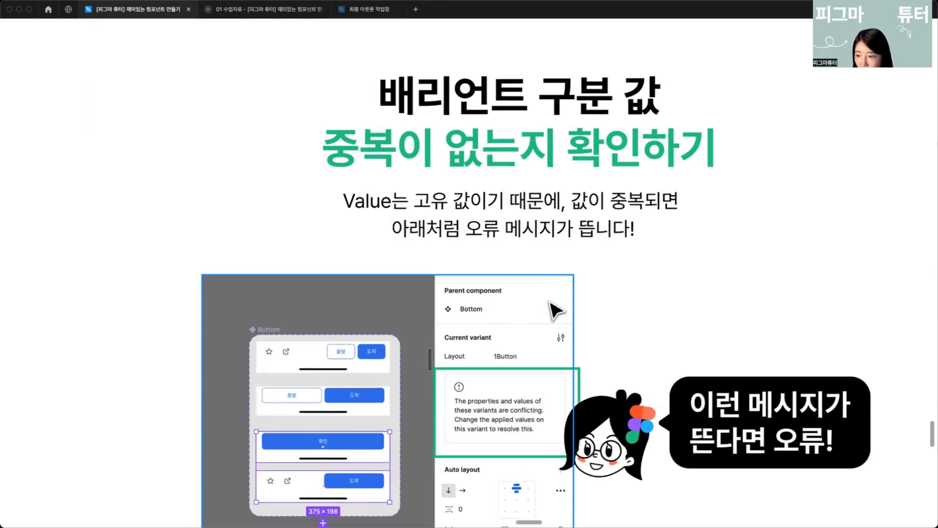
pyautogui.scroll(-5, 525, 327)
pyautogui.hscroll(5, 525, 327)
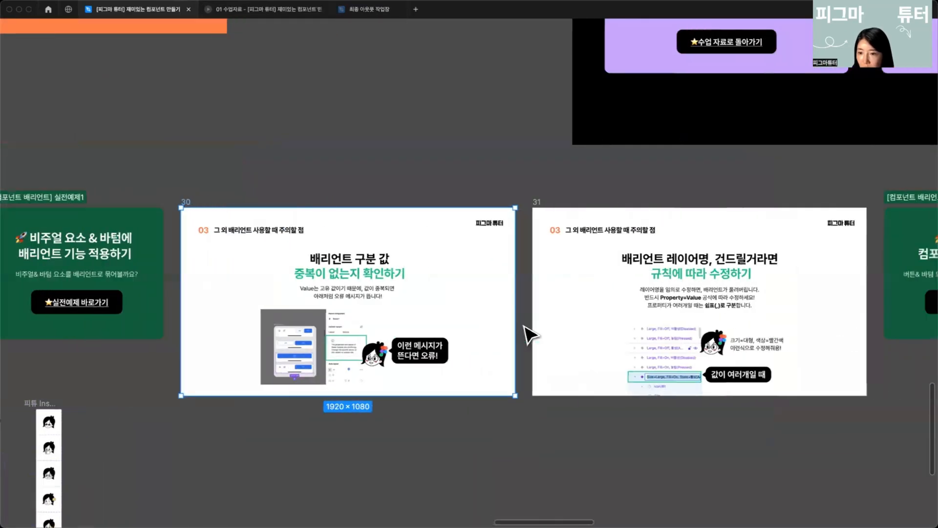
pyautogui.scroll(5, 524, 327)
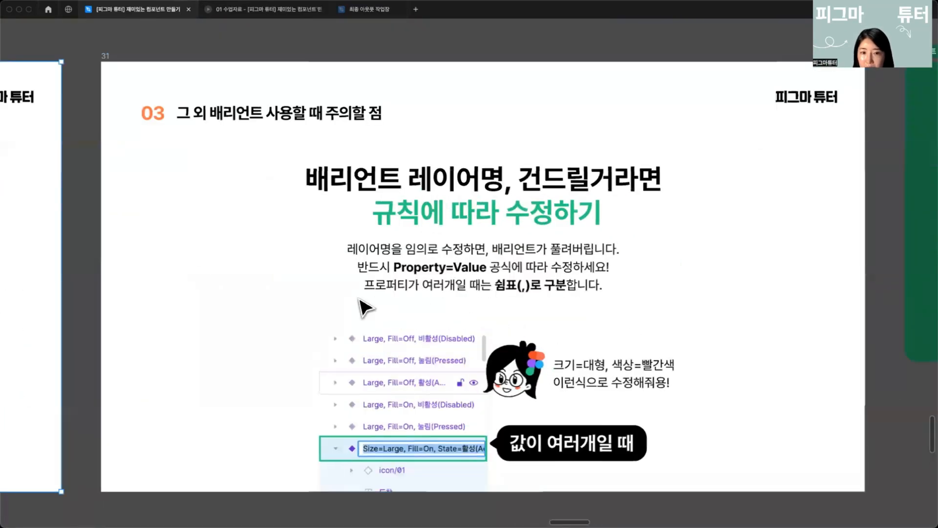
pyautogui.scroll(-3, 364, 307)
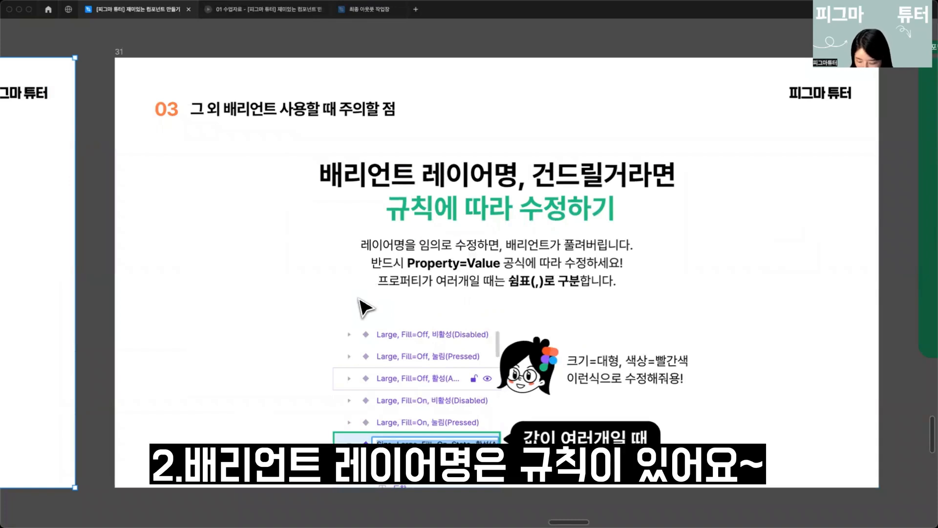
# Step: Show the interface and open the variant layer names for editing to inspect the Property=Value naming format, then examine the slide
pyautogui.hotkey('ctrl', '\\')
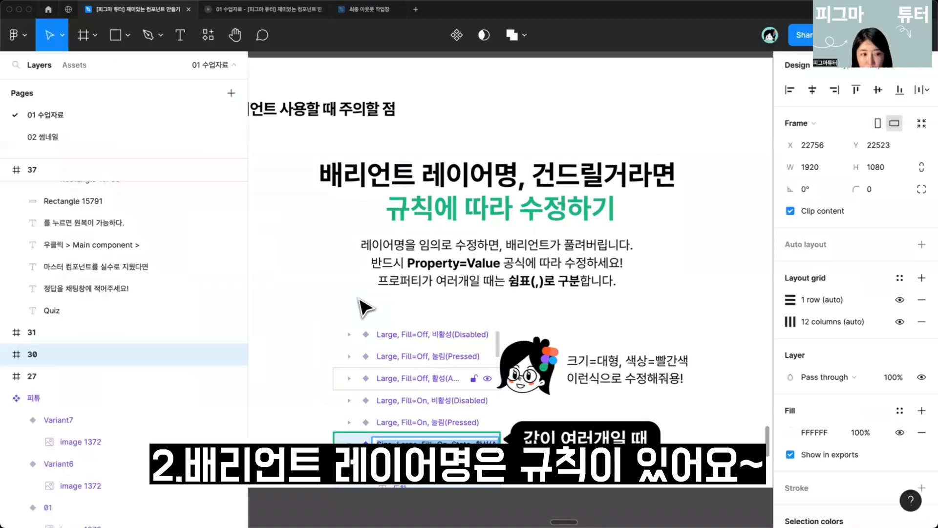
pyautogui.doubleClick(69, 418)
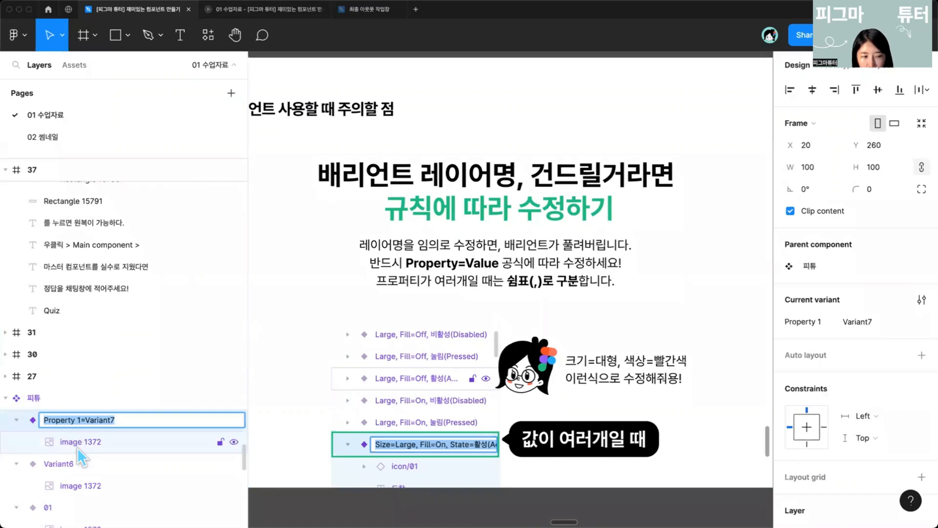
pyautogui.doubleClick(90, 463)
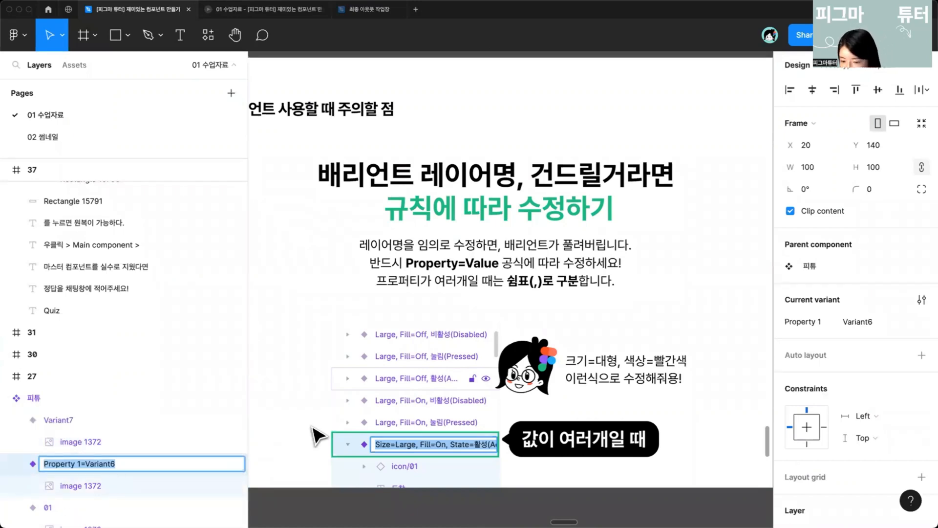
pyautogui.doubleClick(104, 464)
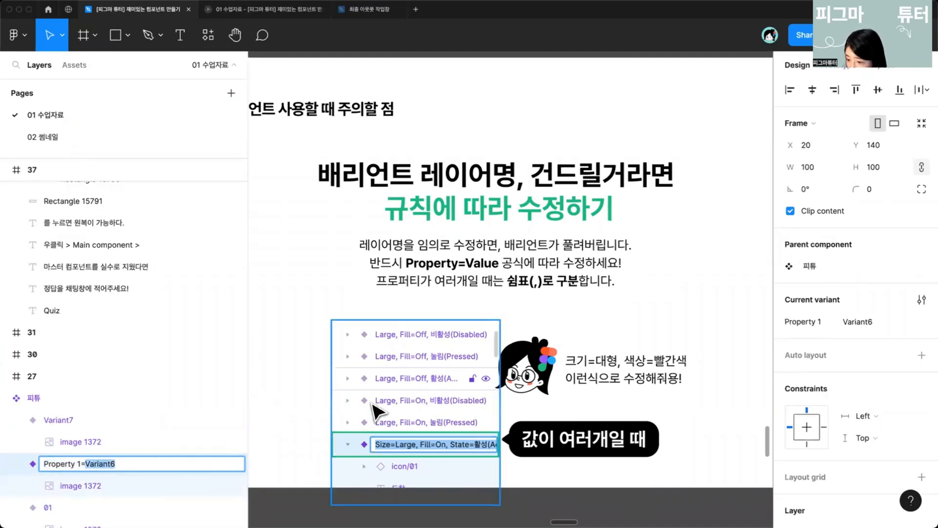
pyautogui.click(405, 423)
pyautogui.scroll(1, 406, 424)
pyautogui.click(410, 327)
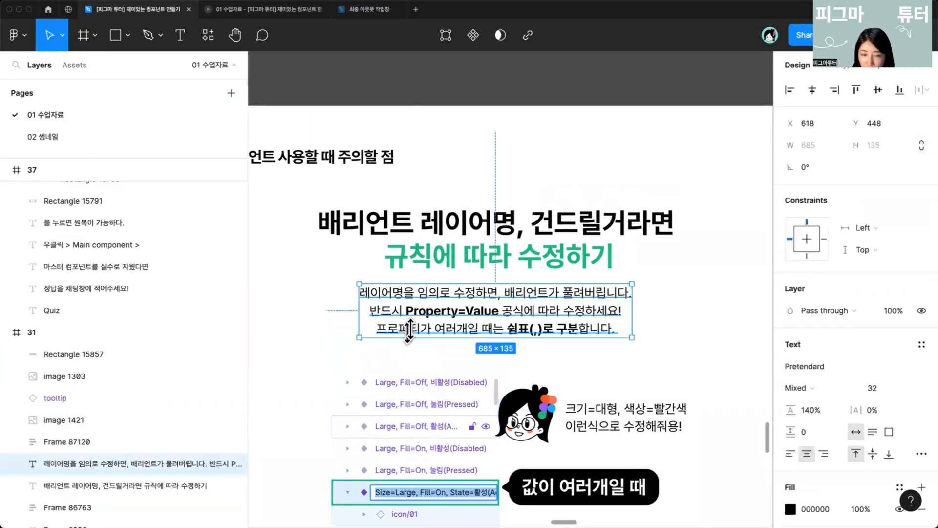
pyautogui.scroll(-1, 374, 289)
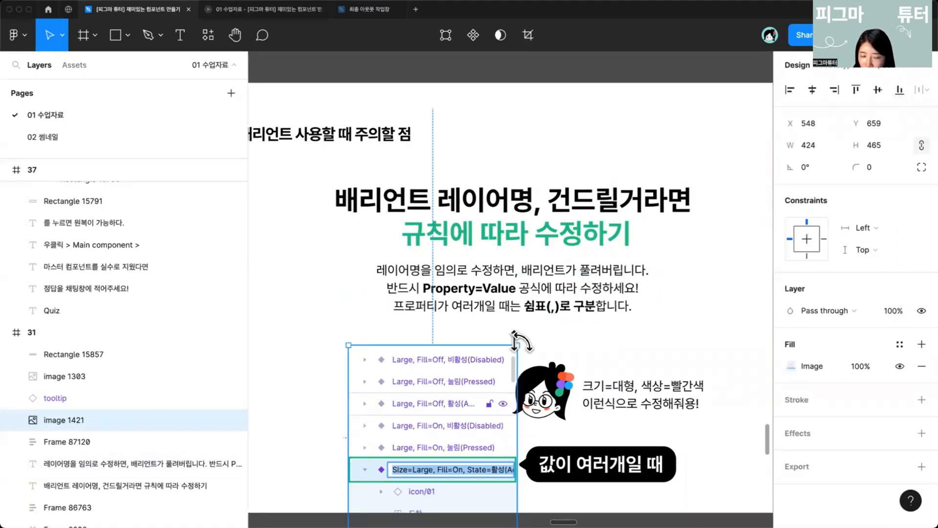
pyautogui.scroll(-3, 470, 394)
pyautogui.scroll(3, 404, 364)
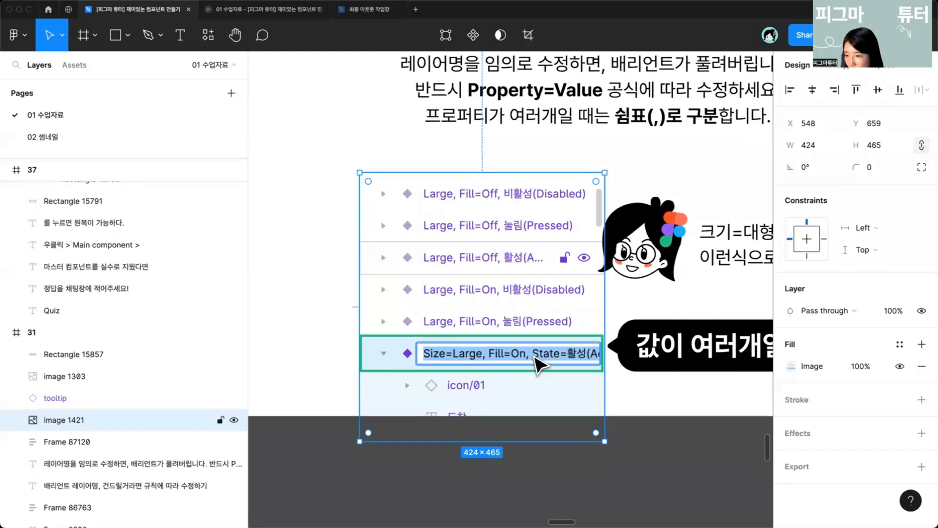
pyautogui.scroll(-6, 600, 389)
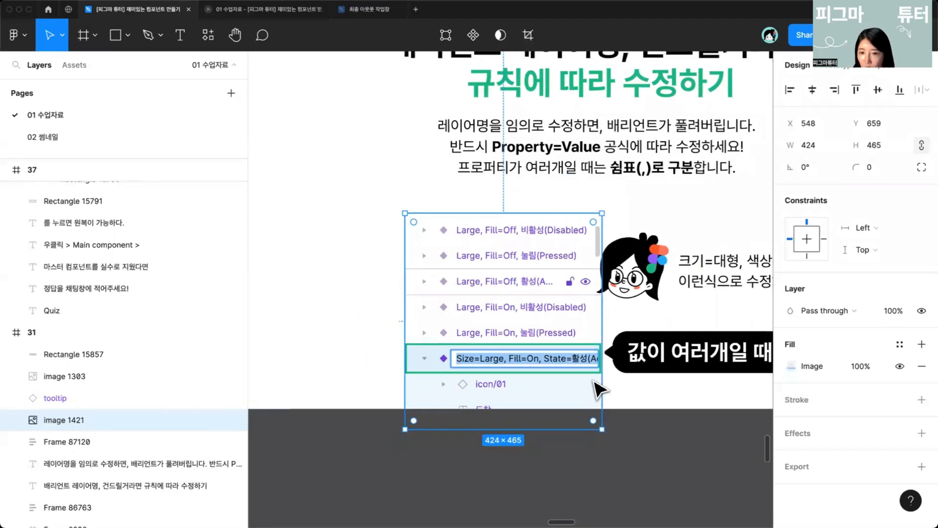
pyautogui.click(617, 406)
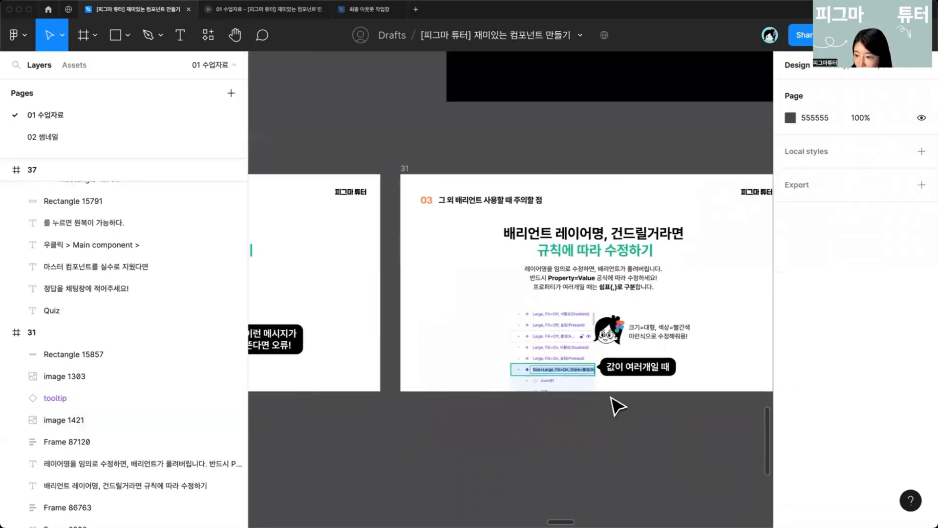
# Step: Jump to the [컴포넌트 베리언트] 실전예제2 section and examine its button set table and 바텀 property mind map
pyautogui.scroll(-5, 616, 406)
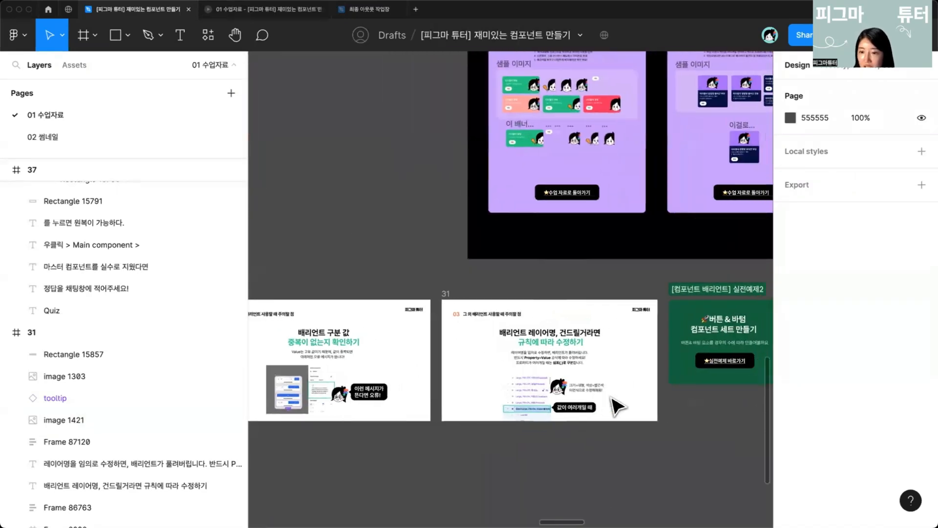
pyautogui.hscroll(3, 616, 406)
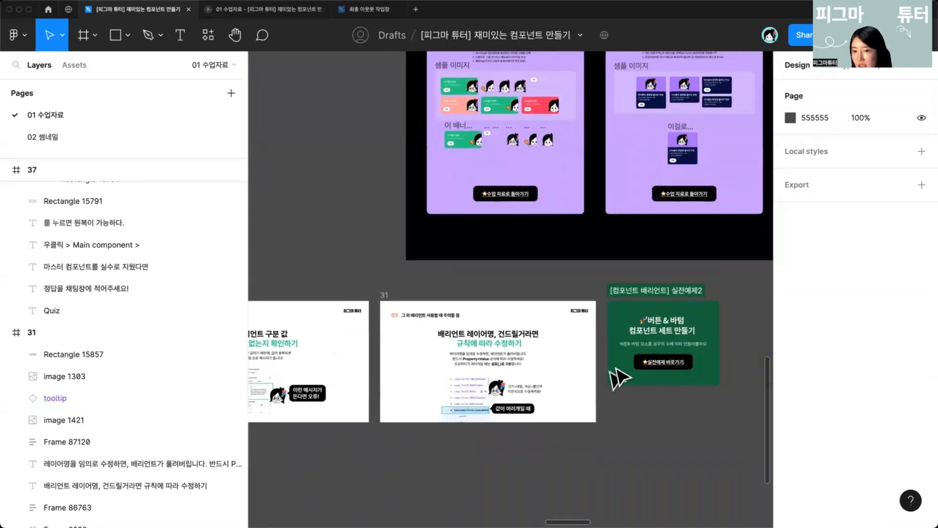
pyautogui.scroll(5, 674, 390)
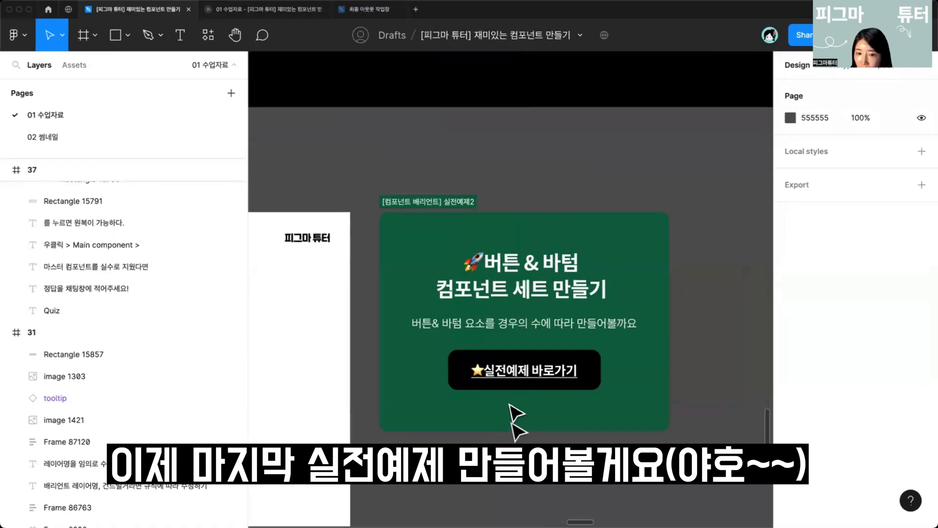
pyautogui.click(508, 372)
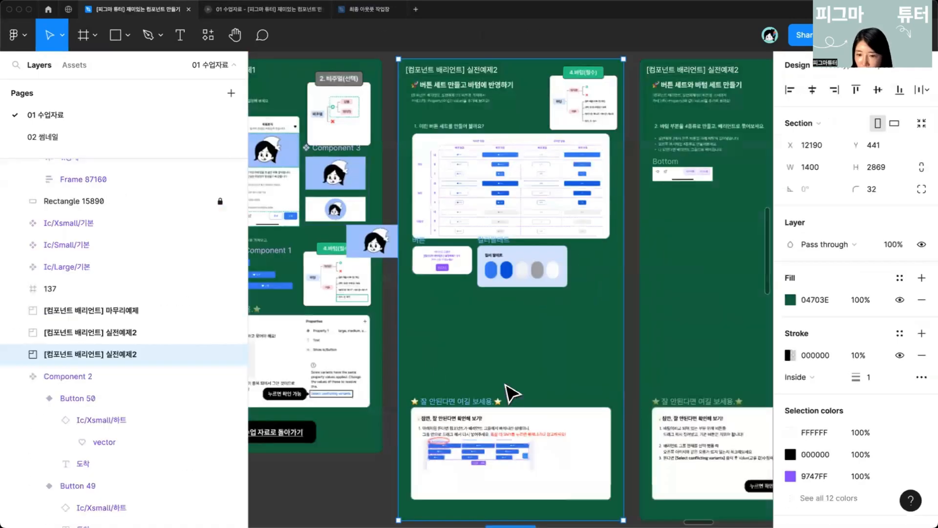
pyautogui.scroll(-3, 506, 385)
pyautogui.scroll(4, 462, 331)
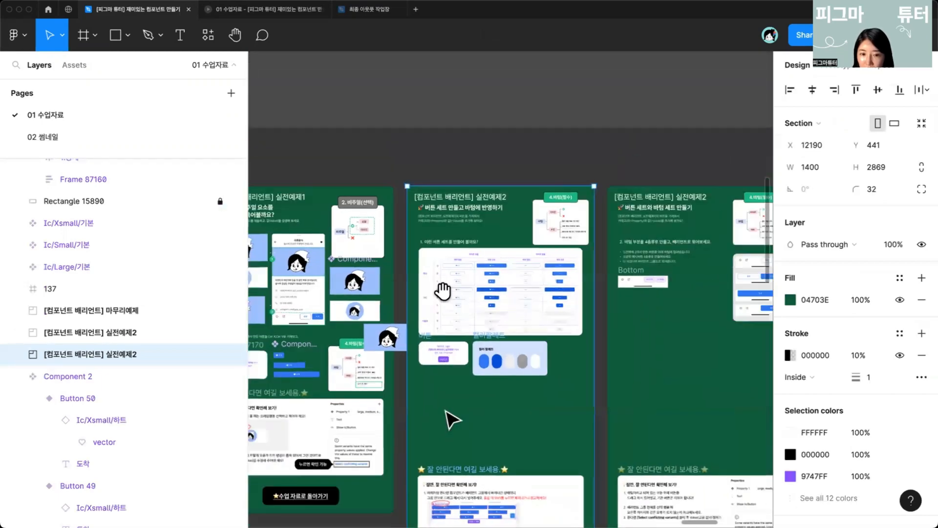
pyautogui.moveTo(443, 298); pyautogui.dragTo(446, 337)
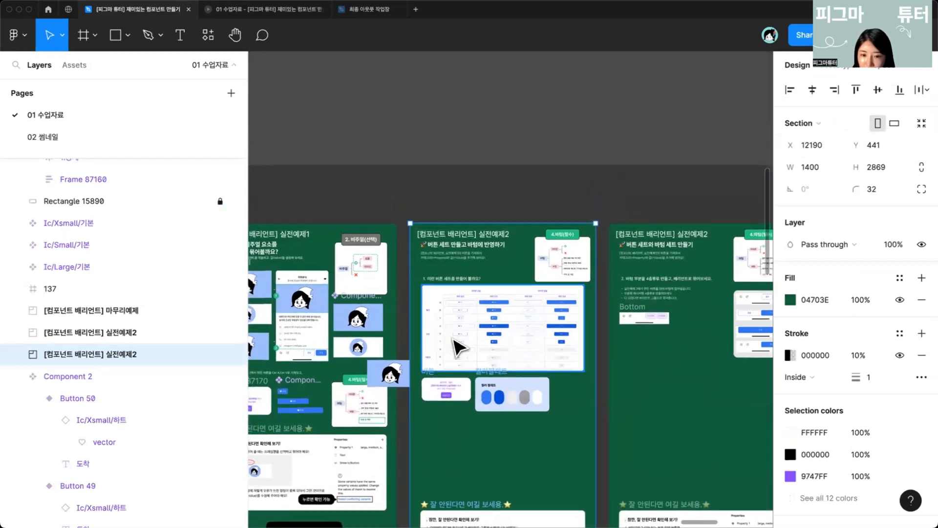
pyautogui.scroll(5, 456, 344)
pyautogui.scroll(4, 459, 345)
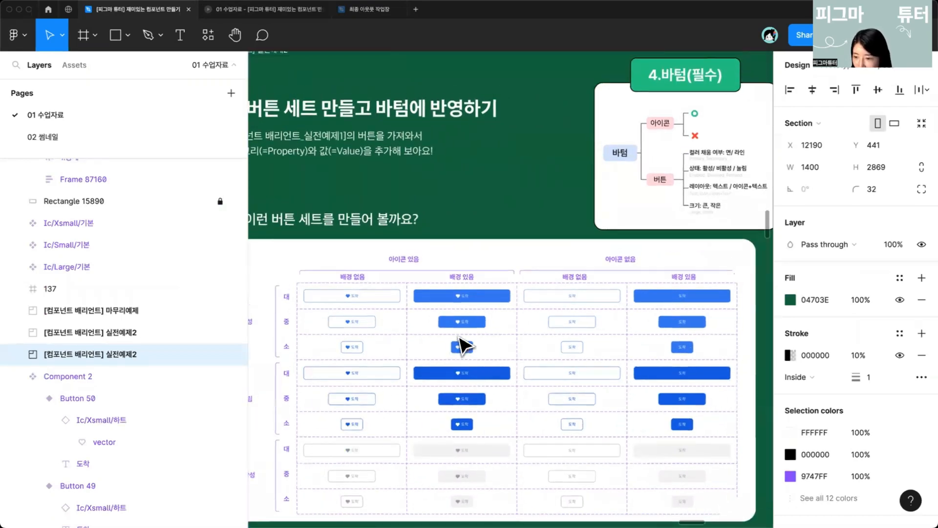
pyautogui.scroll(2, 462, 344)
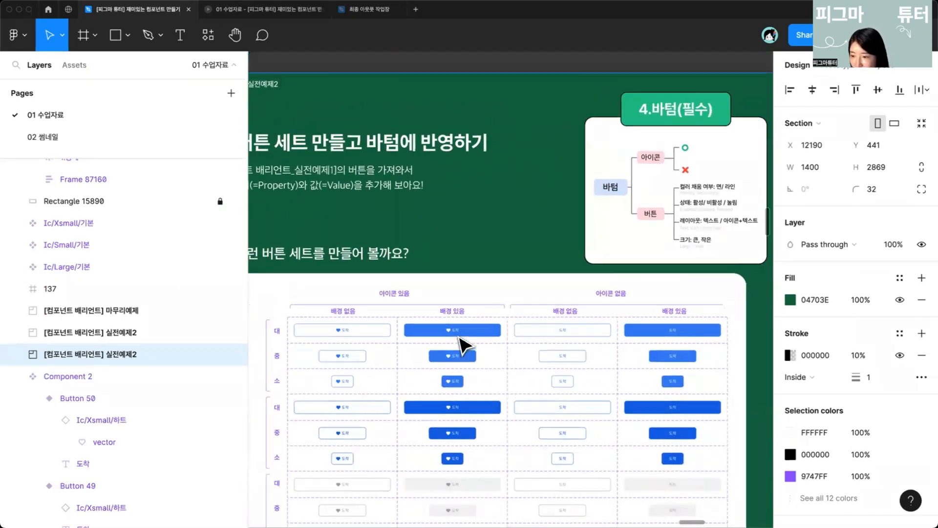
pyautogui.hscroll(1, 462, 345)
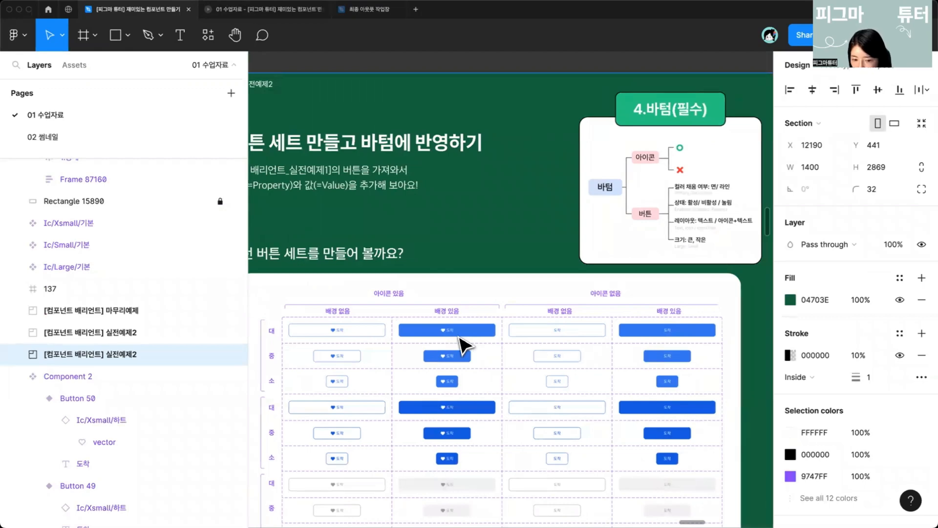
pyautogui.scroll(-2, 462, 344)
pyautogui.hscroll(-1, 462, 344)
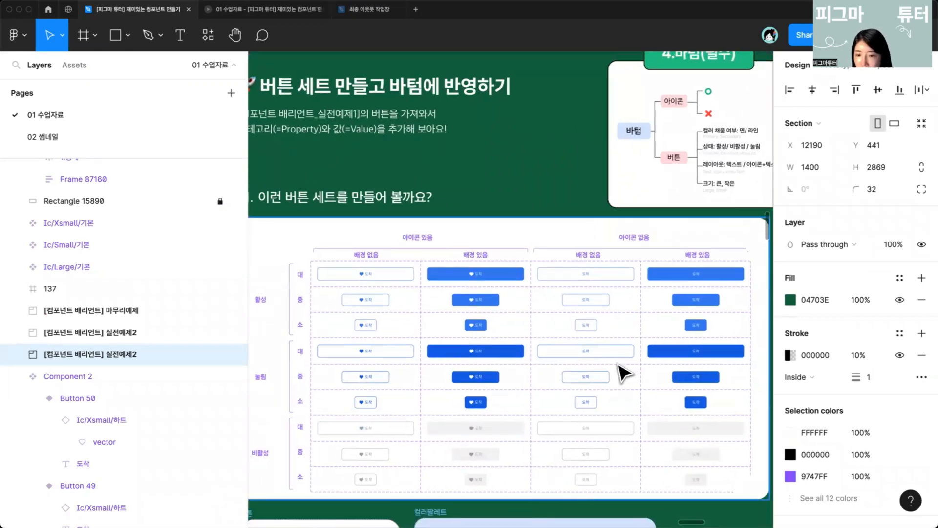
pyautogui.scroll(6, 618, 365)
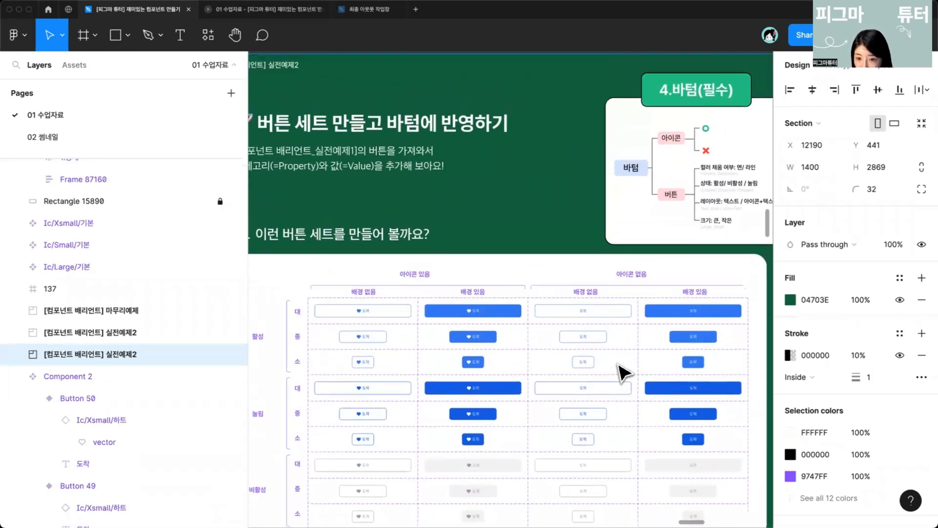
pyautogui.scroll(5, 683, 347)
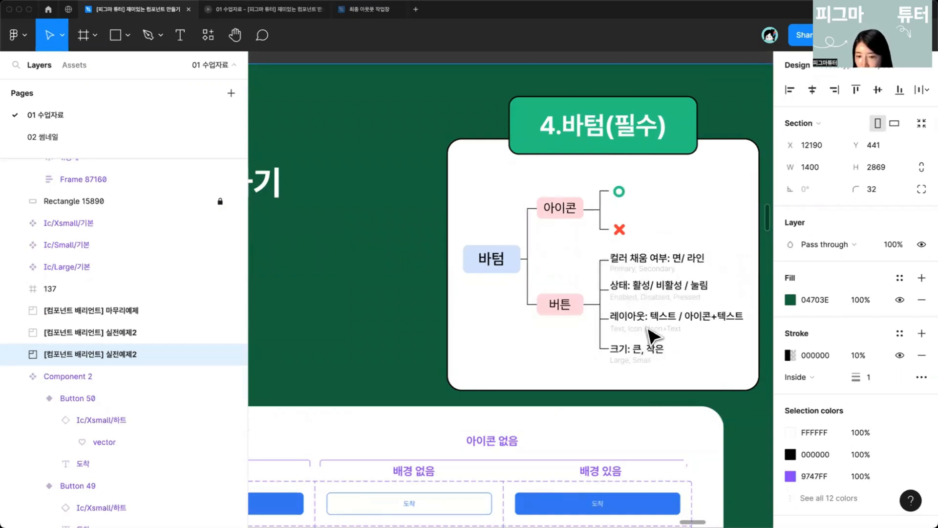
pyautogui.scroll(-5, 649, 332)
pyautogui.scroll(-3, 496, 367)
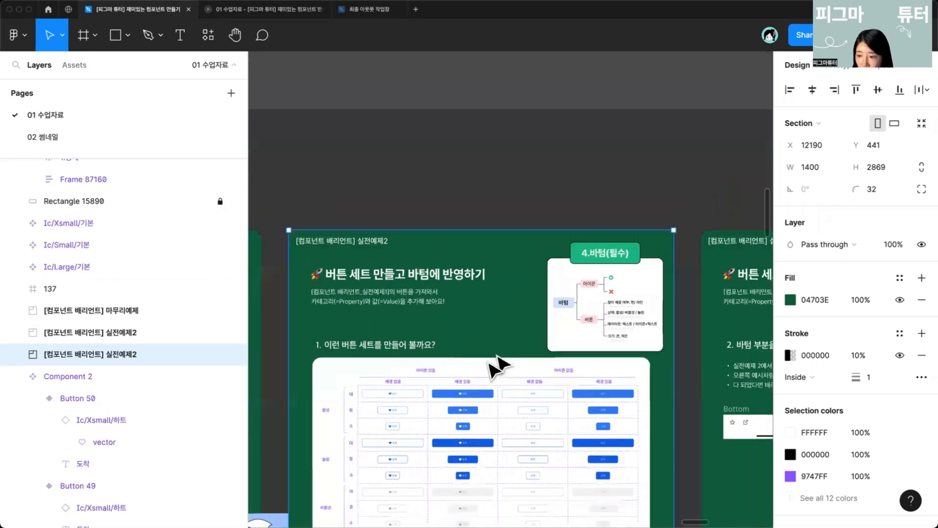
# Step: Move the Component 1 button variant set into the 실전예제2 section below the 버튼 card
pyautogui.moveTo(491, 361); pyautogui.dragTo(684, 171)
pyautogui.scroll(-4, 597, 283)
pyautogui.moveTo(462, 393); pyautogui.dragTo(509, 337)
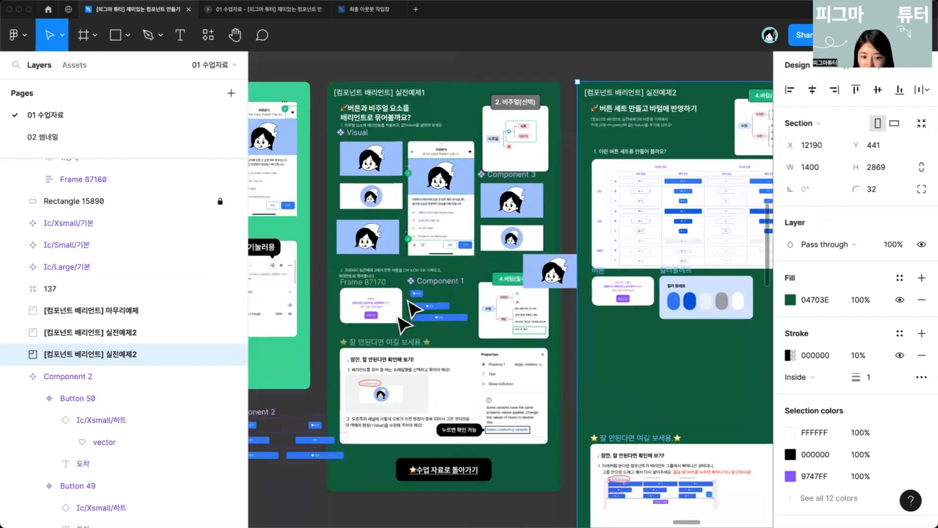
pyautogui.scroll(3, 440, 272)
pyautogui.click(445, 274)
pyautogui.hscroll(5, 562, 342)
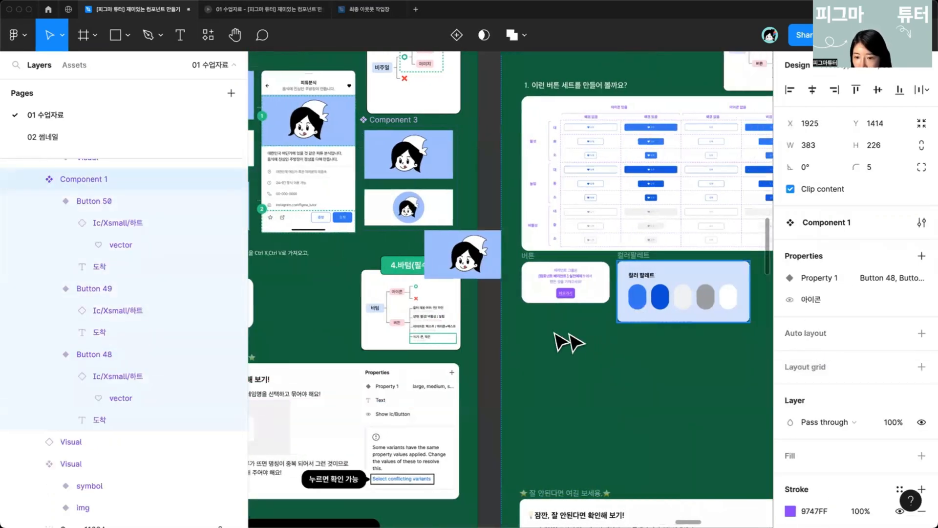
pyautogui.hotkey('ctrl', 'v')
pyautogui.scroll(-5, 586, 342)
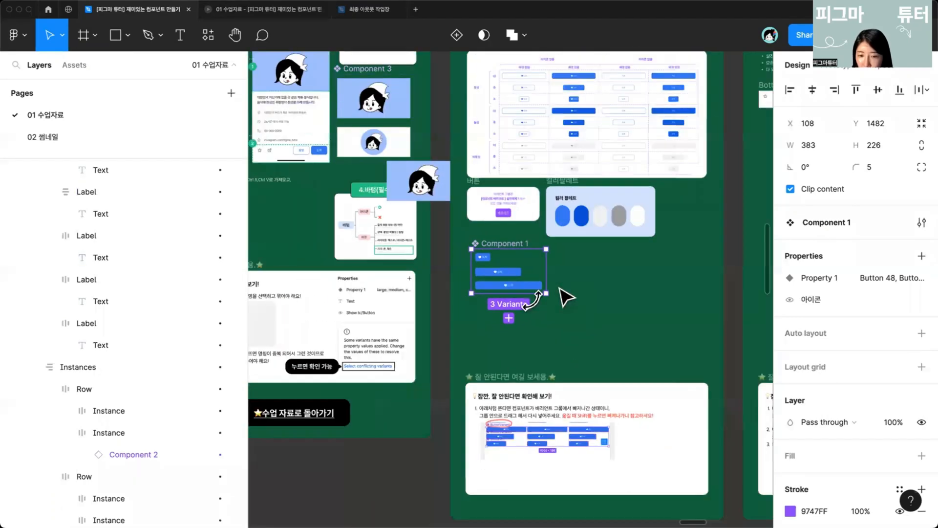
# Step: Enlarge the Component 1 component set to about 1255 × 626
pyautogui.scroll(3, 566, 297)
pyautogui.moveTo(544, 336); pyautogui.dragTo(696, 406)
pyautogui.scroll(2, 604, 369)
pyautogui.scroll(2, 594, 364)
pyautogui.moveTo(594, 366); pyautogui.dragTo(566, 368)
pyautogui.press('space')
pyautogui.moveTo(631, 321); pyautogui.dragTo(576, 374)
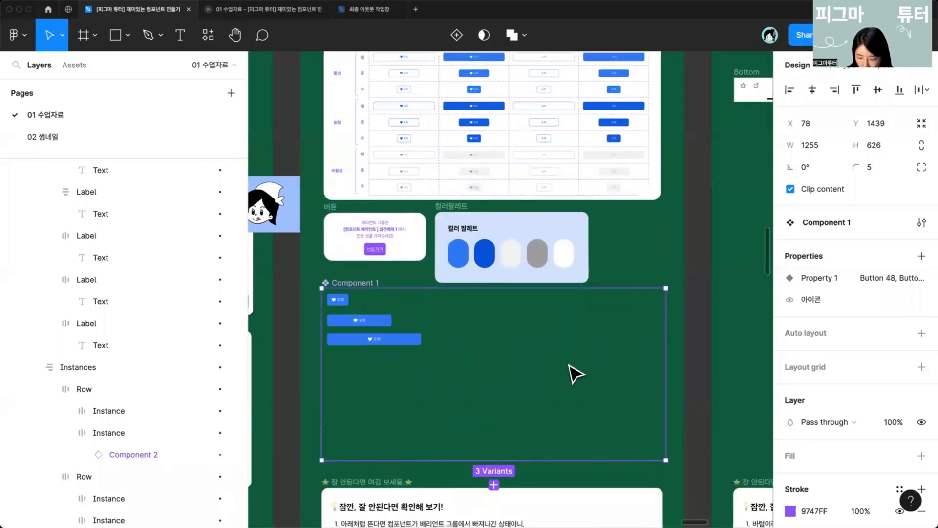
# Step: Add a white FFFFFF fill to the Component 1 component set
pyautogui.press('super+backslash')
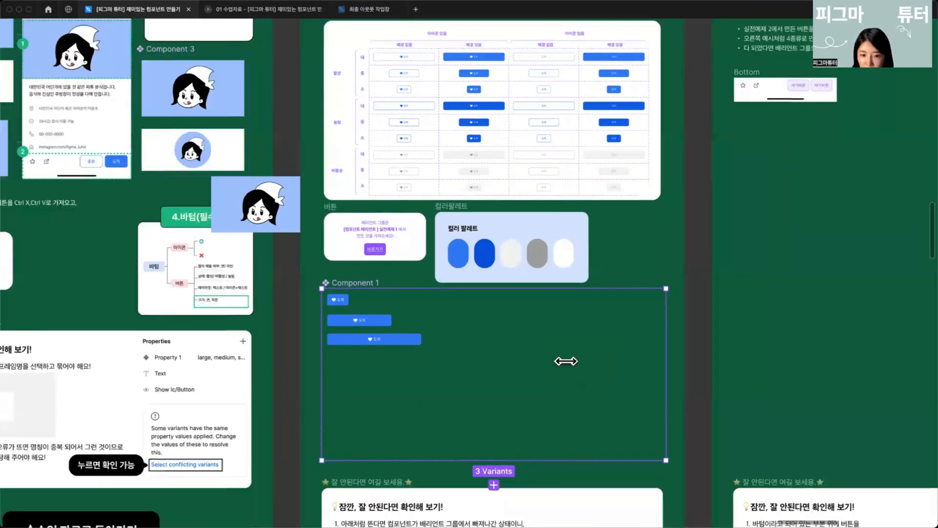
pyautogui.press('super+backslash')
pyautogui.press('Escape')
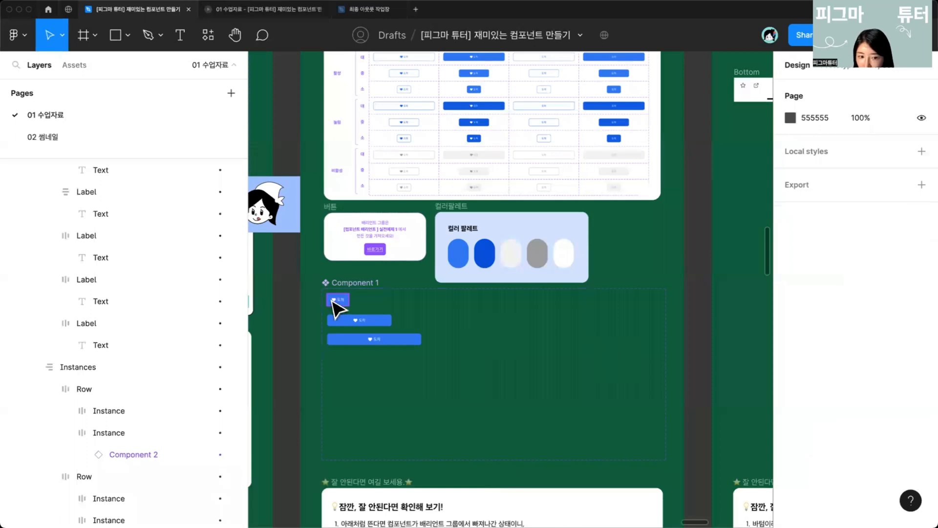
pyautogui.click(351, 294)
pyautogui.click(921, 455)
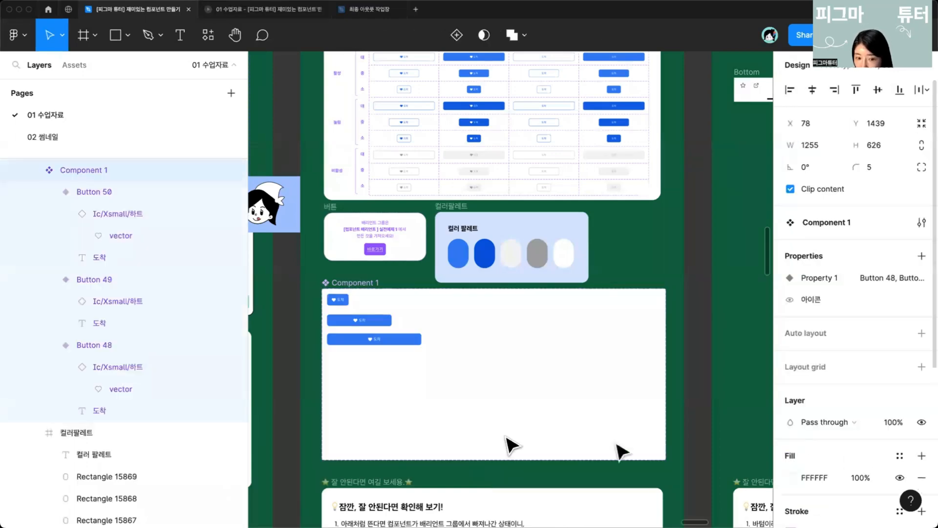
# Step: Duplicate the three button variants twice, placing the copies as two more columns inside the Component 1 set
pyautogui.scroll(5, 325, 318)
pyautogui.click(334, 313)
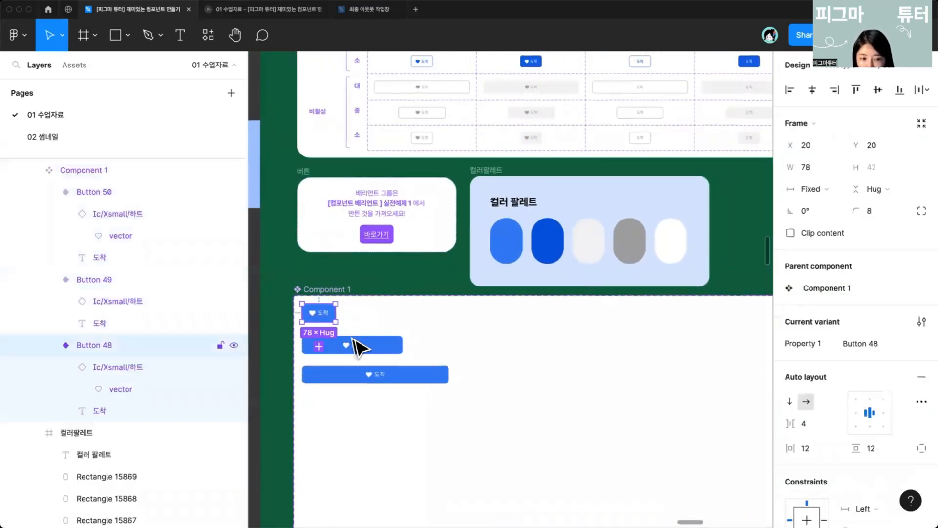
pyautogui.keyDown('shift'); pyautogui.click(361, 346); pyautogui.keyUp('shift')
pyautogui.click(372, 377)
pyautogui.hscroll(5, 367, 374)
pyautogui.hscroll(-5, 360, 369)
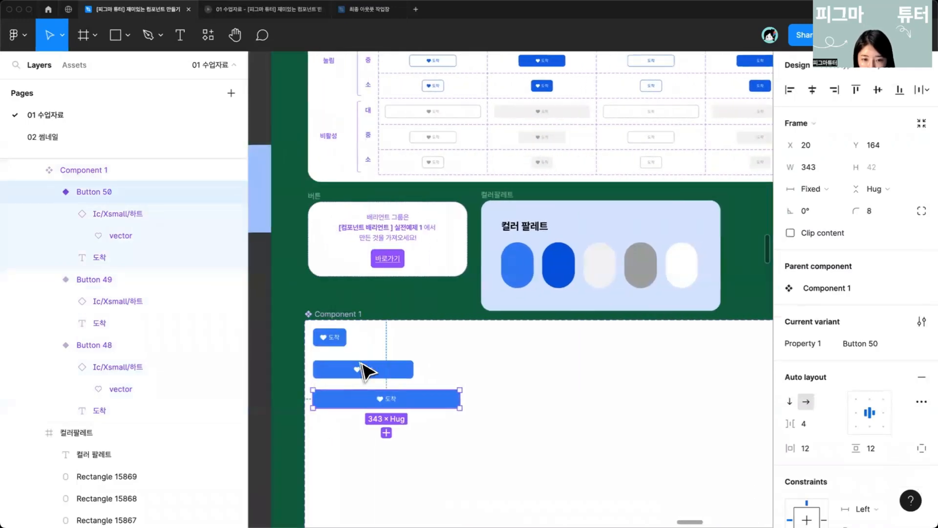
pyautogui.keyDown('shift'); pyautogui.click(350, 363); pyautogui.keyUp('shift')
pyautogui.keyDown('shift'); pyautogui.click(338, 339); pyautogui.keyUp('shift')
pyautogui.moveTo(348, 379); pyautogui.dragTo(353, 388)
pyautogui.moveTo(356, 386); pyautogui.dragTo(514, 385)
pyautogui.hscroll(4, 454, 388)
pyautogui.moveTo(400, 385); pyautogui.dragTo(569, 389)
# Step: Try to recolor the middle column of buttons with the palette's dark blue using the eyedropper, then undo it
pyautogui.scroll(-8, 528, 425)
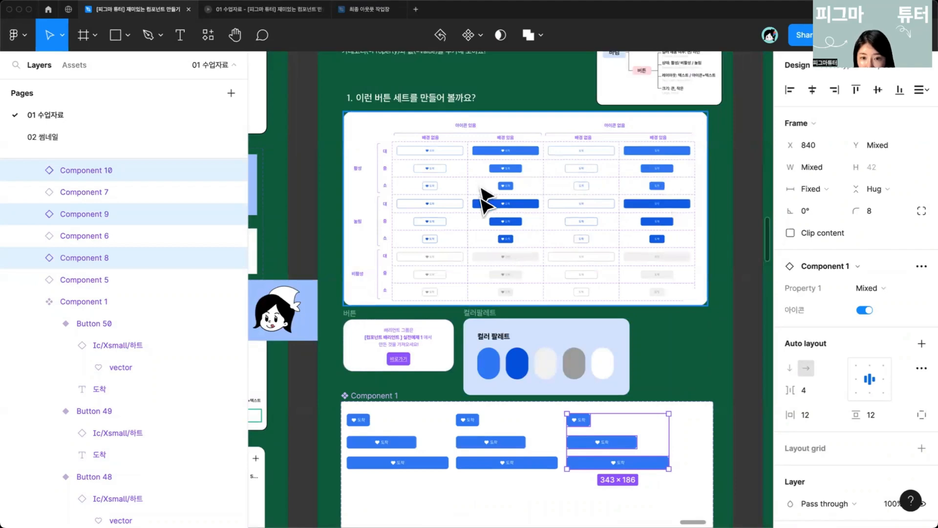
pyautogui.scroll(5, 508, 366)
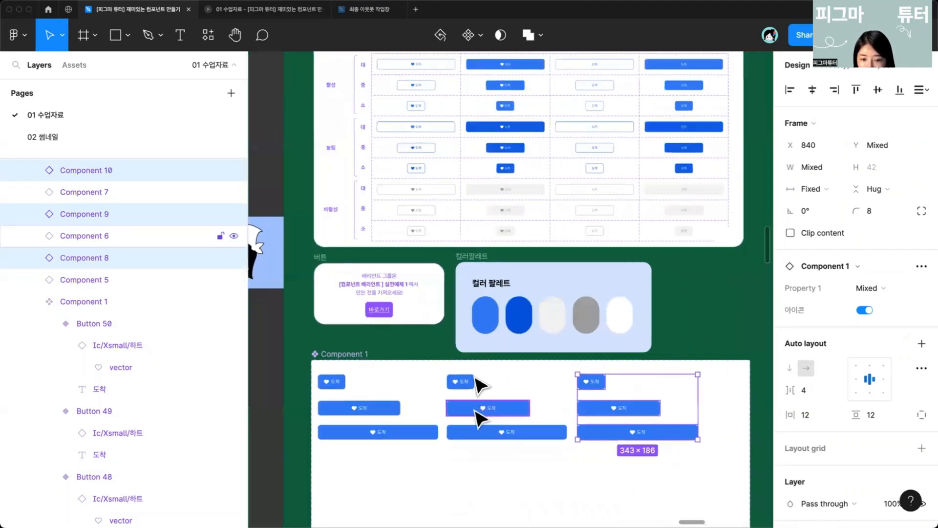
pyautogui.scroll(2, 455, 444)
pyautogui.click(462, 431)
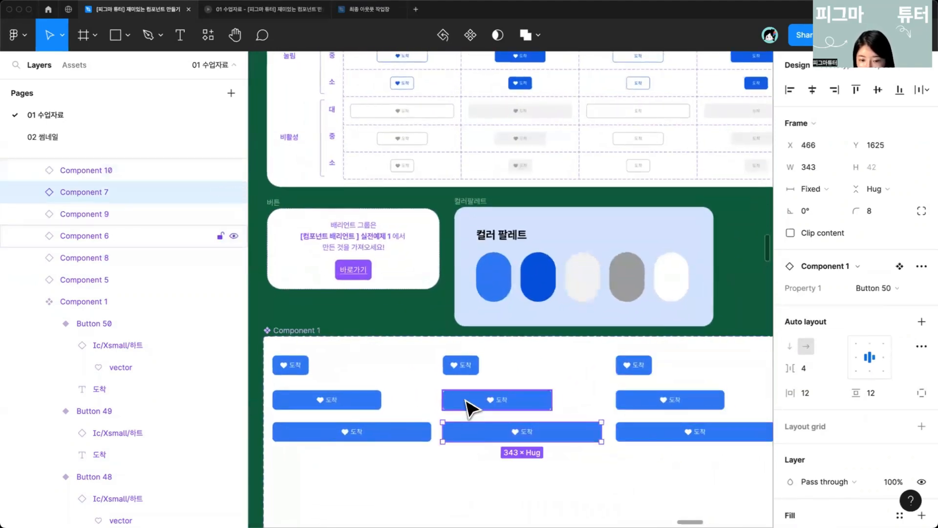
pyautogui.keyDown('shift'); pyautogui.click(467, 401); pyautogui.keyUp('shift')
pyautogui.keyDown('shift'); pyautogui.click(475, 364); pyautogui.keyUp('shift')
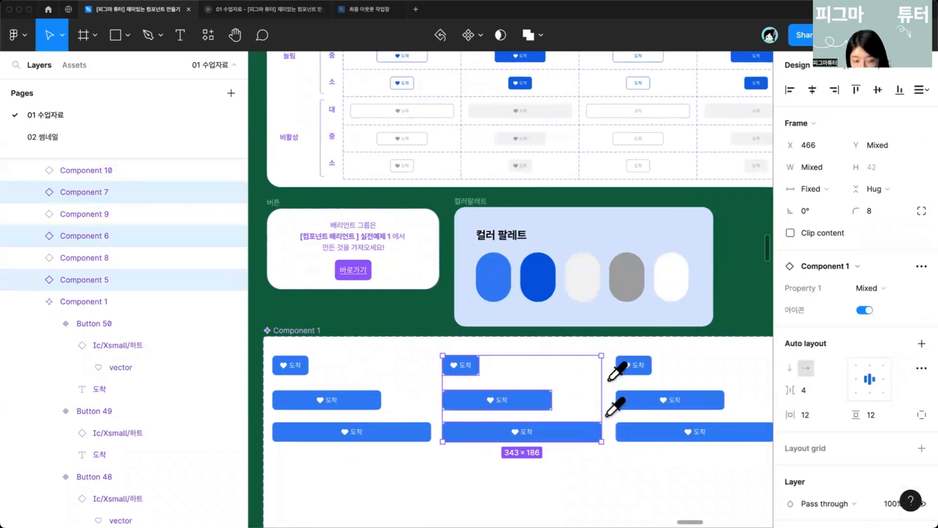
pyautogui.click(536, 273)
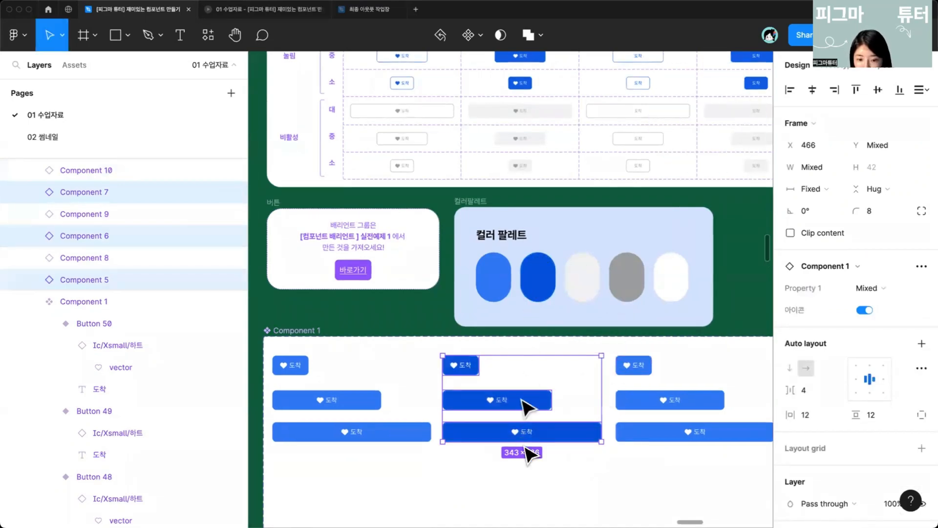
pyautogui.click(517, 486)
pyautogui.click(484, 430)
pyautogui.keyDown('shift'); pyautogui.click(479, 400); pyautogui.keyUp('shift')
pyautogui.keyDown('shift'); pyautogui.click(469, 364); pyautogui.keyUp('shift')
pyautogui.scroll(-5, 767, 420)
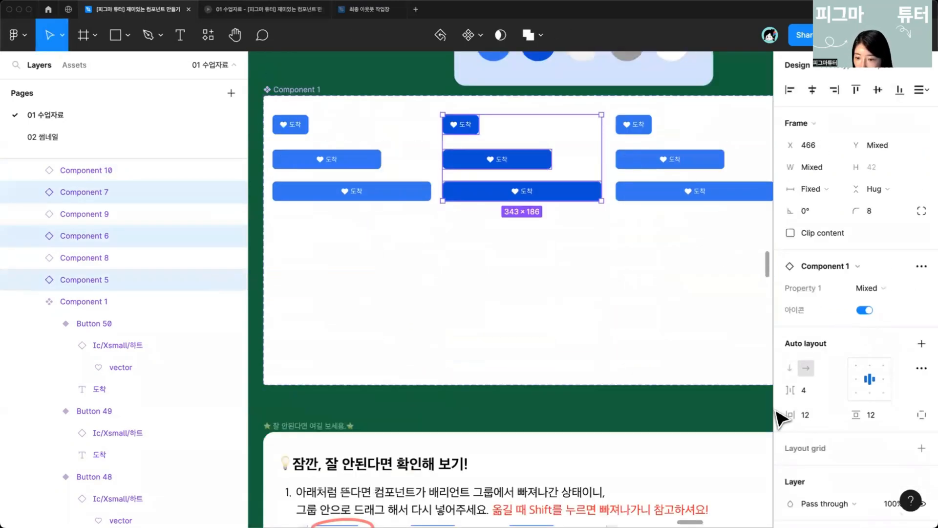
pyautogui.scroll(-7, 521, 320)
pyautogui.scroll(11, 520, 329)
pyautogui.keyDown('shift'); pyautogui.click(465, 304); pyautogui.keyUp('shift')
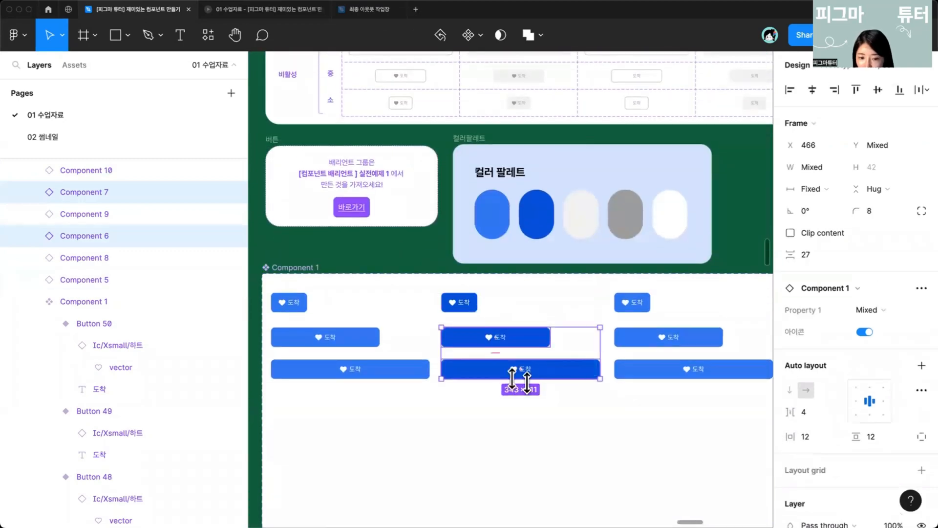
pyautogui.press('super+z')
pyautogui.press('super+z')
pyautogui.press('super+z')
pyautogui.press('super+z')
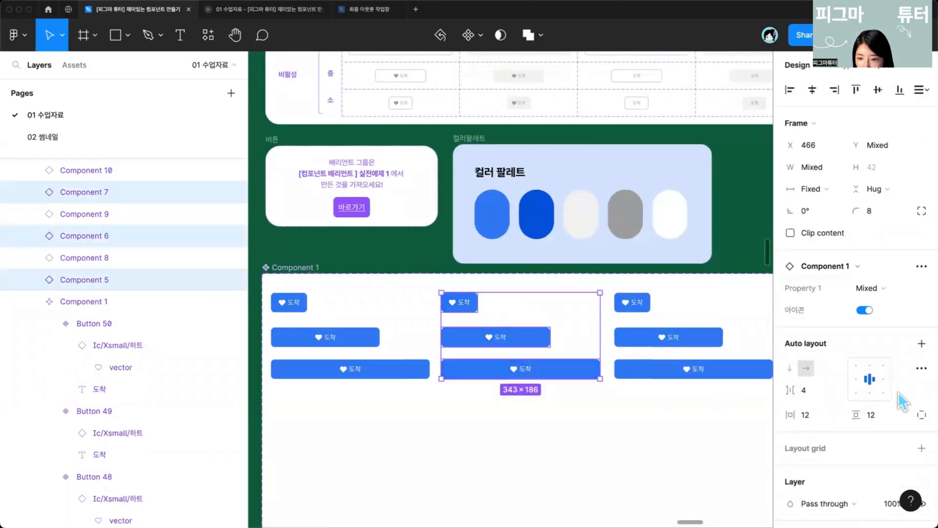
# Step: Change the middle column's blue selection color to 0158E1 by sampling the palette's dark blue swatch
pyautogui.scroll(-10, 862, 373)
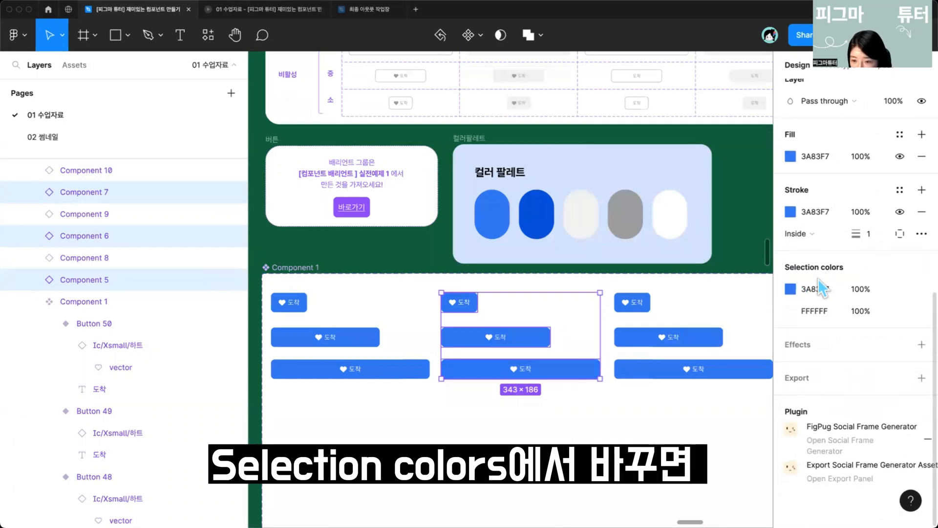
pyautogui.click(817, 289)
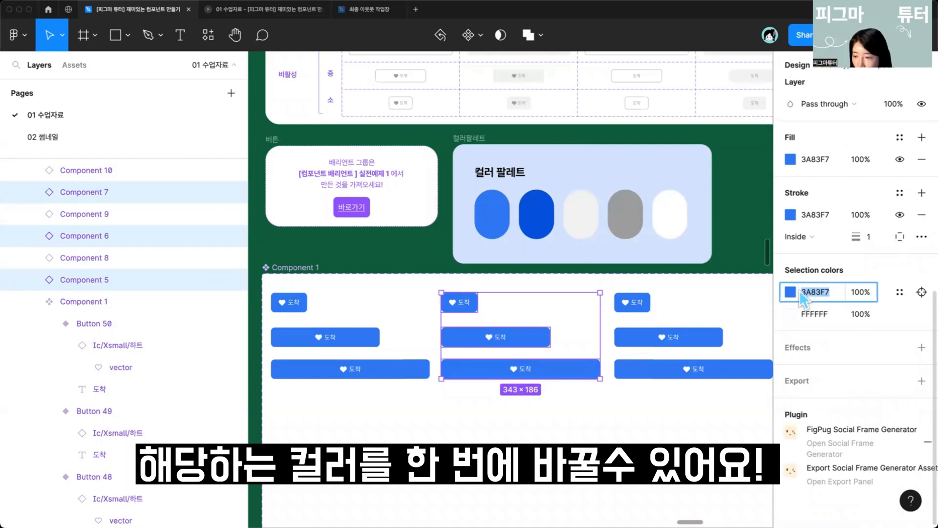
pyautogui.click(784, 292)
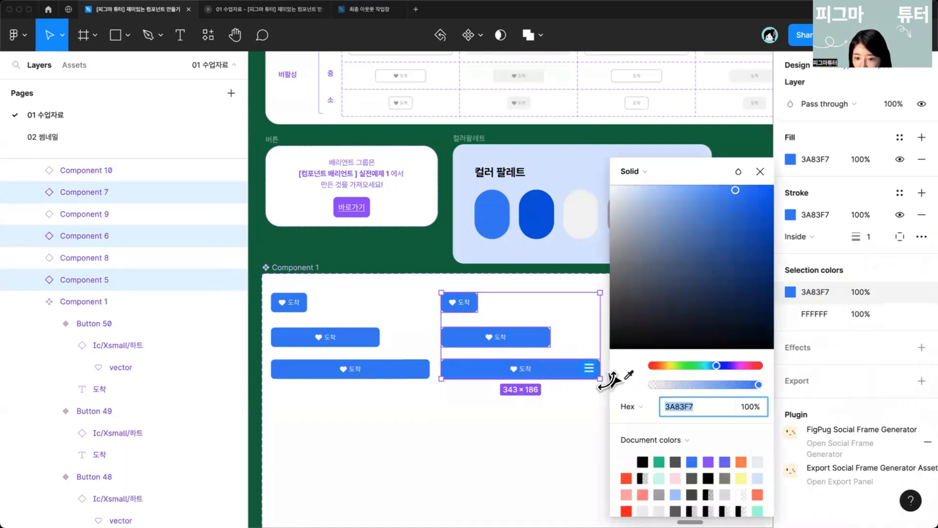
pyautogui.click(629, 375)
pyautogui.click(543, 213)
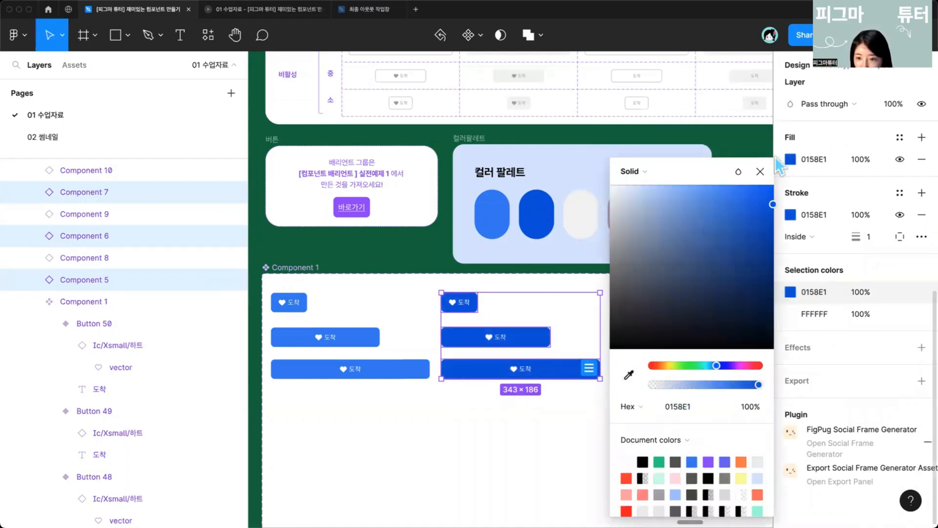
pyautogui.click(761, 172)
pyautogui.click(568, 443)
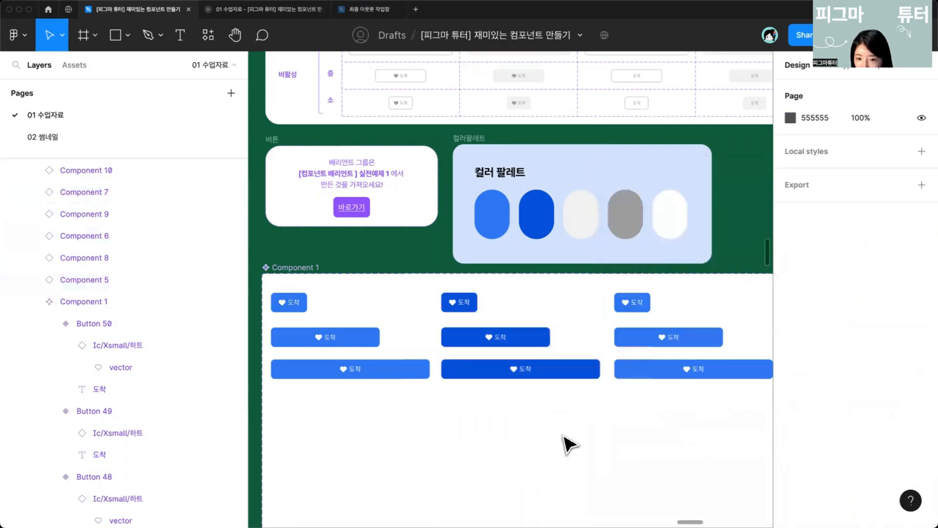
# Step: Set the third column buttons' fill to F3F3F3 by sampling the palette's light gray swatch
pyautogui.scroll(5, 561, 442)
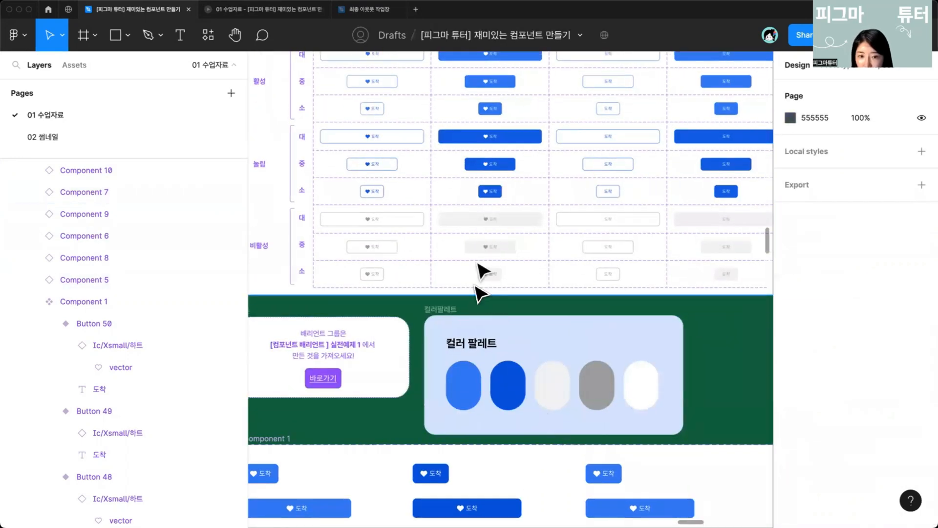
pyautogui.scroll(-3, 538, 342)
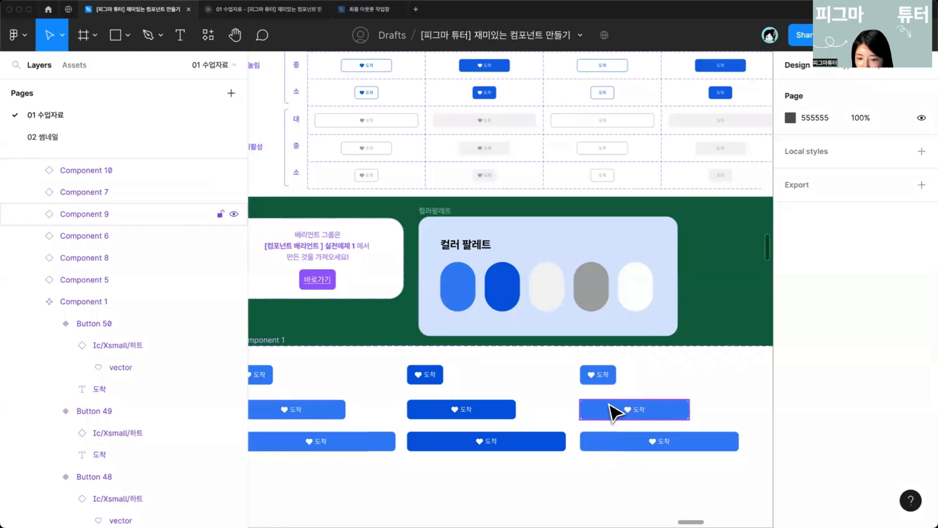
pyautogui.click(614, 414)
pyautogui.keyDown('shift'); pyautogui.click(618, 442); pyautogui.keyUp('shift')
pyautogui.keyDown('shift'); pyautogui.click(608, 377); pyautogui.keyUp('shift')
pyautogui.scroll(-3, 814, 405)
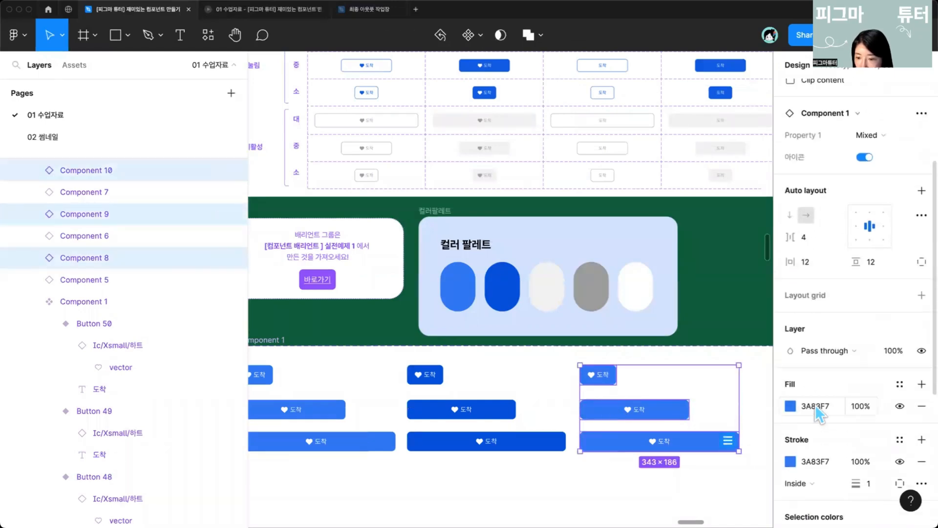
pyautogui.scroll(-2, 816, 410)
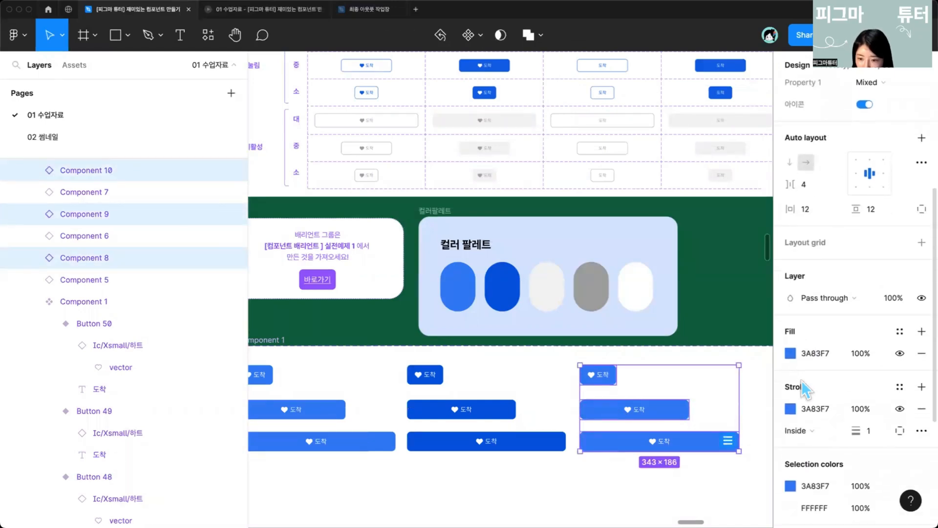
pyautogui.scroll(-1, 792, 360)
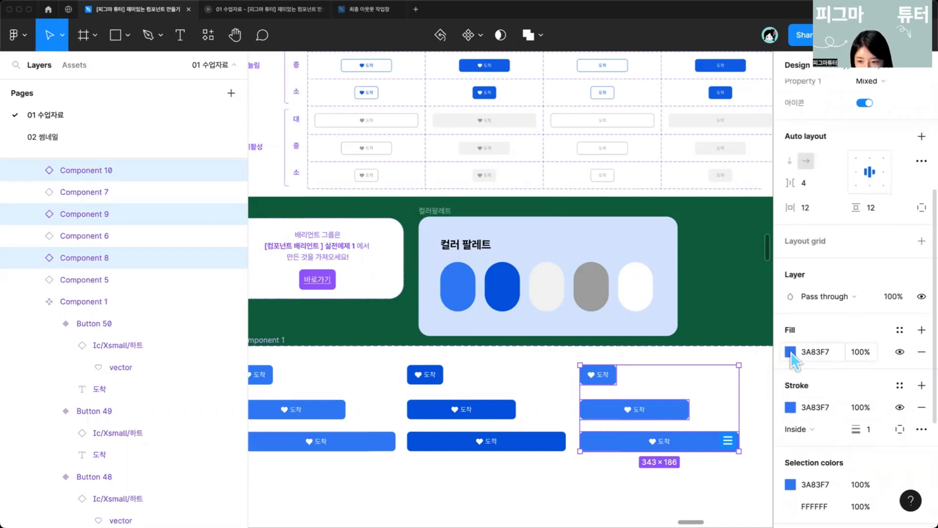
pyautogui.click(789, 351)
pyautogui.click(678, 172)
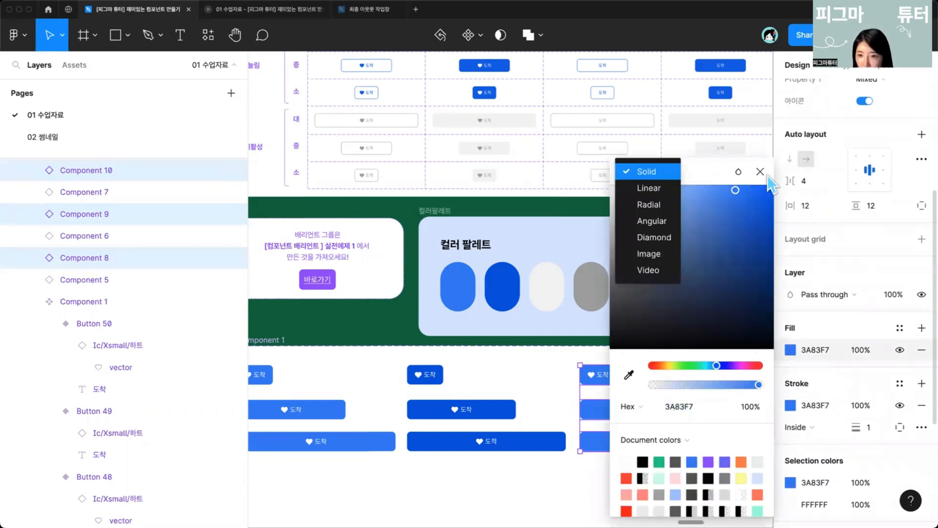
pyautogui.click(698, 172)
pyautogui.moveTo(700, 171); pyautogui.dragTo(780, 175)
pyautogui.click(713, 372)
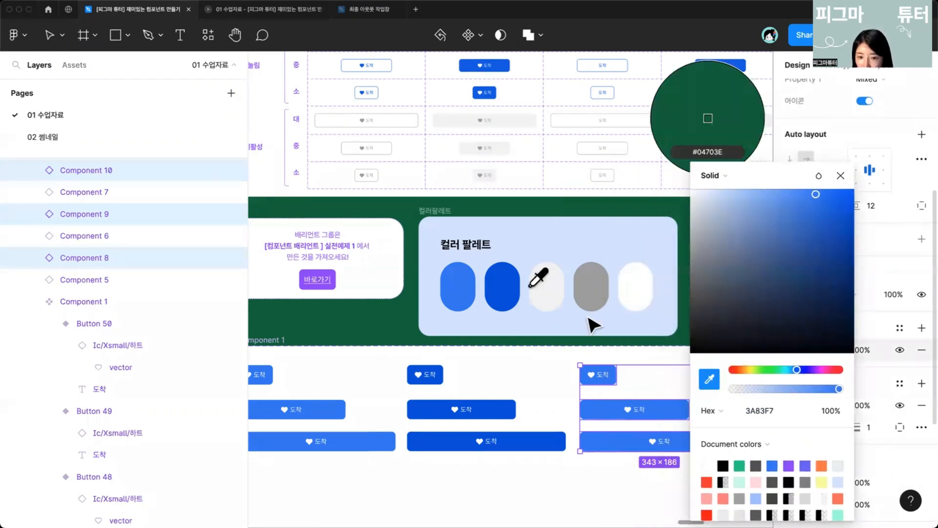
pyautogui.click(543, 284)
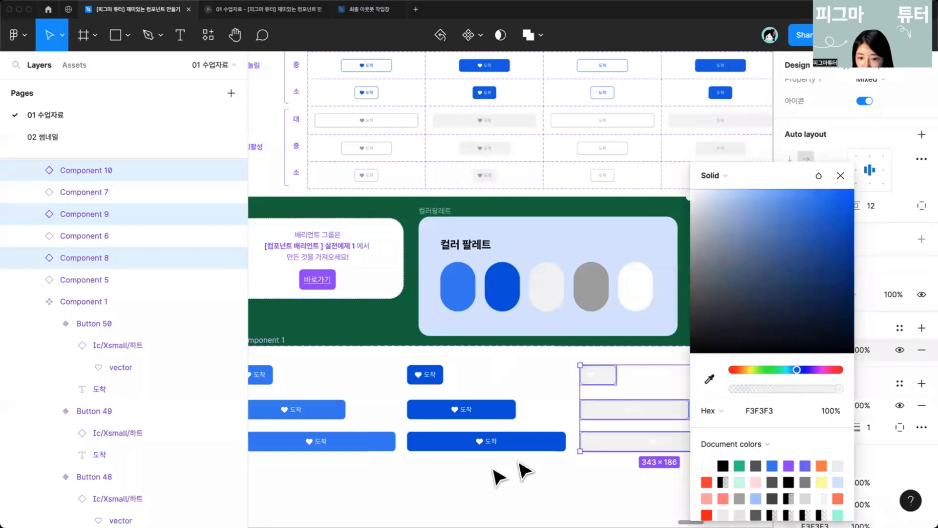
pyautogui.click(840, 175)
# Step: Duplicate the light gray button column three times to build a second row of three gray columns
pyautogui.scroll(-3, 586, 425)
pyautogui.click(619, 404)
pyautogui.scroll(3, 620, 406)
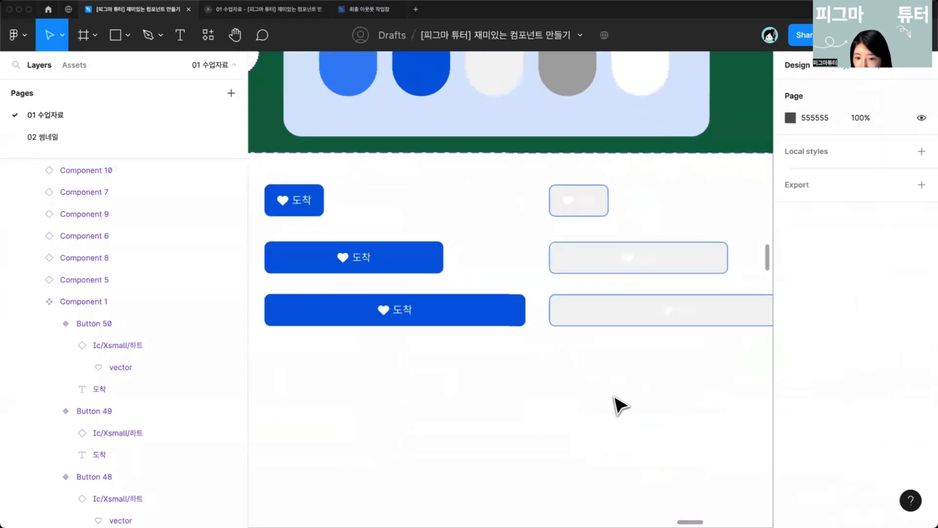
pyautogui.scroll(-5, 619, 404)
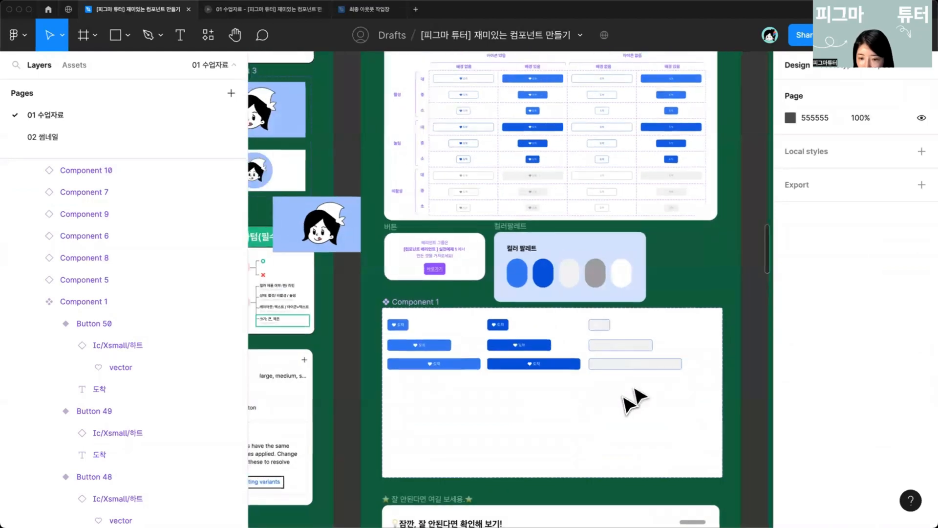
pyautogui.scroll(2, 618, 396)
pyautogui.moveTo(620, 409); pyautogui.dragTo(602, 318)
pyautogui.keyDown('shift'); pyautogui.click(653, 334); pyautogui.keyUp('shift')
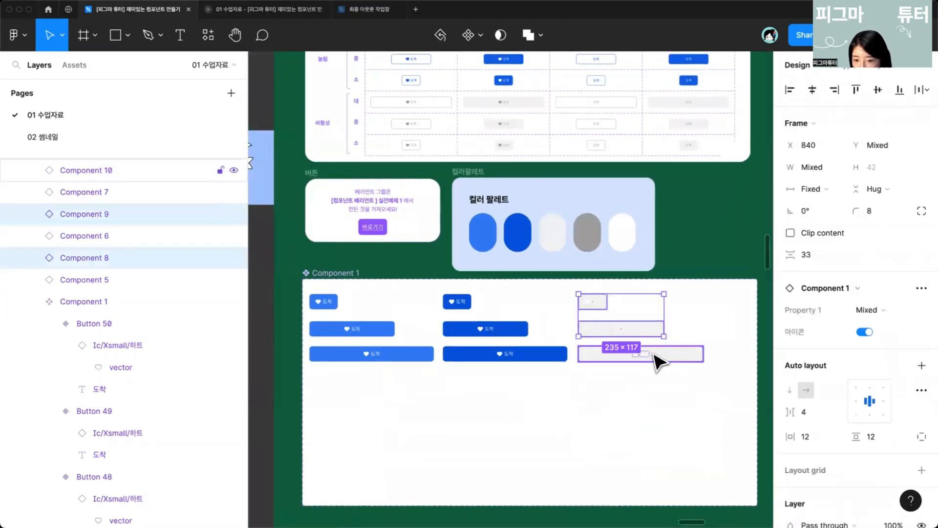
pyautogui.keyDown('shift'); pyautogui.click(655, 361); pyautogui.keyUp('shift')
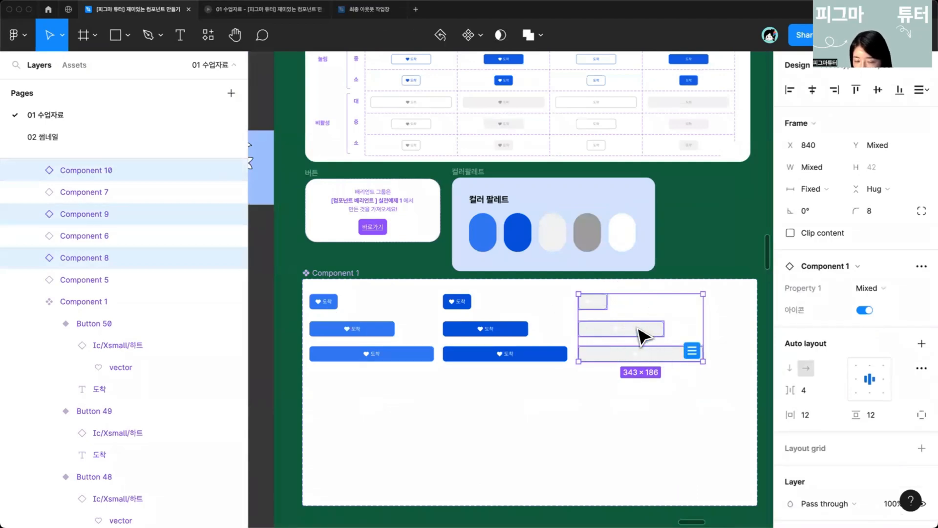
pyautogui.moveTo(643, 335); pyautogui.dragTo(579, 440)
pyautogui.moveTo(539, 435); pyautogui.dragTo(446, 455)
pyautogui.moveTo(452, 415); pyautogui.dragTo(518, 378)
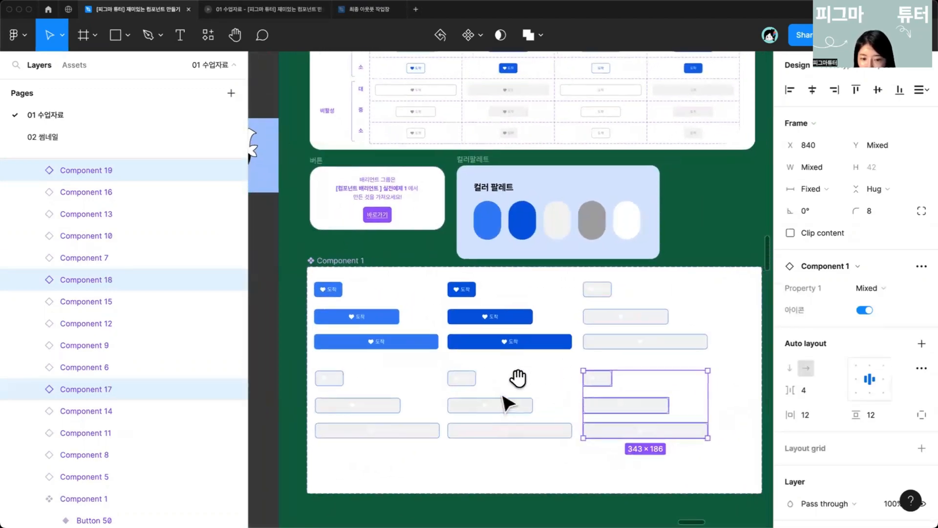
# Step: Set the top gray column's stroke color to A6A6A6 by sampling the palette's medium gray swatch
pyautogui.scroll(5, 561, 335)
pyautogui.click(460, 300)
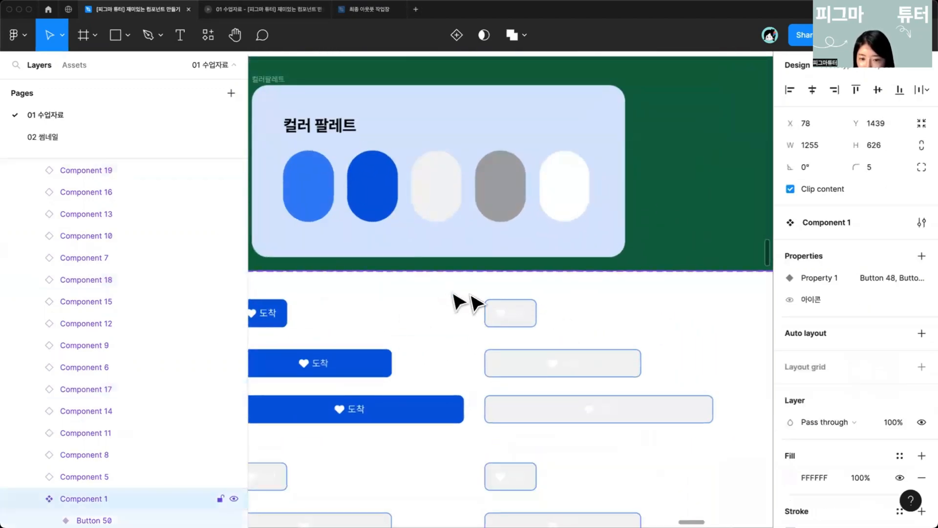
pyautogui.click(575, 370)
pyautogui.keyDown('shift'); pyautogui.click(572, 404); pyautogui.keyUp('shift')
pyautogui.keyDown('shift'); pyautogui.click(519, 319); pyautogui.keyUp('shift')
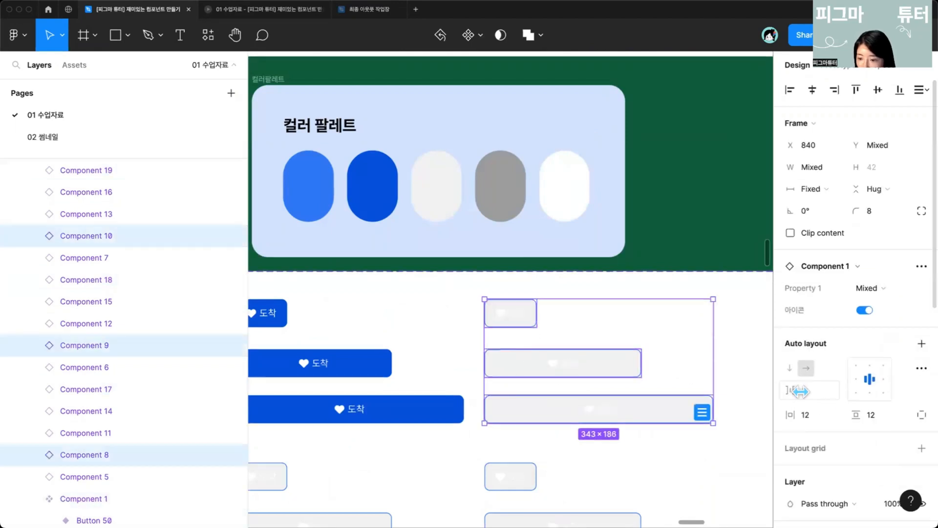
pyautogui.scroll(-10, 801, 391)
pyautogui.click(797, 247)
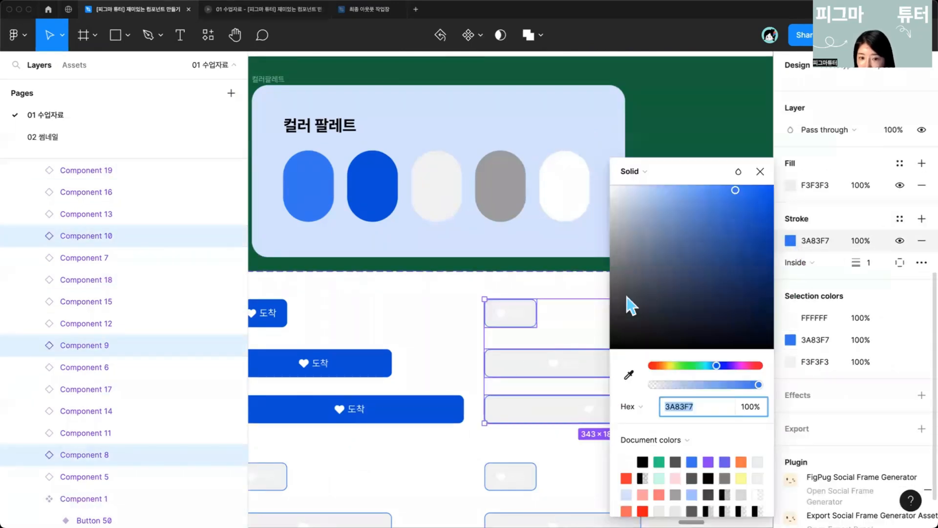
pyautogui.click(628, 375)
pyautogui.click(510, 197)
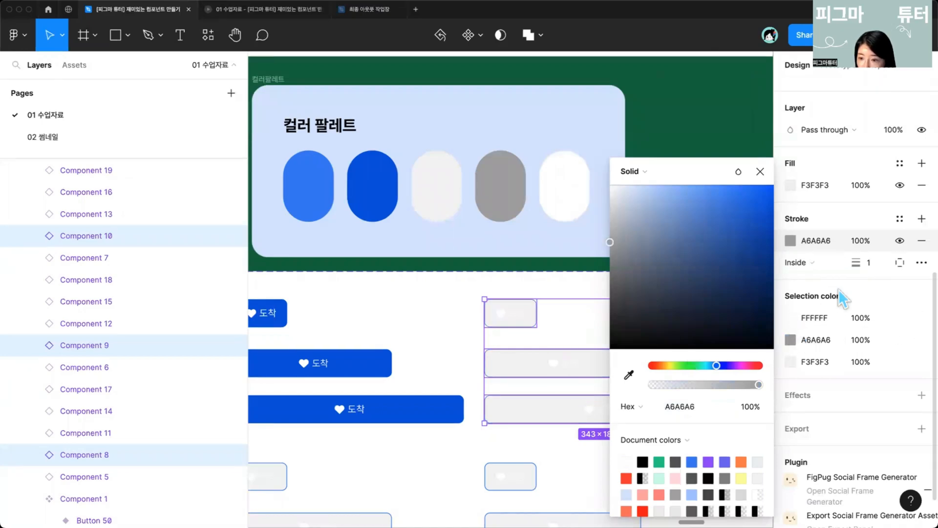
pyautogui.scroll(-1, 838, 289)
pyautogui.click(760, 171)
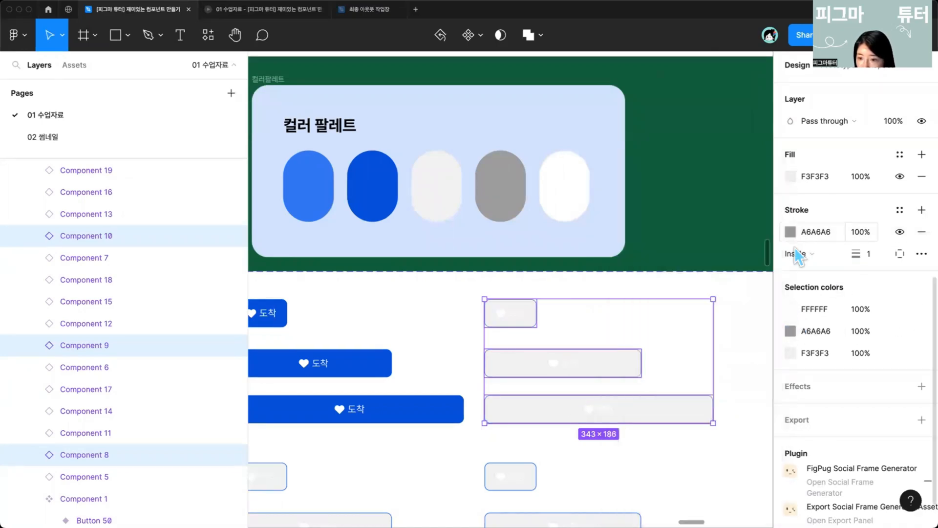
# Step: Change that column's white icon and label color to A6A6A6 using the eyedropper on the medium gray swatch
pyautogui.click(792, 309)
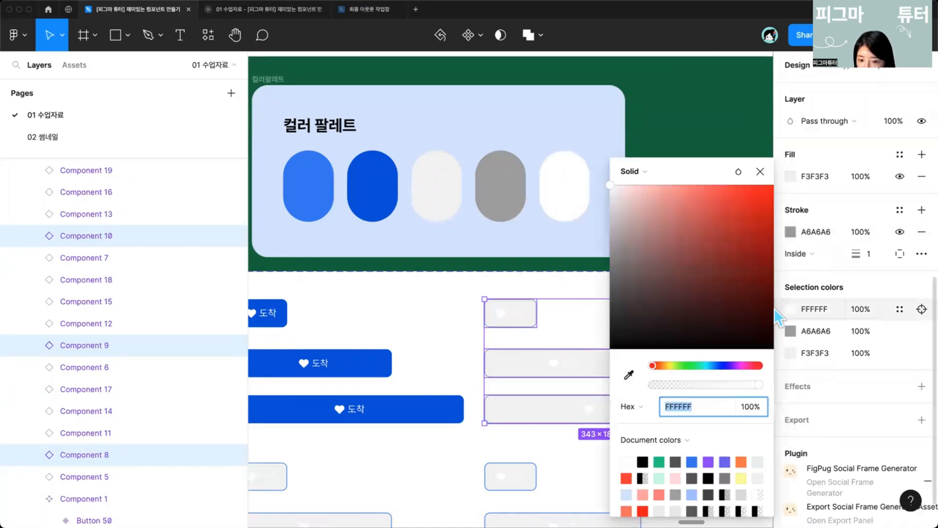
pyautogui.click(629, 376)
pyautogui.click(503, 175)
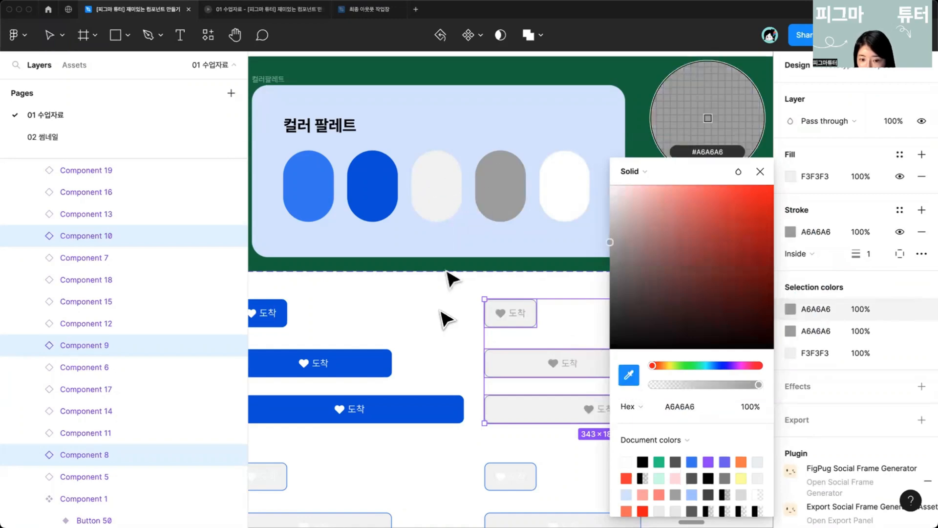
# Step: Review the reference button table and the Component 1 variant set across the canvas
pyautogui.click(448, 360)
pyautogui.scroll(-5, 448, 360)
pyautogui.hscroll(-2, 452, 359)
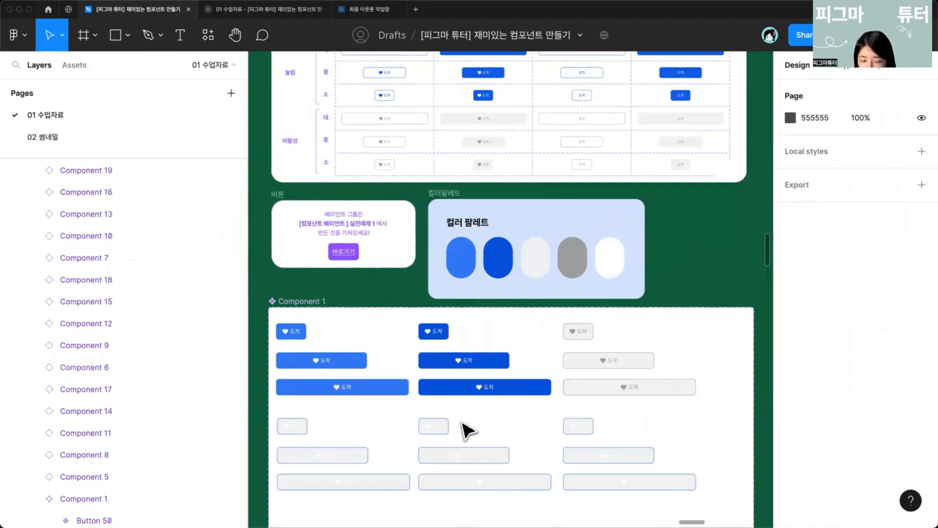
pyautogui.scroll(-3, 465, 429)
pyautogui.scroll(5, 444, 267)
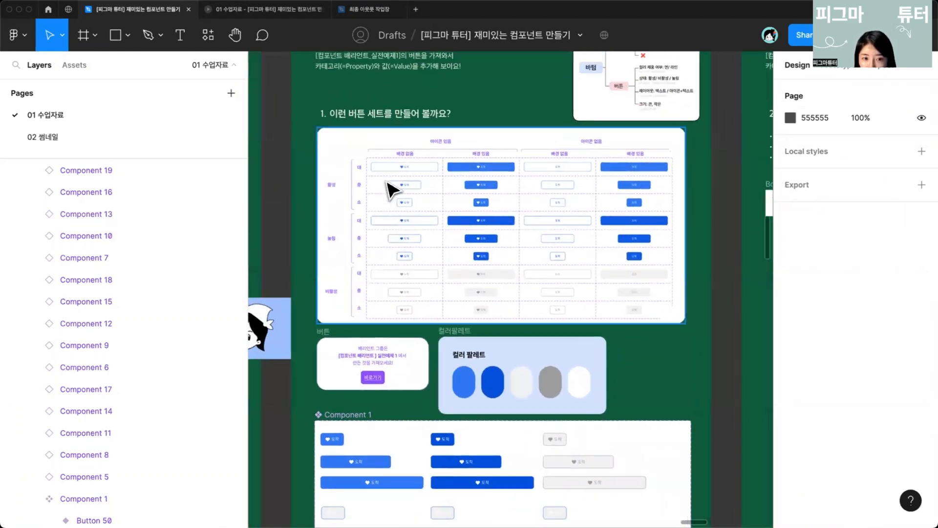
pyautogui.scroll(-4, 404, 387)
pyautogui.scroll(3, 442, 383)
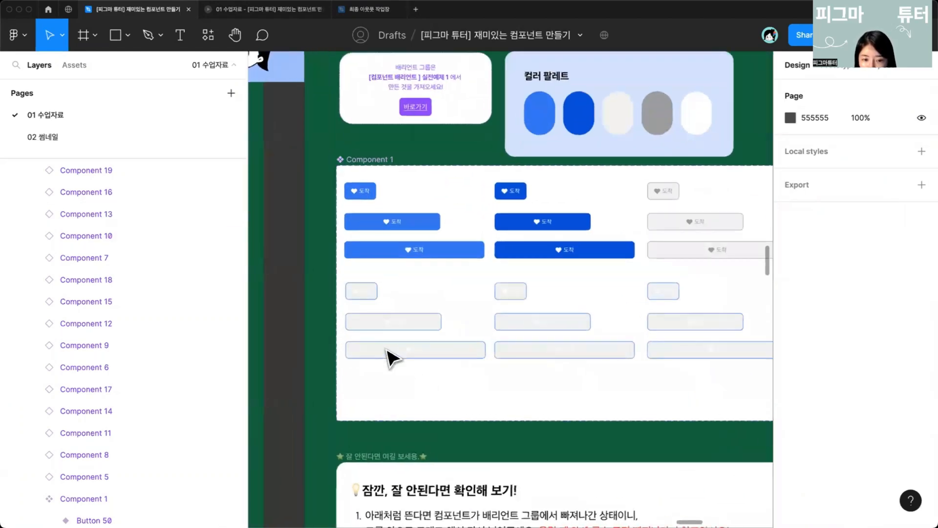
pyautogui.scroll(2, 391, 356)
pyautogui.scroll(1, 425, 383)
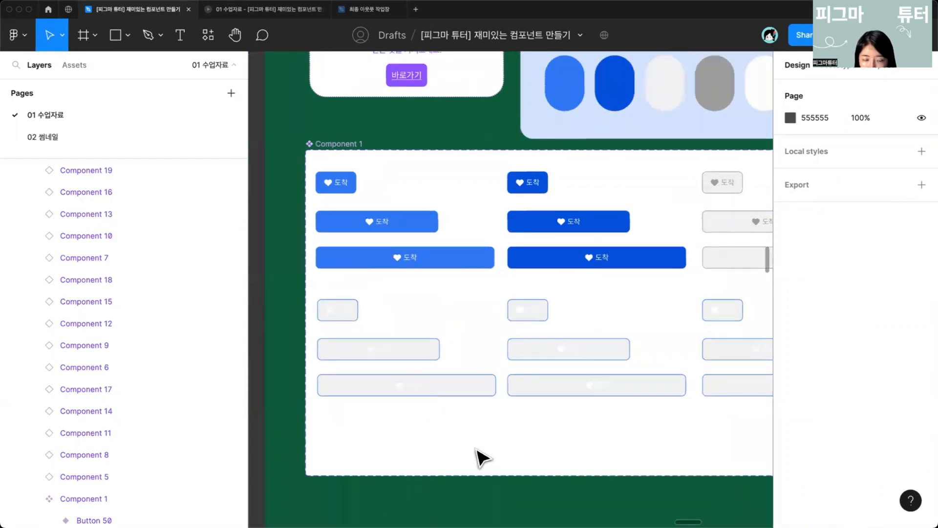
# Step: Recolor the first column's second-row button icons and labels to 3A83F7 using the eyedropper on the blue button
pyautogui.click(298, 298)
pyautogui.press('Escape')
pyautogui.click(396, 386)
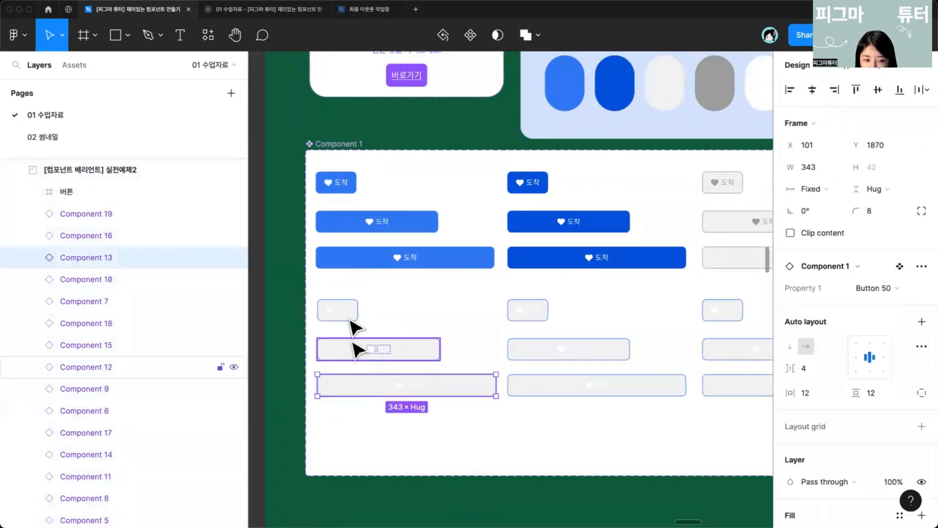
pyautogui.click(353, 343)
pyautogui.keyDown('shift'); pyautogui.click(349, 318); pyautogui.keyUp('shift')
pyautogui.keyDown('shift'); pyautogui.click(401, 389); pyautogui.keyUp('shift')
pyautogui.scroll(-6, 806, 405)
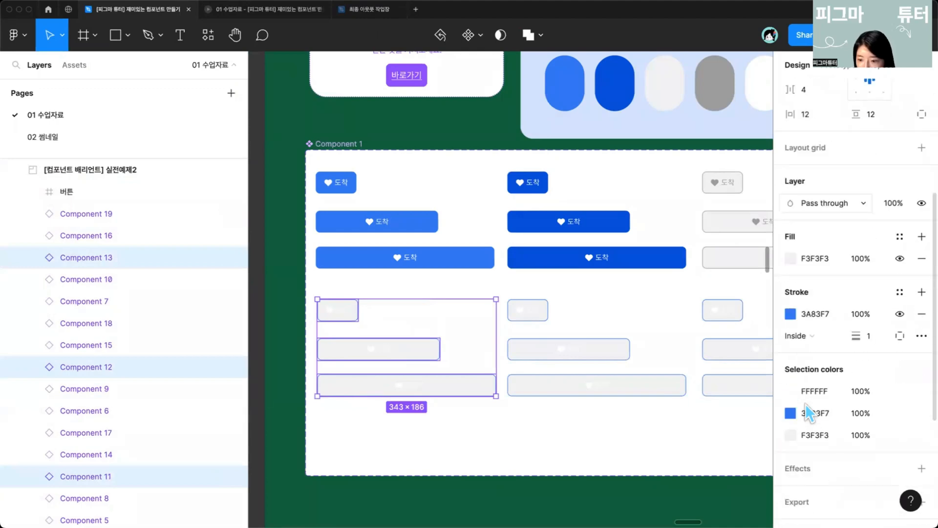
pyautogui.scroll(-3, 806, 413)
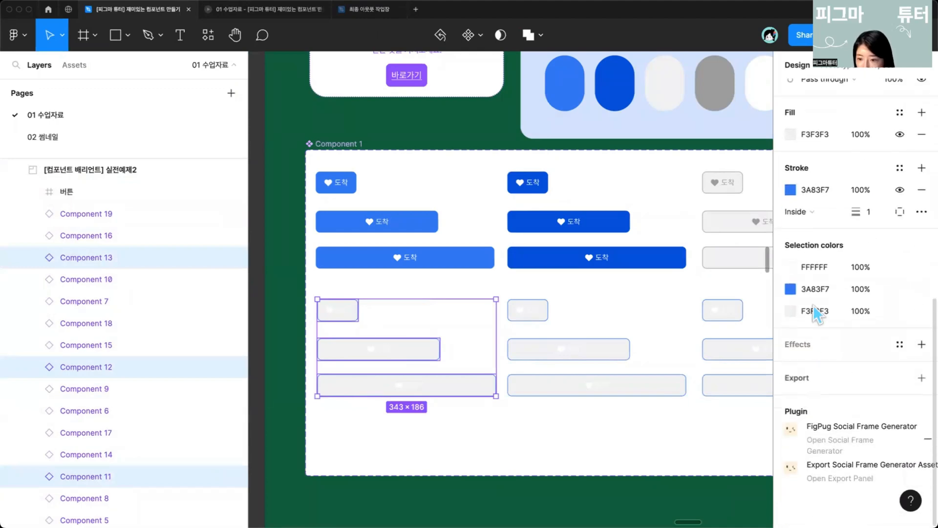
pyautogui.click(789, 268)
pyautogui.click(628, 375)
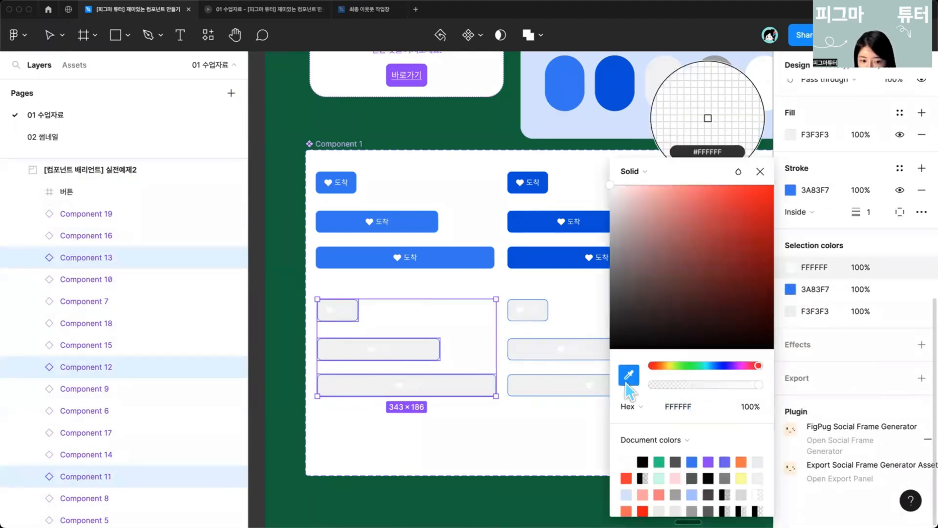
pyautogui.click(436, 258)
pyautogui.scroll(2, 419, 419)
pyautogui.hscroll(2, 419, 418)
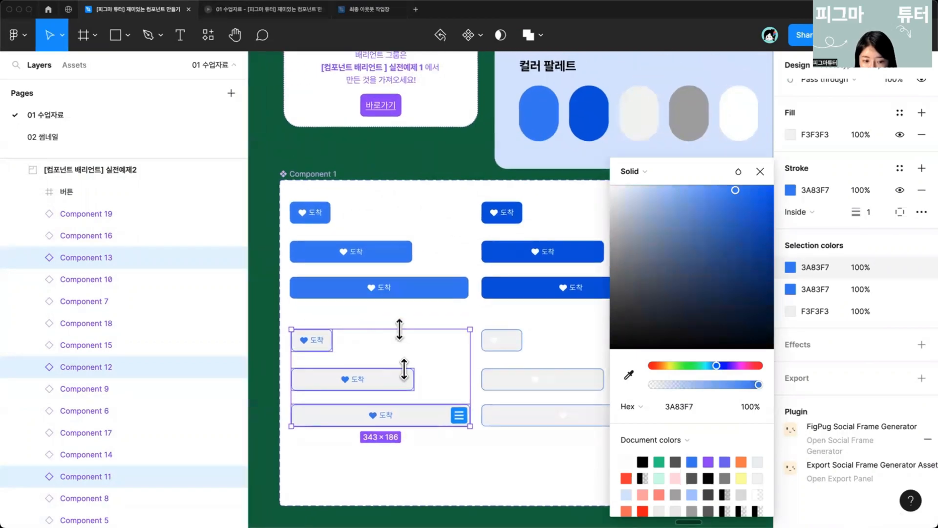
pyautogui.click(361, 464)
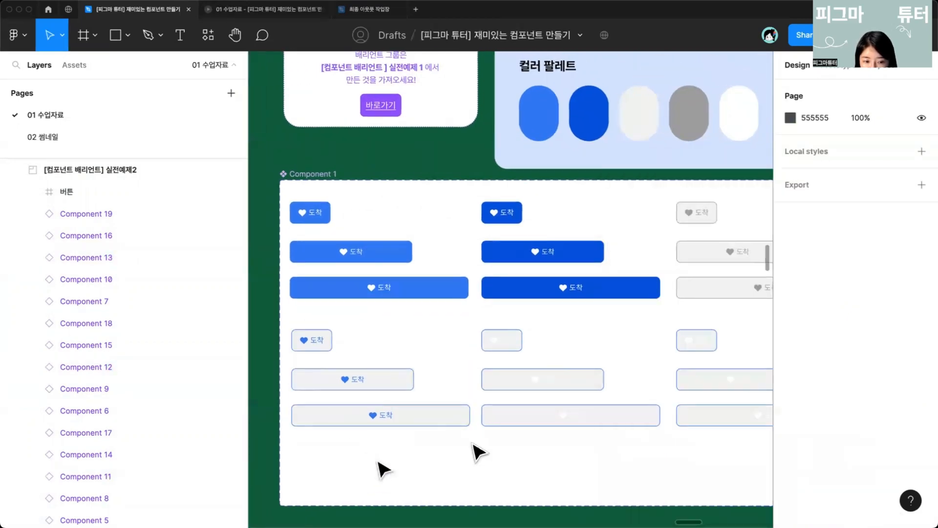
# Step: Recolor the middle column's second-row button icons and labels to 0158E1 by sampling the dark blue button
pyautogui.hscroll(3, 551, 449)
pyautogui.click(479, 399)
pyautogui.keyDown('shift'); pyautogui.click(454, 368); pyautogui.keyUp('shift')
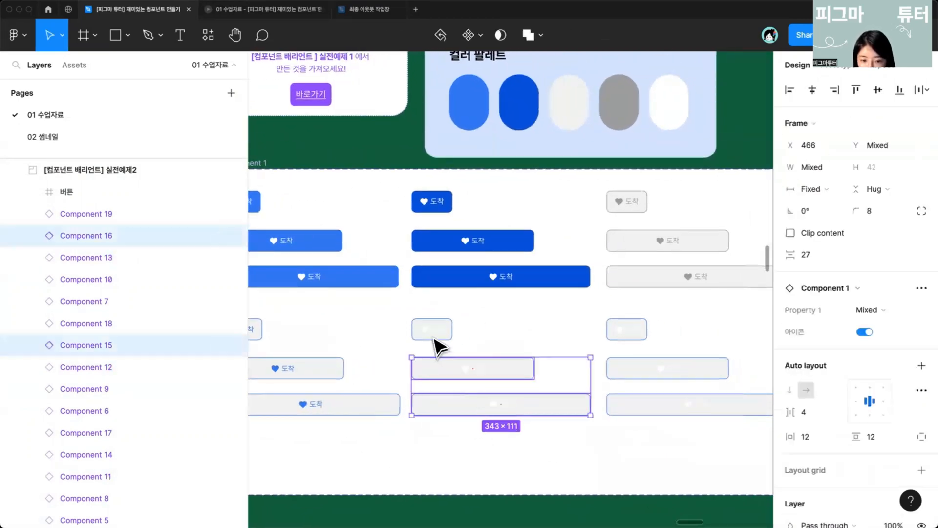
pyautogui.keyDown('shift'); pyautogui.click(433, 332); pyautogui.keyUp('shift')
pyautogui.scroll(-10, 882, 421)
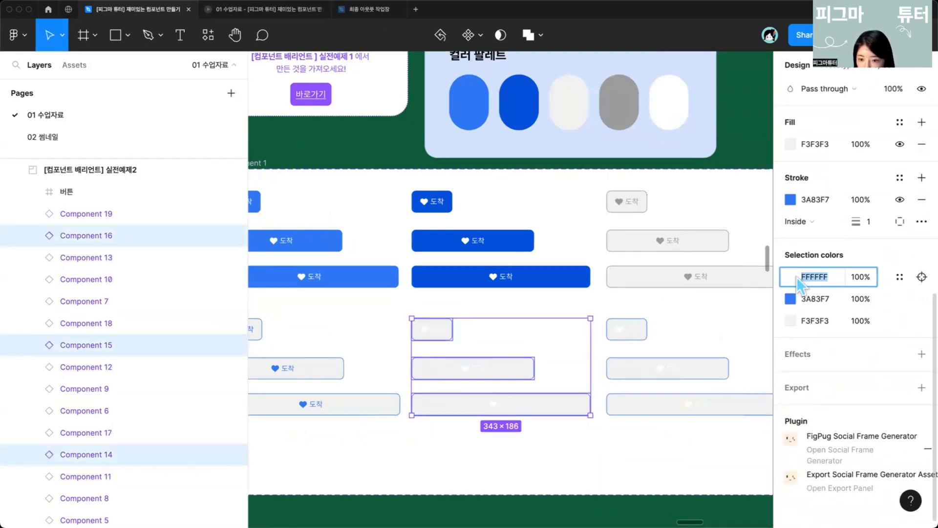
pyautogui.click(790, 277)
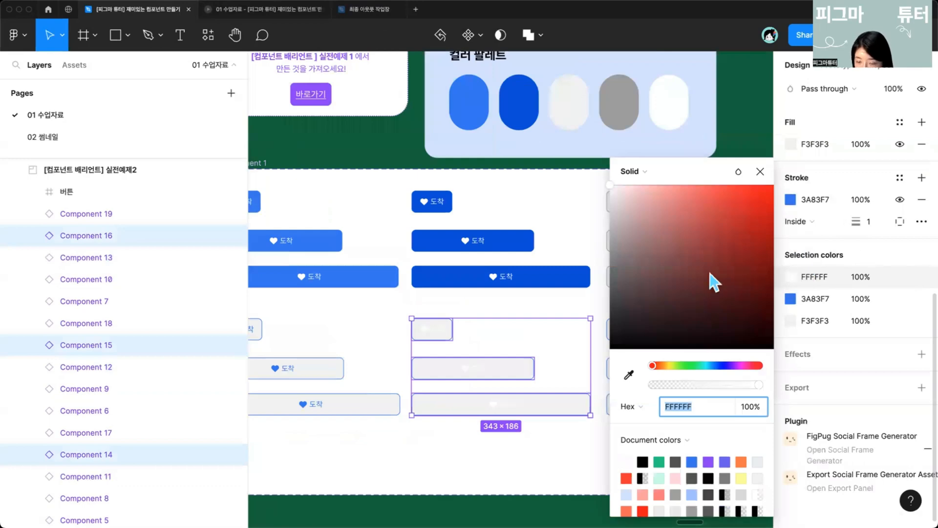
pyautogui.click(629, 375)
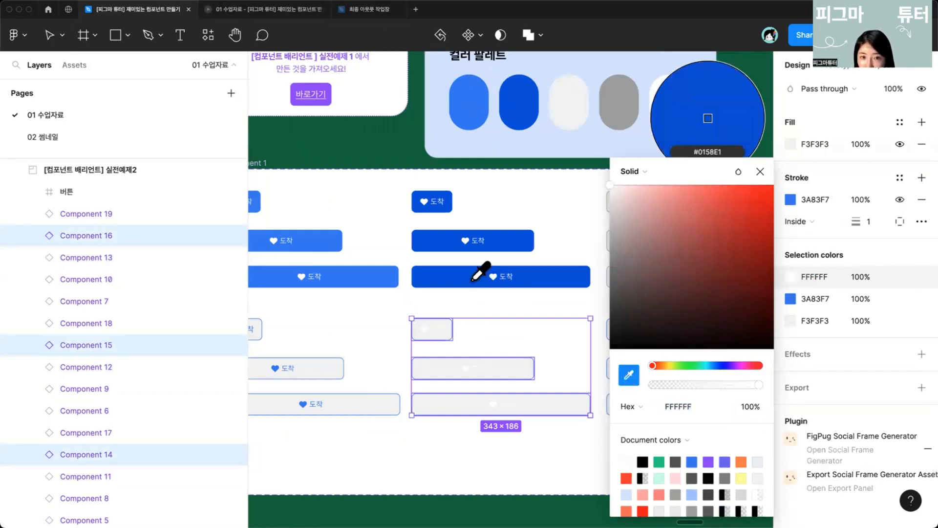
pyautogui.click(481, 278)
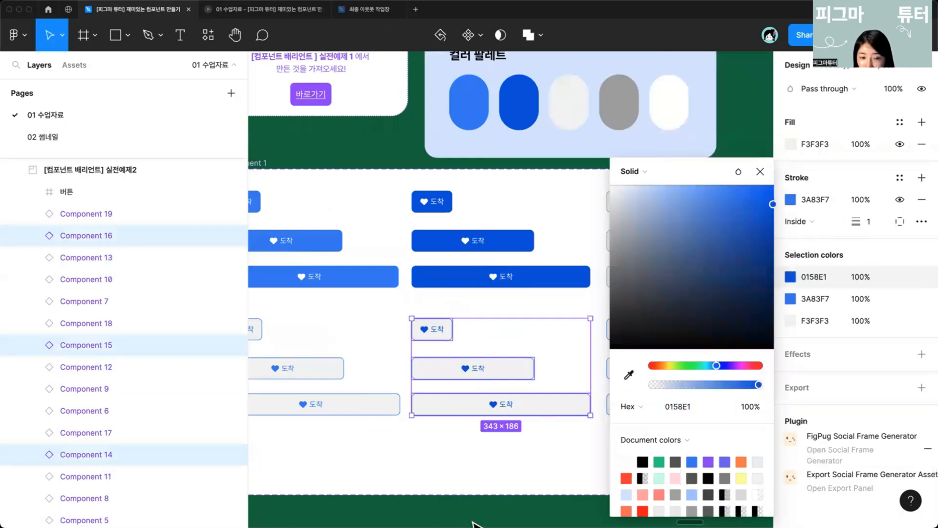
pyautogui.click(760, 171)
# Step: Set the third column's second-row button strokes to A6A6A6 by sampling the gray button's border
pyautogui.hscroll(5, 565, 278)
pyautogui.moveTo(625, 448); pyautogui.dragTo(544, 350)
pyautogui.scroll(-3, 511, 375)
pyautogui.scroll(-5, 565, 385)
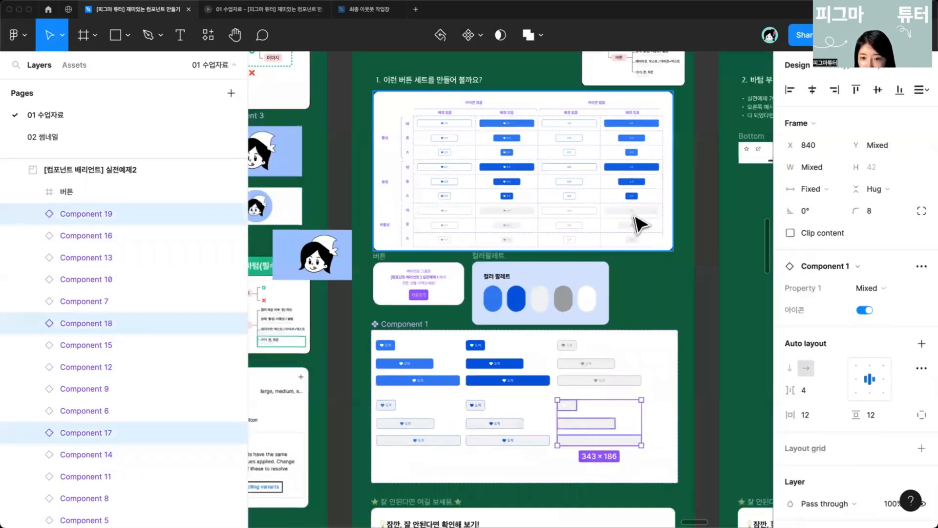
pyautogui.scroll(5, 481, 230)
pyautogui.moveTo(603, 413); pyautogui.dragTo(556, 273)
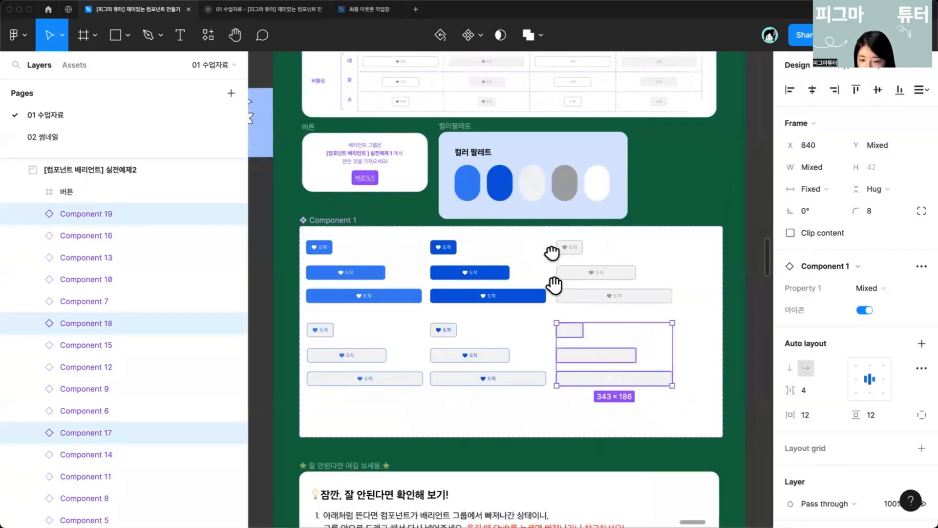
pyautogui.scroll(5, 605, 375)
pyautogui.scroll(-2, 860, 418)
pyautogui.scroll(-5, 831, 398)
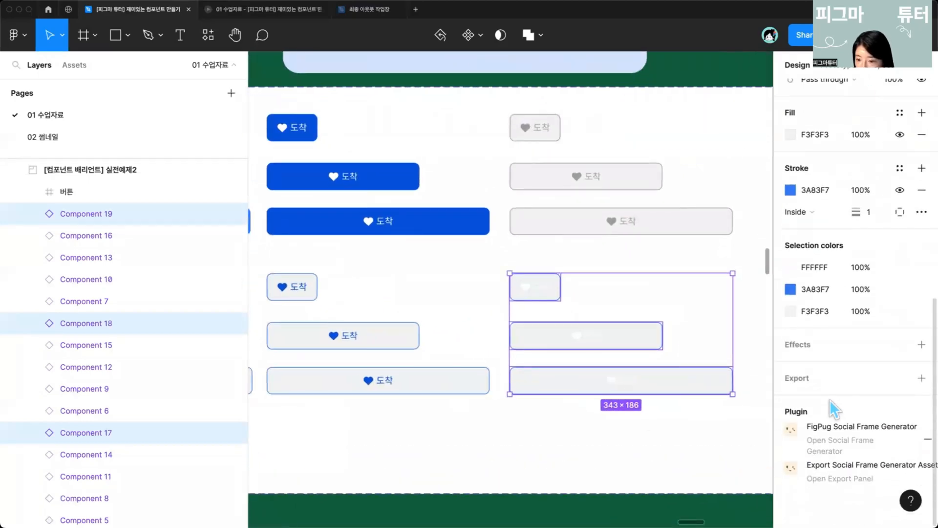
pyautogui.click(790, 191)
pyautogui.click(629, 374)
pyautogui.scroll(5, 498, 293)
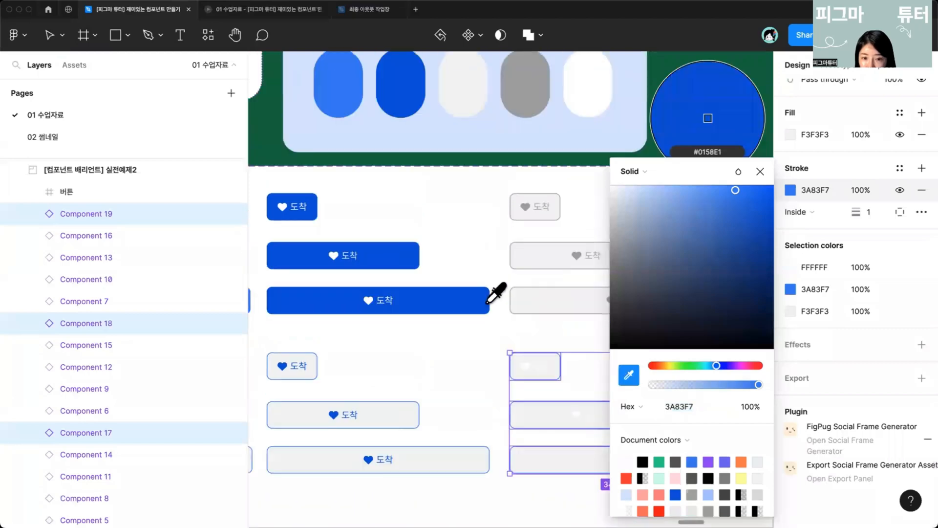
pyautogui.click(530, 226)
pyautogui.scroll(-3, 530, 327)
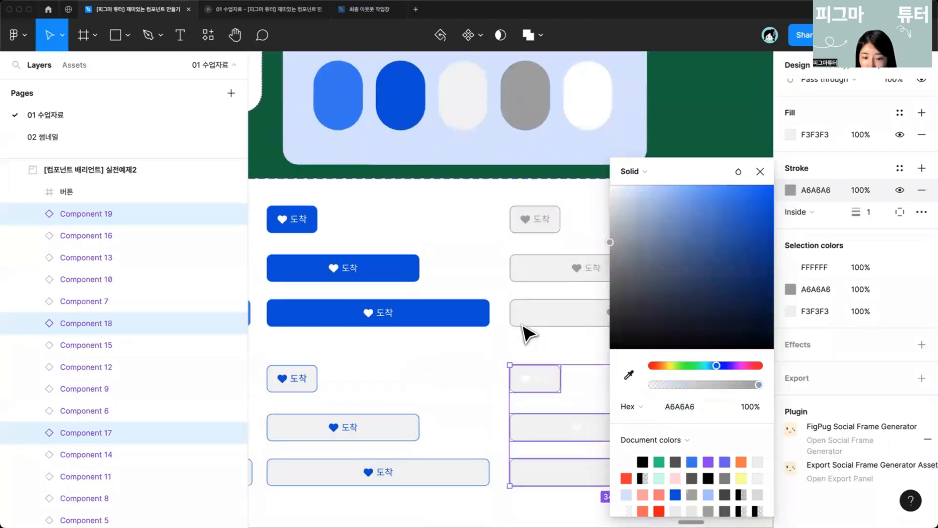
pyautogui.click(760, 171)
# Step: Recolor the third column's second-row button icons and labels to A6A6A6 by sampling the gray button's icon
pyautogui.click(435, 377)
pyautogui.scroll(-5, 459, 401)
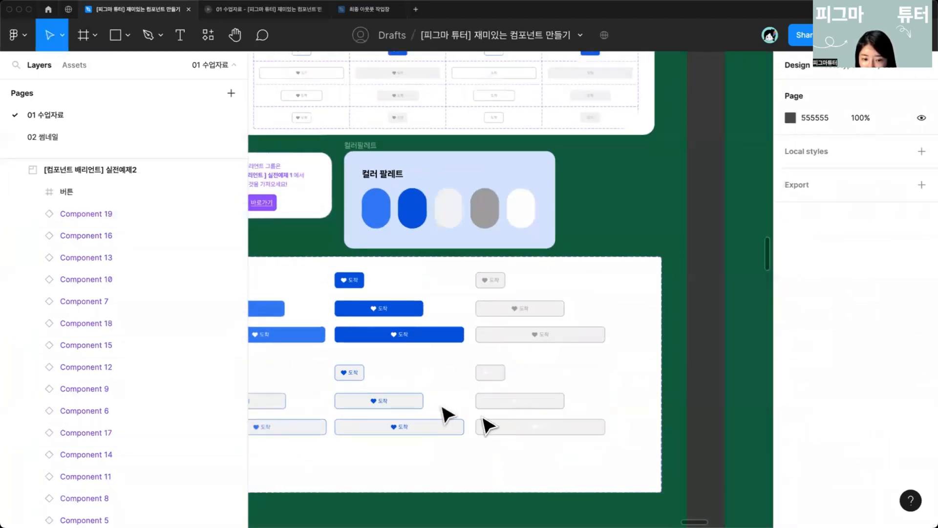
pyautogui.scroll(3, 552, 431)
pyautogui.moveTo(579, 438); pyautogui.dragTo(458, 313)
pyautogui.scroll(-5, 813, 386)
pyautogui.scroll(-10, 747, 377)
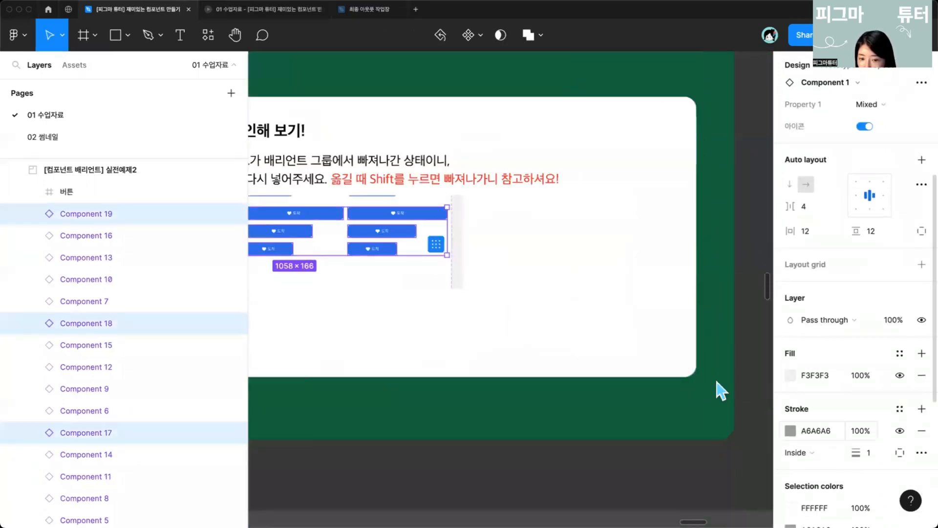
pyautogui.scroll(12, 718, 387)
pyautogui.scroll(-1, 588, 332)
pyautogui.scroll(-5, 820, 395)
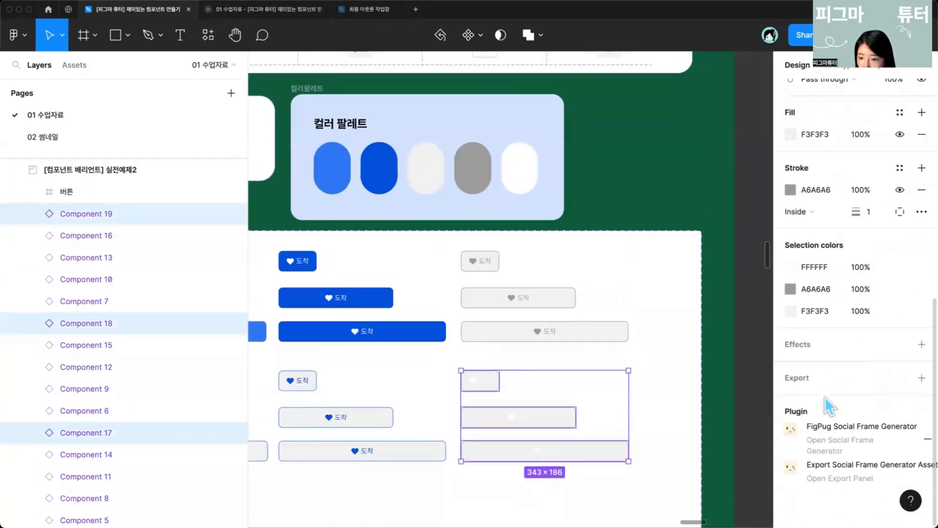
pyautogui.click(791, 267)
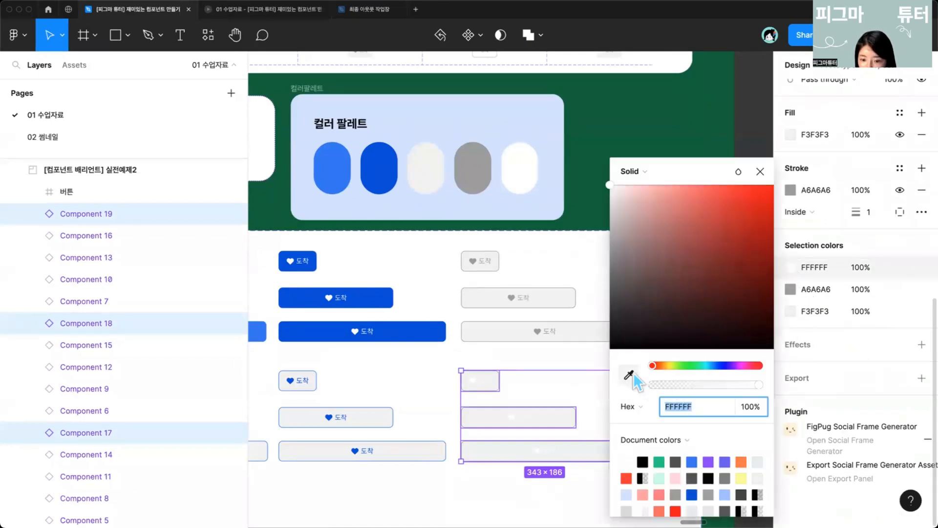
pyautogui.click(629, 375)
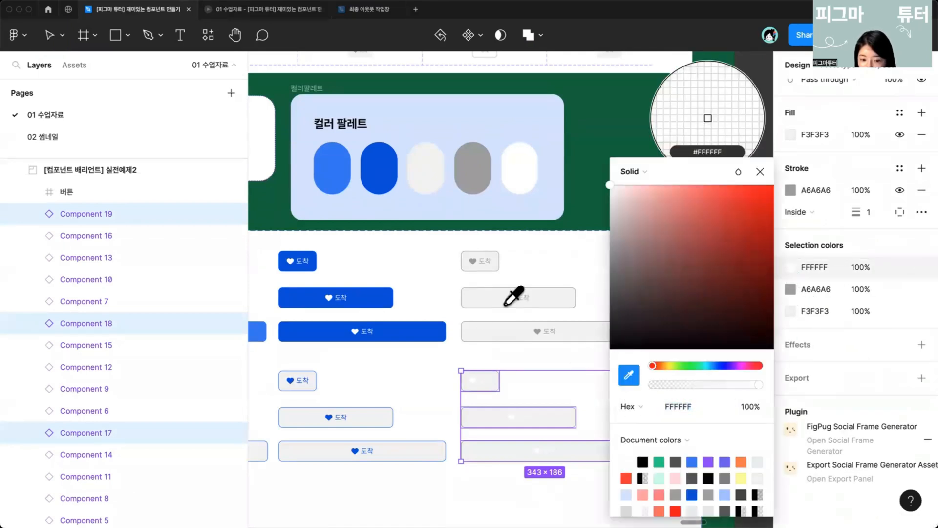
pyautogui.click(539, 333)
pyautogui.click(418, 383)
pyautogui.scroll(-3, 418, 384)
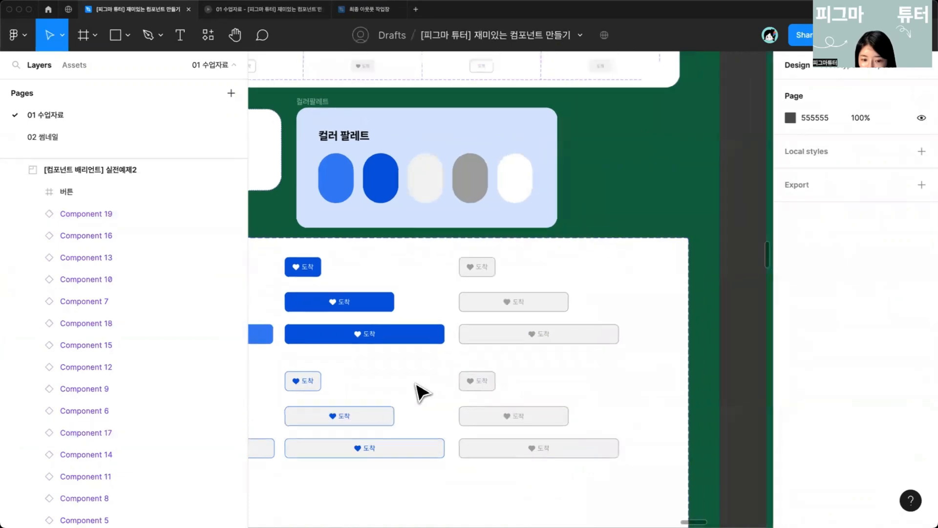
# Step: Select all nine second-row buttons and set their fill to white FFFFFF
pyautogui.hscroll(-3, 498, 456)
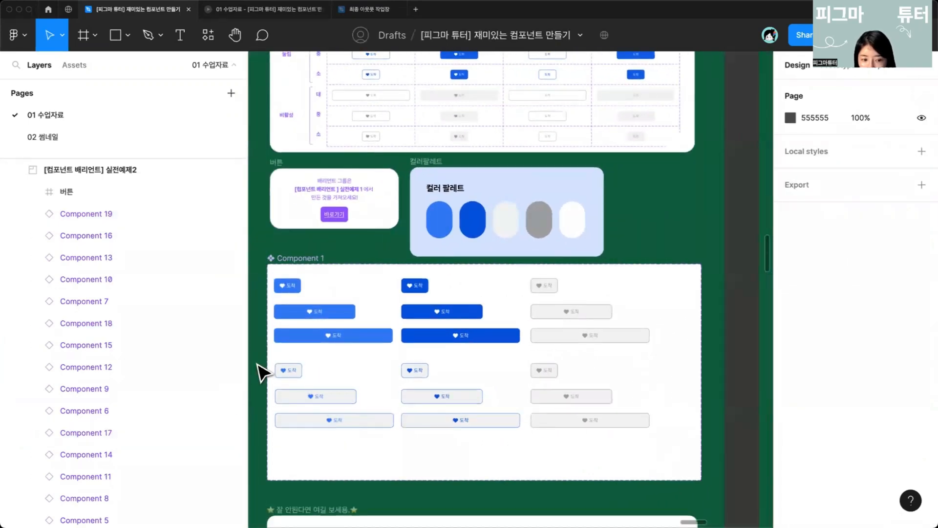
pyautogui.moveTo(255, 360); pyautogui.dragTo(610, 440)
pyautogui.click(600, 423)
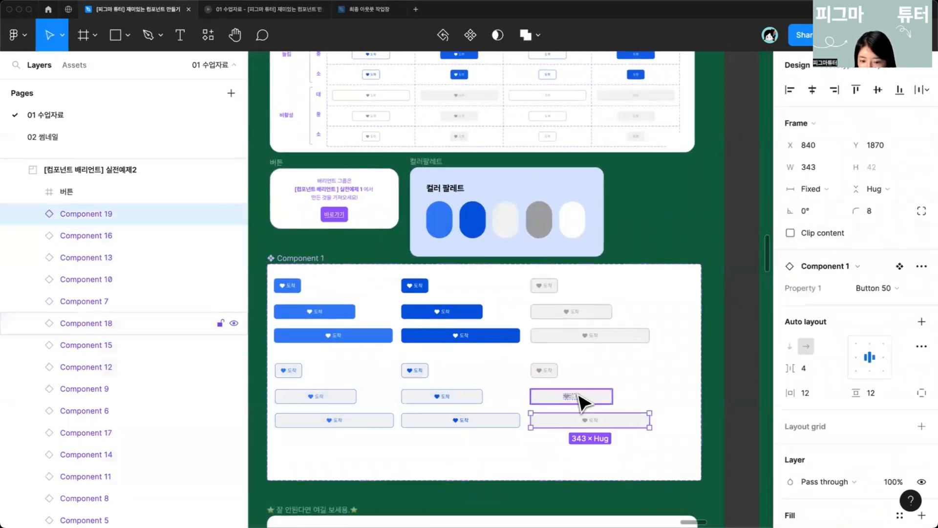
pyautogui.keyDown('shift'); pyautogui.click(577, 394); pyautogui.keyUp('shift')
pyautogui.keyDown('shift'); pyautogui.click(559, 372); pyautogui.keyUp('shift')
pyautogui.keyDown('shift'); pyautogui.click(464, 420); pyautogui.keyUp('shift')
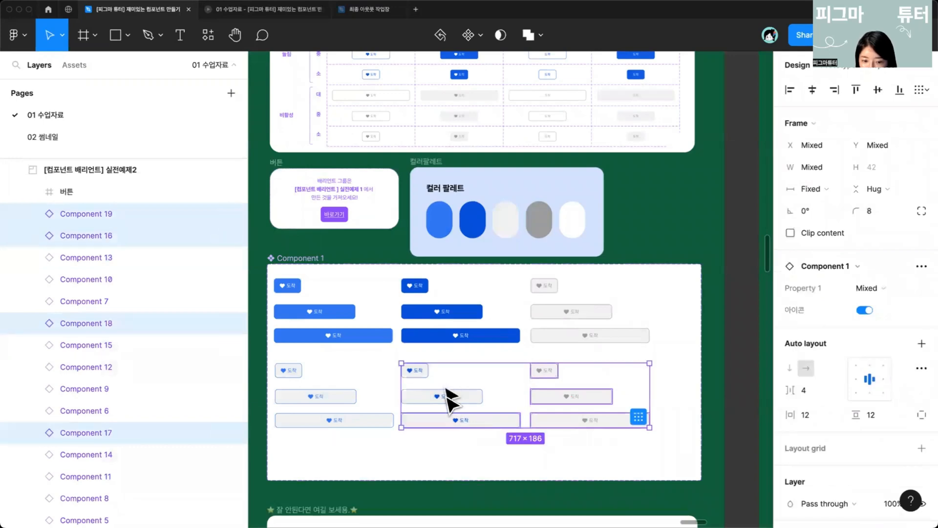
pyautogui.keyDown('shift'); pyautogui.click(444, 395); pyautogui.keyUp('shift')
pyautogui.keyDown('shift'); pyautogui.click(415, 370); pyautogui.keyUp('shift')
pyautogui.keyDown('shift'); pyautogui.click(352, 419); pyautogui.keyUp('shift')
pyautogui.keyDown('shift'); pyautogui.click(341, 399); pyautogui.keyUp('shift')
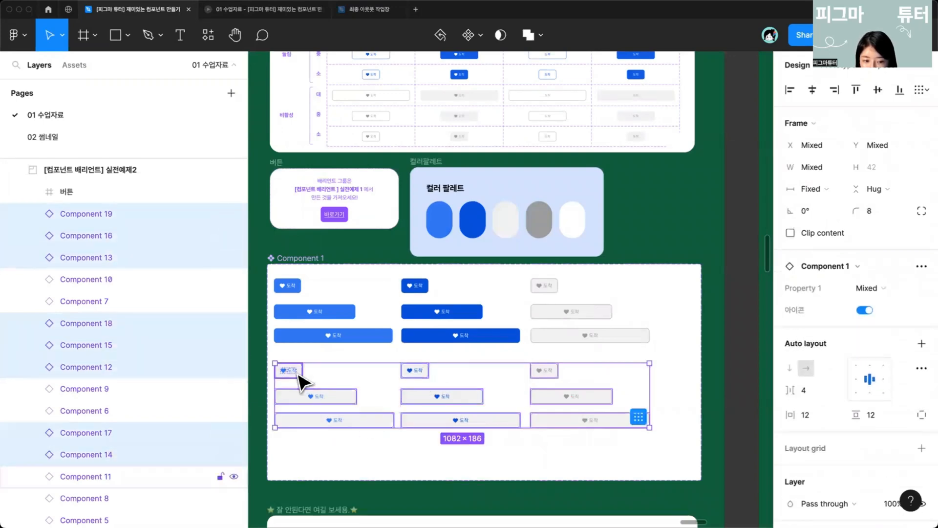
pyautogui.keyDown('shift'); pyautogui.click(292, 371); pyautogui.keyUp('shift')
pyautogui.scroll(-3, 797, 322)
pyautogui.scroll(-2, 800, 342)
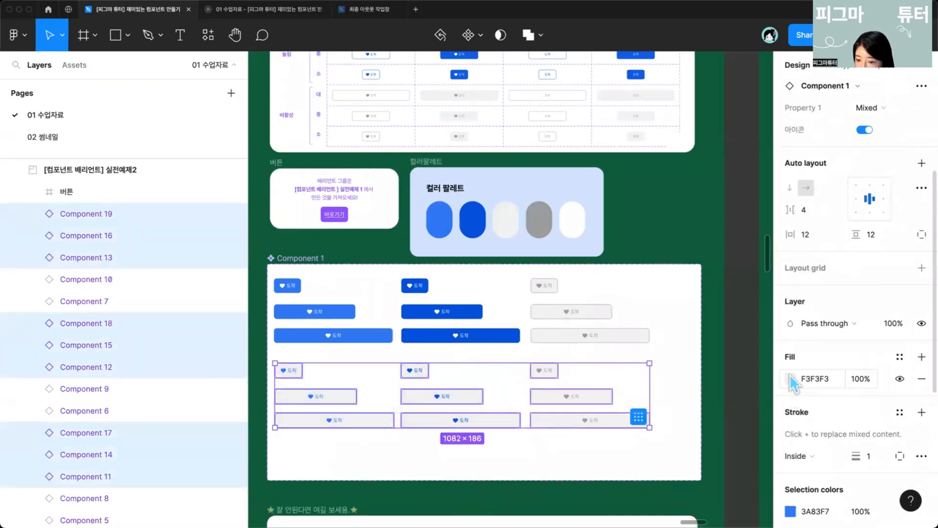
pyautogui.click(790, 377)
pyautogui.moveTo(670, 239); pyautogui.dragTo(519, 142)
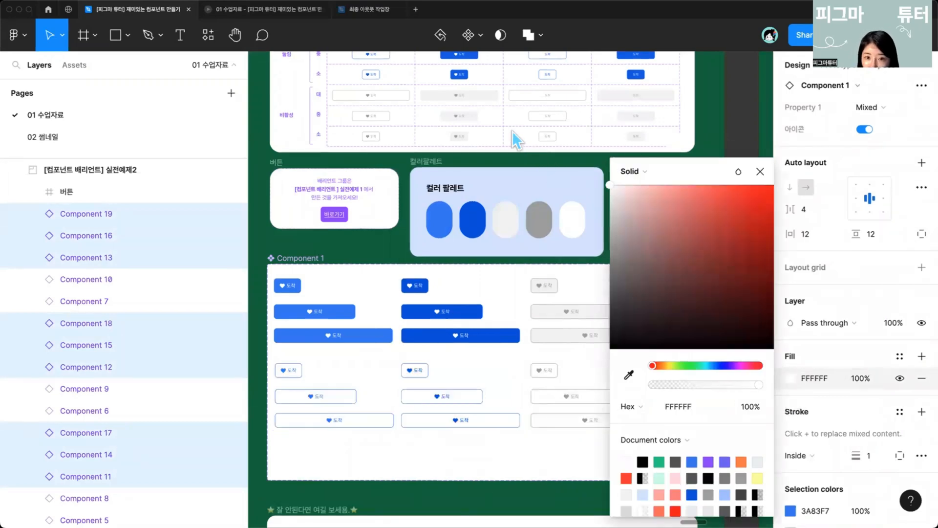
pyautogui.click(760, 172)
pyautogui.click(481, 444)
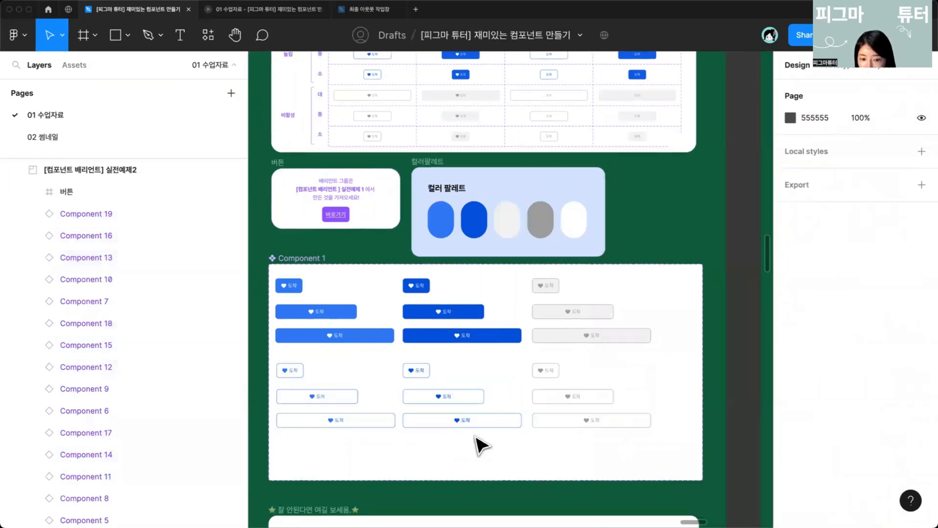
# Step: Shorten the Component 1 variant set frame from its bottom edge to about 541 px tall
pyautogui.moveTo(508, 480); pyautogui.dragTo(527, 493)
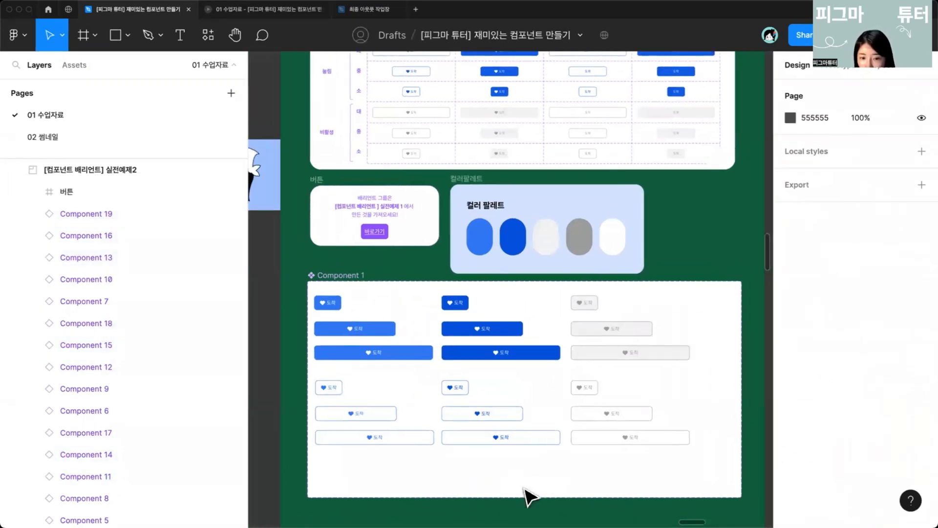
pyautogui.click(447, 496)
pyautogui.moveTo(457, 481); pyautogui.dragTo(457, 470)
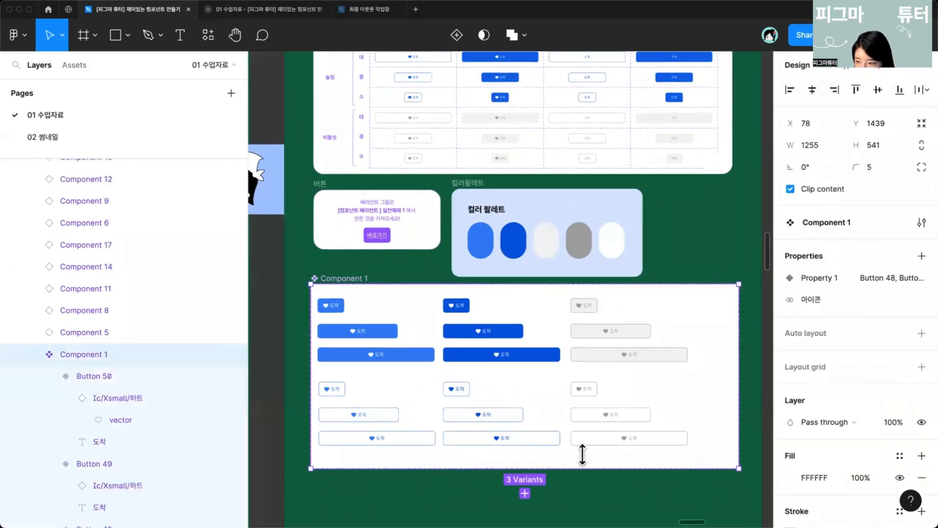
# Step: Review the 바텀 property diagram and the button table in the 실전예제2 section for reference
pyautogui.click(326, 222)
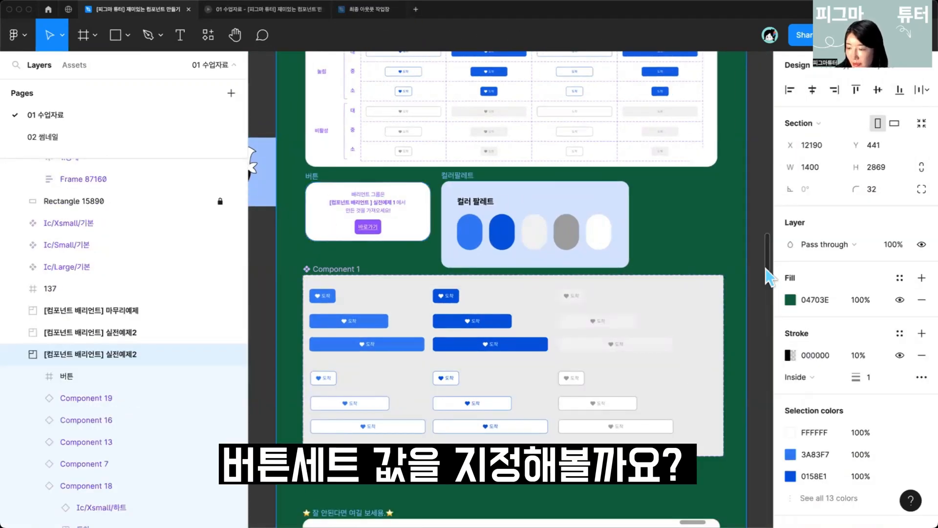
pyautogui.click(702, 363)
pyautogui.moveTo(674, 364); pyautogui.dragTo(651, 347)
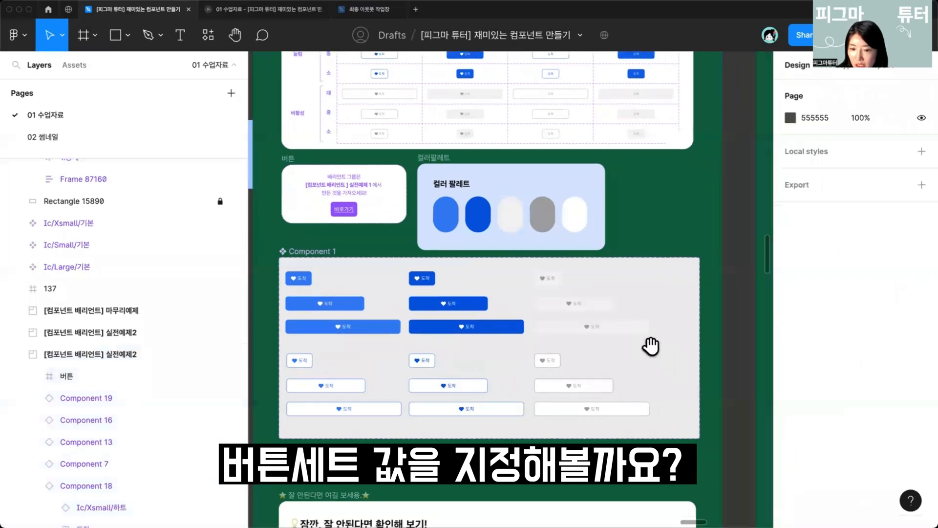
pyautogui.click(575, 477)
pyautogui.scroll(1, 385, 327)
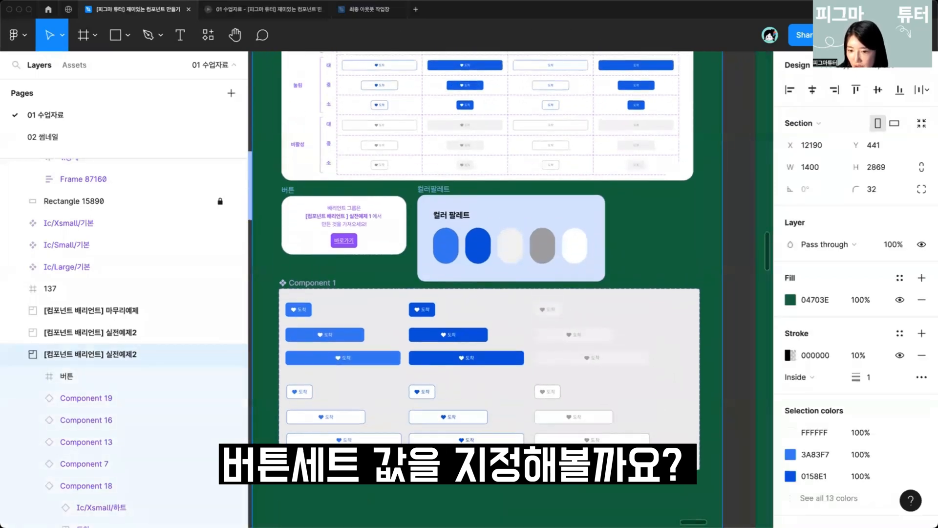
pyautogui.hscroll(-2, 385, 327)
pyautogui.click(362, 284)
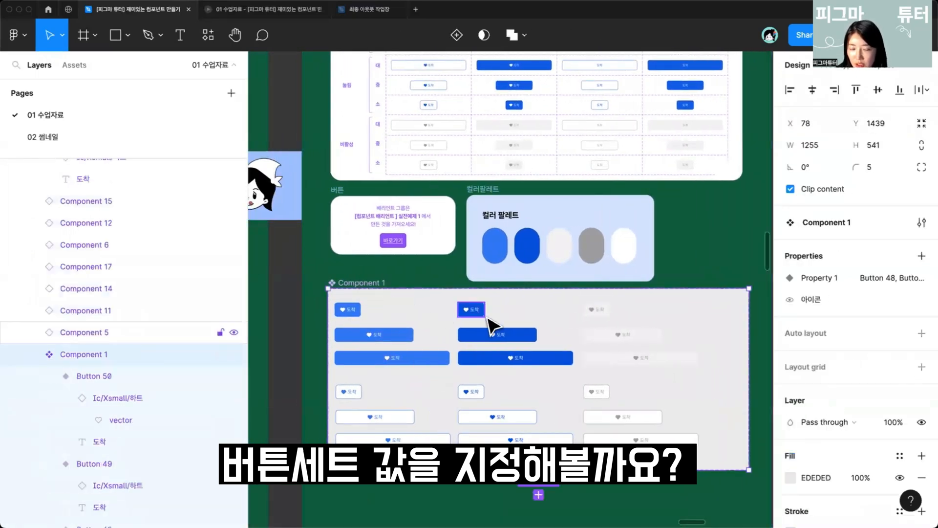
pyautogui.keyDown('ctrl'); pyautogui.scroll(-3, 580, 324); pyautogui.keyUp('ctrl')
pyautogui.scroll(2, 569, 324)
pyautogui.keyDown('ctrl'); pyautogui.scroll(5, 593, 244); pyautogui.keyUp('ctrl')
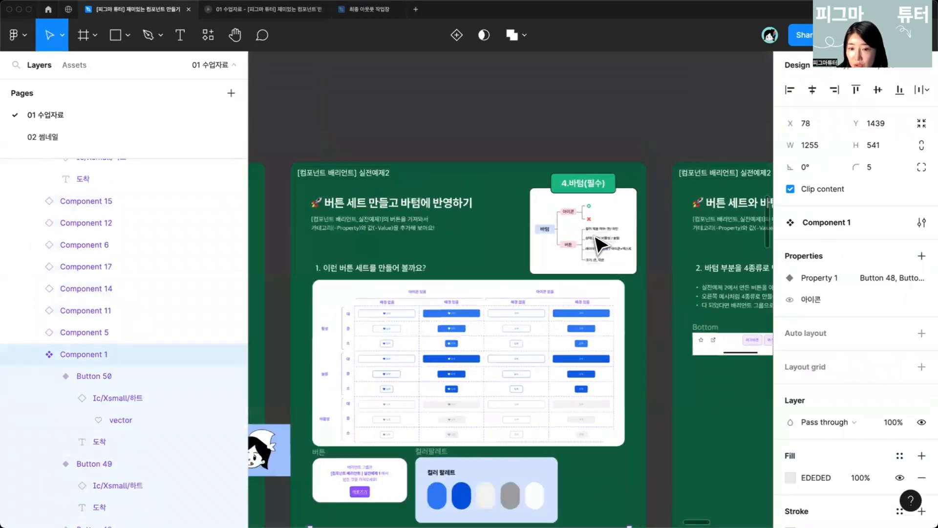
pyautogui.press('Escape')
pyautogui.click(560, 368)
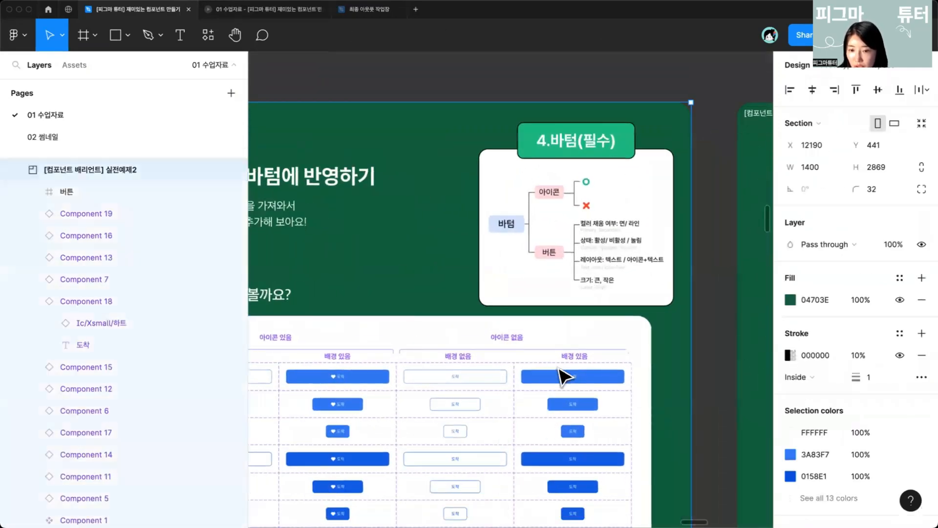
pyautogui.scroll(1, 559, 369)
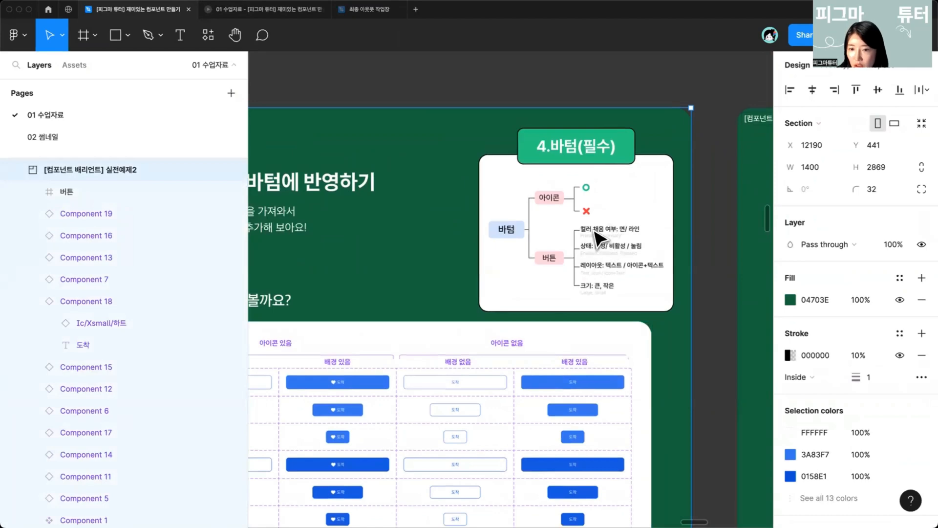
pyautogui.press('Escape')
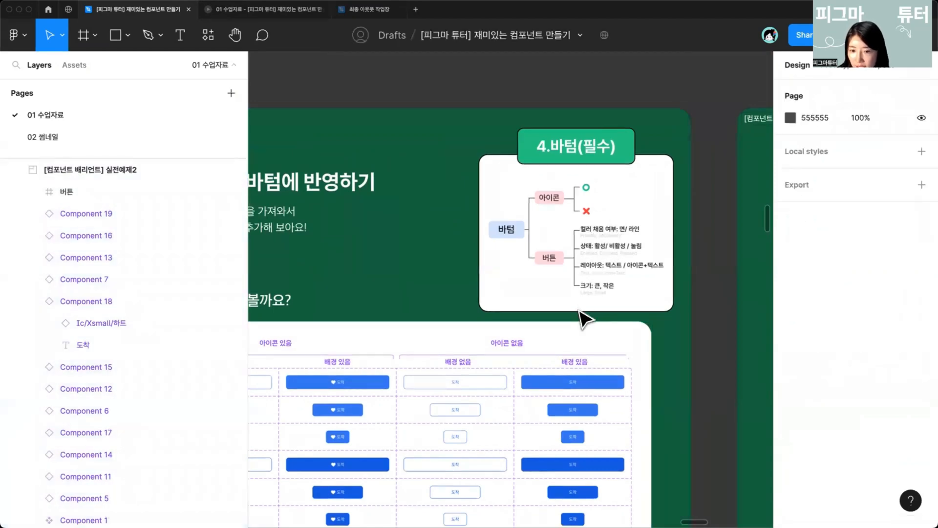
pyautogui.click(593, 278)
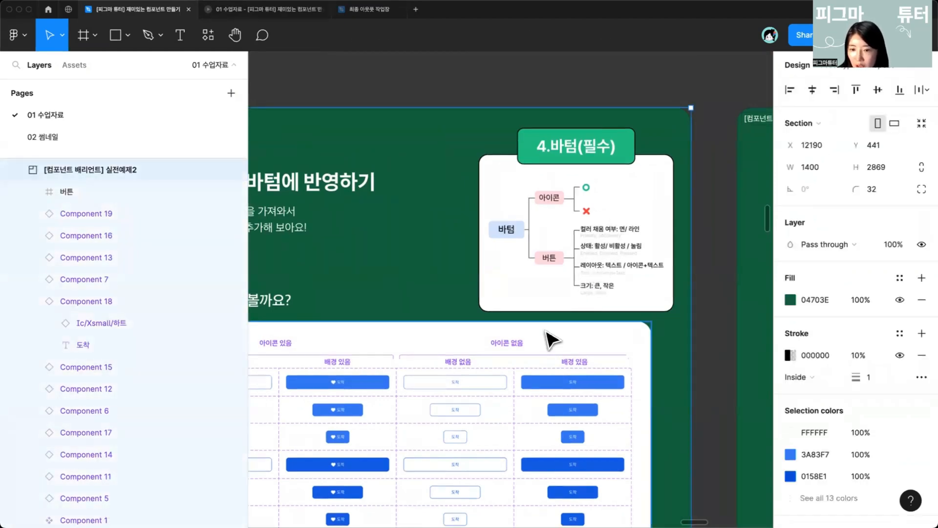
pyautogui.scroll(-15, 548, 335)
pyautogui.scroll(5, 546, 332)
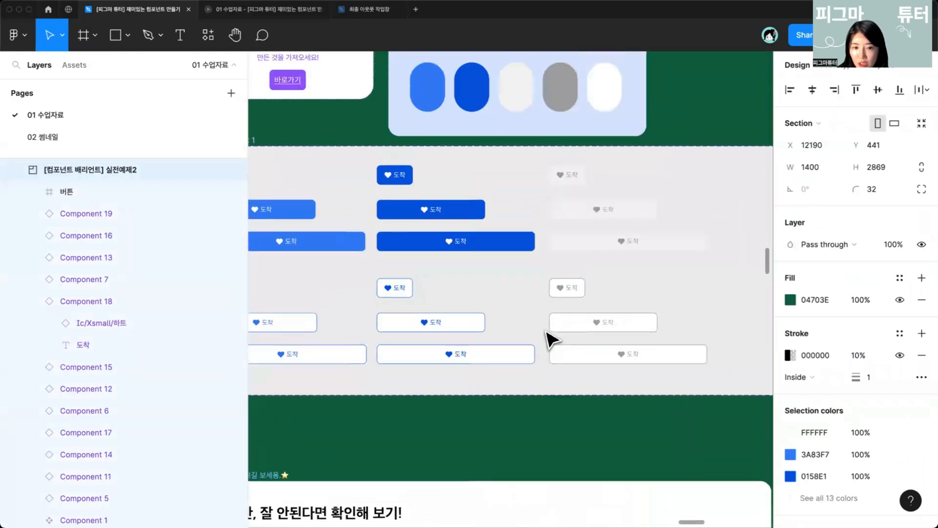
pyautogui.scroll(-5, 545, 332)
# Step: Select the Component 1 variant set and add a new variant property to it
pyautogui.click(348, 227)
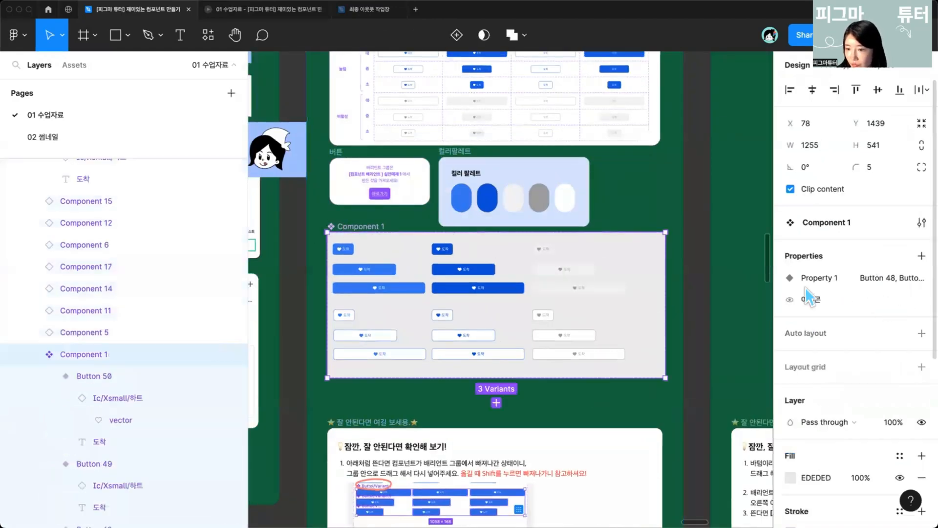
pyautogui.click(386, 287)
pyautogui.click(364, 224)
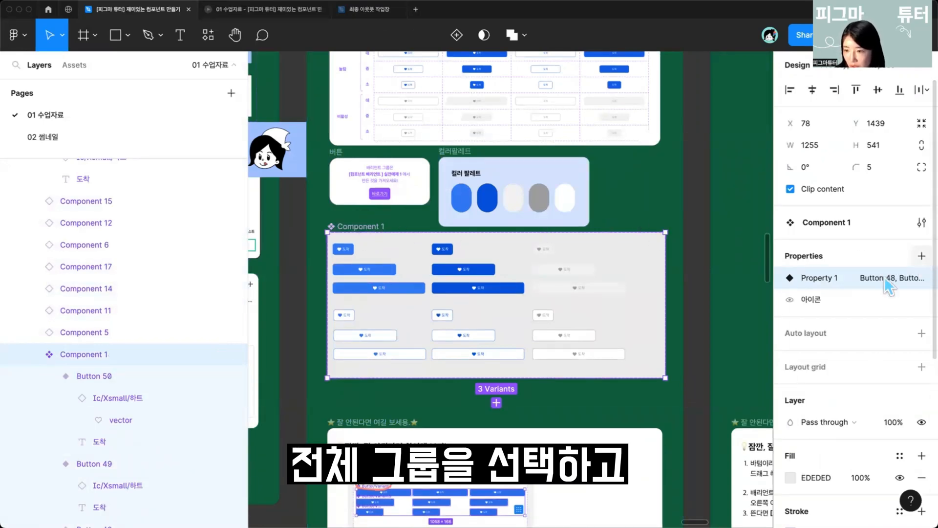
pyautogui.click(921, 255)
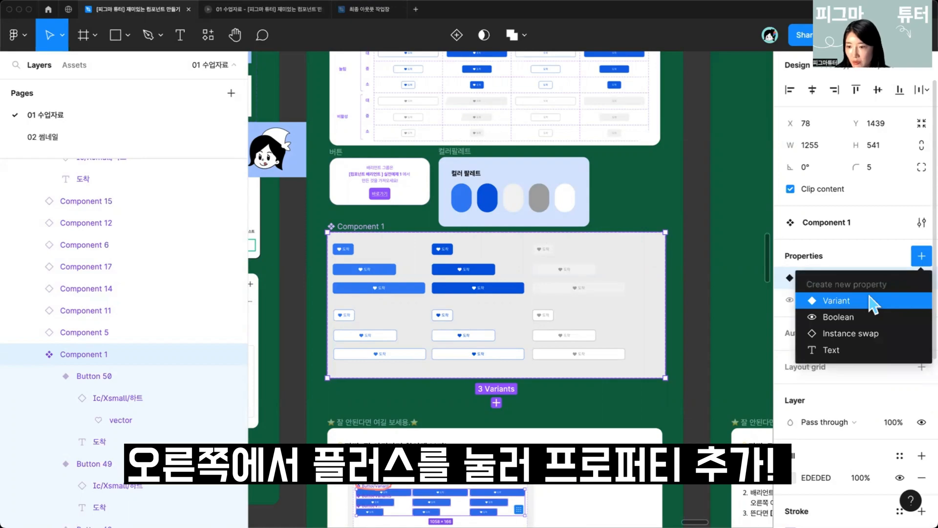
pyautogui.click(837, 300)
pyautogui.write('아')
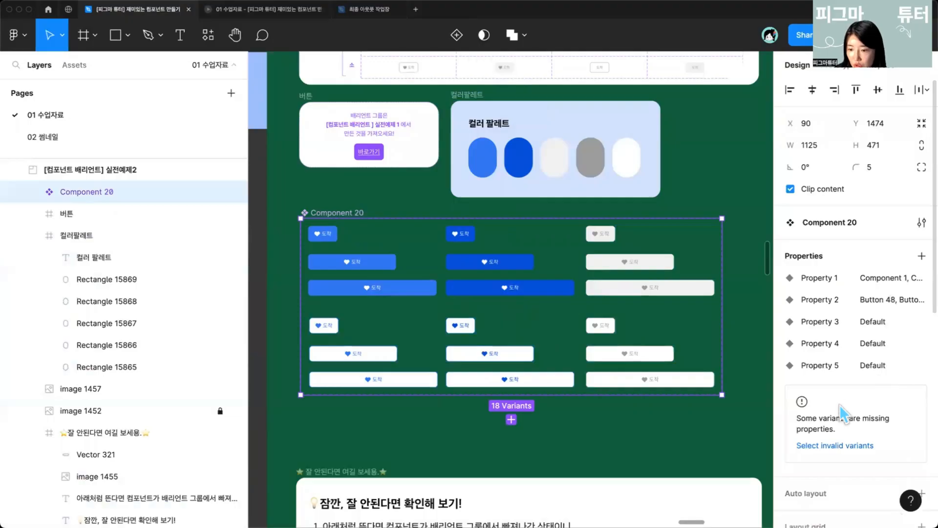
pyautogui.scroll(-5, 837, 418)
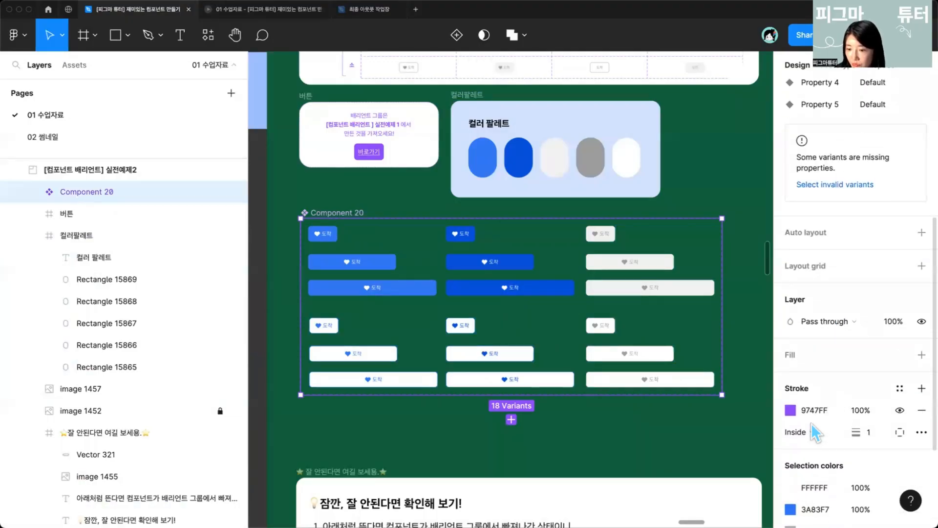
pyautogui.scroll(5, 814, 429)
# Step: Rename the set's first property to 크기 and the second property to 배경색상
pyautogui.doubleClick(822, 281)
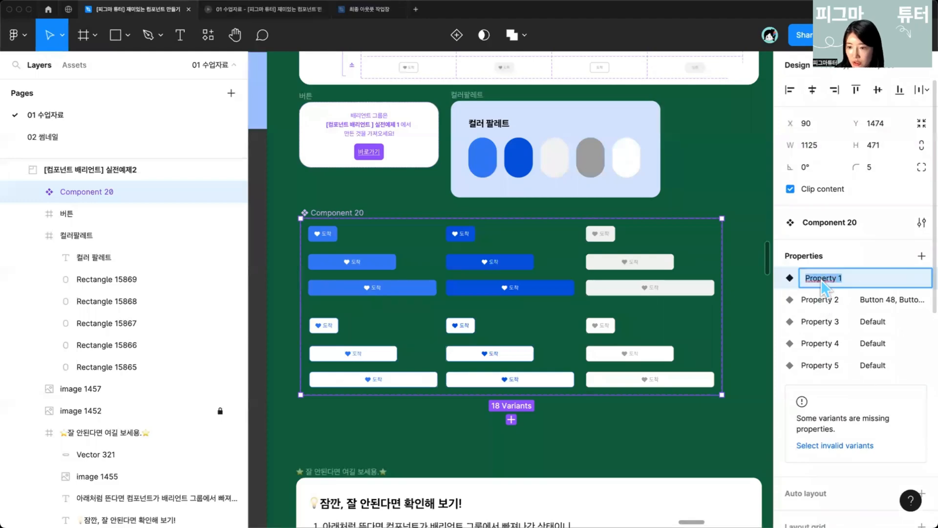
pyautogui.write('크')
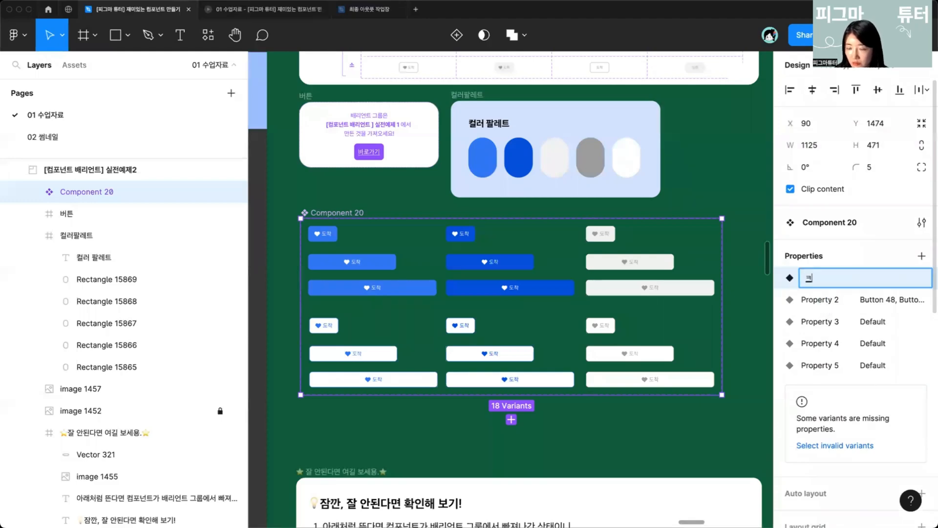
pyautogui.write('기')
pyautogui.press('Return')
pyautogui.doubleClick(817, 300)
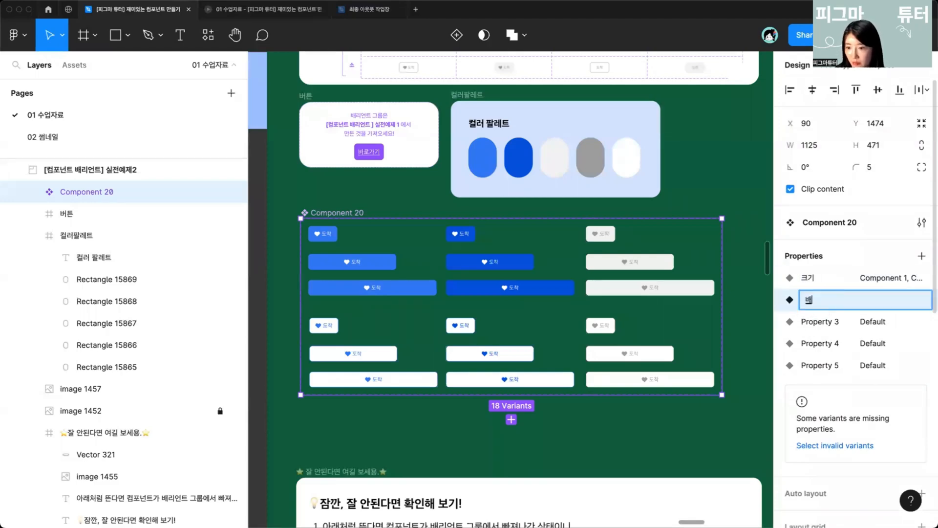
pyautogui.write('배경색상')
pyautogui.press('Return')
# Step: Rename the third property to 레이아웃
pyautogui.doubleClick(811, 323)
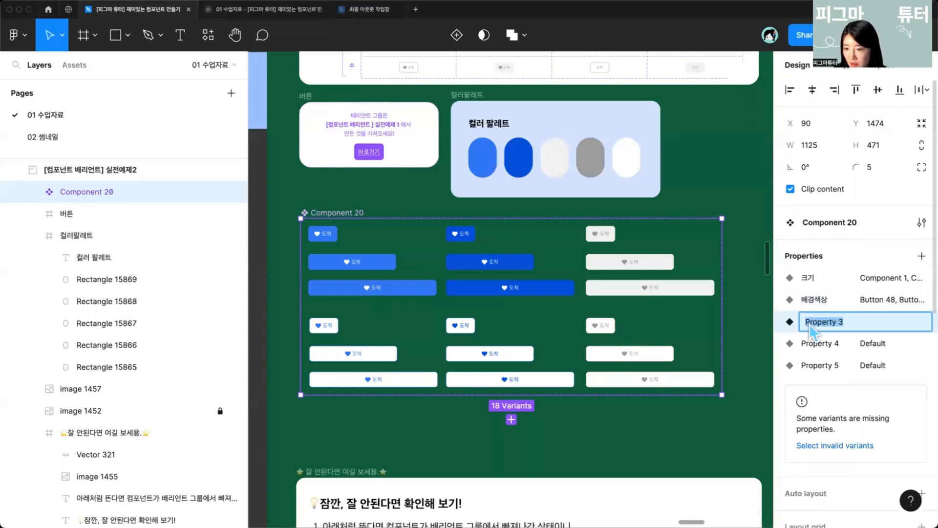
pyautogui.write('사이즈')
pyautogui.press('Return')
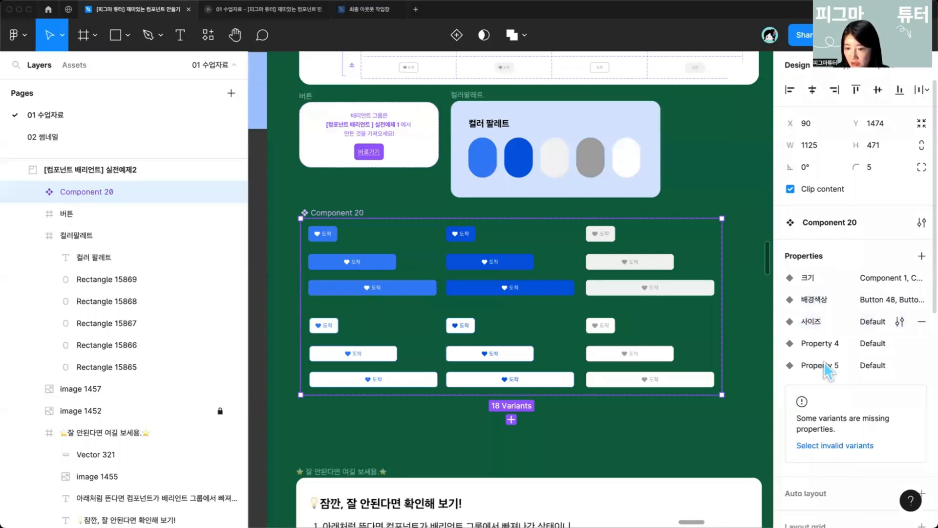
pyautogui.doubleClick(829, 344)
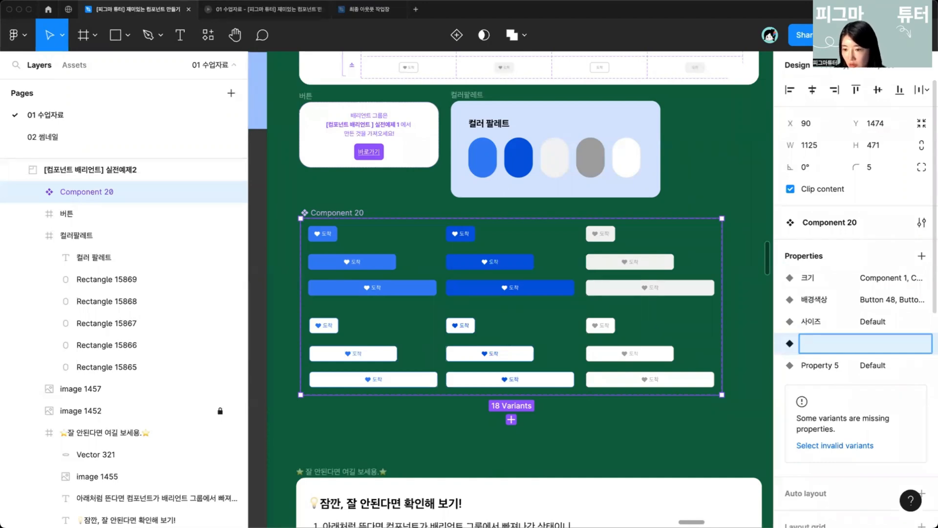
pyautogui.doubleClick(817, 325)
pyautogui.write('레이')
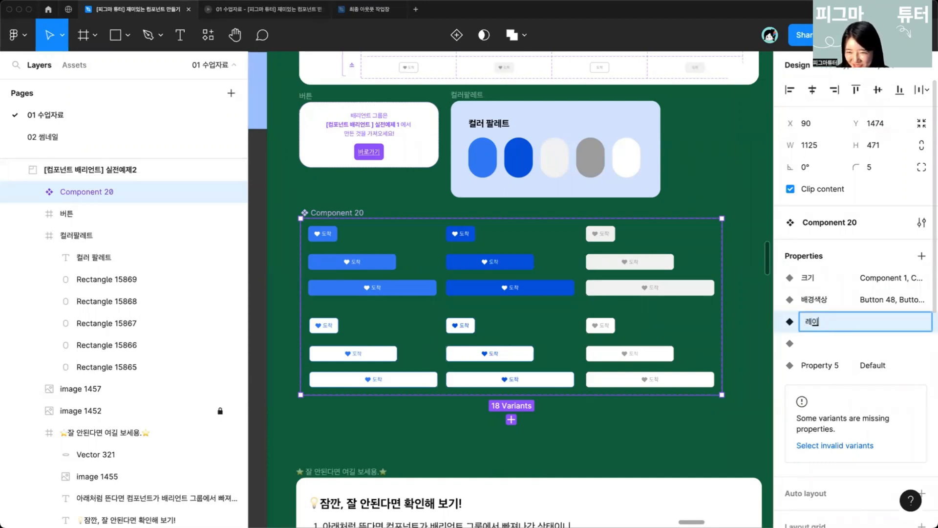
pyautogui.write('아웃')
pyautogui.press('Return')
# Step: Rename the fourth property to 상태 and remove the fifth property
pyautogui.doubleClick(811, 345)
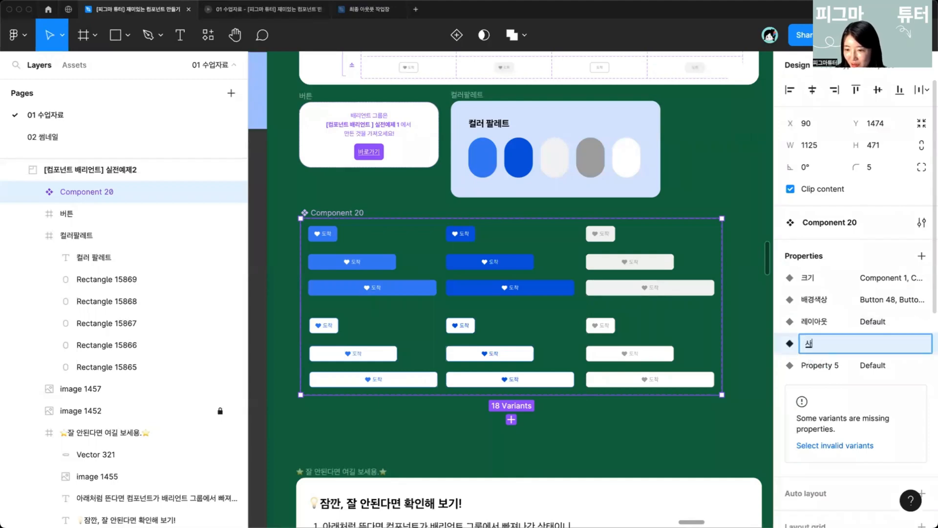
pyautogui.write('상태')
pyautogui.press('Return')
pyautogui.click(921, 366)
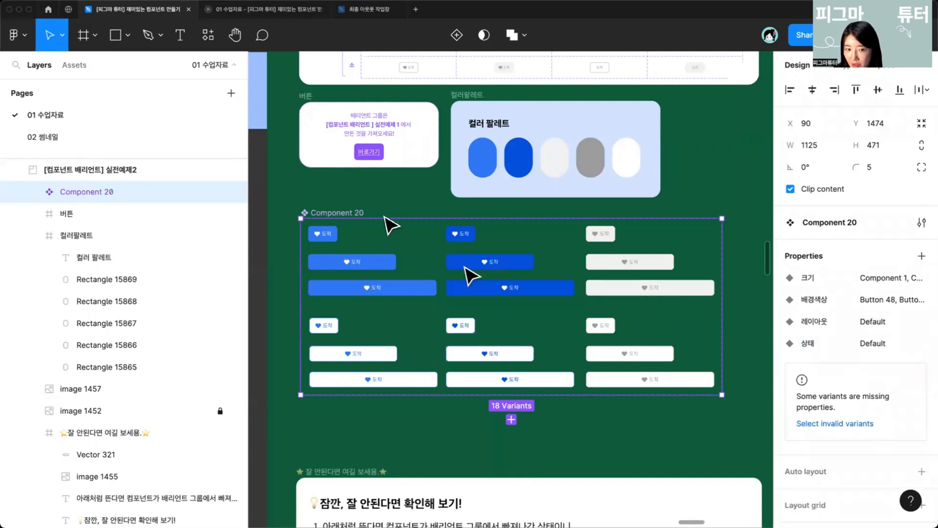
# Step: Add a fill to the variant set frame
pyautogui.scroll(-4, 858, 330)
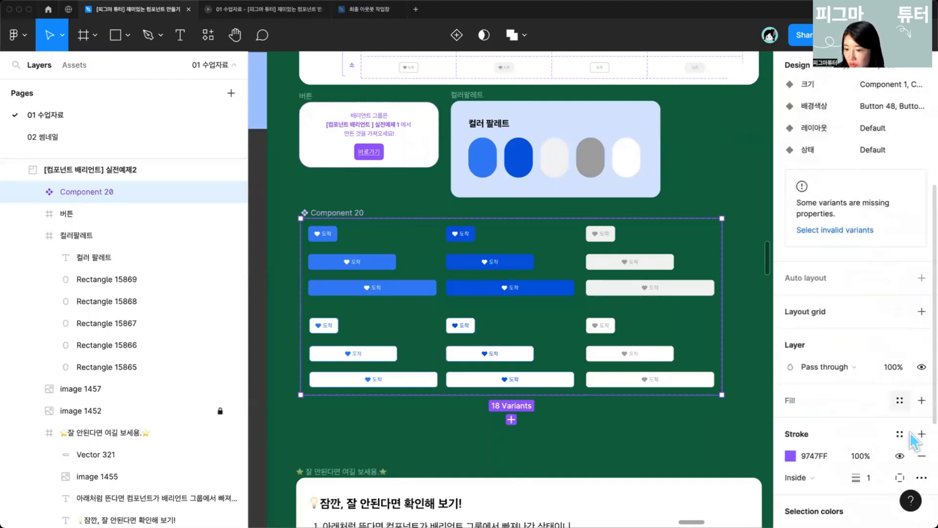
pyautogui.click(921, 400)
pyautogui.click(293, 258)
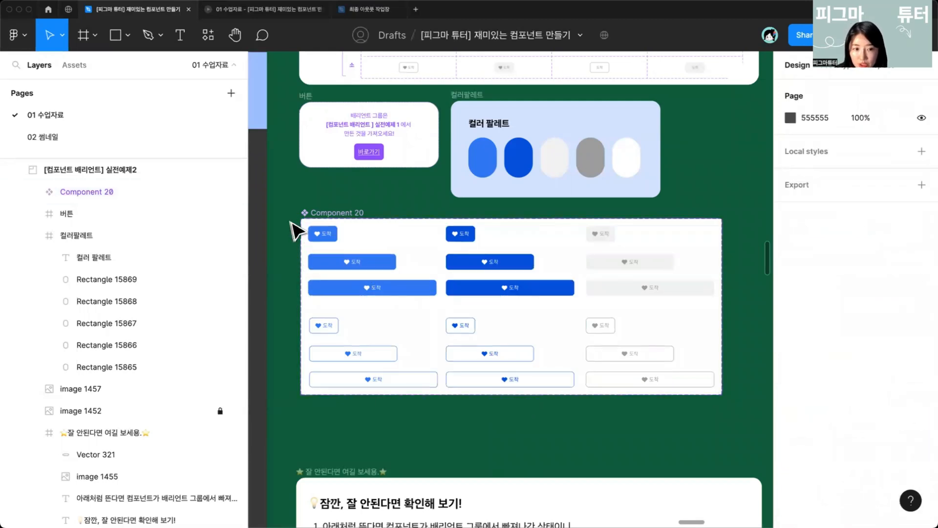
# Step: Select the nine filled buttons in the upper rows and set their 배경색상 value to On
pyautogui.moveTo(463, 268); pyautogui.dragTo(333, 235)
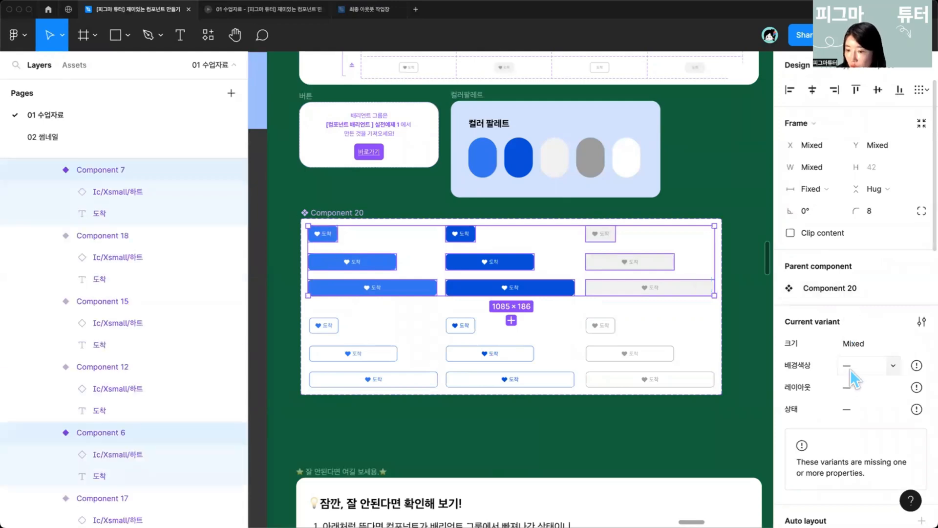
pyautogui.write('On')
pyautogui.press('Return')
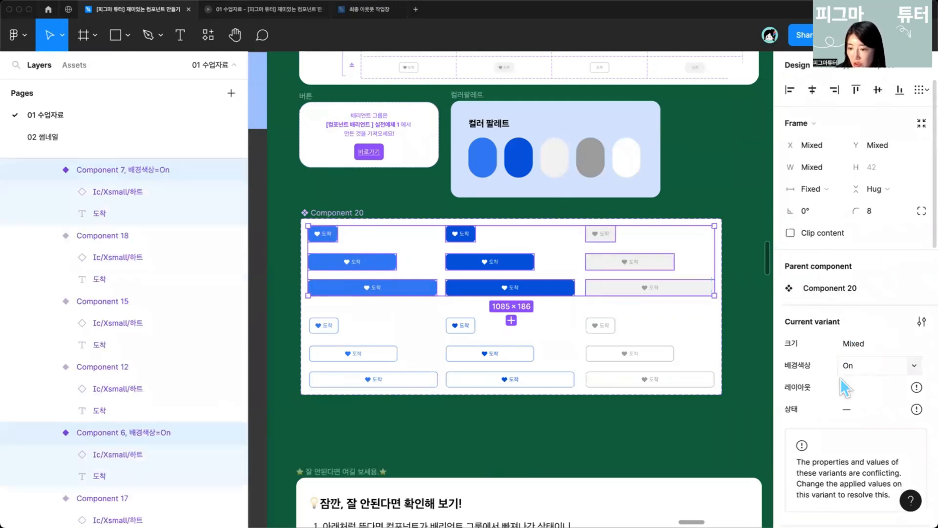
# Step: Select the nine outlined buttons in the lower rows and set their 배경색상 value to Off
pyautogui.click(336, 324)
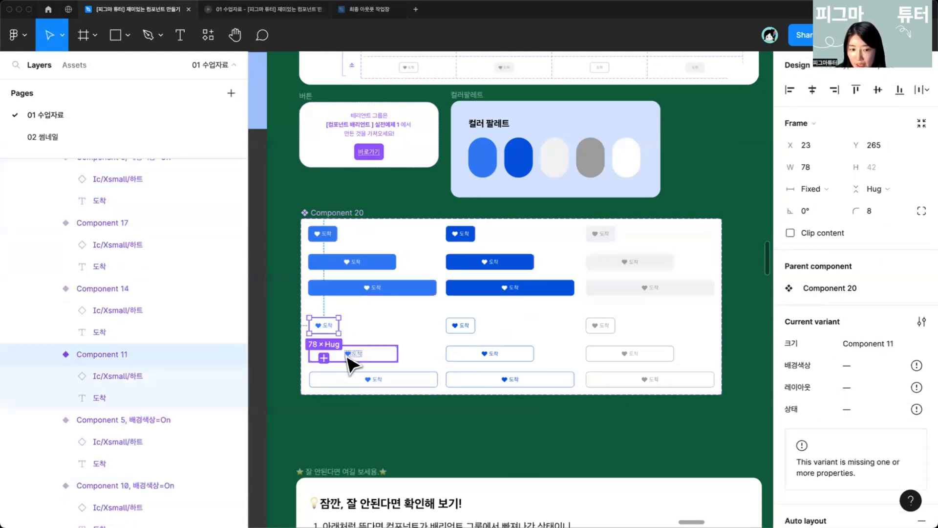
pyautogui.keyDown('shift'); pyautogui.click(347, 355); pyautogui.keyUp('shift')
pyautogui.keyDown('shift'); pyautogui.click(364, 381); pyautogui.keyUp('shift')
pyautogui.keyDown('shift'); pyautogui.click(489, 379); pyautogui.keyUp('shift')
pyautogui.keyDown('shift'); pyautogui.click(484, 353); pyautogui.keyUp('shift')
pyautogui.keyDown('shift'); pyautogui.click(460, 325); pyautogui.keyUp('shift')
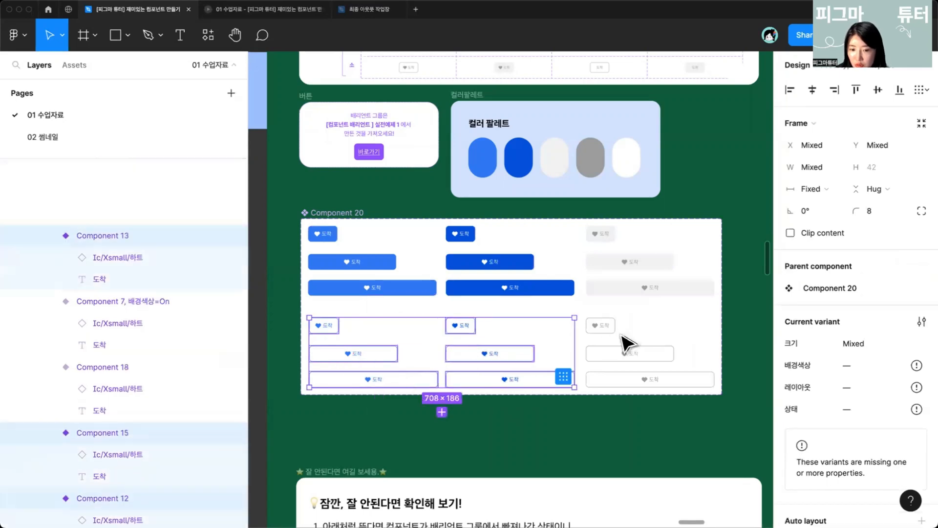
pyautogui.keyDown('shift'); pyautogui.click(600, 325); pyautogui.keyUp('shift')
pyautogui.keyDown('shift'); pyautogui.click(609, 353); pyautogui.keyUp('shift')
pyautogui.keyDown('shift'); pyautogui.click(662, 380); pyautogui.keyUp('shift')
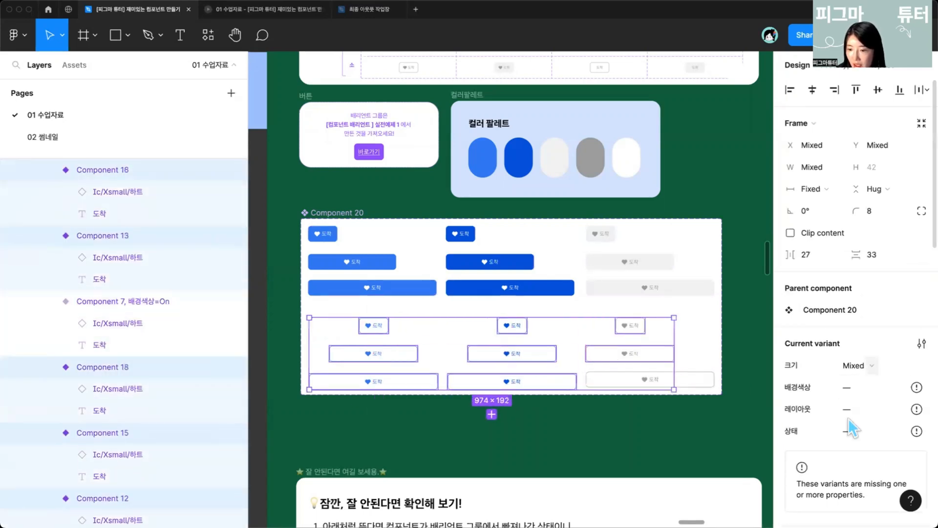
pyautogui.write('Off')
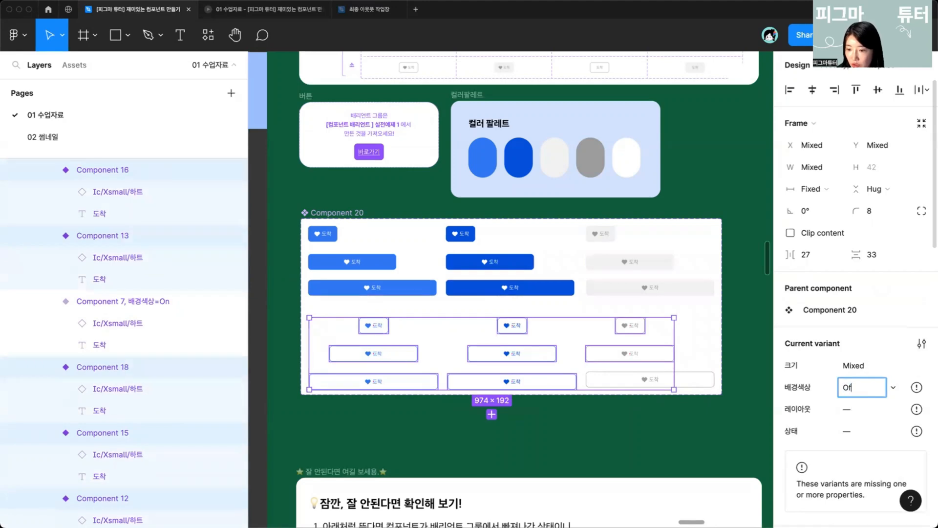
pyautogui.press('Return')
pyautogui.press('Escape')
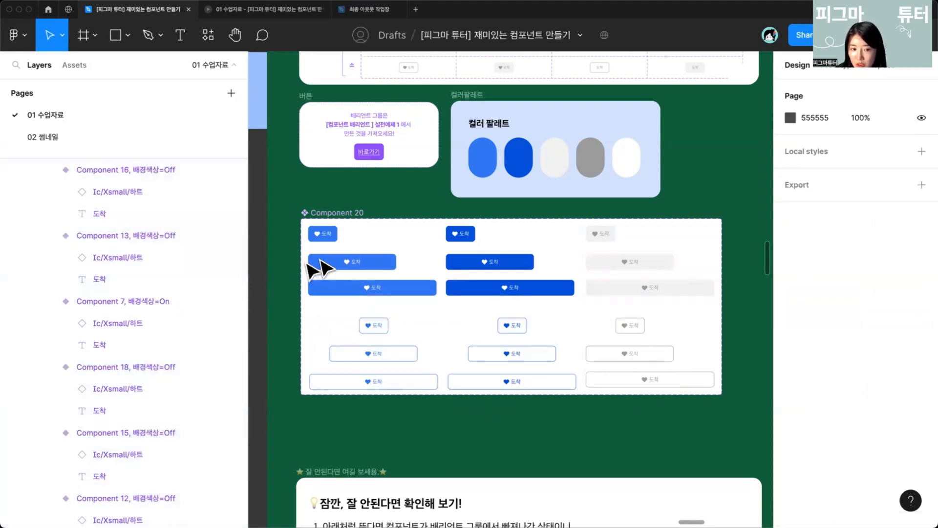
# Step: Select the six smallest buttons in the top and fourth rows and set their 크기 value to 소
pyautogui.click(331, 242)
pyautogui.keyDown('shift'); pyautogui.click(459, 236); pyautogui.keyUp('shift')
pyautogui.keyDown('shift'); pyautogui.click(606, 238); pyautogui.keyUp('shift')
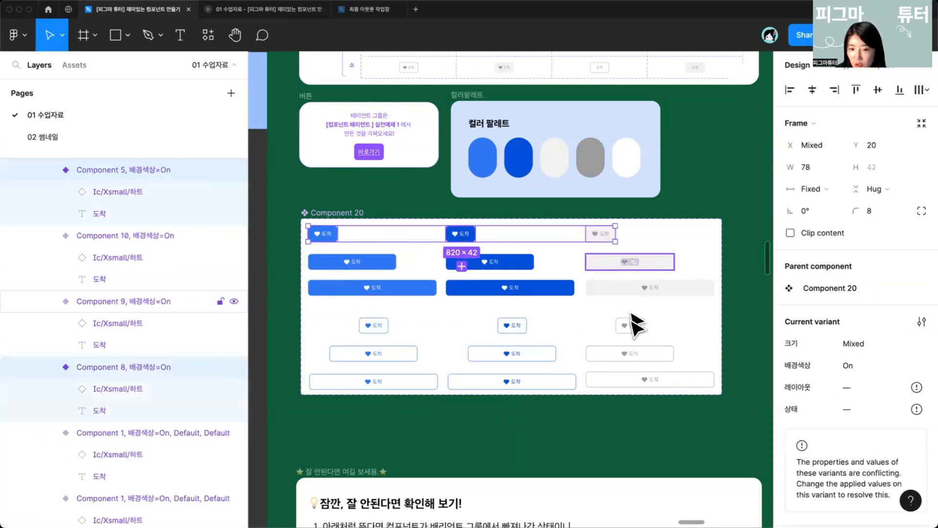
pyautogui.keyDown('shift'); pyautogui.click(630, 323); pyautogui.keyUp('shift')
pyautogui.keyDown('shift'); pyautogui.click(512, 325); pyautogui.keyUp('shift')
pyautogui.keyDown('shift'); pyautogui.click(375, 324); pyautogui.keyUp('shift')
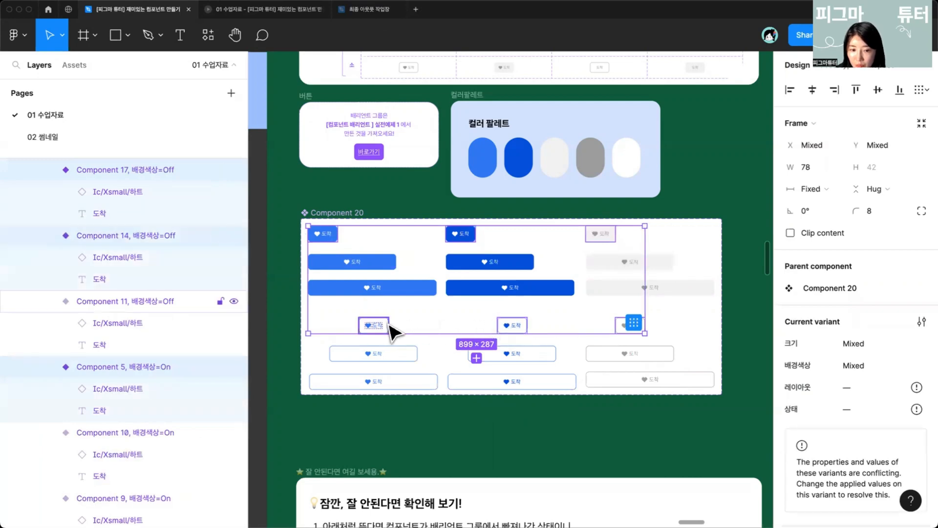
pyautogui.click(856, 344)
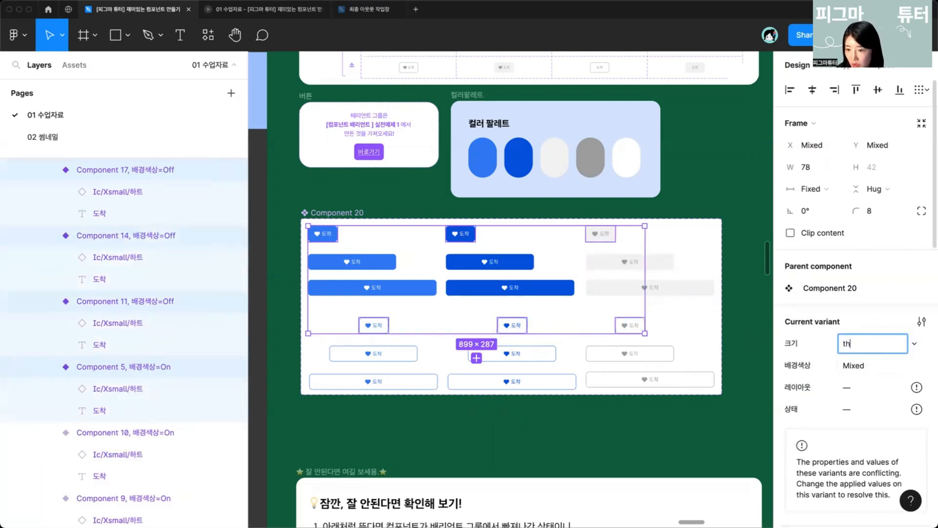
pyautogui.press('Return')
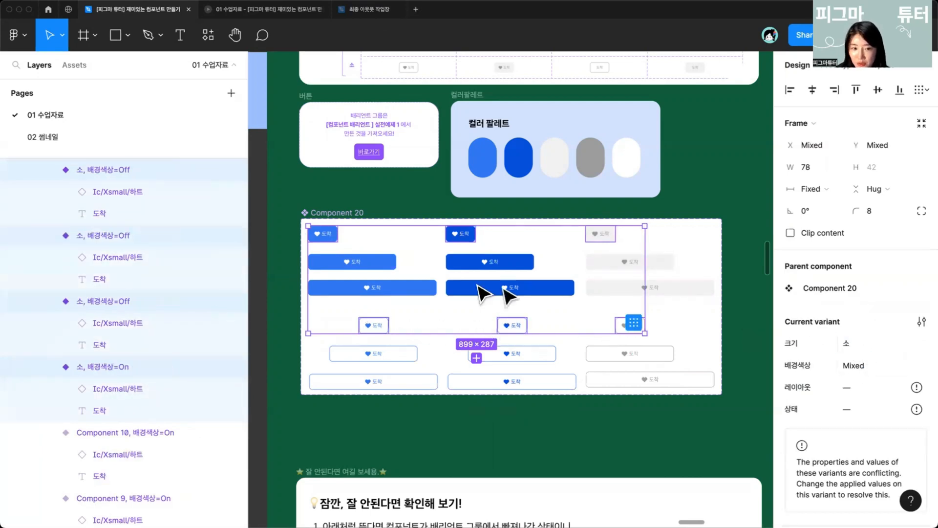
# Step: Select the six medium buttons in the second and fifth rows and set their 크기 value to 중
pyautogui.click(364, 263)
pyautogui.keyDown('shift'); pyautogui.click(529, 263); pyautogui.keyUp('shift')
pyautogui.keyDown('shift'); pyautogui.click(628, 263); pyautogui.keyUp('shift')
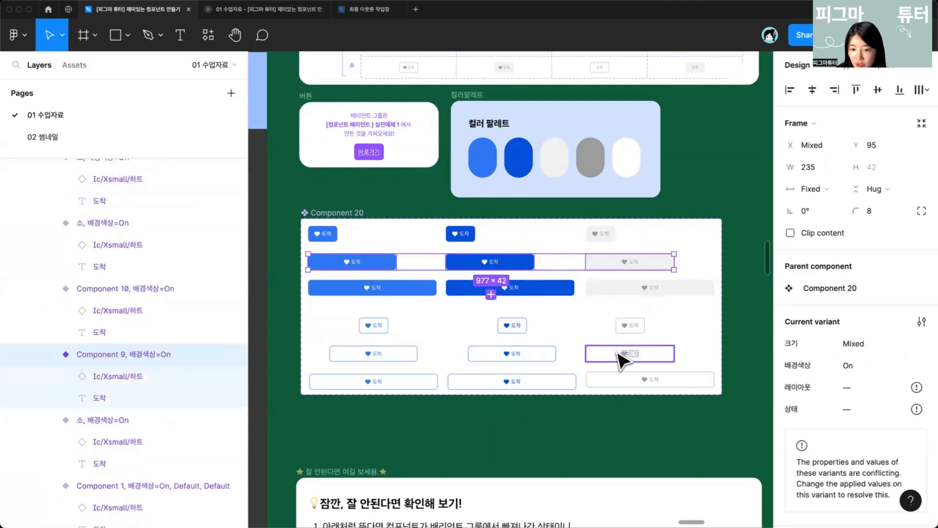
pyautogui.keyDown('shift'); pyautogui.click(624, 355); pyautogui.keyUp('shift')
pyautogui.keyDown('shift'); pyautogui.click(549, 355); pyautogui.keyUp('shift')
pyautogui.keyDown('shift'); pyautogui.click(408, 355); pyautogui.keyUp('shift')
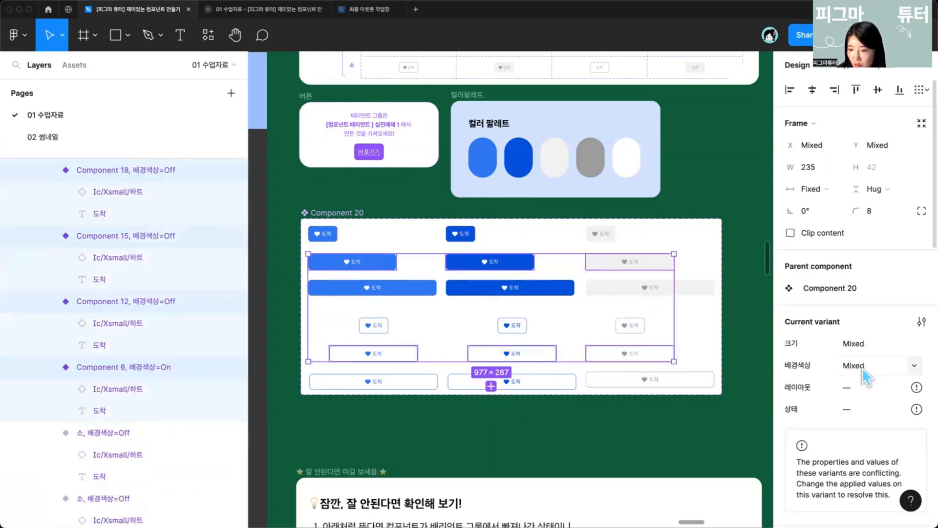
pyautogui.click(855, 343)
pyautogui.write('중')
pyautogui.press('Return')
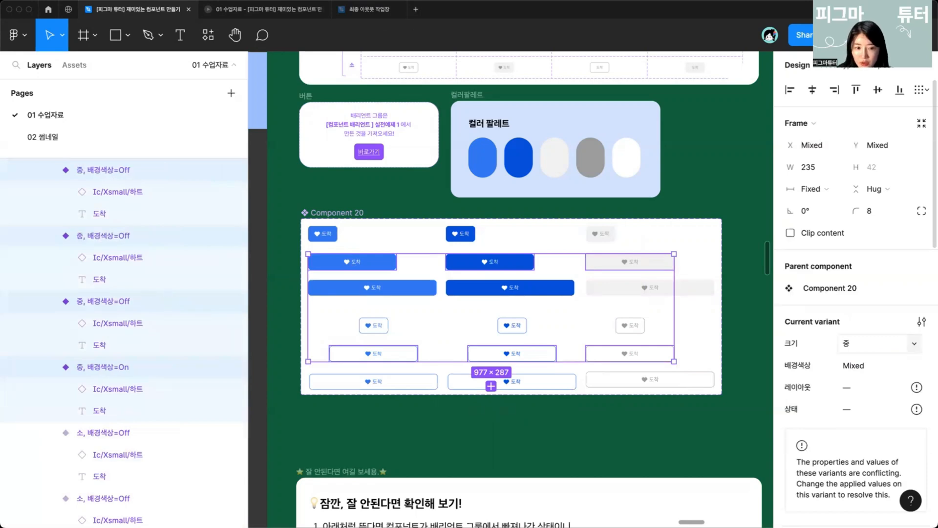
# Step: Select the six widest buttons in the third and bottom rows and set their 크기 value to 대
pyautogui.click(422, 294)
pyautogui.keyDown('shift'); pyautogui.click(472, 293); pyautogui.keyUp('shift')
pyautogui.keyDown('shift'); pyautogui.click(639, 287); pyautogui.keyUp('shift')
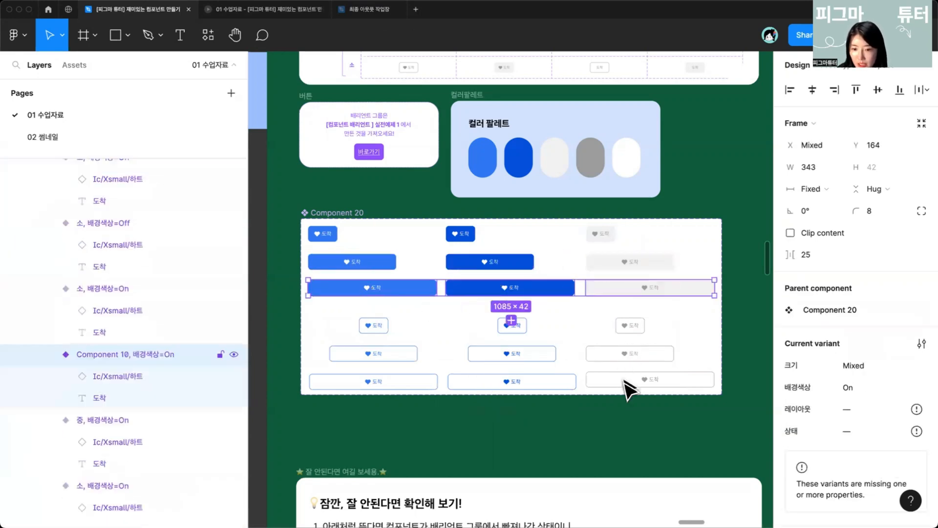
pyautogui.keyDown('shift'); pyautogui.click(626, 381); pyautogui.keyUp('shift')
pyautogui.keyDown('shift'); pyautogui.click(528, 384); pyautogui.keyUp('shift')
pyautogui.keyDown('shift'); pyautogui.click(427, 383); pyautogui.keyUp('shift')
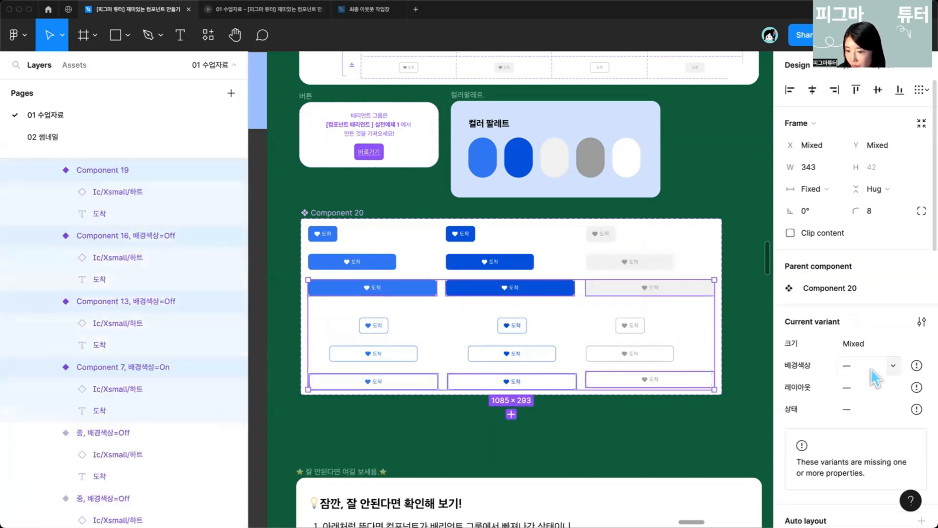
pyautogui.click(871, 345)
pyautogui.write('대')
pyautogui.press('Return')
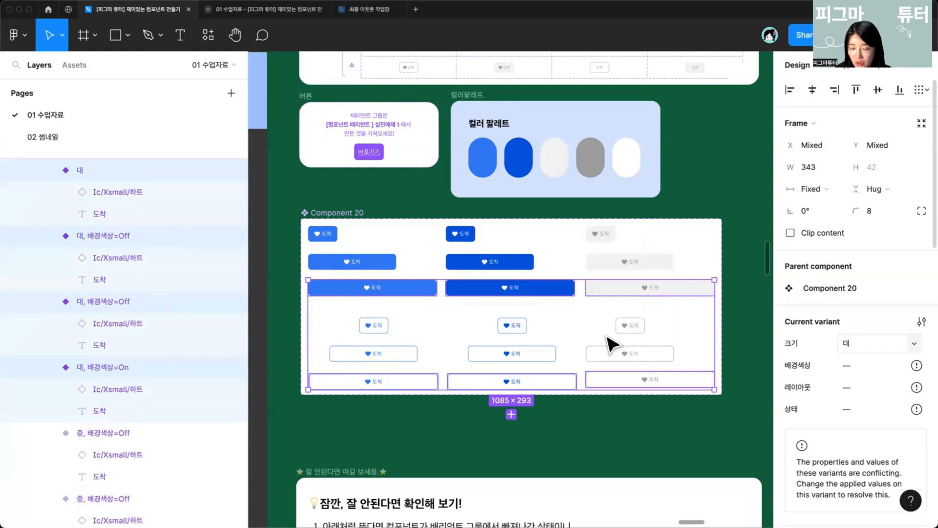
# Step: Select the variant set and delete the 레이아웃 property
pyautogui.click(512, 384)
pyautogui.click(426, 329)
pyautogui.moveTo(324, 243); pyautogui.dragTo(324, 257)
pyautogui.click(337, 229)
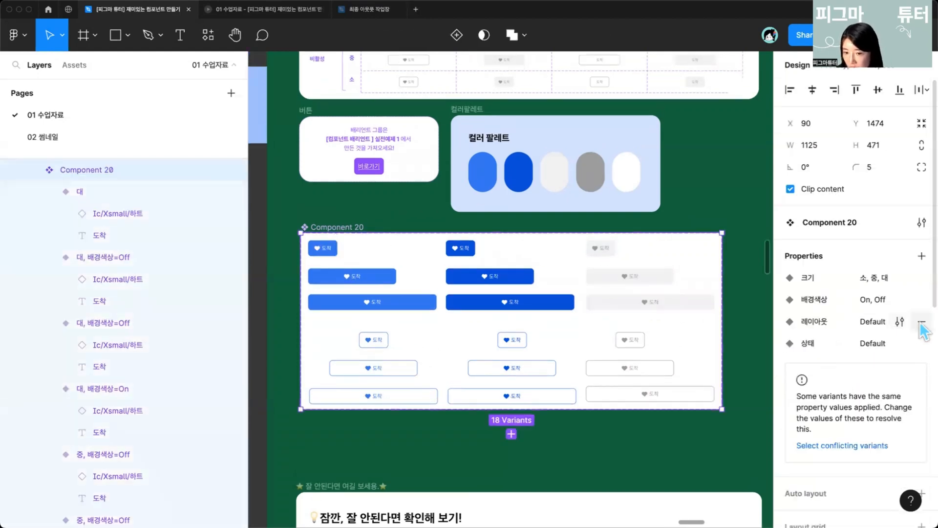
pyautogui.click(920, 322)
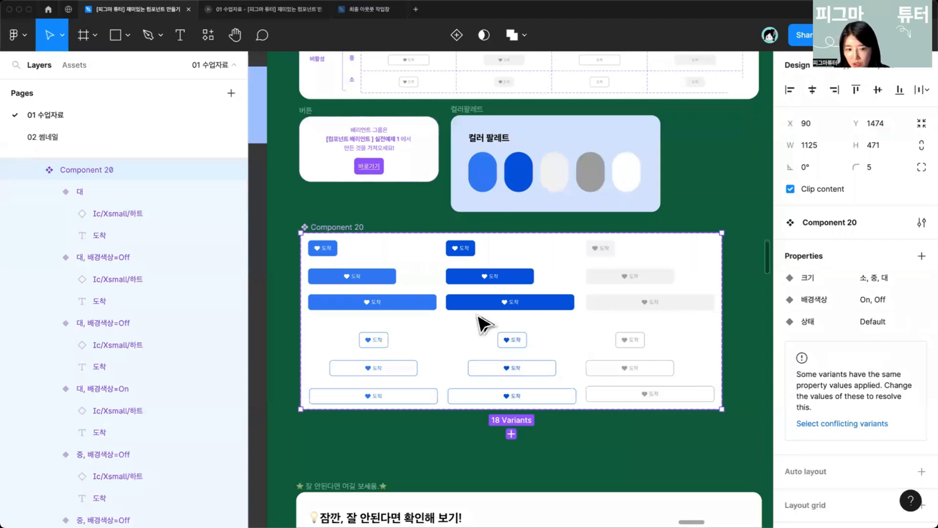
# Step: Select the six buttons in the left column and set their 상태 value to 활성
pyautogui.click(319, 252)
pyautogui.keyDown('shift'); pyautogui.click(335, 280); pyautogui.keyUp('shift')
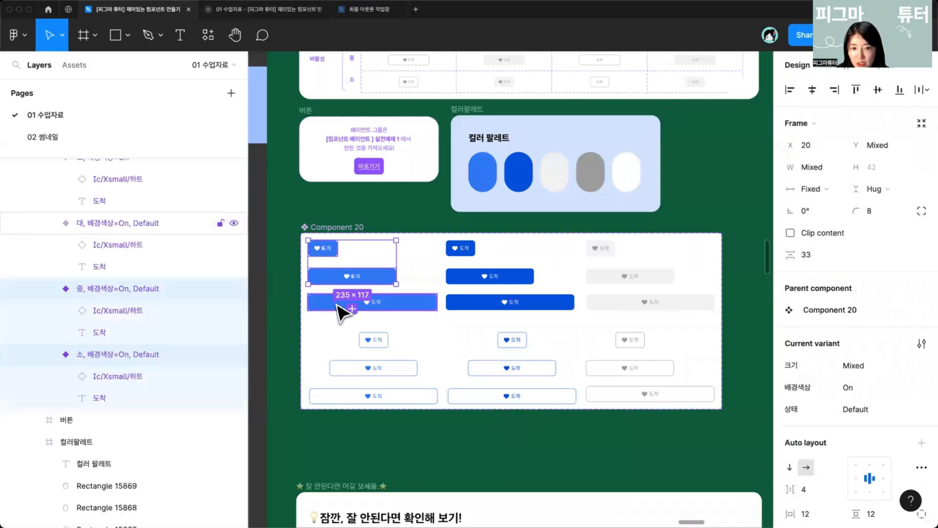
pyautogui.keyDown('shift'); pyautogui.click(339, 304); pyautogui.keyUp('shift')
pyautogui.keyDown('shift'); pyautogui.click(372, 342); pyautogui.keyUp('shift')
pyautogui.keyDown('shift'); pyautogui.click(368, 370); pyautogui.keyUp('shift')
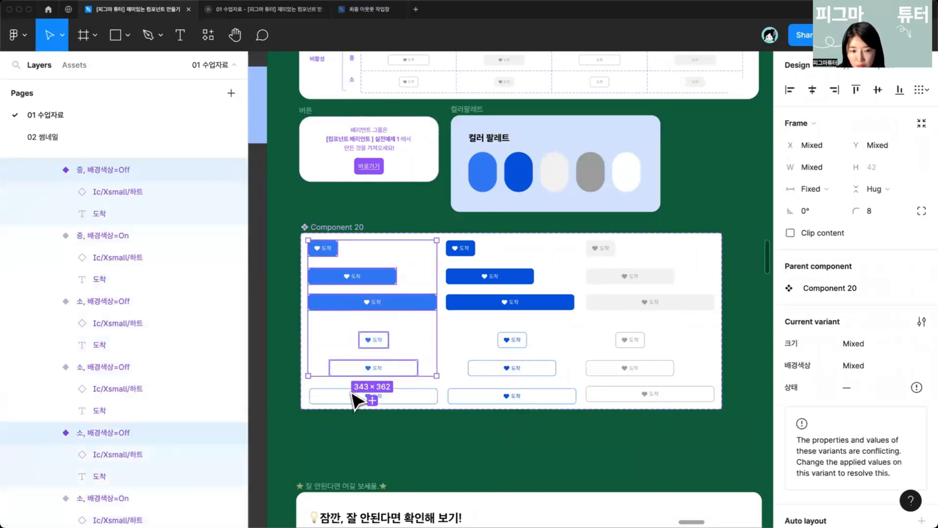
pyautogui.keyDown('shift'); pyautogui.click(361, 396); pyautogui.keyUp('shift')
pyautogui.click(857, 392)
pyautogui.write('활성')
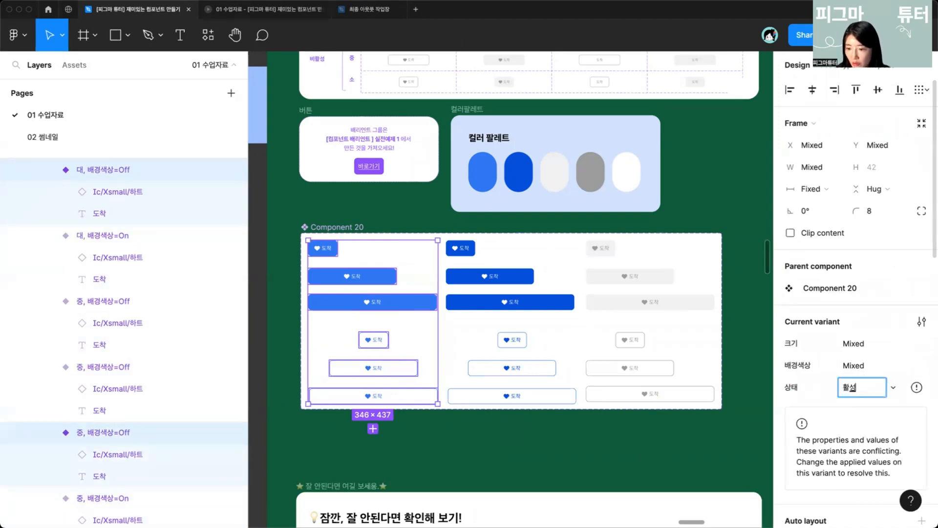
pyautogui.press('Return')
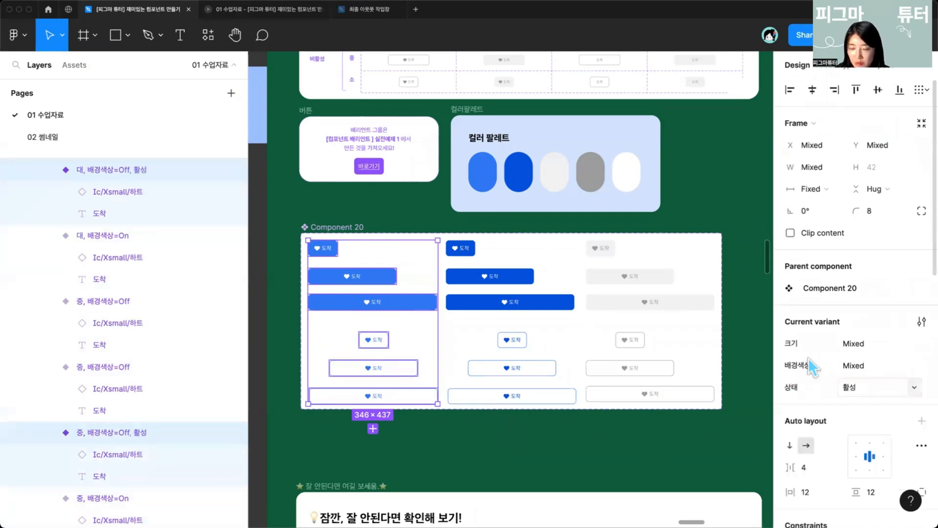
# Step: Select the six buttons in the middle column and set their 상태 value to 눌림
pyautogui.click(480, 254)
pyautogui.click(469, 252)
pyautogui.click(465, 282)
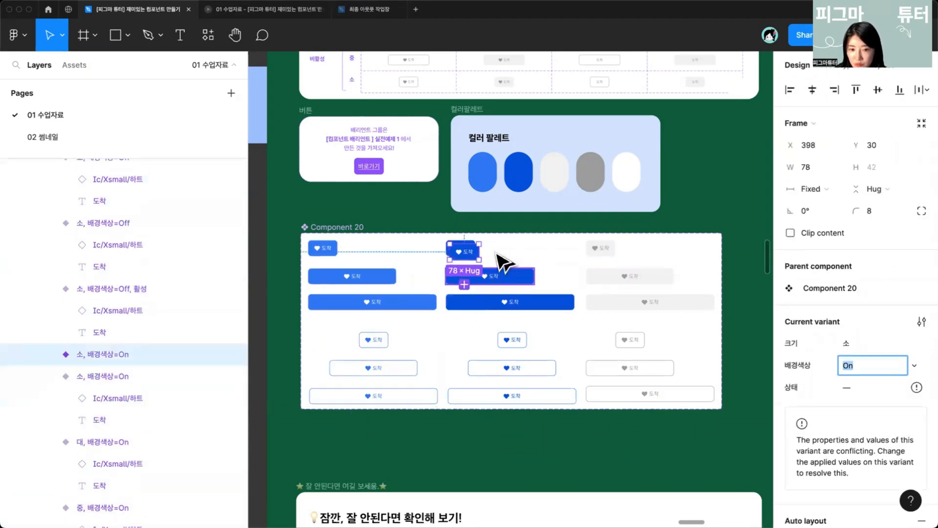
pyautogui.keyDown('shift'); pyautogui.click(504, 276); pyautogui.keyUp('shift')
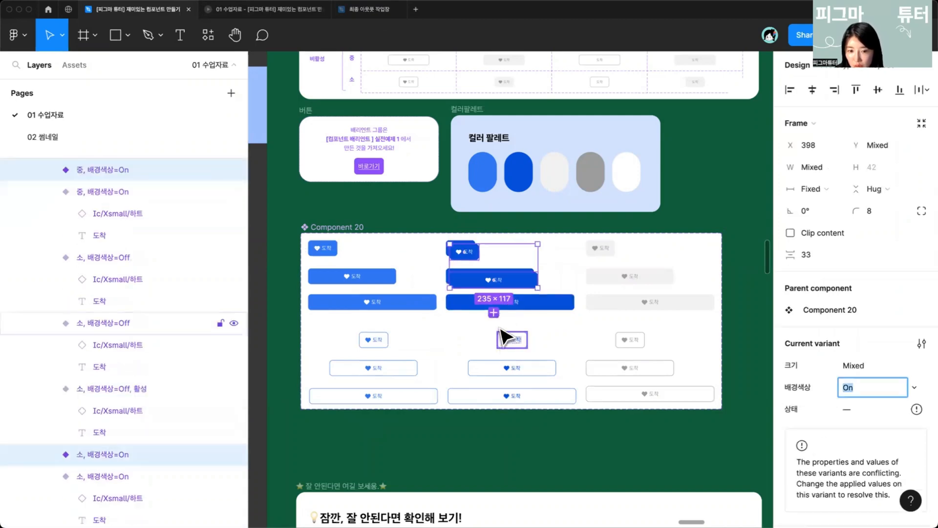
pyautogui.keyDown('shift'); pyautogui.click(559, 302); pyautogui.keyUp('shift')
pyautogui.keyDown('shift'); pyautogui.click(523, 343); pyautogui.keyUp('shift')
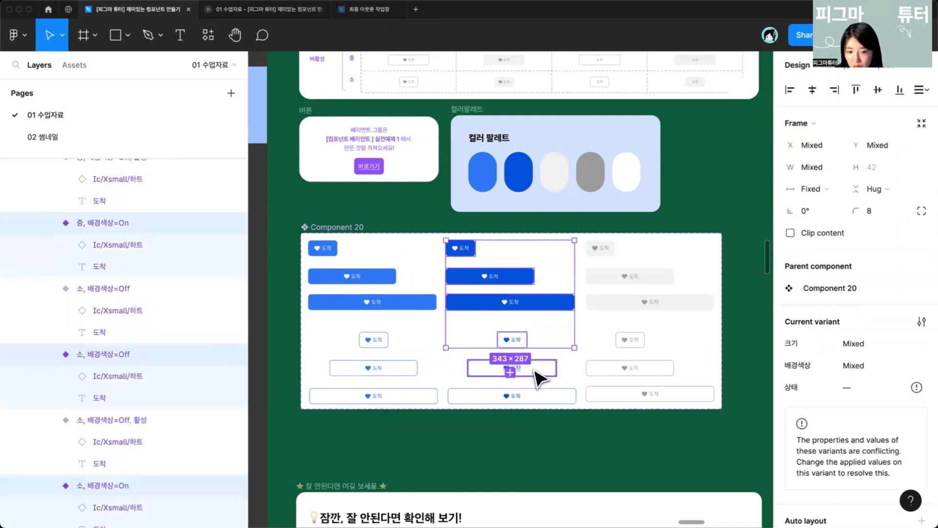
pyautogui.keyDown('shift'); pyautogui.click(537, 370); pyautogui.keyUp('shift')
pyautogui.keyDown('shift'); pyautogui.click(540, 394); pyautogui.keyUp('shift')
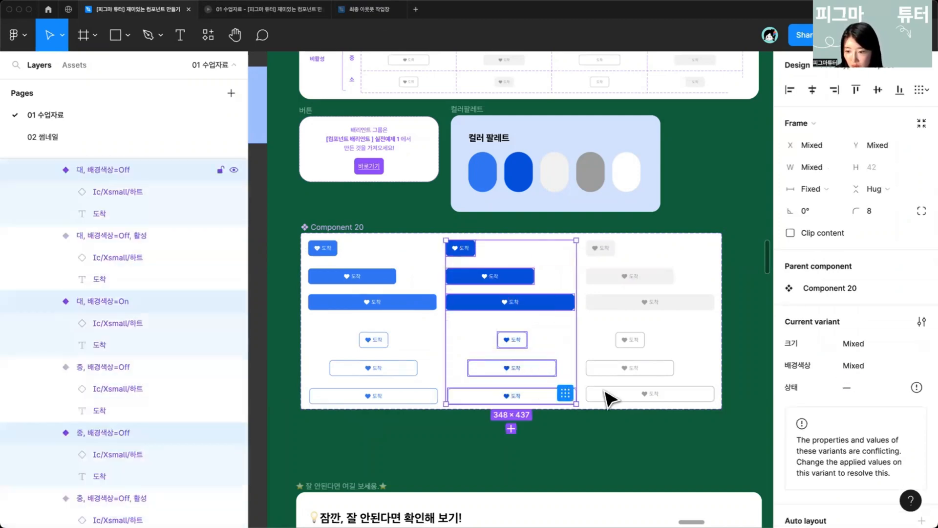
pyautogui.click(854, 388)
pyautogui.write('ㄴㅜㄹㄹㅣㅁ')
pyautogui.press('Return')
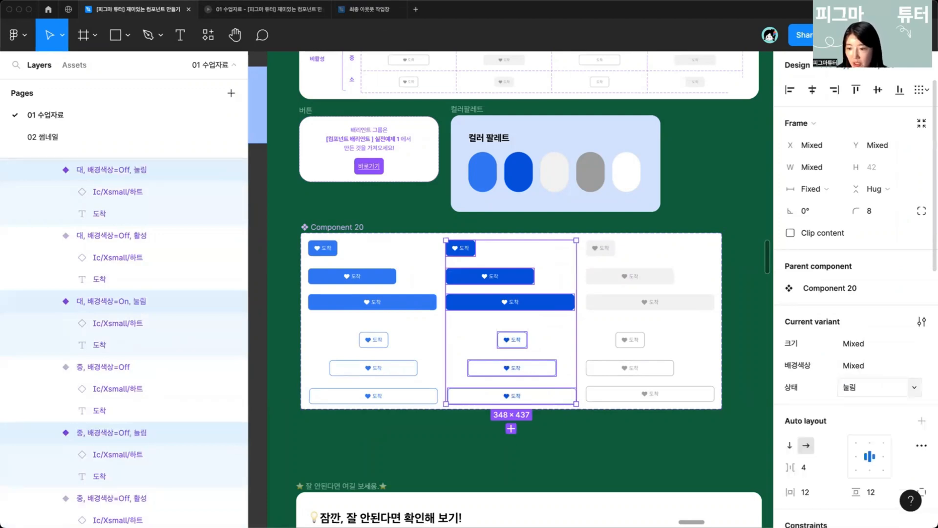
# Step: Select the six buttons in the right column and set their 상태 value to 비활성
pyautogui.click(602, 253)
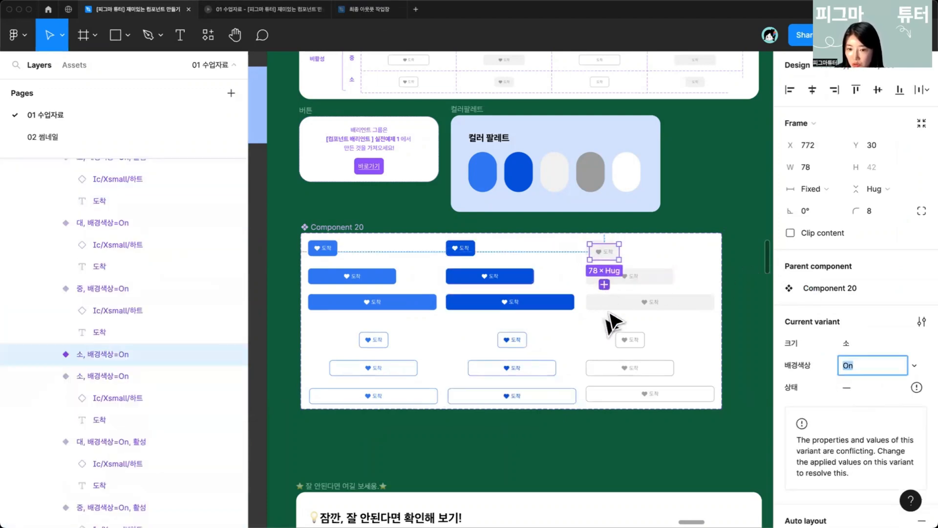
pyautogui.keyDown('shift'); pyautogui.click(604, 279); pyautogui.keyUp('shift')
pyautogui.keyDown('shift'); pyautogui.click(622, 298); pyautogui.keyUp('shift')
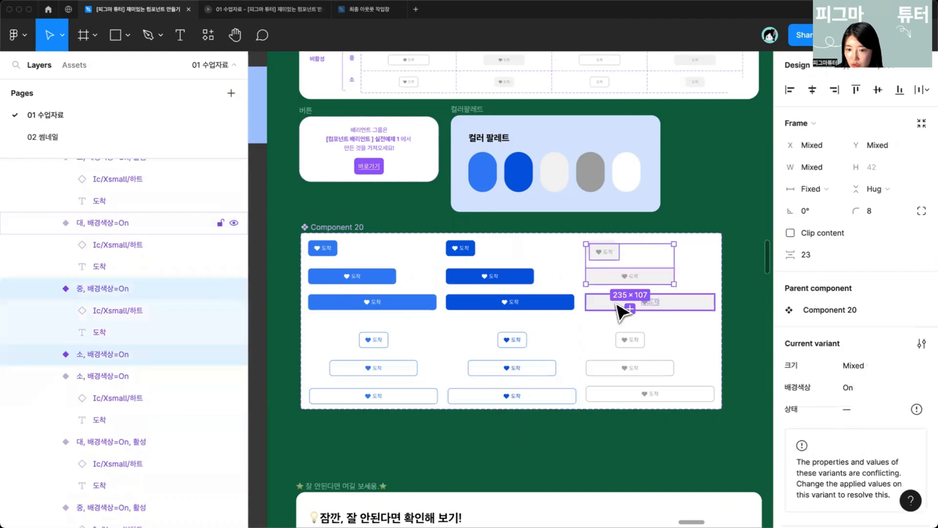
pyautogui.keyDown('shift'); pyautogui.click(623, 348); pyautogui.keyUp('shift')
pyautogui.keyDown('shift'); pyautogui.click(630, 368); pyautogui.keyUp('shift')
pyautogui.keyDown('shift'); pyautogui.click(645, 393); pyautogui.keyUp('shift')
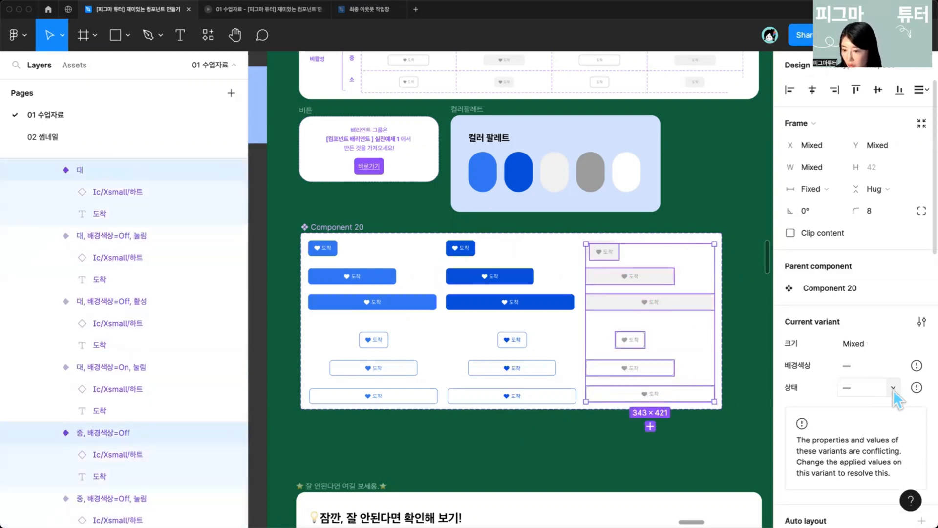
pyautogui.click(893, 390)
pyautogui.click(857, 386)
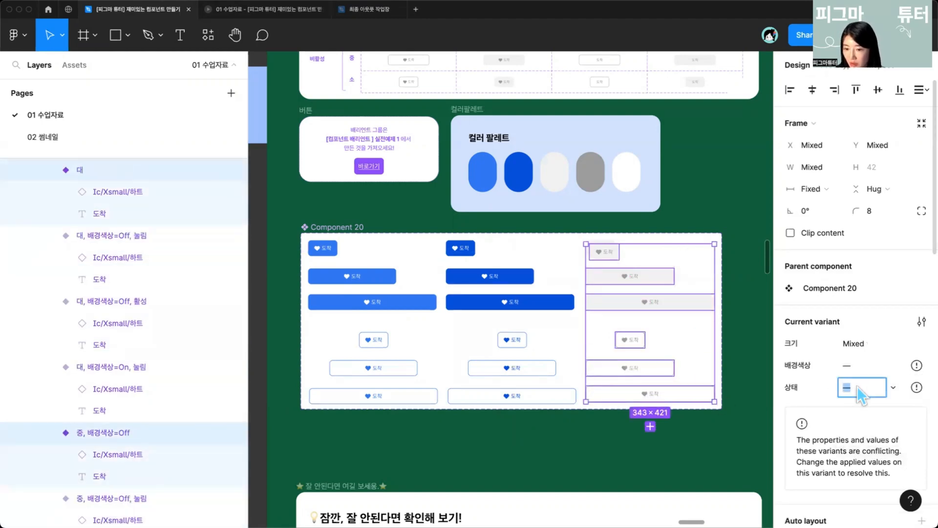
pyautogui.write('비활성')
pyautogui.press('Return')
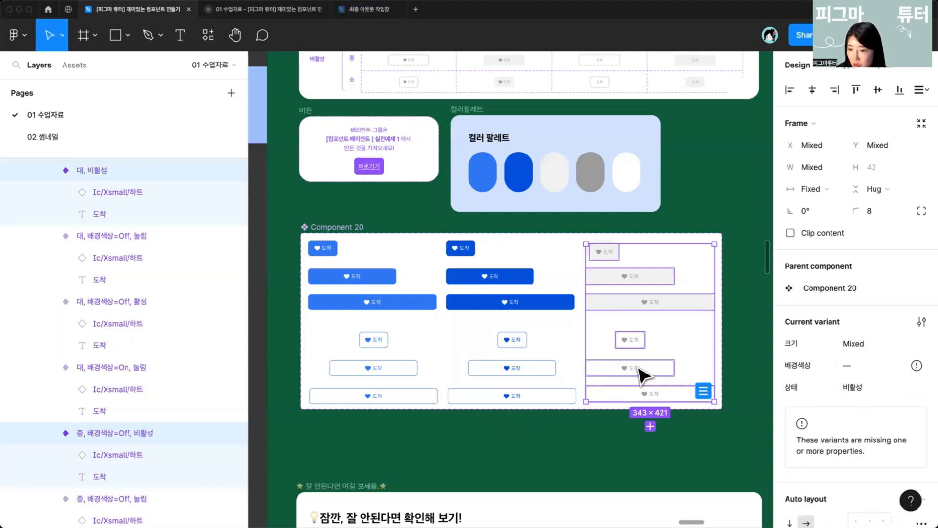
# Step: Place an instance of the small active button into the 실전예제2 practice frame
pyautogui.click(320, 227)
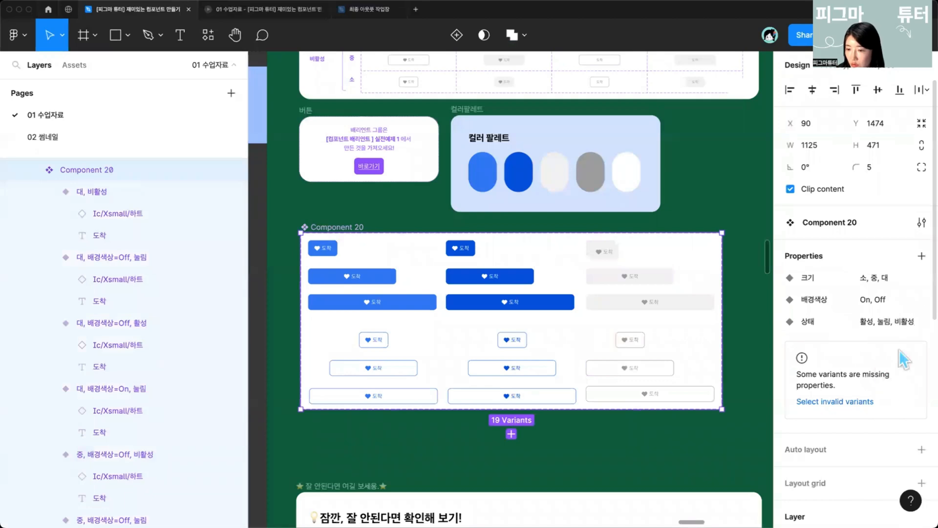
pyautogui.click(334, 247)
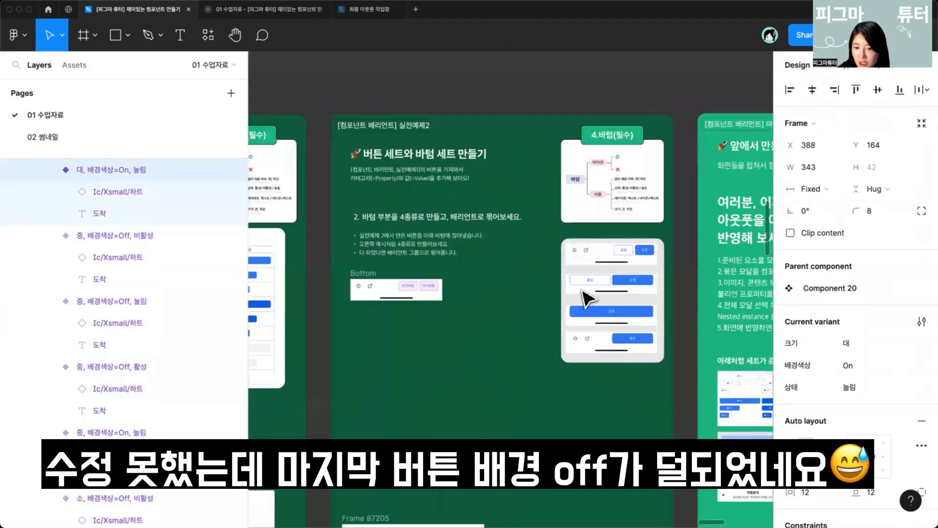
pyautogui.scroll(2, 583, 296)
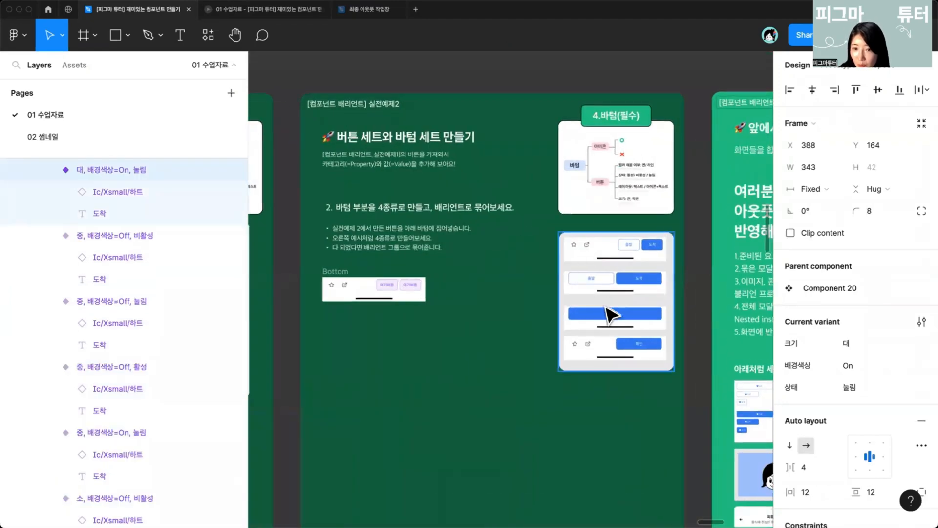
pyautogui.scroll(-3, 540, 404)
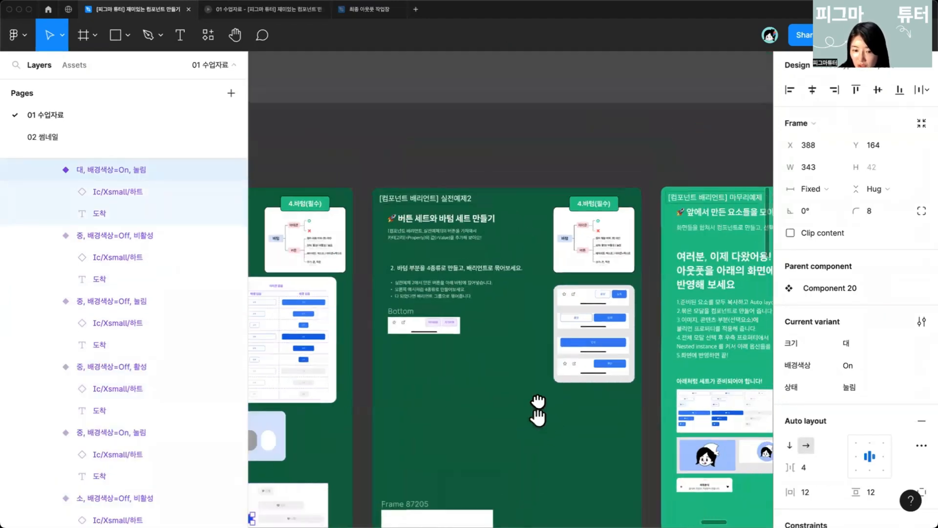
pyautogui.scroll(3, 497, 299)
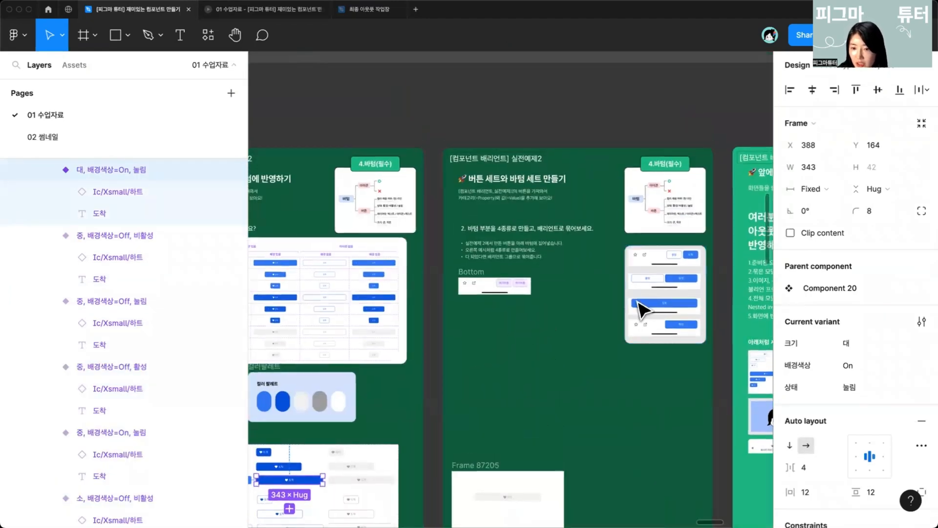
pyautogui.scroll(-3, 491, 321)
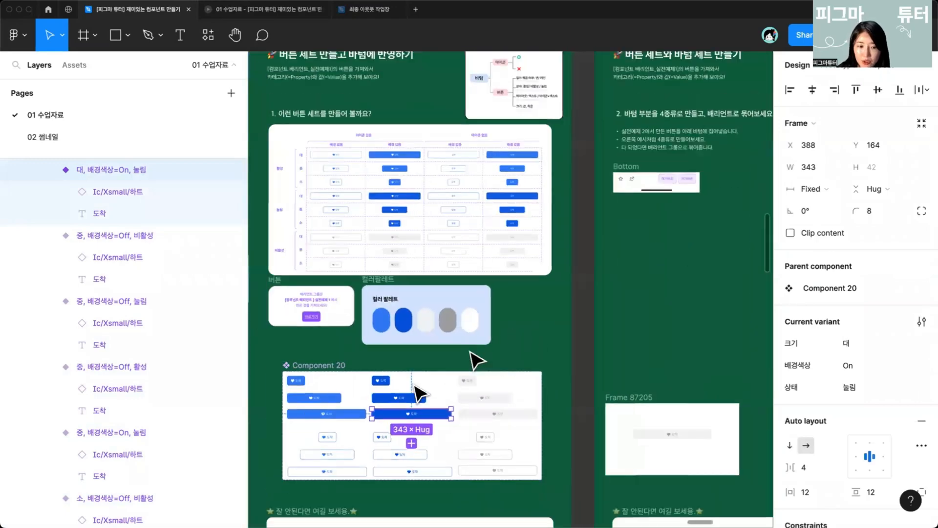
pyautogui.moveTo(304, 382); pyautogui.dragTo(662, 309)
pyautogui.scroll(3, 662, 308)
pyautogui.scroll(5, 647, 271)
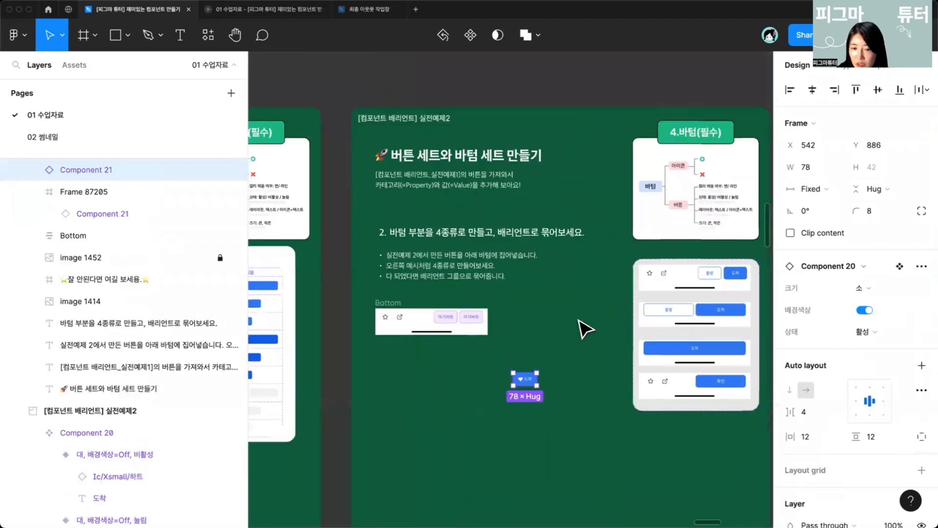
# Step: Move the small button instance into the Bottom bar, duplicate it, and delete the two placeholder buttons
pyautogui.scroll(1, 557, 315)
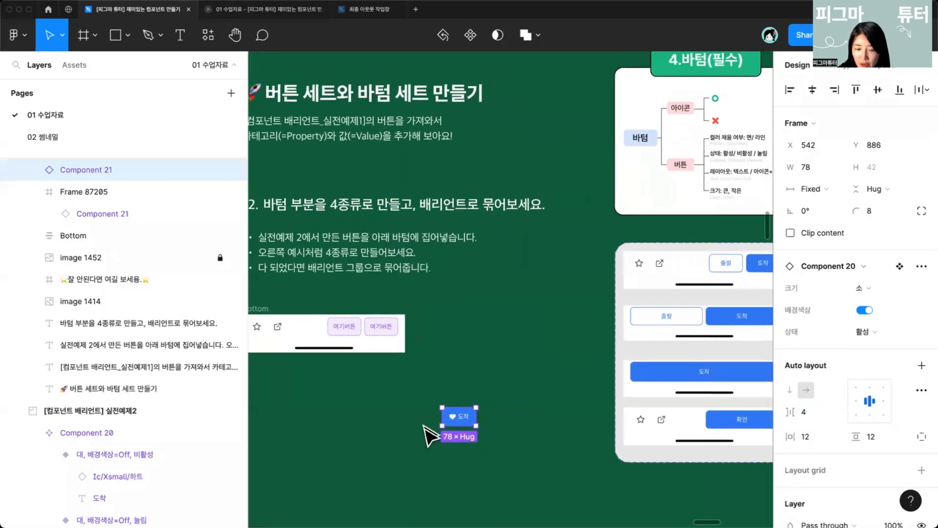
pyautogui.moveTo(467, 427)
pyautogui.mouseDown()
pyautogui.moveTo(315, 327)
pyautogui.moveTo(369, 334)
pyautogui.mouseUp()
pyautogui.moveTo(341, 458); pyautogui.dragTo(342, 440)
pyautogui.moveTo(387, 375); pyautogui.dragTo(469, 380)
pyautogui.scroll(2, 466, 381)
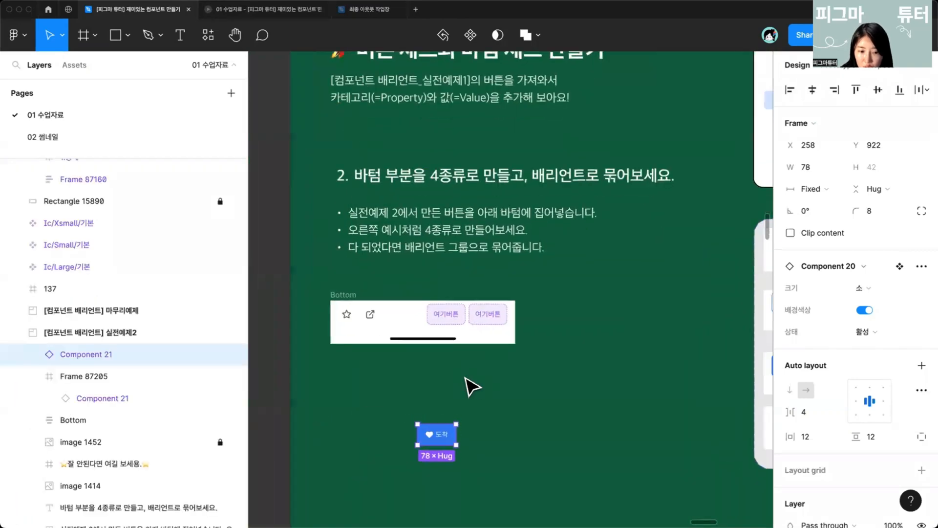
pyautogui.moveTo(445, 452); pyautogui.dragTo(454, 315)
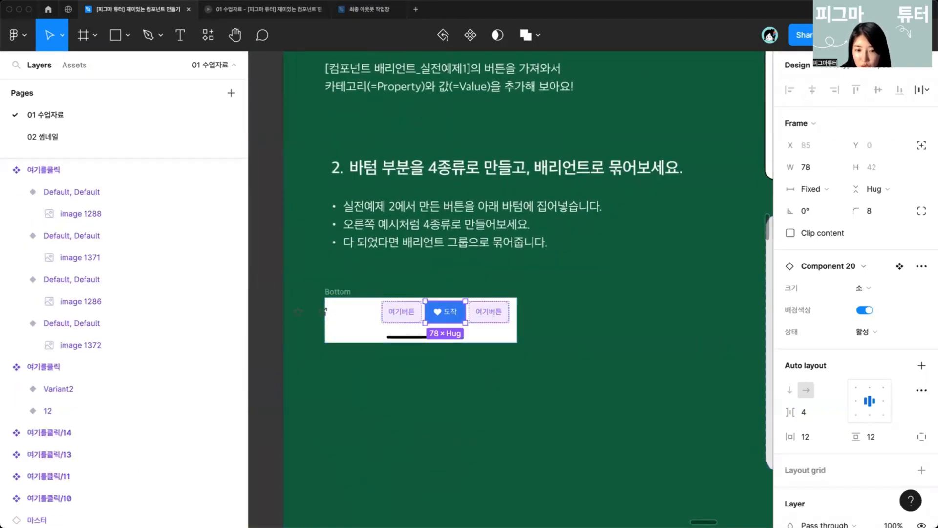
pyautogui.press('super+d')
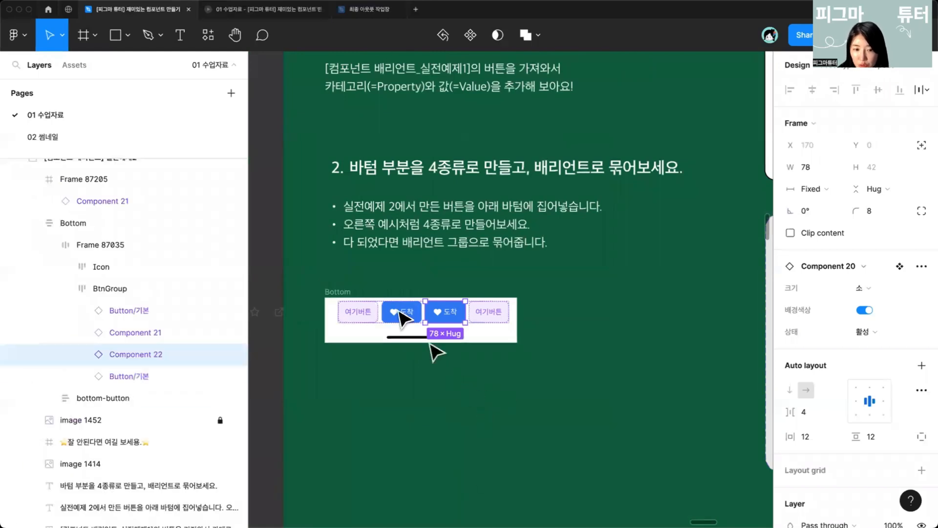
pyautogui.click(364, 317)
pyautogui.keyDown('shift'); pyautogui.click(488, 312); pyautogui.keyUp('shift')
pyautogui.press('Delete')
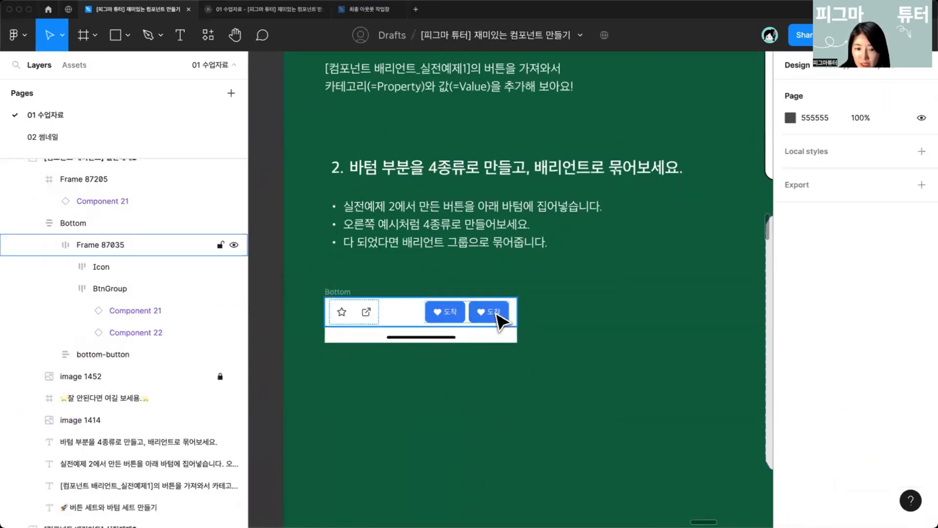
# Step: Turn off 배경색상 for the second button in the Bottom bar
pyautogui.click(512, 414)
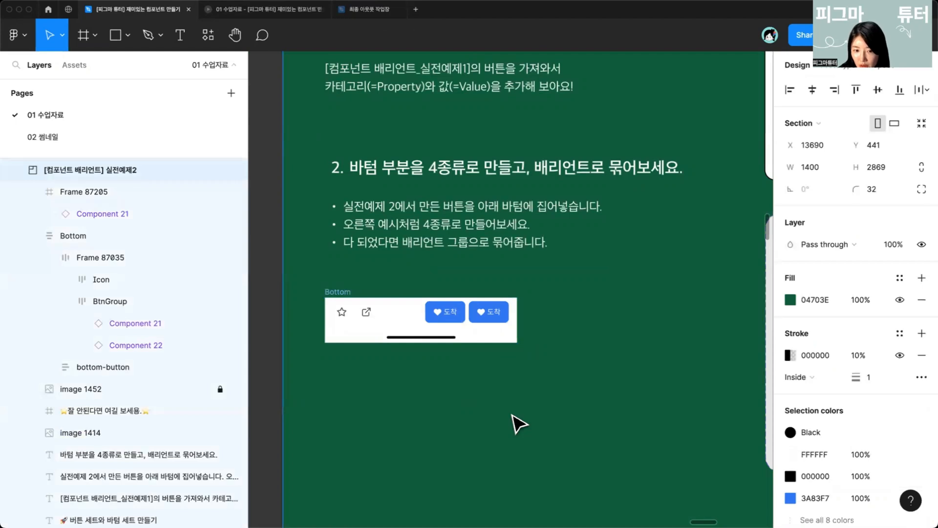
pyautogui.click(494, 311)
pyautogui.click(494, 311)
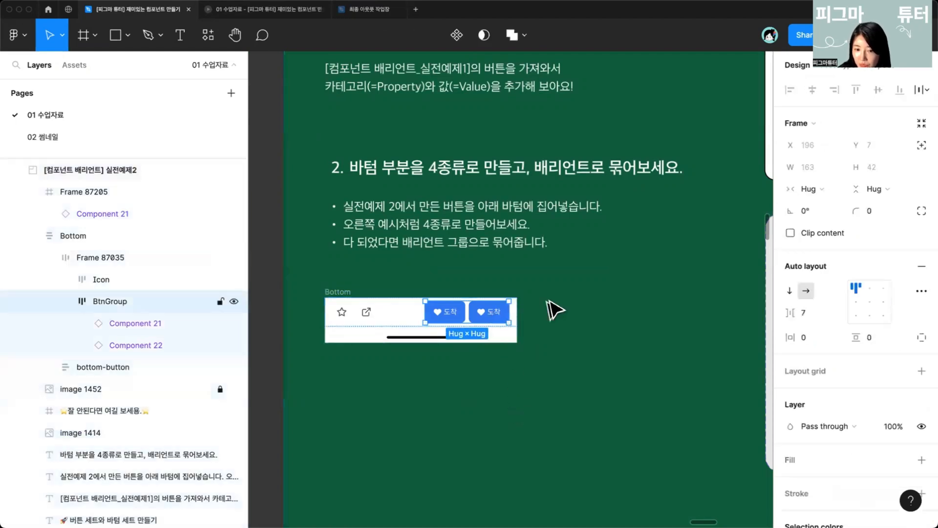
pyautogui.click(494, 315)
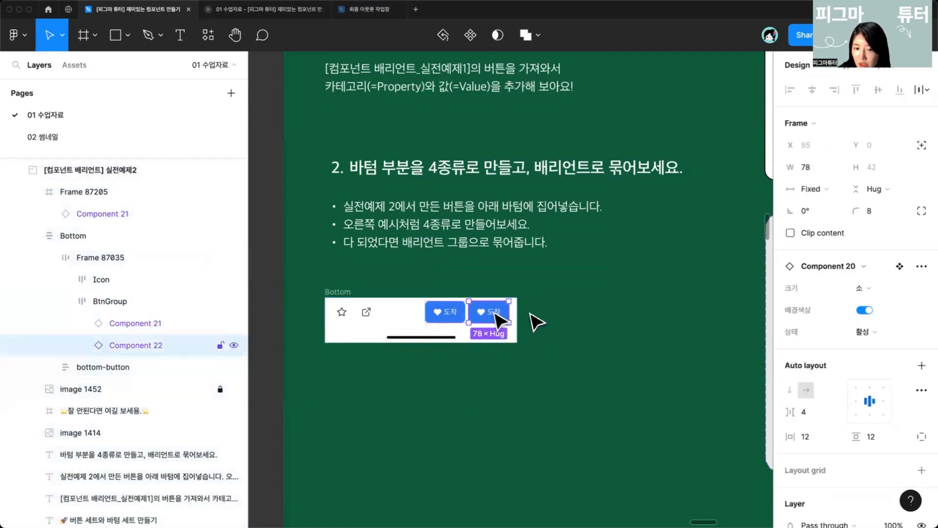
pyautogui.click(865, 288)
pyautogui.click(864, 309)
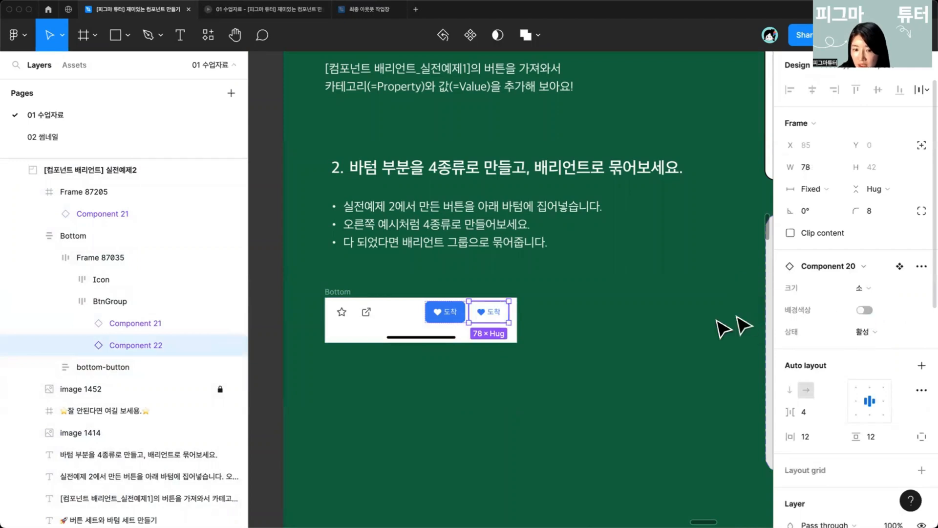
# Step: Inspect the properties of the two buttons in the Bottom bar
pyautogui.click(624, 435)
pyautogui.click(447, 315)
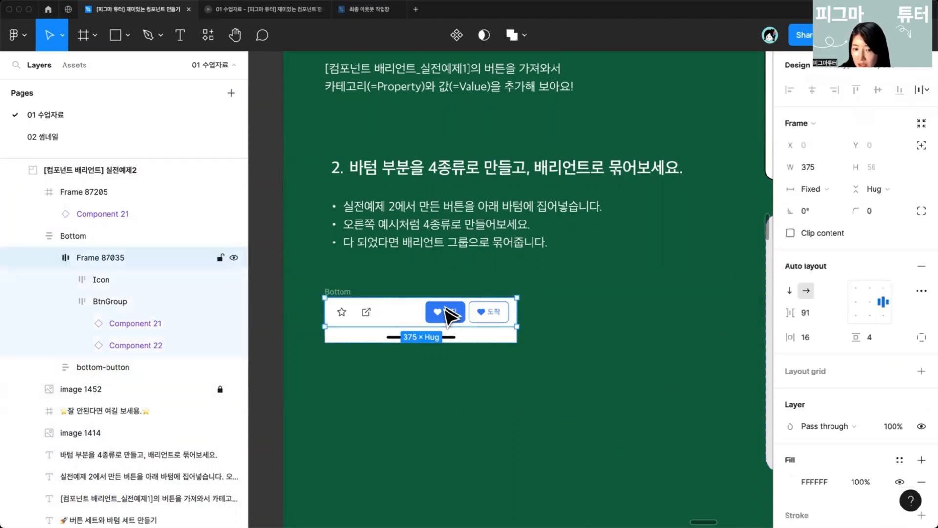
pyautogui.click(447, 315)
pyautogui.doubleClick(491, 315)
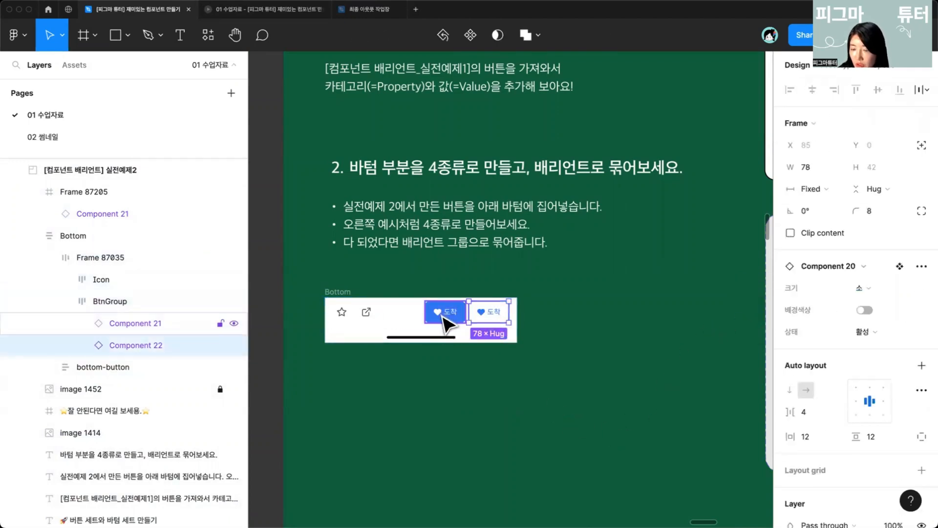
pyautogui.keyDown('shift'); pyautogui.click(443, 317); pyautogui.keyUp('shift')
pyautogui.click(518, 352)
pyautogui.doubleClick(436, 317)
pyautogui.click(437, 318)
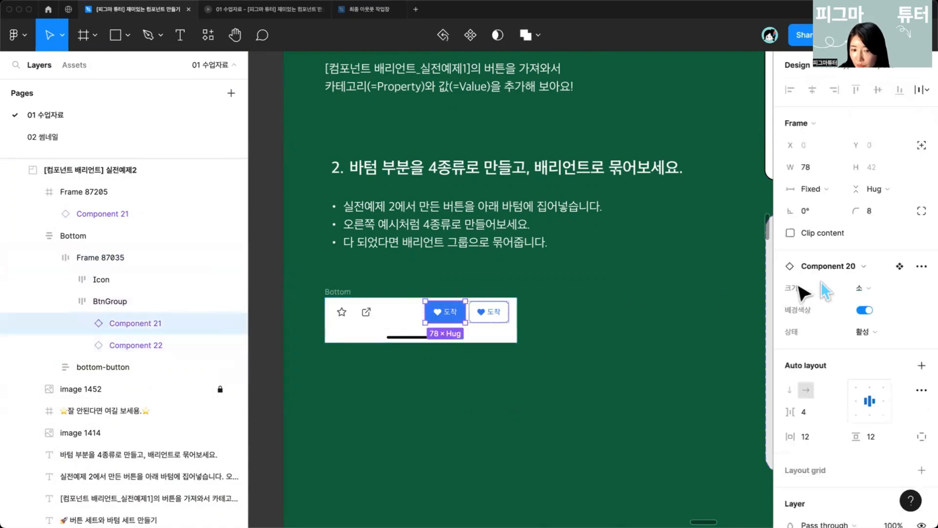
# Step: Duplicate the Bottom bar into four stacked copies
pyautogui.scroll(-4, 441, 318)
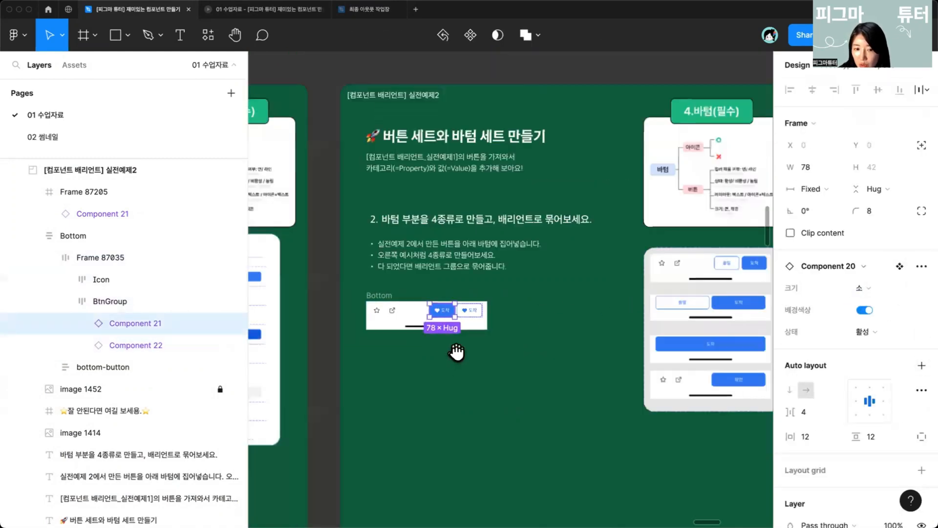
pyautogui.moveTo(456, 351); pyautogui.dragTo(508, 304)
pyautogui.click(540, 381)
pyautogui.click(457, 272)
pyautogui.moveTo(457, 272); pyautogui.dragTo(464, 419)
pyautogui.scroll(1, 513, 311)
pyautogui.scroll(4, 505, 306)
pyautogui.moveTo(559, 343); pyautogui.dragTo(352, 325)
pyautogui.click(472, 348)
pyautogui.doubleClick(472, 348)
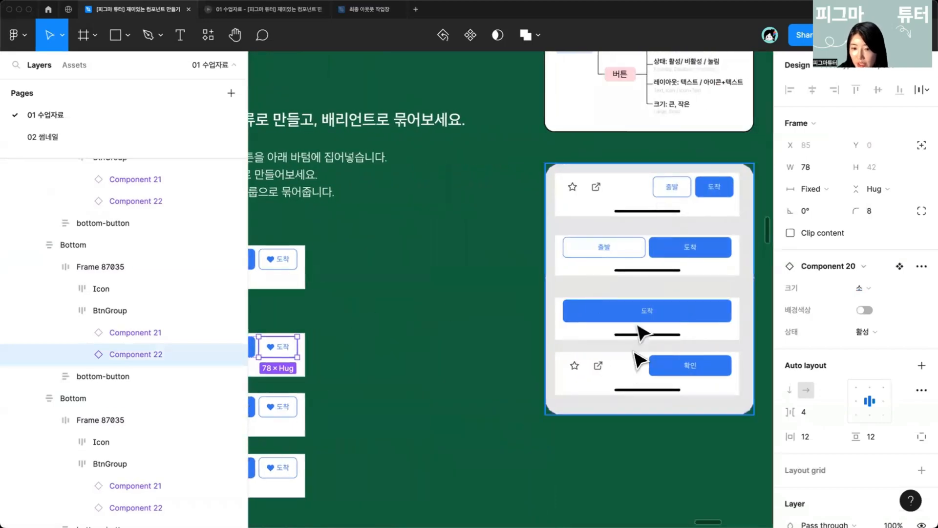
pyautogui.moveTo(502, 443); pyautogui.dragTo(686, 409)
# Step: In the second Bottom bar, hide the icon group and set both buttons' 크기 to 중
pyautogui.click(328, 341)
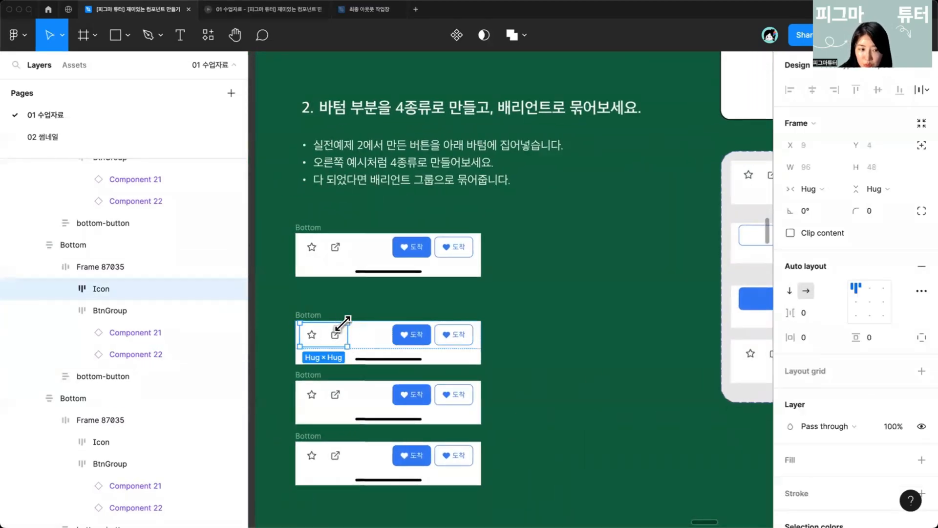
pyautogui.click(234, 289)
pyautogui.click(407, 331)
pyautogui.doubleClick(403, 331)
pyautogui.doubleClick(403, 331)
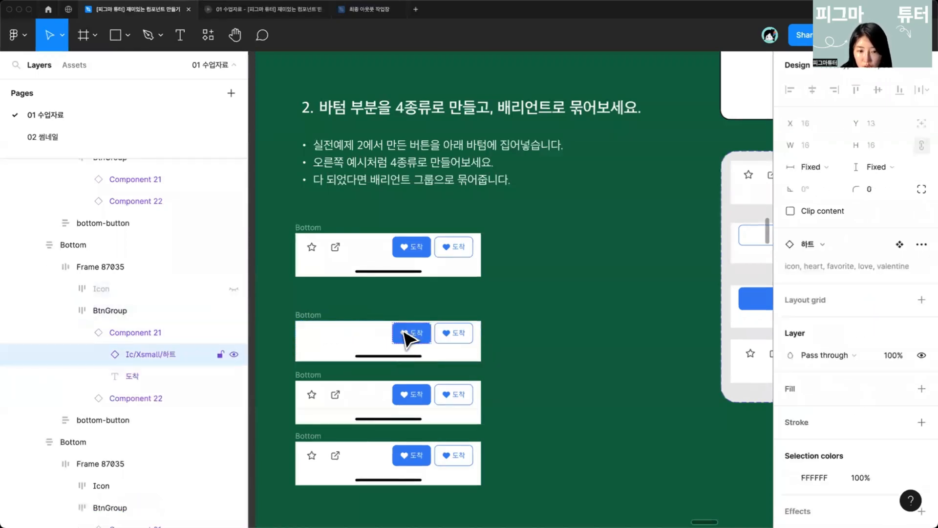
pyautogui.click(455, 332)
pyautogui.keyDown('shift'); pyautogui.click(411, 332); pyautogui.keyUp('shift')
pyautogui.click(826, 307)
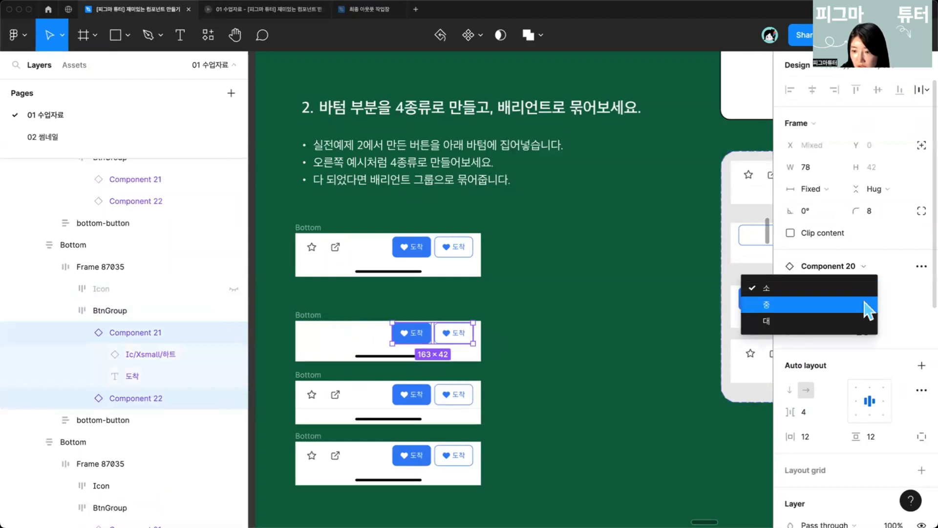
pyautogui.moveTo(464, 423); pyautogui.dragTo(527, 410)
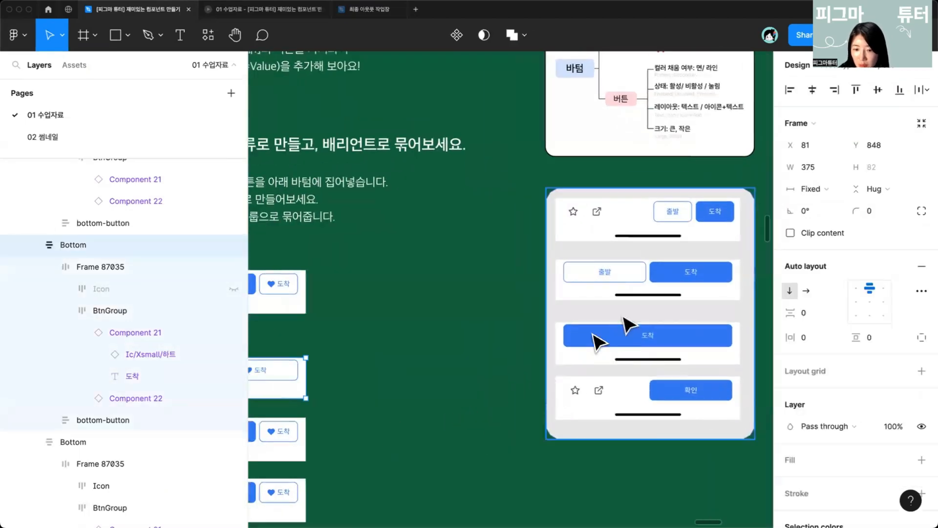
# Step: In the third Bottom bar, hide the icons and the first button, and set the remaining button's 크기 to 대
pyautogui.moveTo(410, 435); pyautogui.dragTo(556, 395)
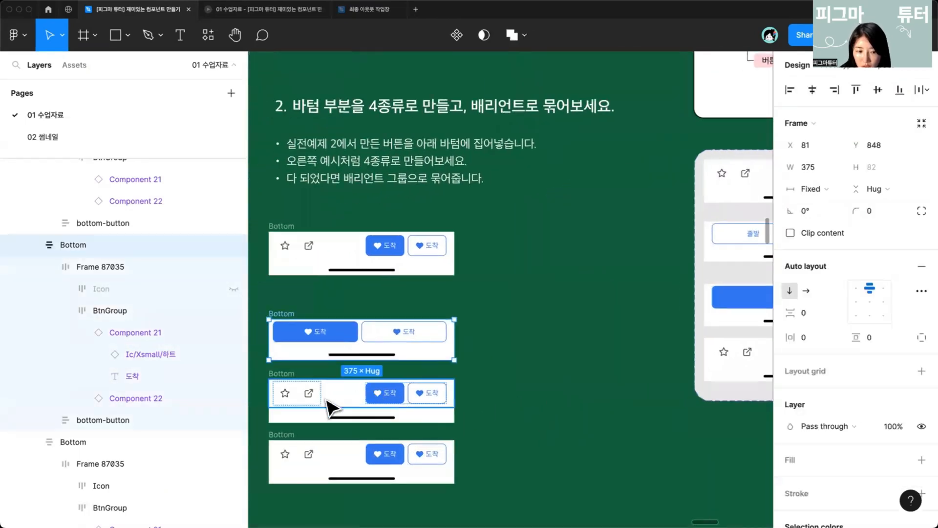
pyautogui.doubleClick(315, 405)
pyautogui.click(308, 392)
pyautogui.keyDown('shift'); pyautogui.click(374, 397); pyautogui.keyUp('shift')
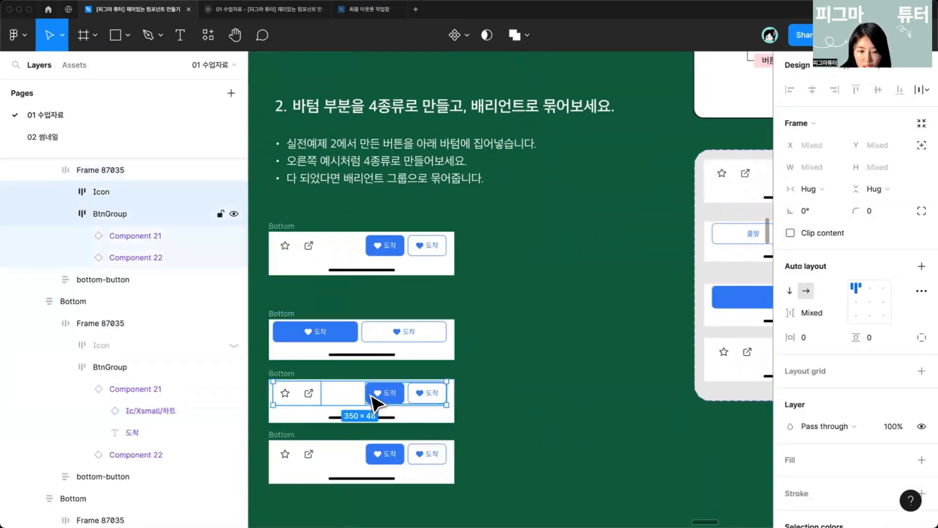
pyautogui.keyDown('shift'); pyautogui.click(373, 397); pyautogui.keyUp('shift')
pyautogui.press('super+shift+h')
pyautogui.click(425, 399)
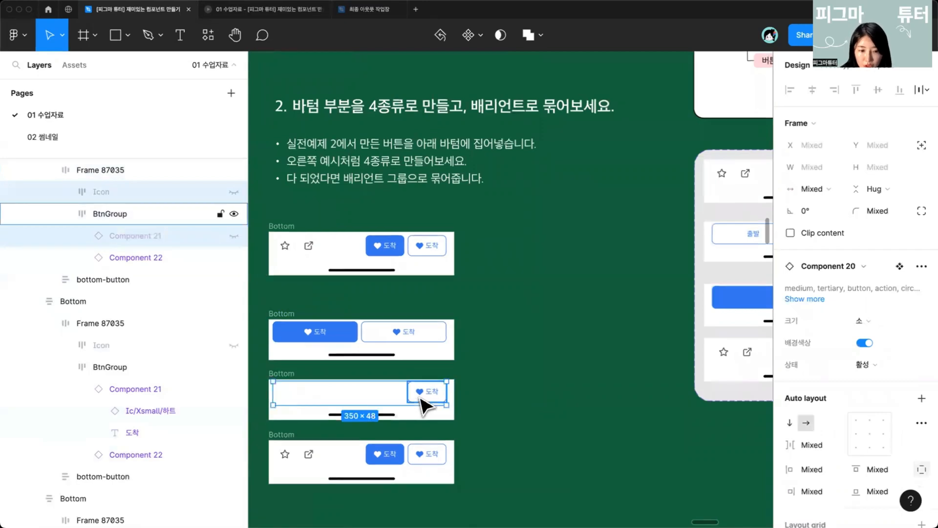
pyautogui.click(425, 398)
pyautogui.hscroll(2, 674, 289)
pyautogui.click(862, 288)
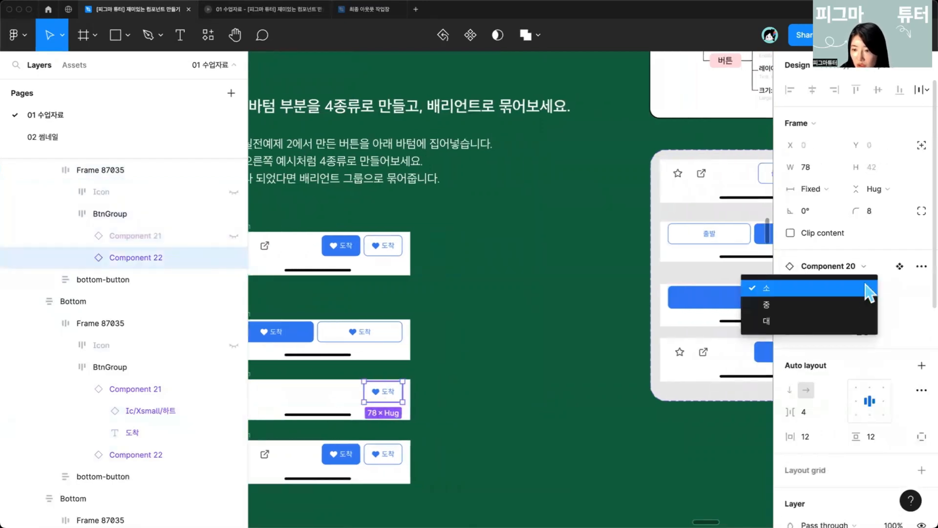
pyautogui.click(806, 321)
pyautogui.click(538, 394)
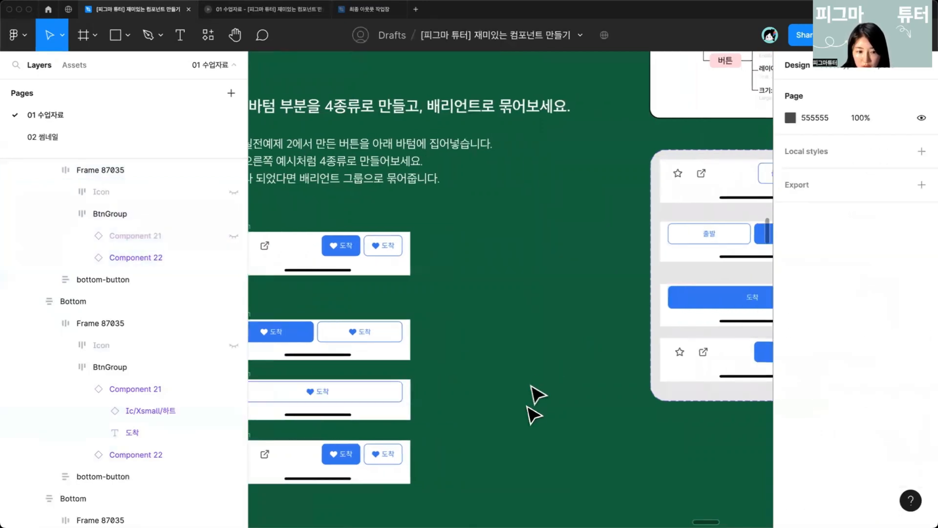
# Step: Turn on 배경색상 for the full-width button in the third Bottom bar
pyautogui.hscroll(-2, 528, 379)
pyautogui.scroll(-1, 527, 379)
pyautogui.click(421, 375)
pyautogui.click(421, 376)
pyautogui.scroll(-1, 420, 374)
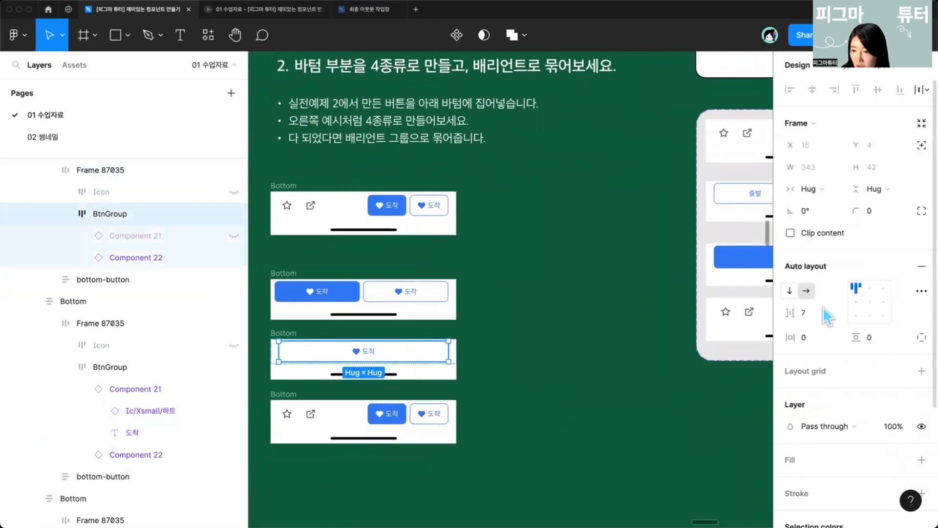
pyautogui.click(430, 359)
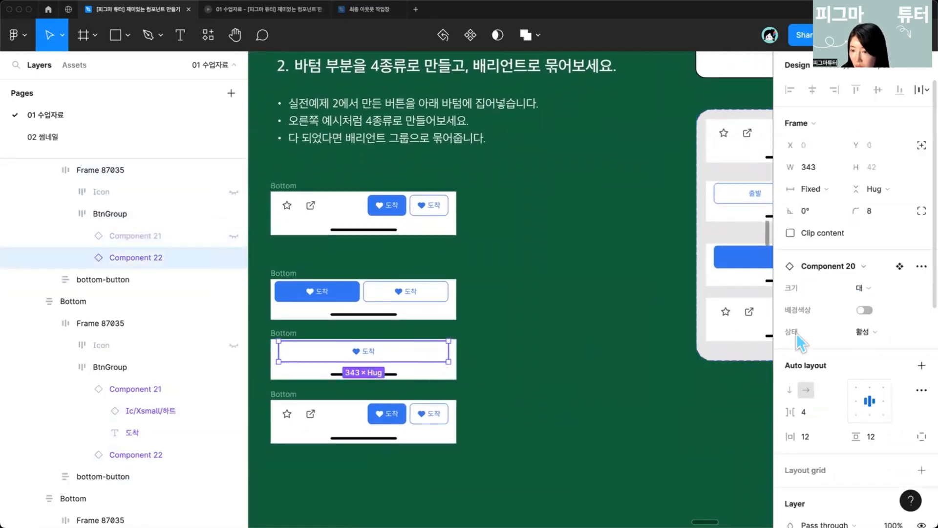
pyautogui.click(864, 311)
pyautogui.click(545, 402)
# Step: Duplicate the first Bottom bar and place the copy beside the stack
pyautogui.scroll(-3, 544, 402)
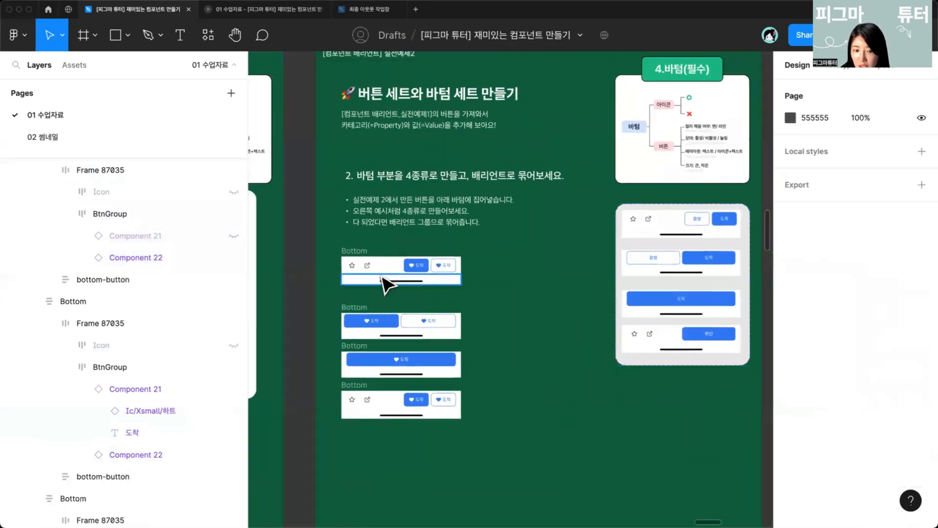
pyautogui.click(362, 253)
pyautogui.moveTo(374, 281); pyautogui.dragTo(520, 383)
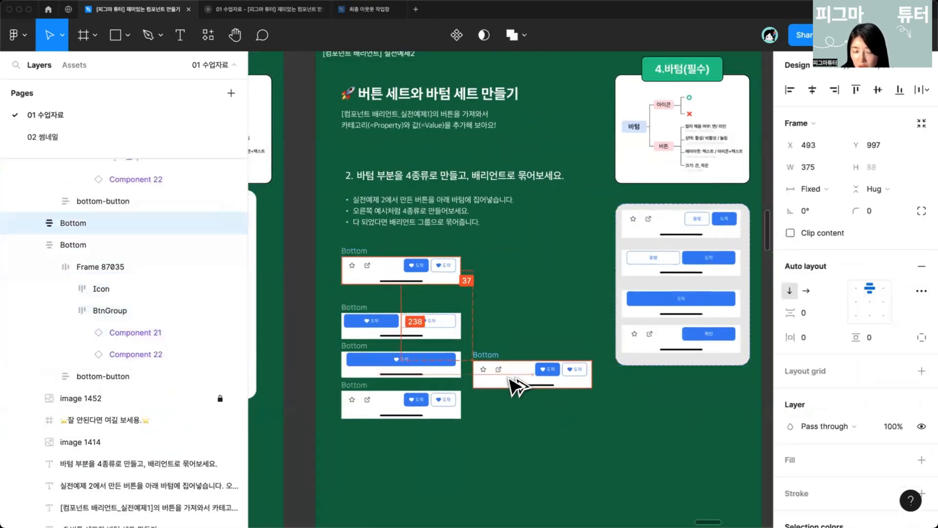
# Step: Hide the second button in the copied Bottom bar
pyautogui.scroll(3, 550, 309)
pyautogui.doubleClick(565, 349)
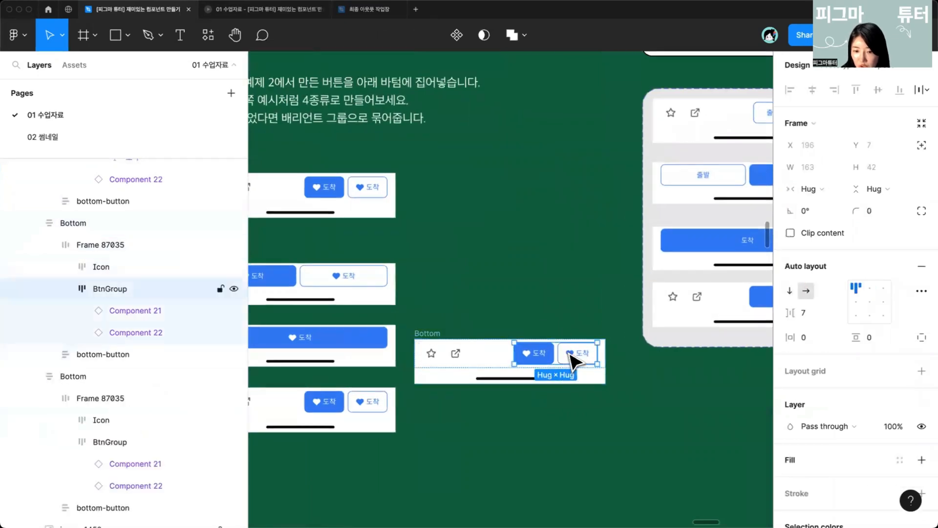
pyautogui.doubleClick(570, 356)
pyautogui.press('super+shift+h')
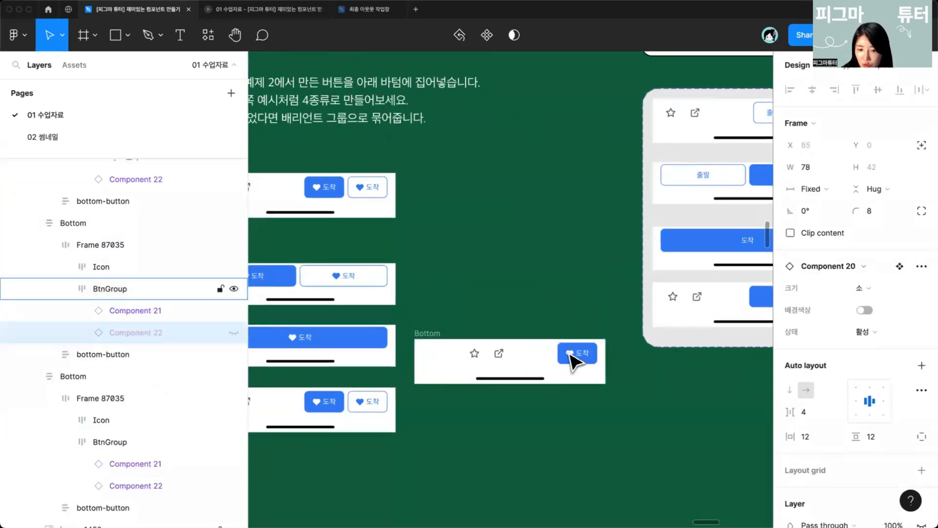
# Step: Set the remaining button's 크기 to 중 and resize its width to 160
pyautogui.doubleClick(572, 355)
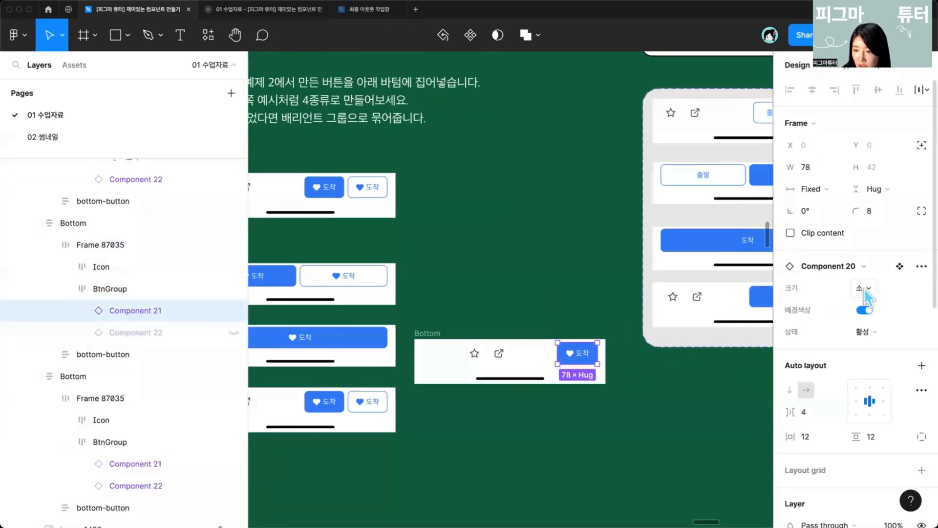
pyautogui.click(864, 288)
pyautogui.click(862, 306)
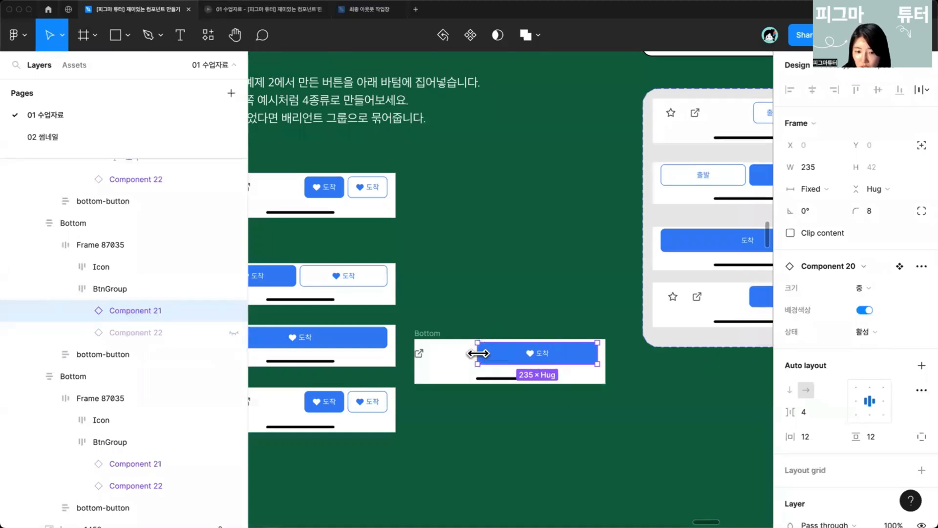
pyautogui.moveTo(485, 353); pyautogui.dragTo(514, 352)
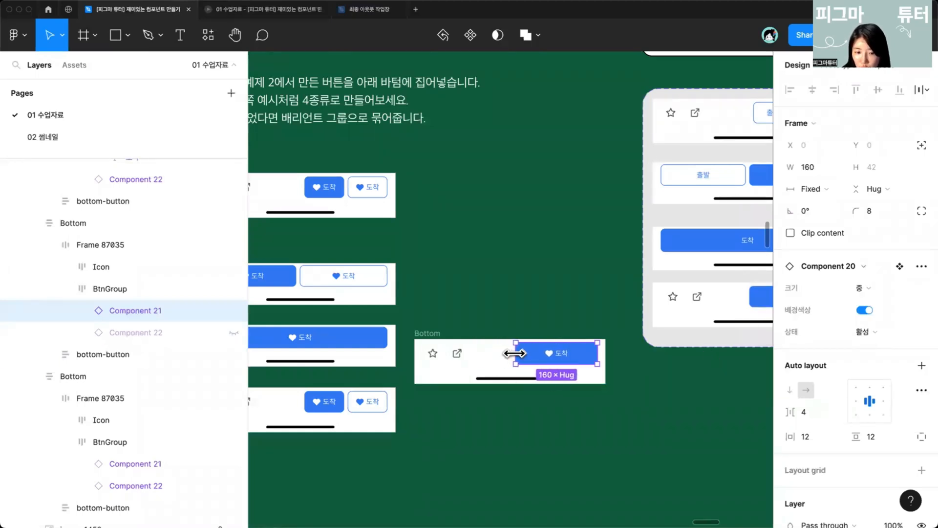
pyautogui.click(504, 444)
# Step: Delete the fourth Bottom bar in the stack
pyautogui.scroll(-3, 511, 425)
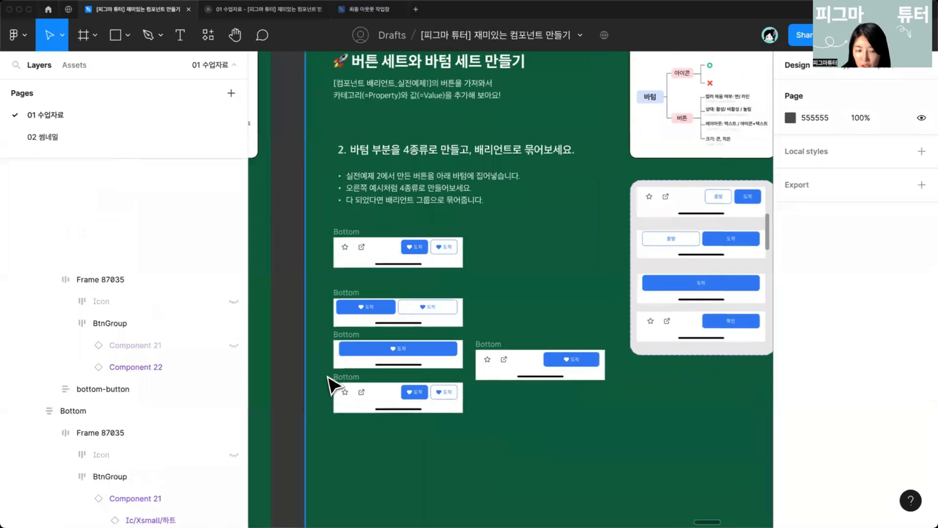
pyautogui.click(334, 381)
pyautogui.click(344, 378)
pyautogui.press('Delete')
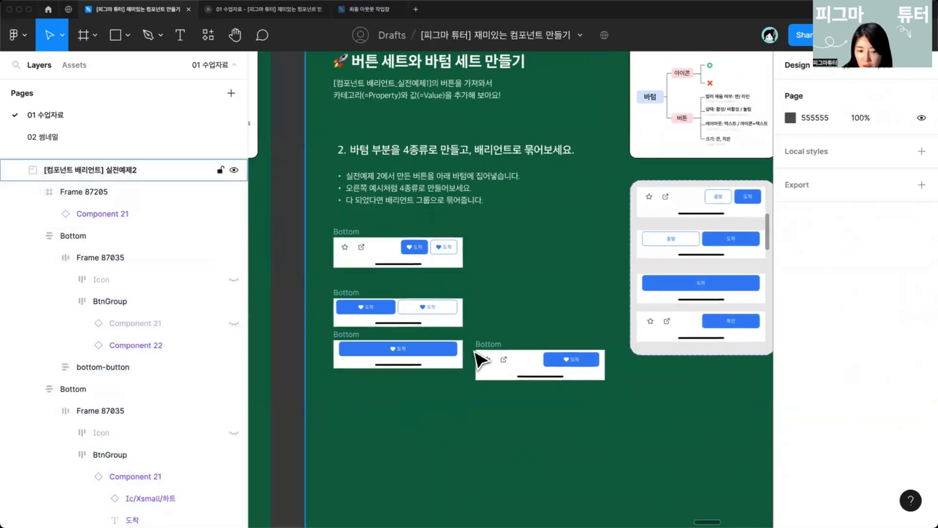
# Step: Move the edited Bottom bar copy into the fourth position of the stack
pyautogui.click(506, 345)
pyautogui.click(507, 347)
pyautogui.moveTo(488, 348); pyautogui.dragTo(413, 389)
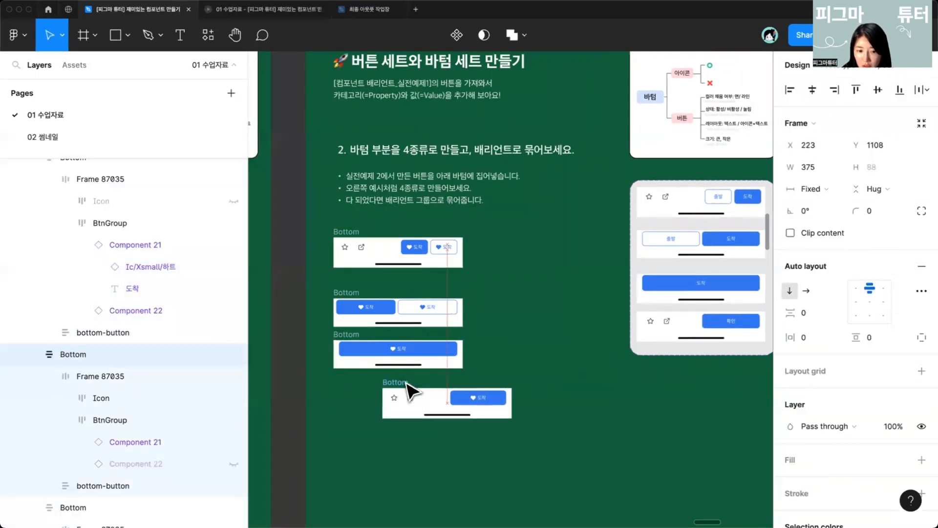
# Step: Combine the four Bottom bars into a component set and shift the set slightly
pyautogui.click(304, 247)
pyautogui.moveTo(313, 231); pyautogui.dragTo(570, 486)
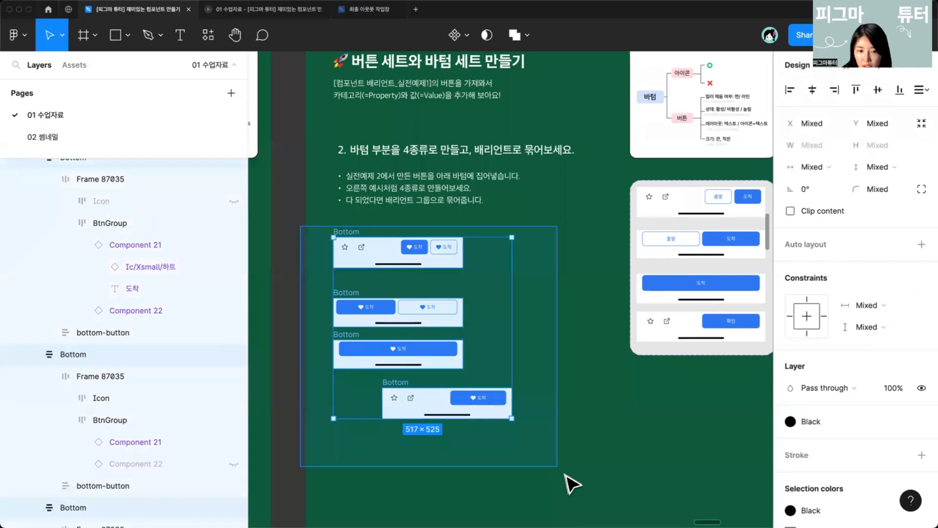
pyautogui.click(467, 38)
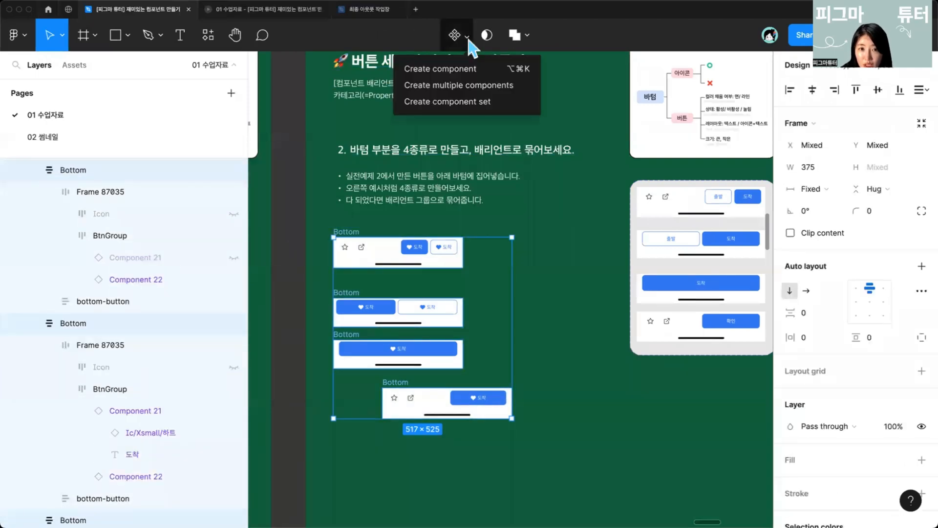
pyautogui.click(476, 102)
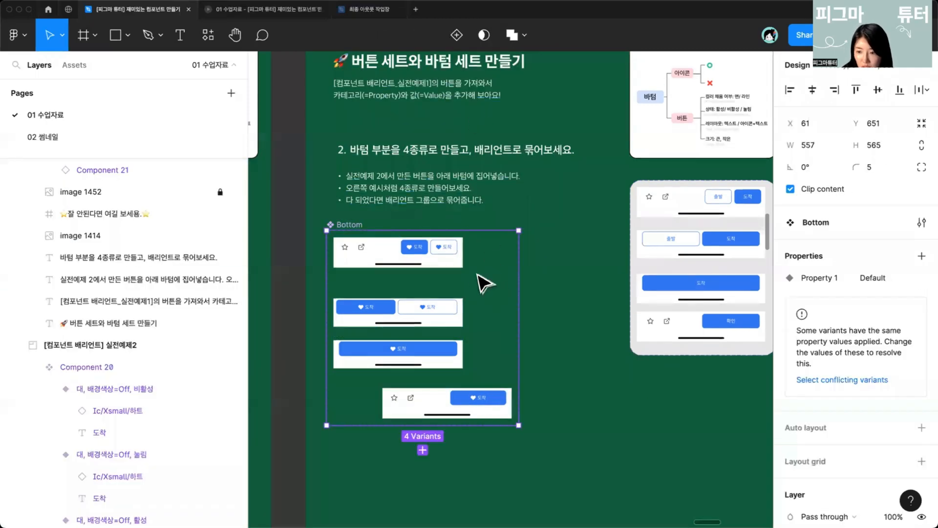
pyautogui.moveTo(496, 298); pyautogui.dragTo(525, 316)
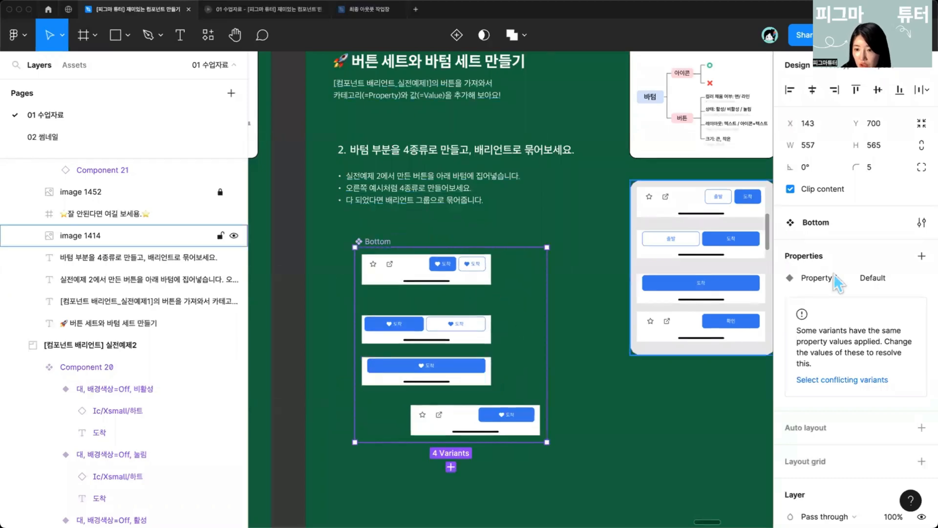
# Step: Rename the set's variant property to 레이아웃
pyautogui.doubleClick(812, 279)
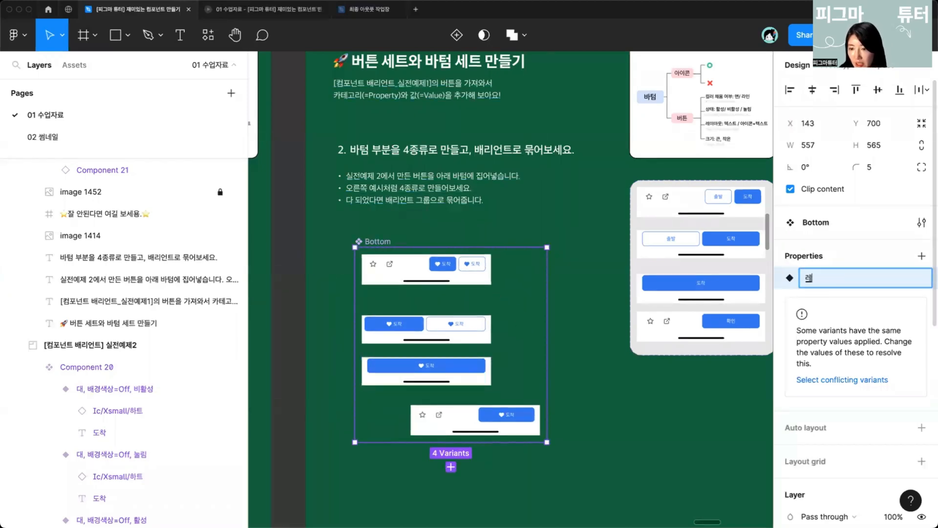
pyautogui.write('레이아웃')
pyautogui.press('Return')
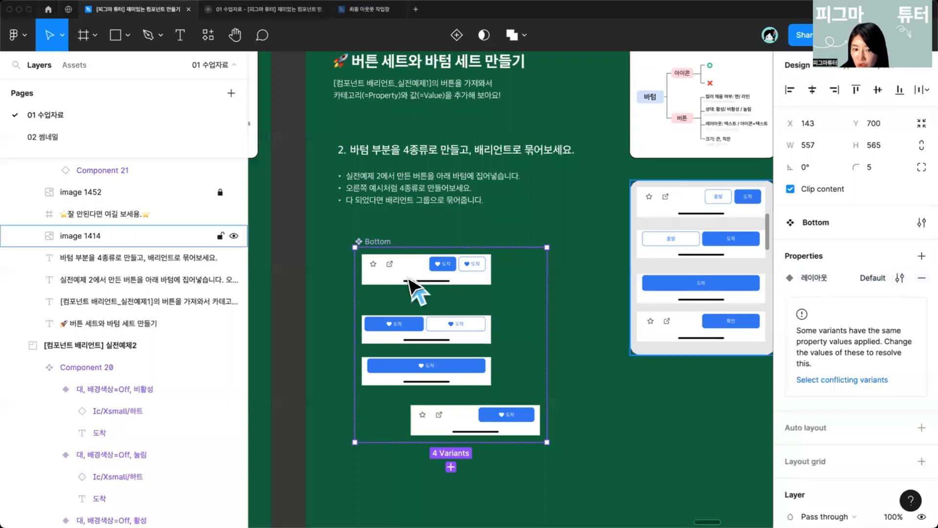
# Step: Set the first Bottom variant's 레이아웃 value to 1
pyautogui.click(445, 282)
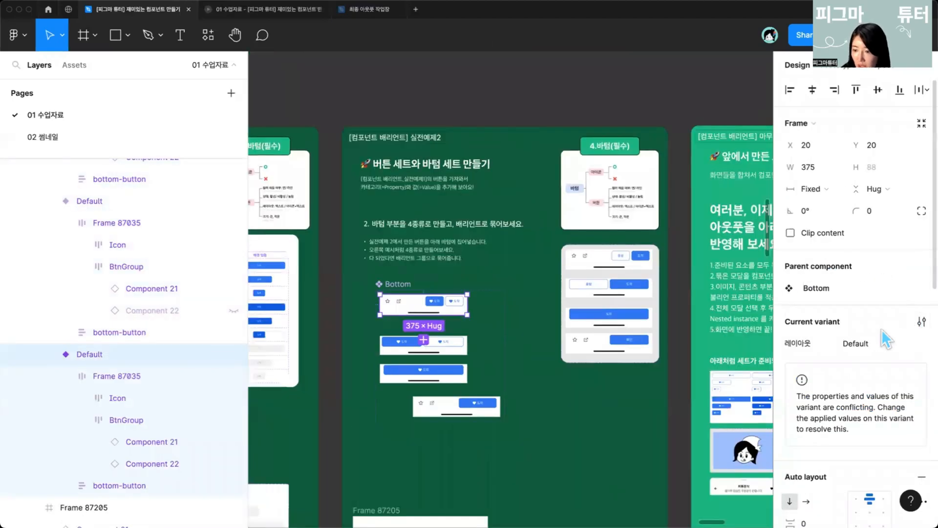
pyautogui.click(882, 339)
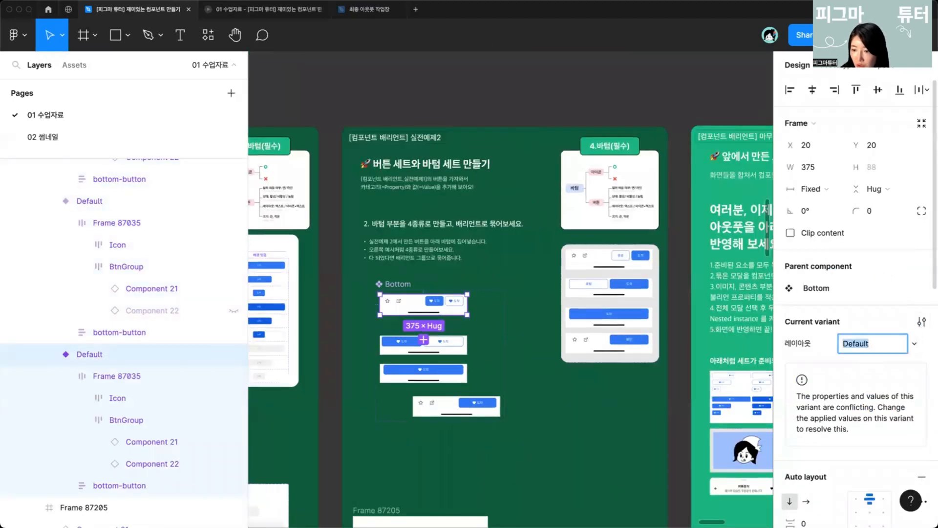
pyautogui.write('1')
pyautogui.press('Return')
pyautogui.click(423, 339)
pyautogui.click(874, 342)
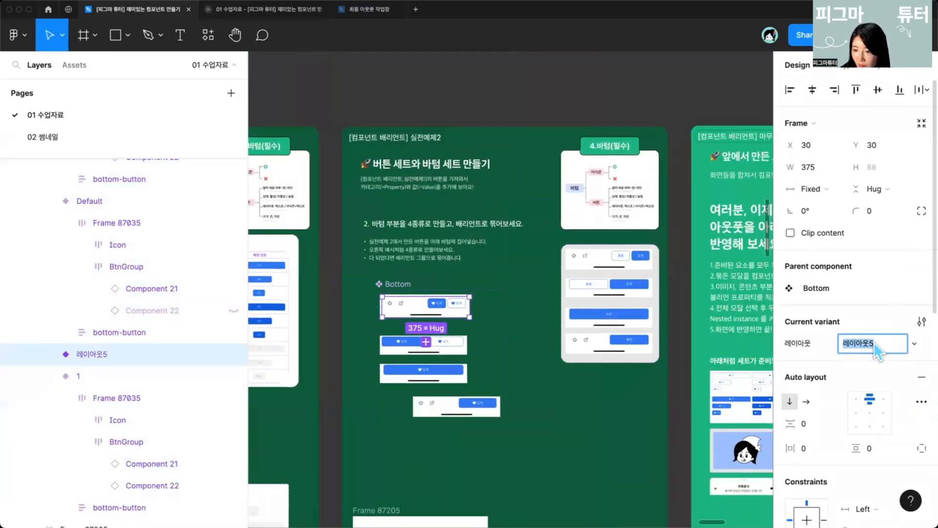
pyautogui.press('BackSpace')
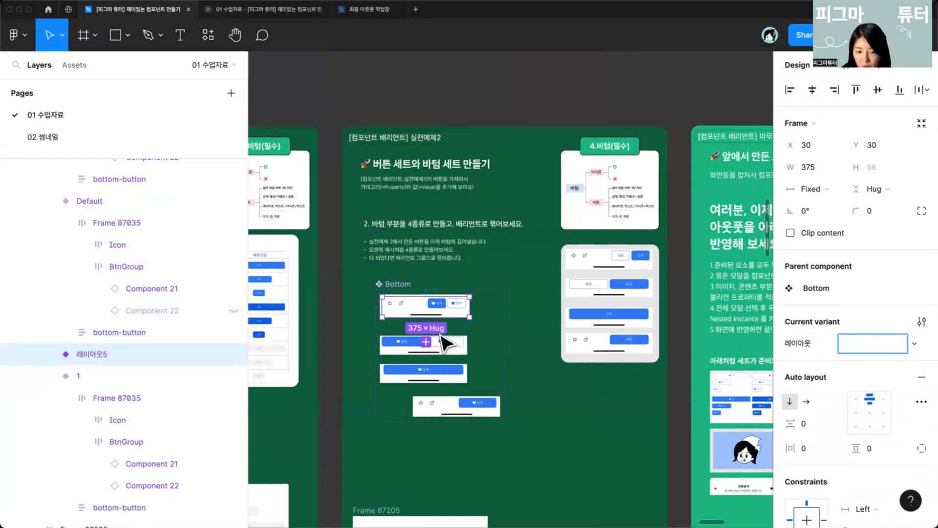
pyautogui.scroll(5, 438, 337)
pyautogui.press('super+z')
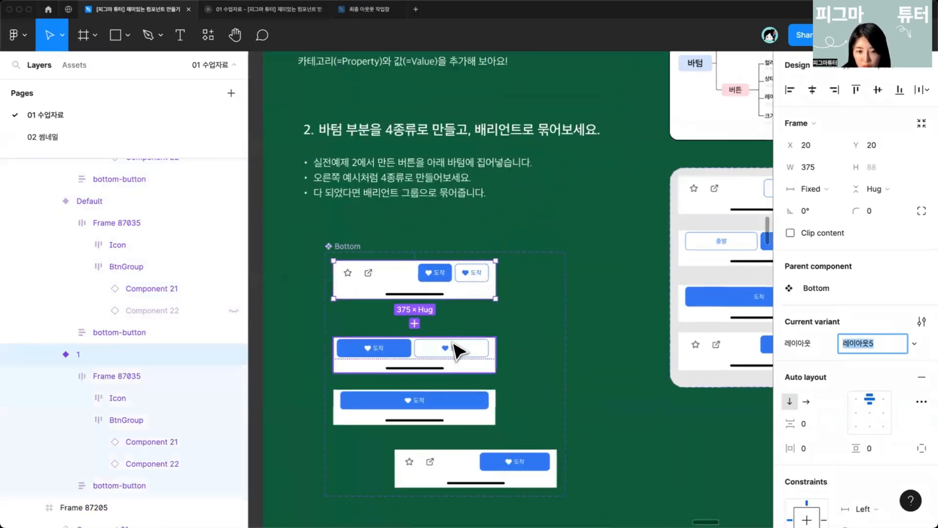
# Step: Set the second Bottom variant's 레이아웃 value to 2
pyautogui.click(453, 341)
pyautogui.click(855, 343)
pyautogui.write('2')
pyautogui.press('Return')
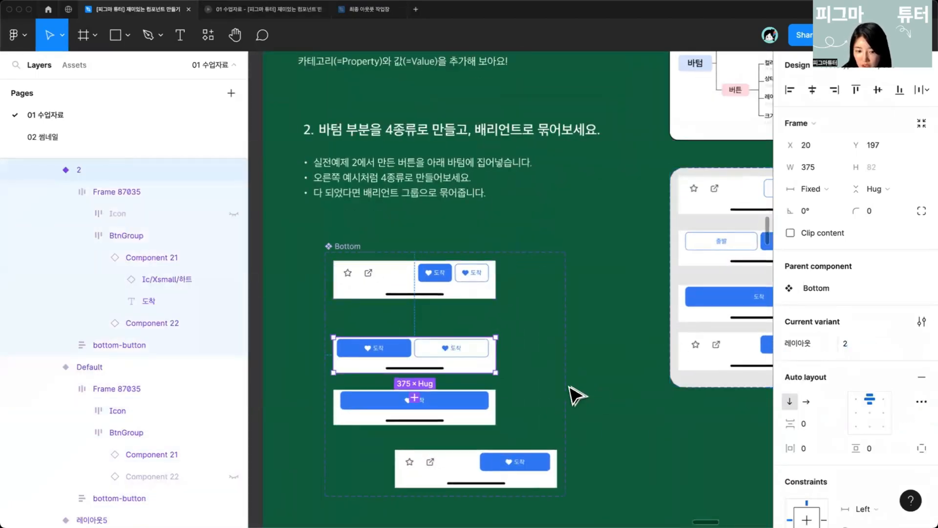
# Step: Set the third Bottom variant's 레이아웃 value to 3
pyautogui.click(487, 410)
pyautogui.click(855, 343)
pyautogui.write('3')
pyautogui.press('Return')
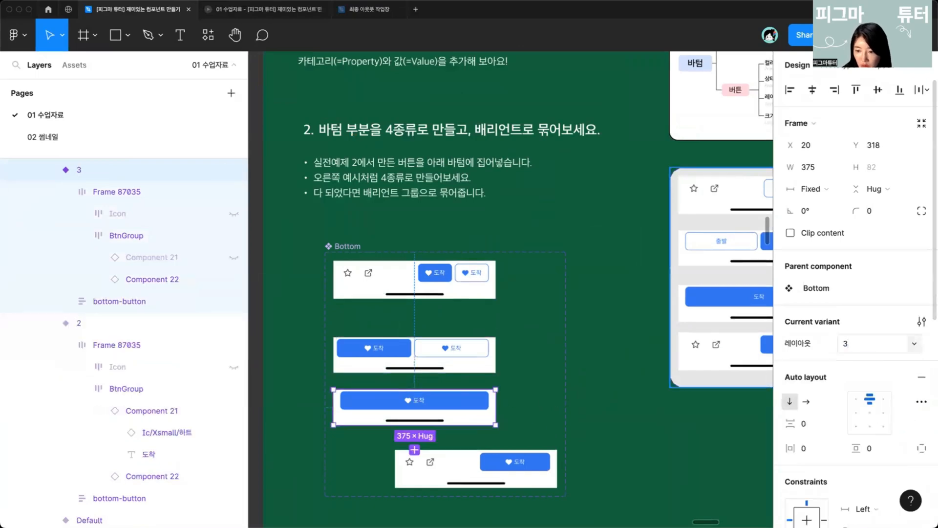
# Step: Shift the fourth Bottom variant left to line it up with the other variants
pyautogui.click(530, 462)
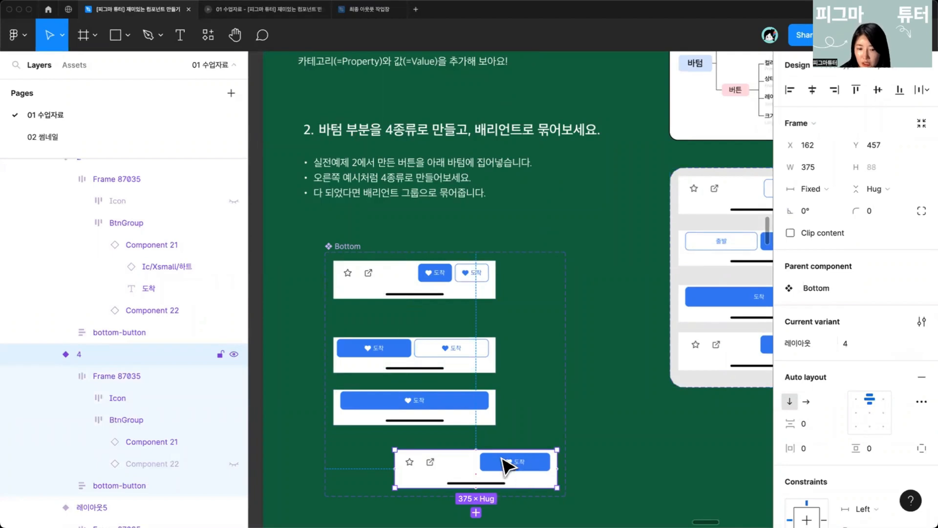
pyautogui.moveTo(503, 464); pyautogui.dragTo(453, 456)
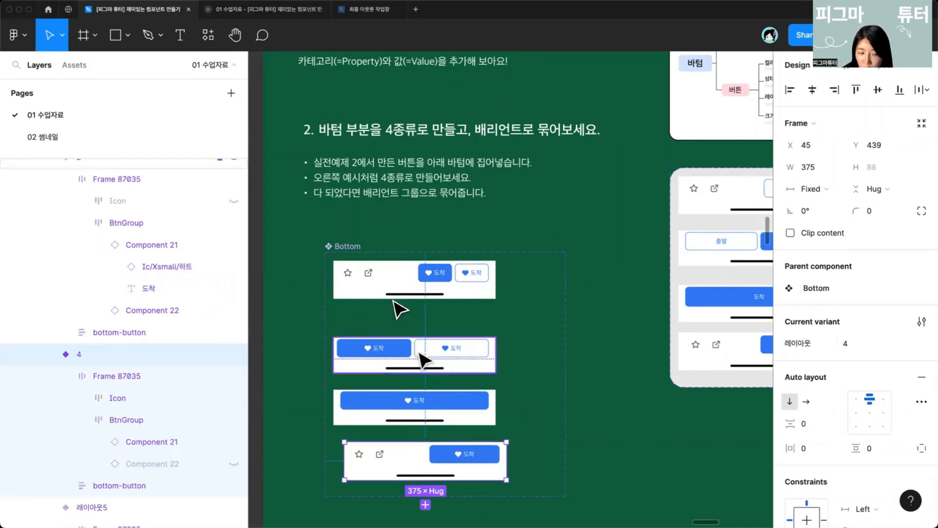
# Step: Narrow the Bottom component set to fit its variants and add a white FFFFFF fill
pyautogui.press('Escape')
pyautogui.click(342, 247)
pyautogui.moveTo(553, 343); pyautogui.dragTo(508, 345)
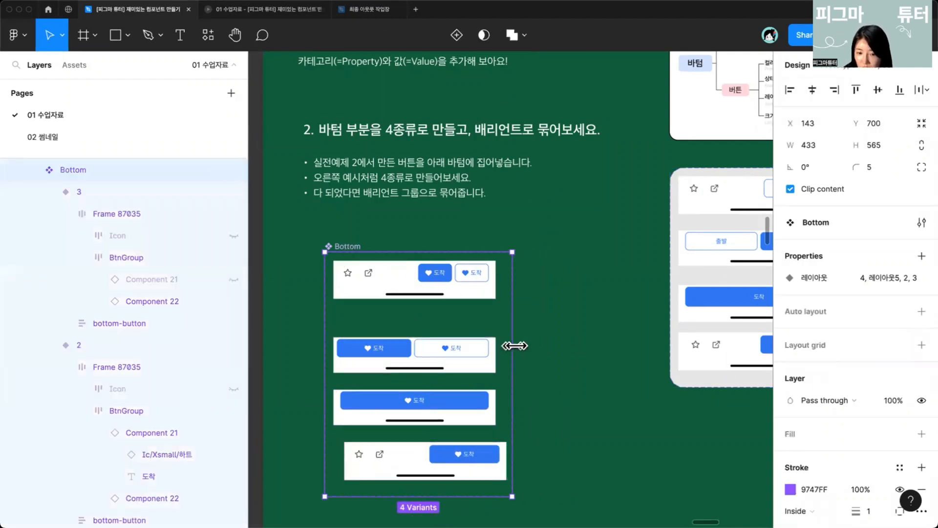
pyautogui.click(842, 436)
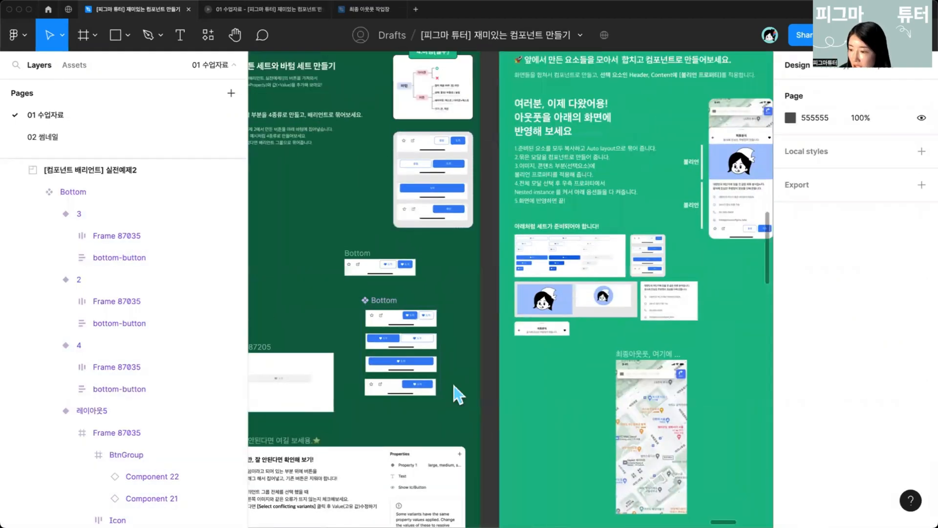
pyautogui.hscroll(3, 453, 385)
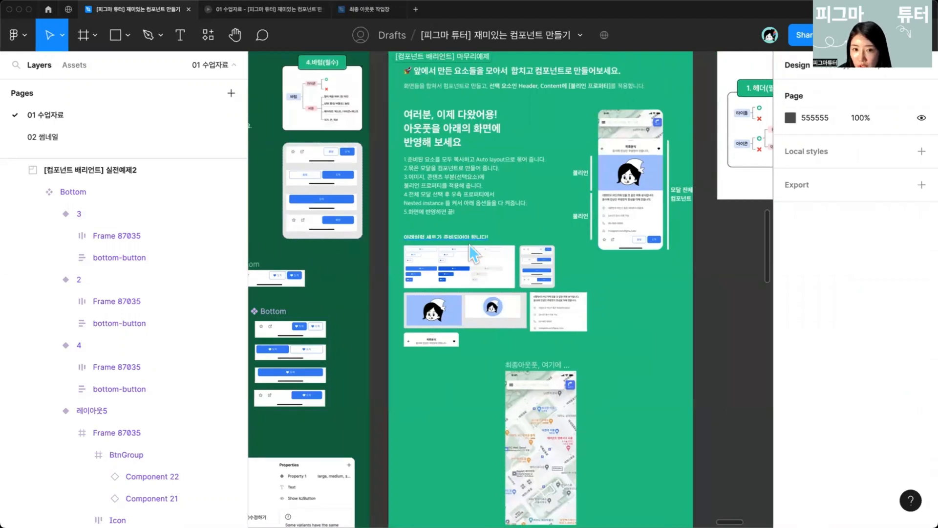
pyautogui.moveTo(463, 254); pyautogui.dragTo(440, 300)
pyautogui.hscroll(3, 437, 301)
pyautogui.press('super+z')
pyautogui.scroll(3, 441, 303)
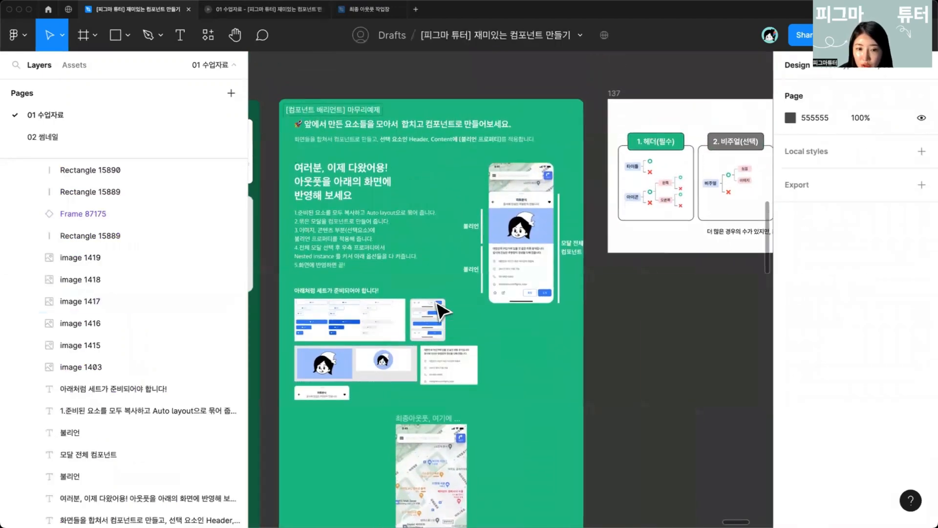
# Step: Examine the reference images of the prepared sets in the 마무리예제 section
pyautogui.click(299, 166)
pyautogui.scroll(-1, 498, 327)
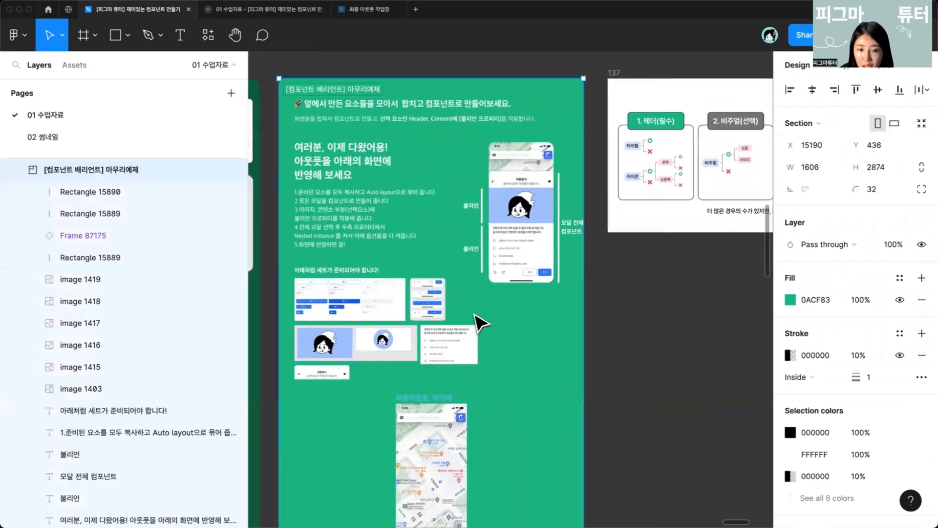
pyautogui.scroll(3, 449, 281)
pyautogui.click(417, 260)
pyautogui.scroll(5, 418, 264)
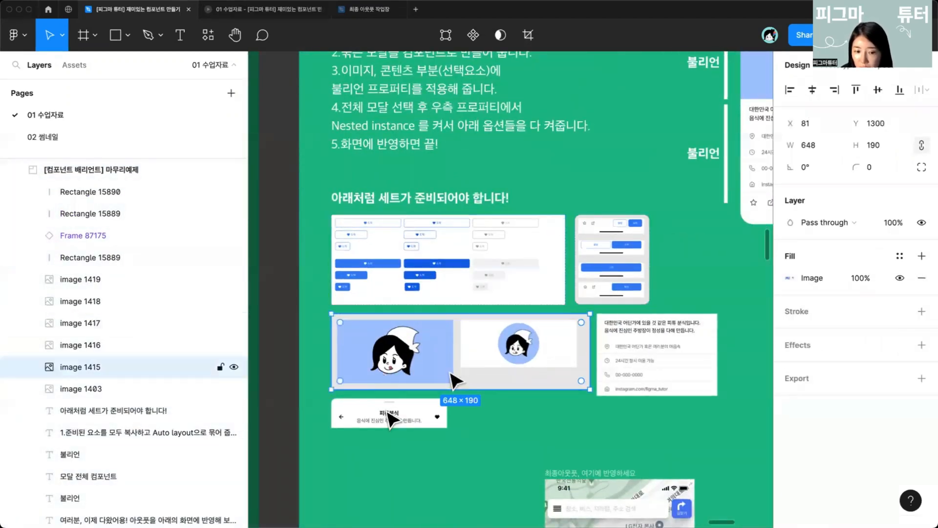
pyautogui.click(603, 383)
pyautogui.scroll(3, 535, 432)
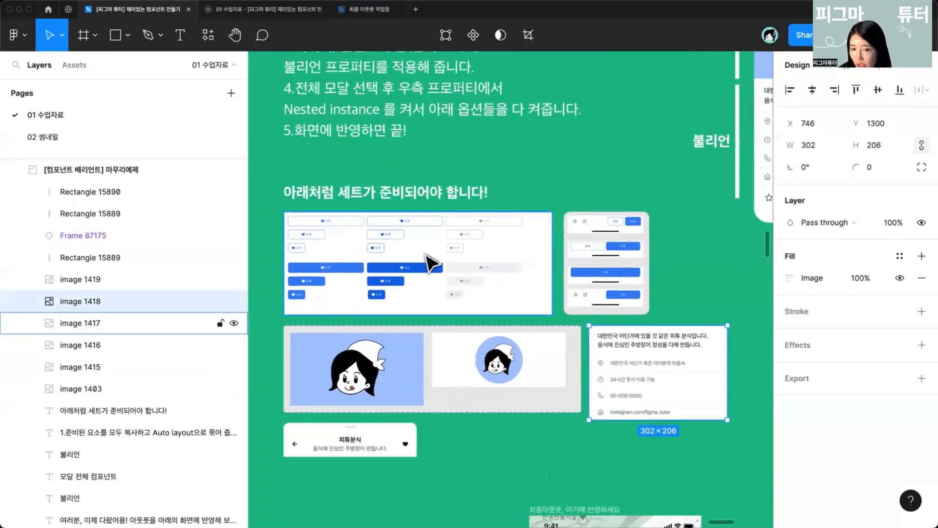
pyautogui.scroll(-3, 601, 359)
pyautogui.scroll(-5, 601, 359)
# Step: Wrap the Header, Visual, Content and Bottom components in a vertical auto layout frame with 0 spacing
pyautogui.moveTo(540, 437); pyautogui.dragTo(456, 360)
pyautogui.rightClick(456, 360)
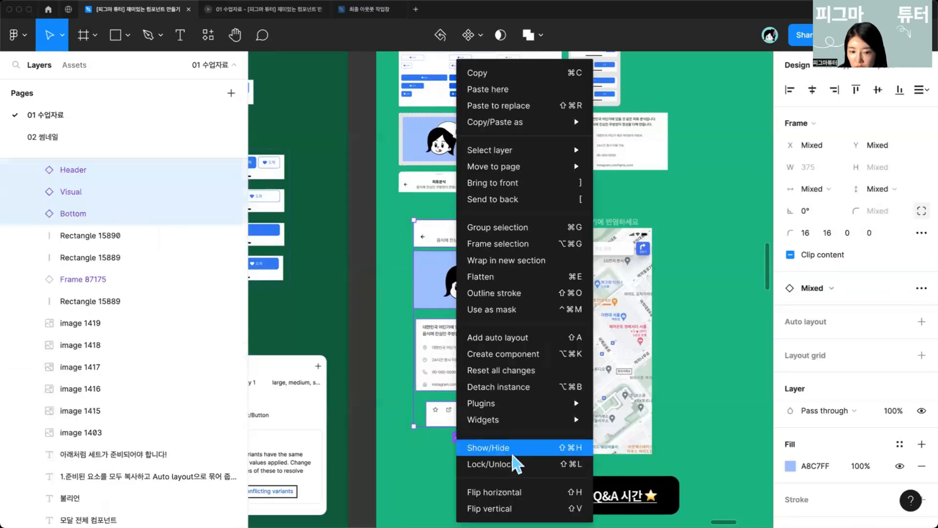
pyautogui.click(508, 342)
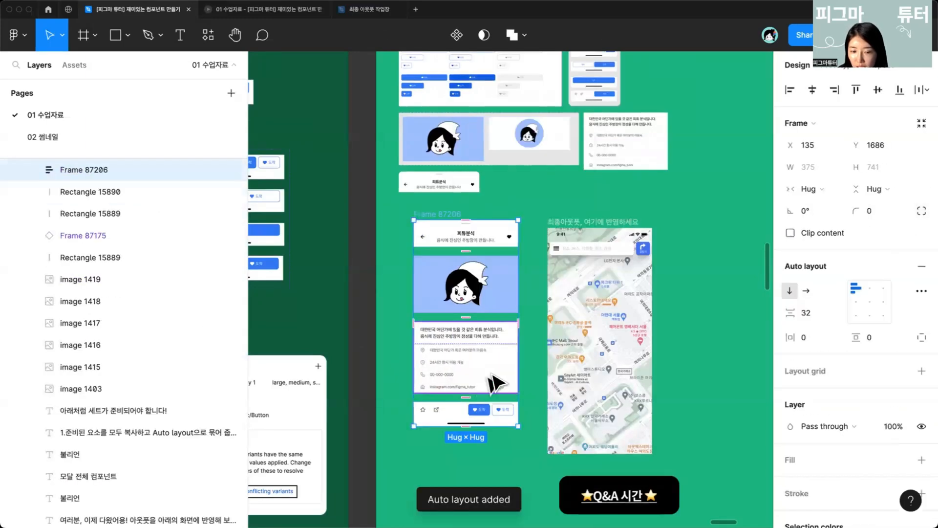
pyautogui.click(816, 313)
pyautogui.write('0')
pyautogui.press('Return')
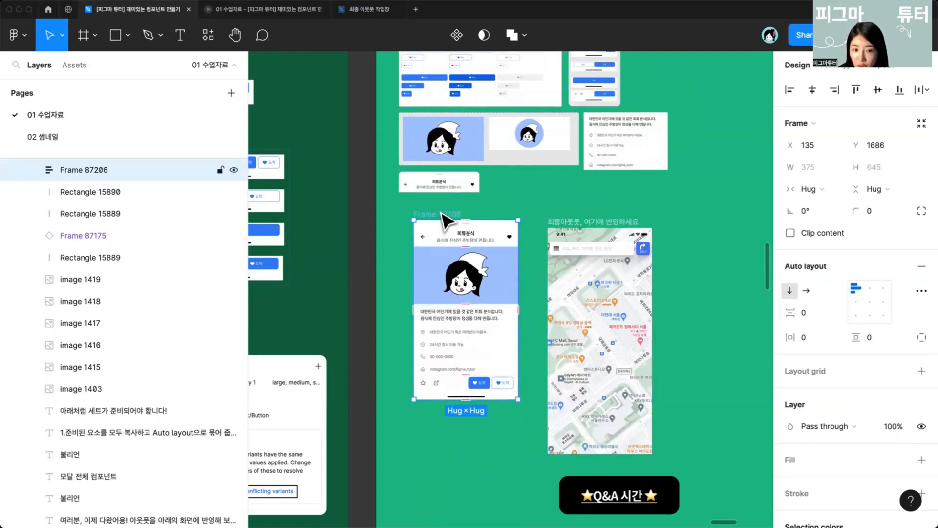
# Step: Move the stacked frame next to the 최종아웃풋 map screen and turn it into a component
pyautogui.moveTo(444, 220); pyautogui.dragTo(478, 227)
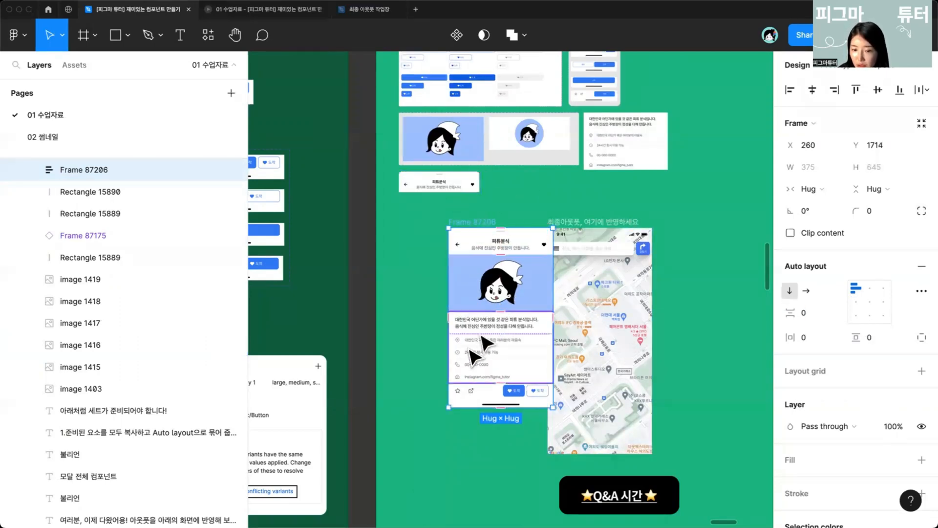
pyautogui.moveTo(470, 351); pyautogui.dragTo(448, 380)
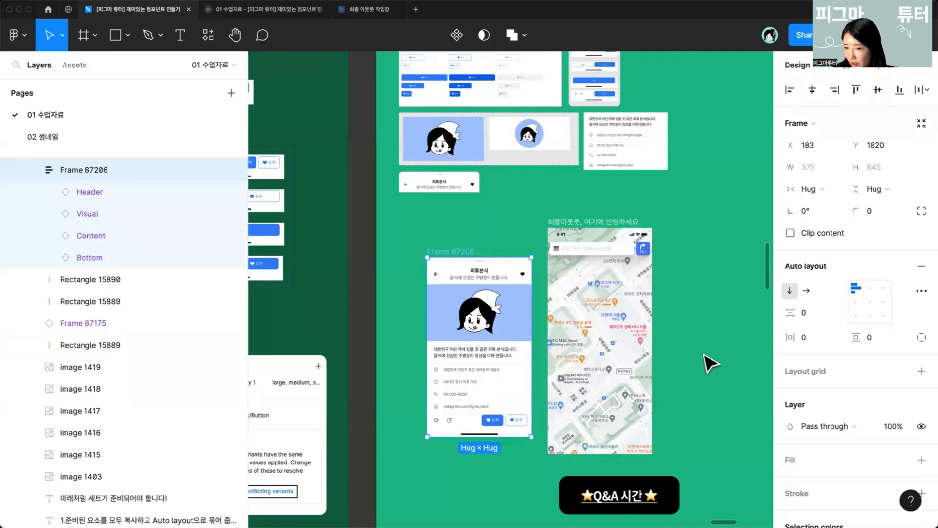
pyautogui.scroll(2, 704, 354)
pyautogui.scroll(-1, 703, 354)
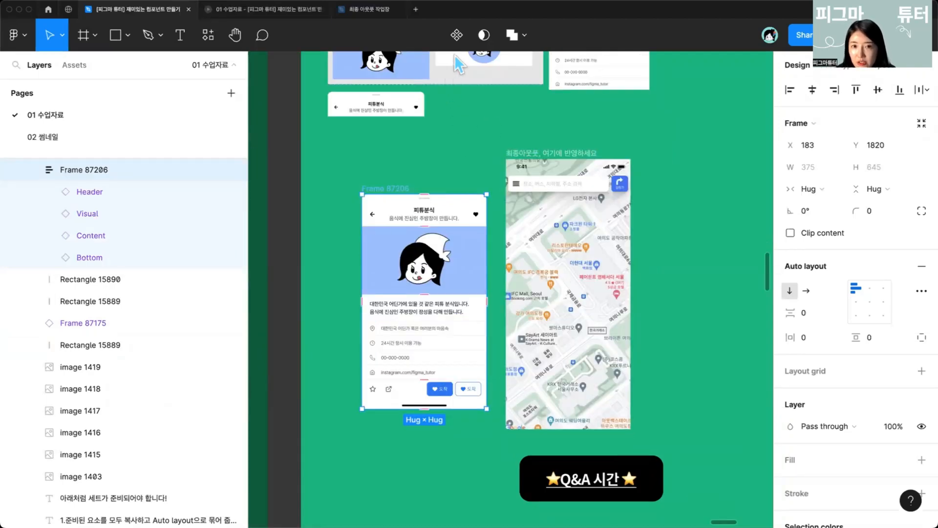
pyautogui.scroll(2, 381, 220)
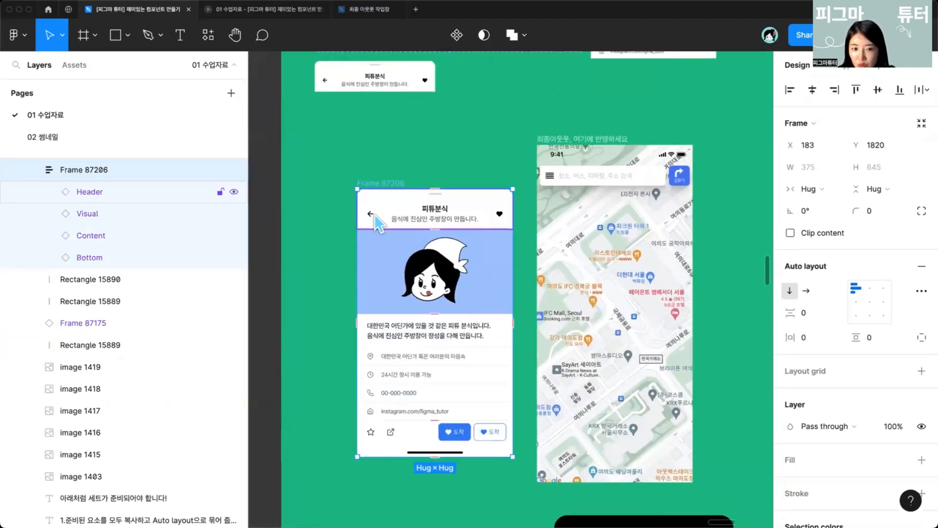
pyautogui.rightClick(378, 217)
pyautogui.click(439, 387)
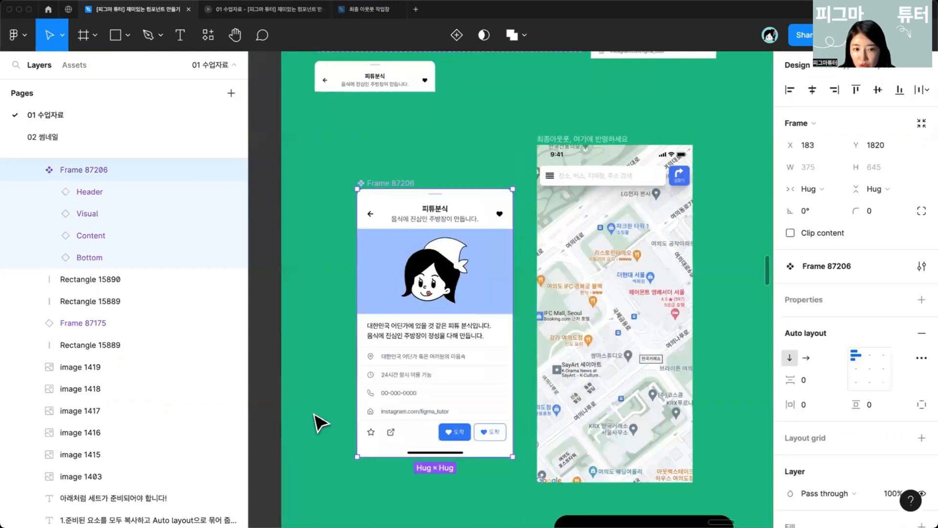
# Step: Add a boolean layer-visibility property named 비주얼 to the Visual layer
pyautogui.scroll(-3, 313, 415)
pyautogui.moveTo(310, 359); pyautogui.dragTo(352, 334)
pyautogui.scroll(1, 360, 333)
pyautogui.scroll(2, 367, 342)
pyautogui.moveTo(439, 237)
pyautogui.mouseDown()
pyautogui.moveTo(433, 220)
pyautogui.moveTo(431, 237)
pyautogui.mouseUp()
pyautogui.click(431, 257)
pyautogui.scroll(2, 405, 272)
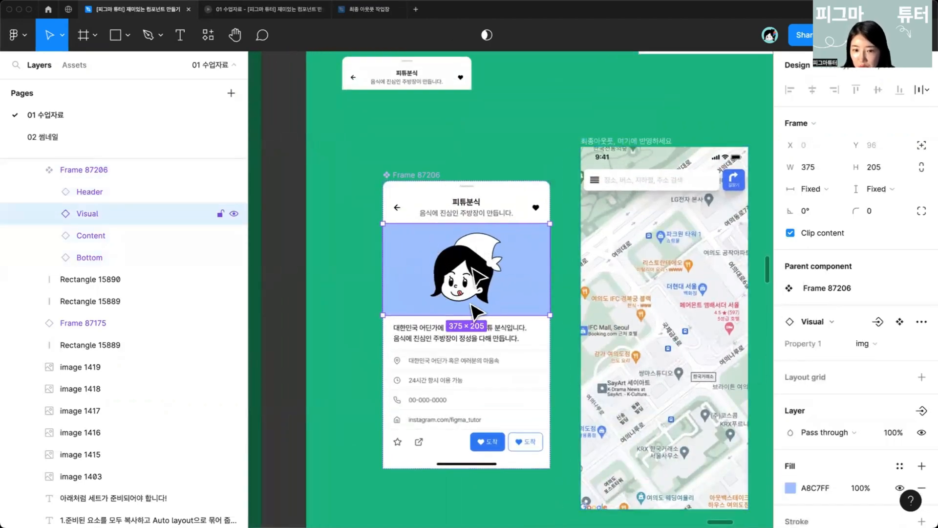
pyautogui.scroll(-3, 795, 421)
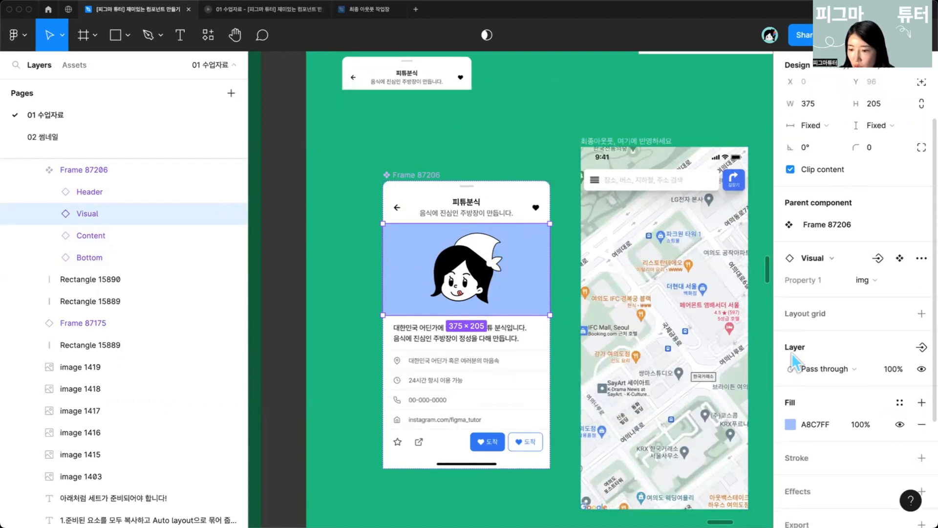
pyautogui.click(921, 343)
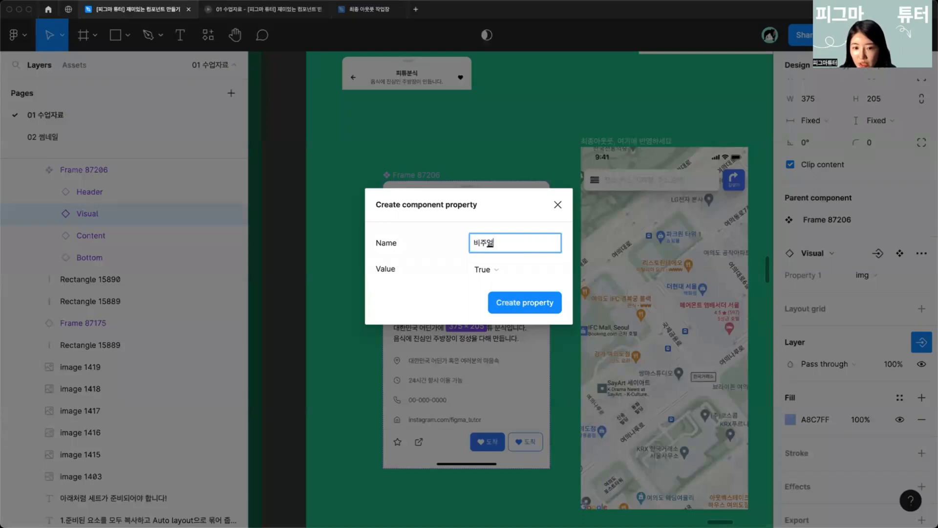
pyautogui.press('Return')
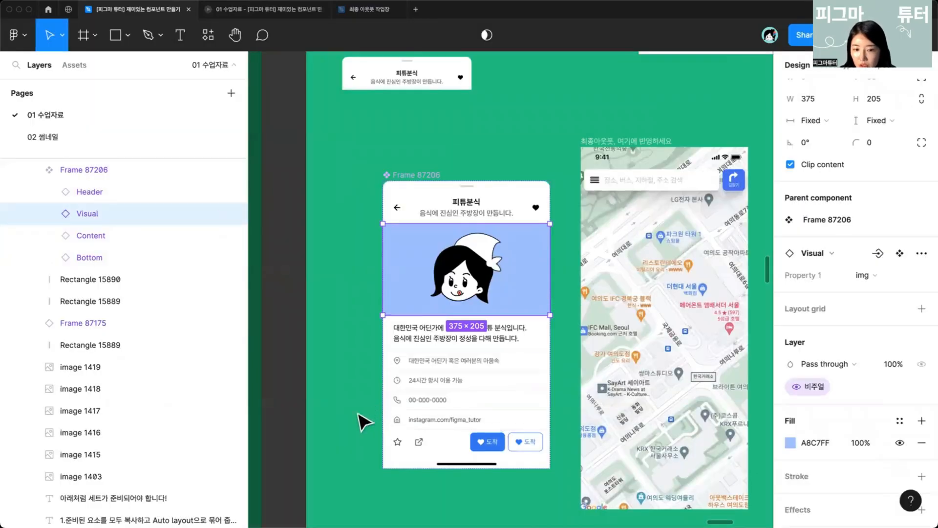
# Step: Add a boolean layer-visibility property named 상세내용 to the Content layer
pyautogui.click(469, 379)
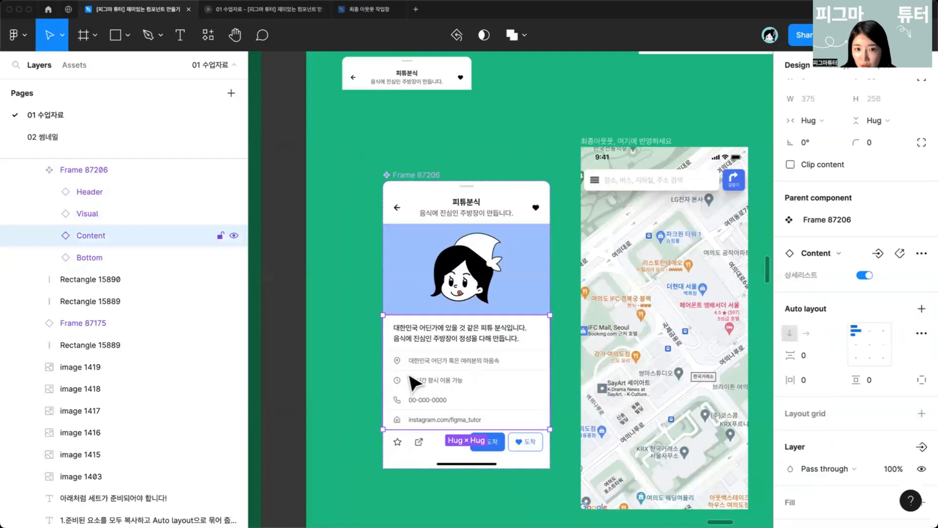
pyautogui.scroll(-4, 855, 302)
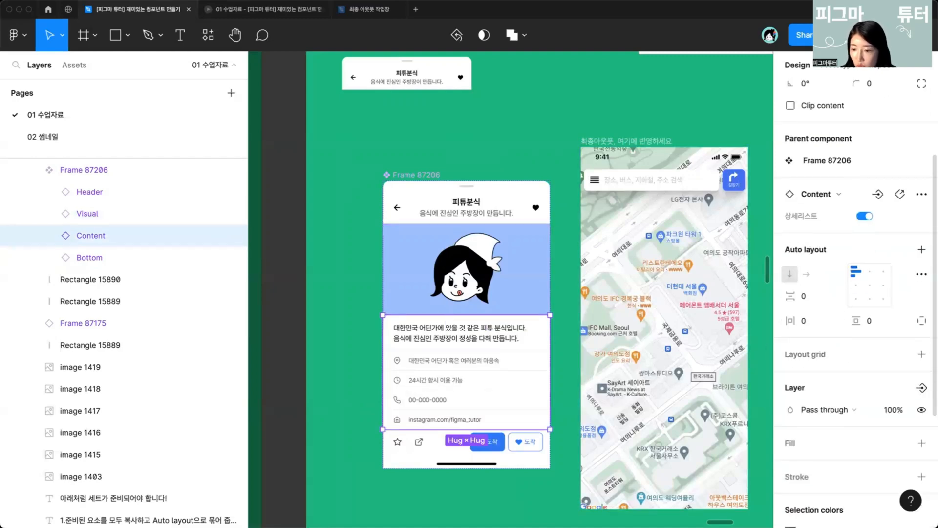
pyautogui.click(921, 358)
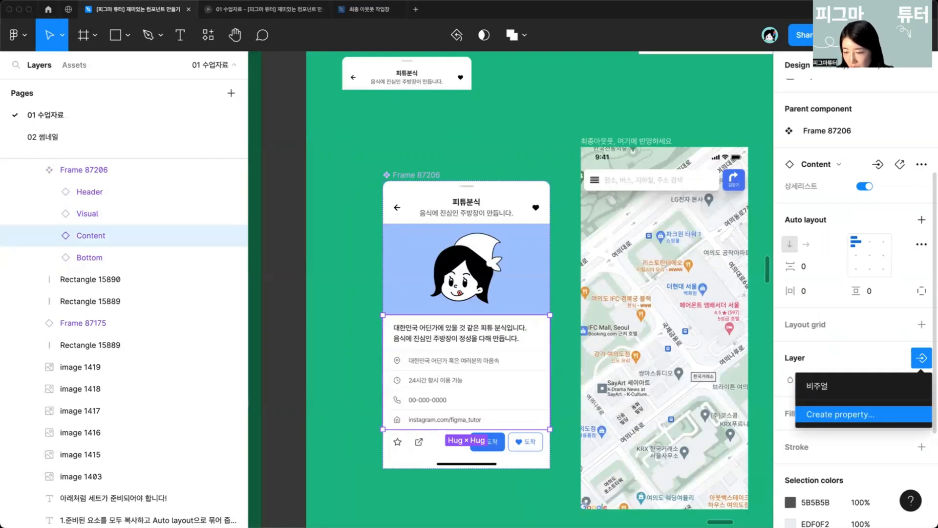
pyautogui.click(840, 414)
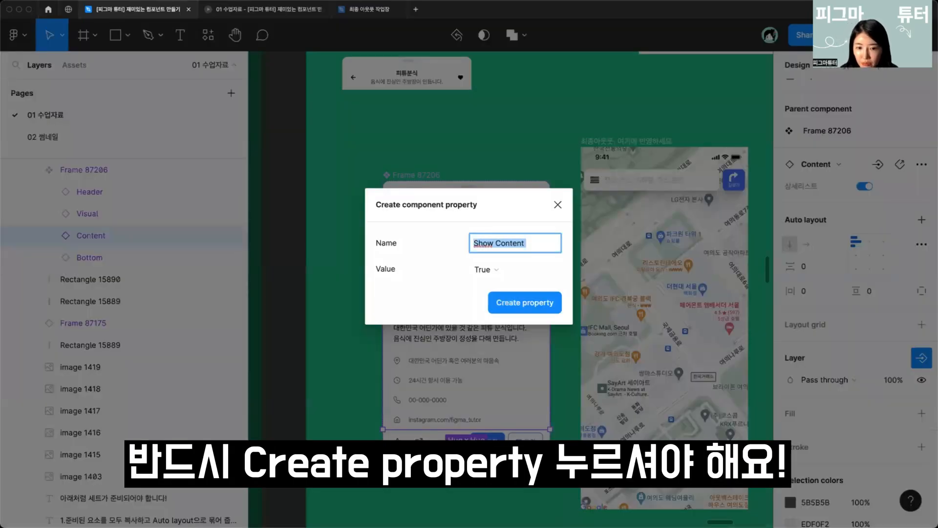
pyautogui.write('상세오')
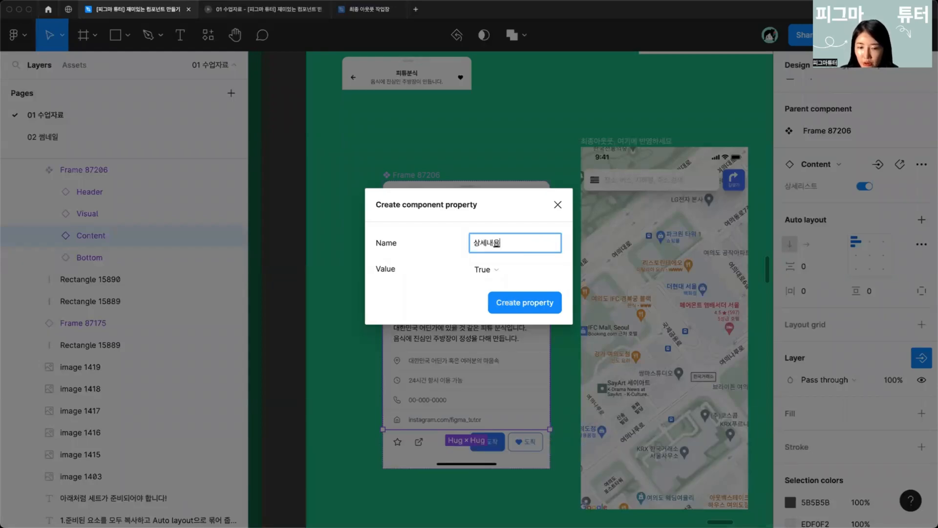
pyautogui.write('용')
pyautogui.click(506, 303)
pyautogui.click(337, 409)
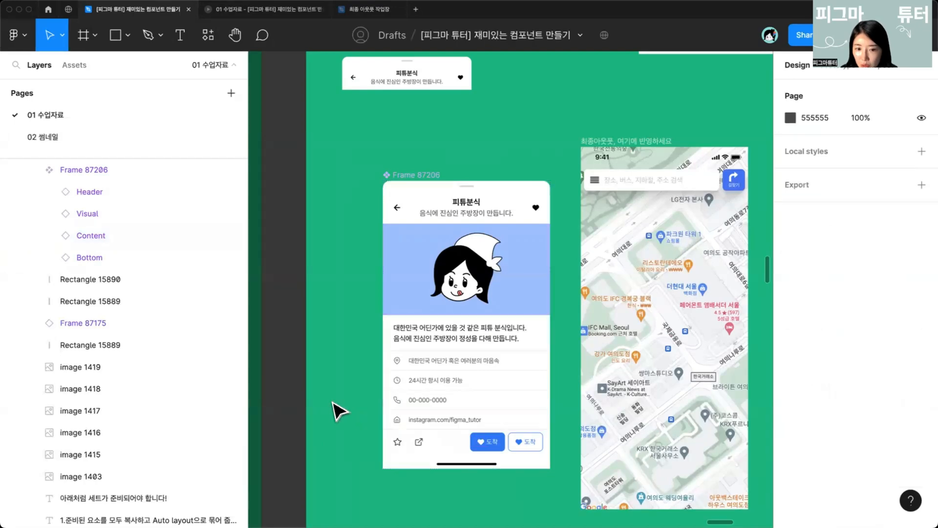
# Step: Expose the nested Visual, Content and Bottom instance properties on the modal component
pyautogui.click(421, 177)
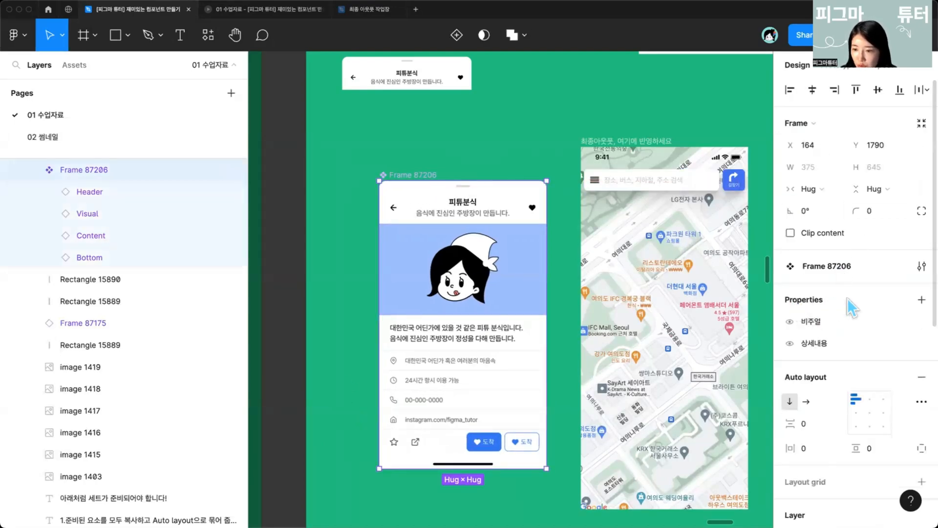
pyautogui.click(920, 300)
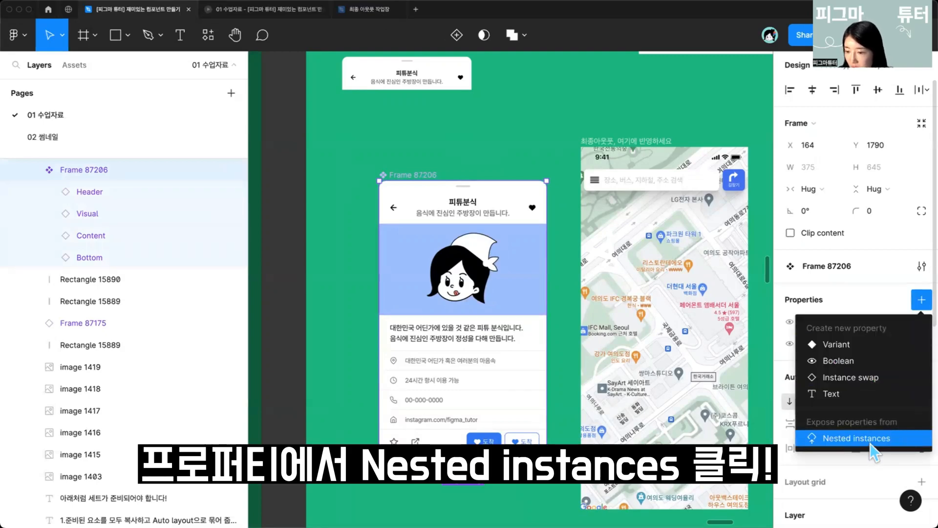
pyautogui.click(870, 443)
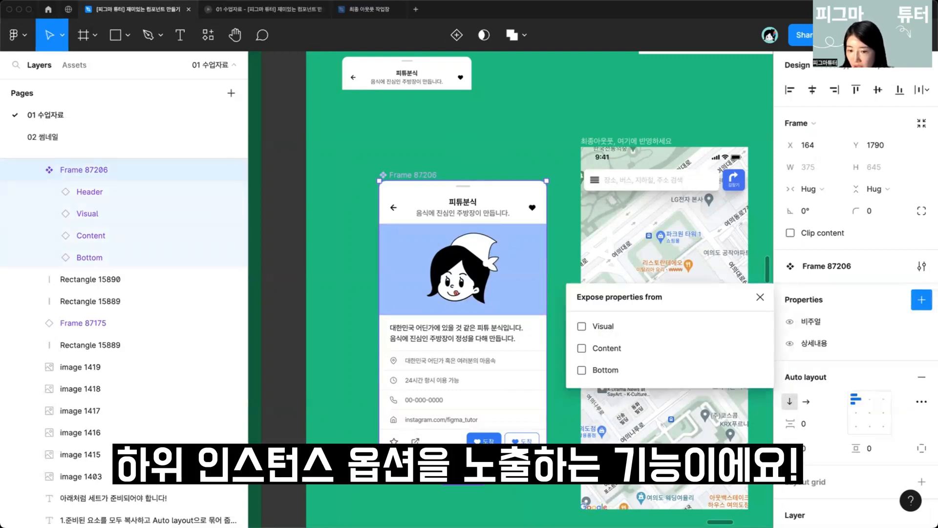
pyautogui.click(582, 327)
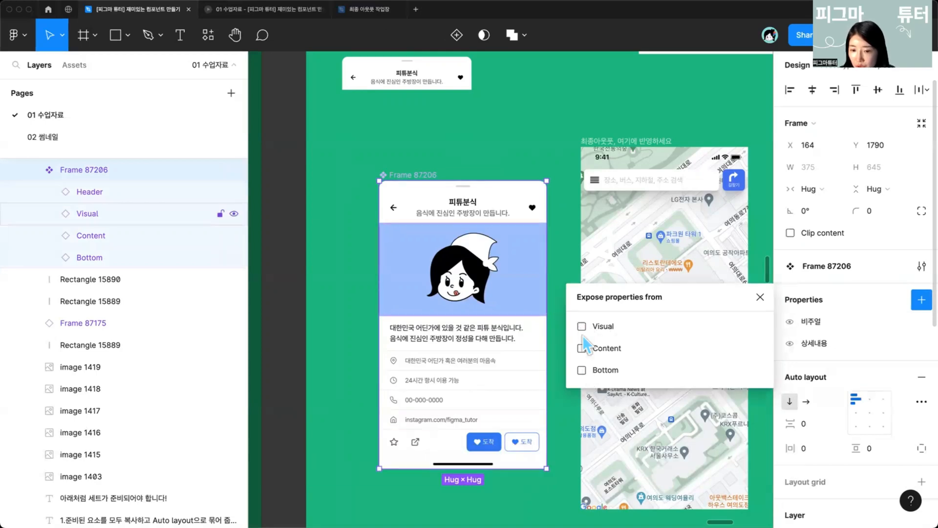
pyautogui.click(581, 348)
pyautogui.click(581, 369)
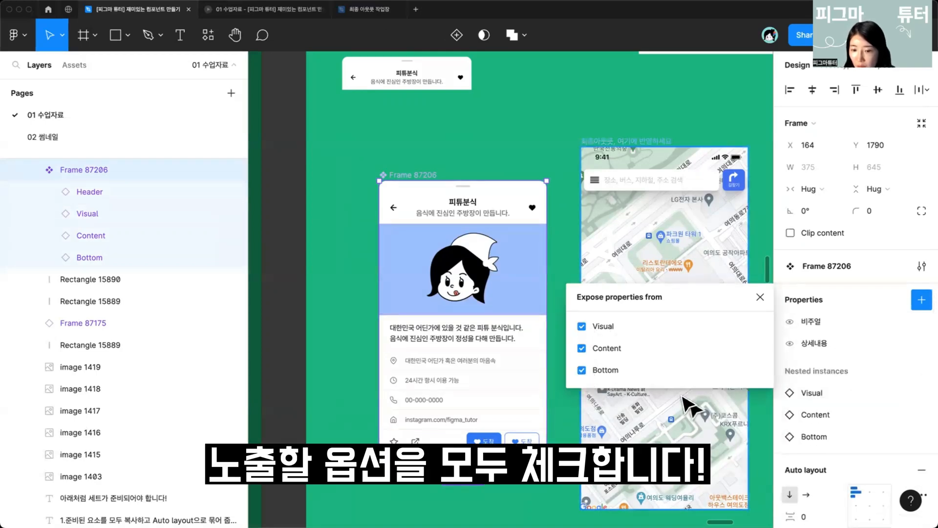
pyautogui.click(759, 297)
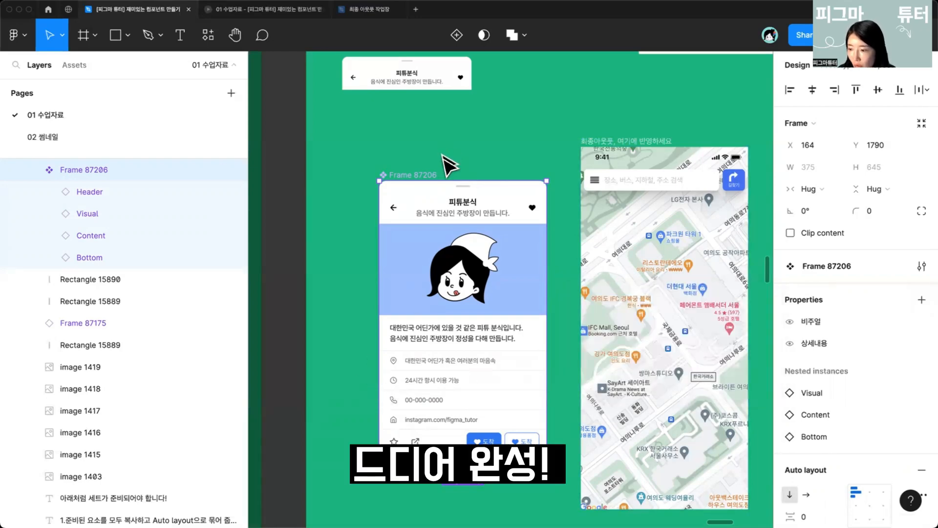
# Step: Create an instance of the modal component beside the map screen
pyautogui.scroll(-5, 457, 272)
pyautogui.keyDown('ctrl'); pyautogui.scroll(-6, 456, 314); pyautogui.keyUp('ctrl')
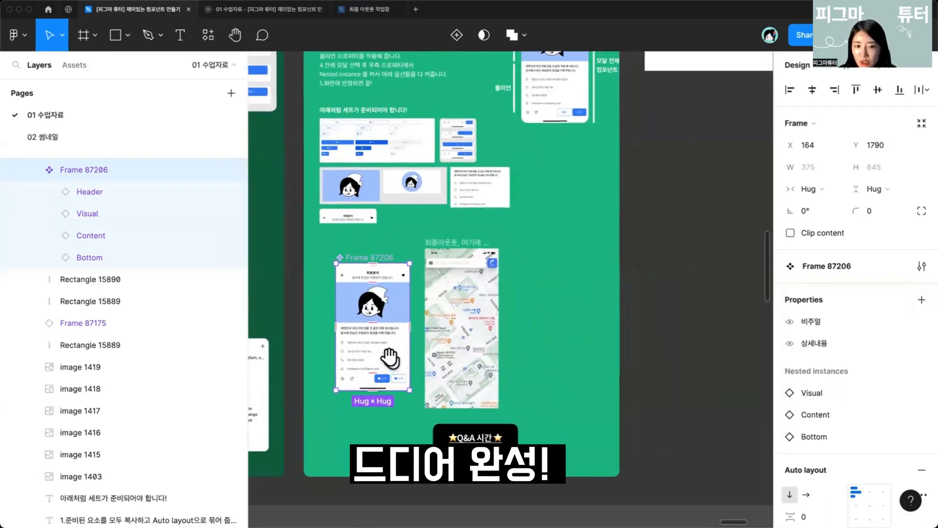
pyautogui.keyDown('alt'); pyautogui.moveTo(399, 353); pyautogui.dragTo(560, 312); pyautogui.keyUp('alt')
# Step: Toggle the instance's 비주얼 and 상세내용 properties off and back on to test them
pyautogui.keyDown('ctrl'); pyautogui.scroll(3, 560, 313); pyautogui.keyUp('ctrl')
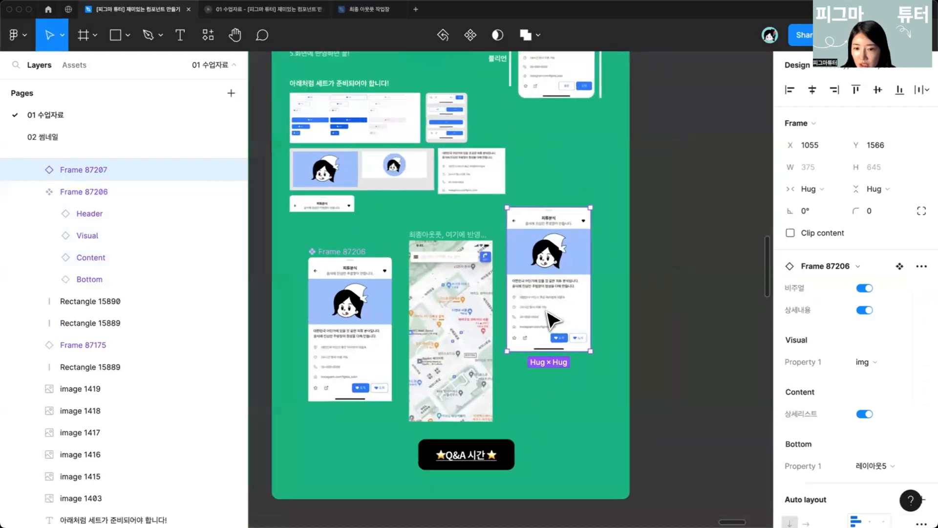
pyautogui.keyDown('ctrl'); pyautogui.scroll(3, 619, 304); pyautogui.keyUp('ctrl')
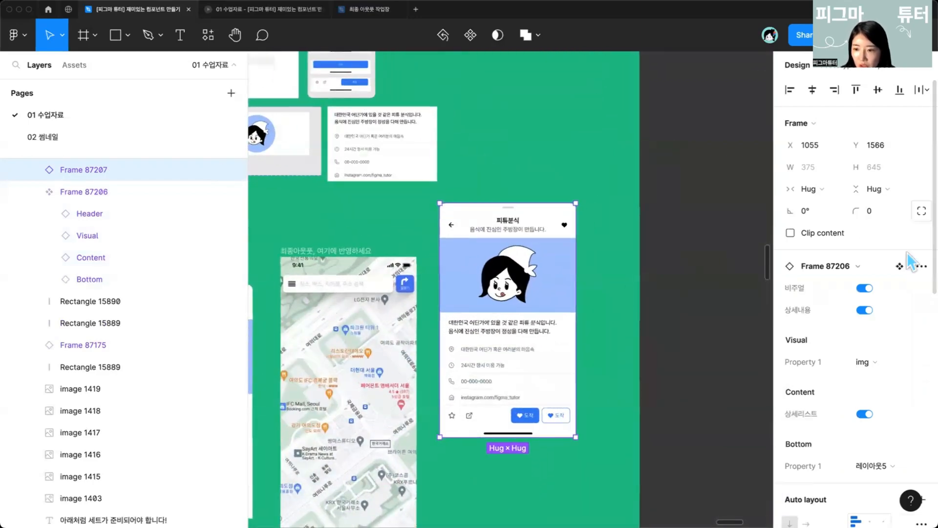
pyautogui.click(865, 289)
pyautogui.click(865, 289)
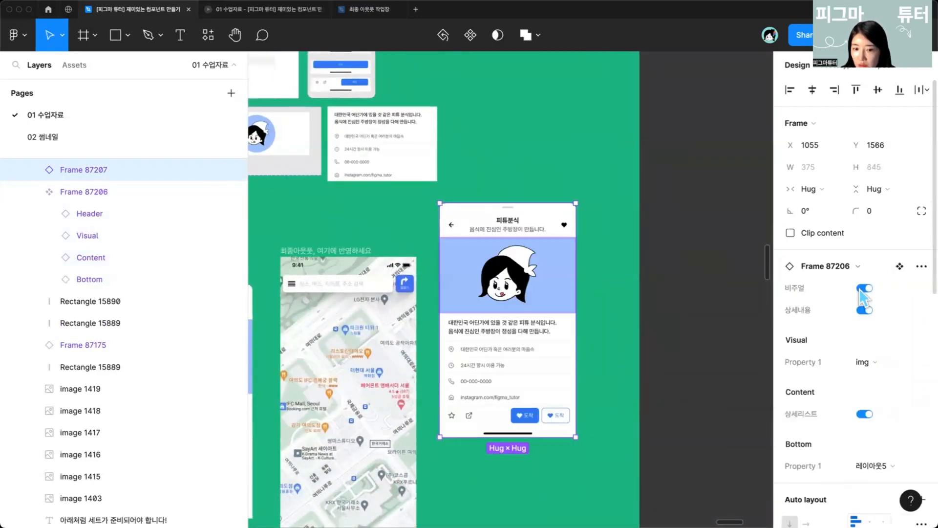
pyautogui.click(864, 310)
pyautogui.click(864, 288)
pyautogui.click(864, 309)
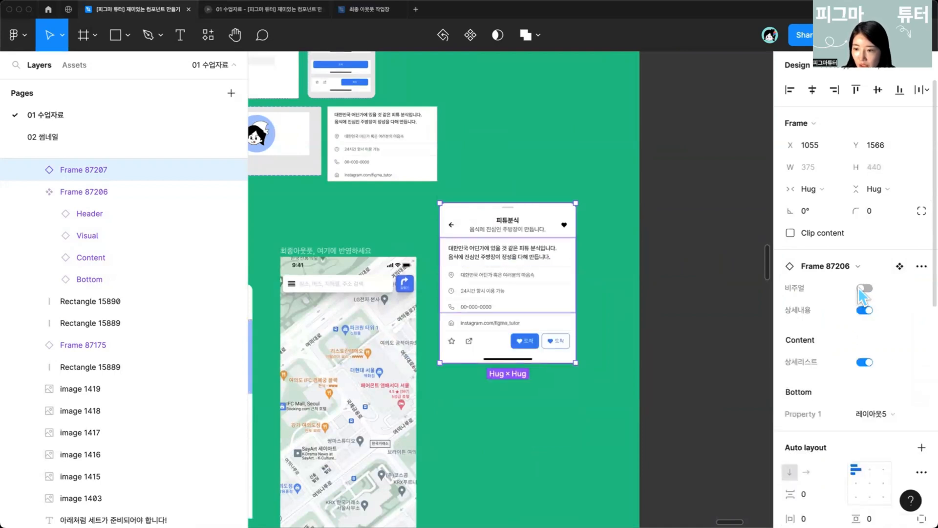
pyautogui.click(863, 288)
pyautogui.click(864, 310)
pyautogui.click(864, 288)
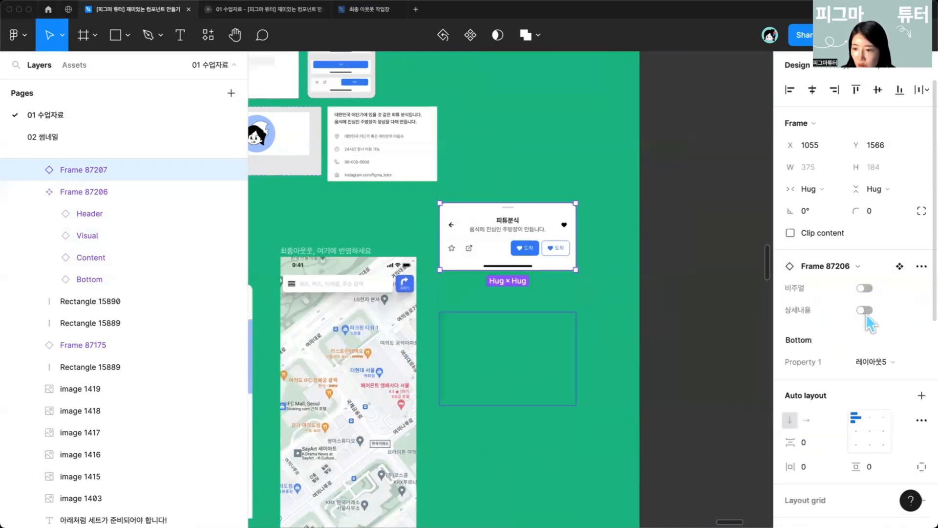
pyautogui.click(864, 309)
pyautogui.click(864, 288)
# Step: Switch the instance's Visual property to symbol
pyautogui.scroll(-2, 873, 352)
pyautogui.click(863, 331)
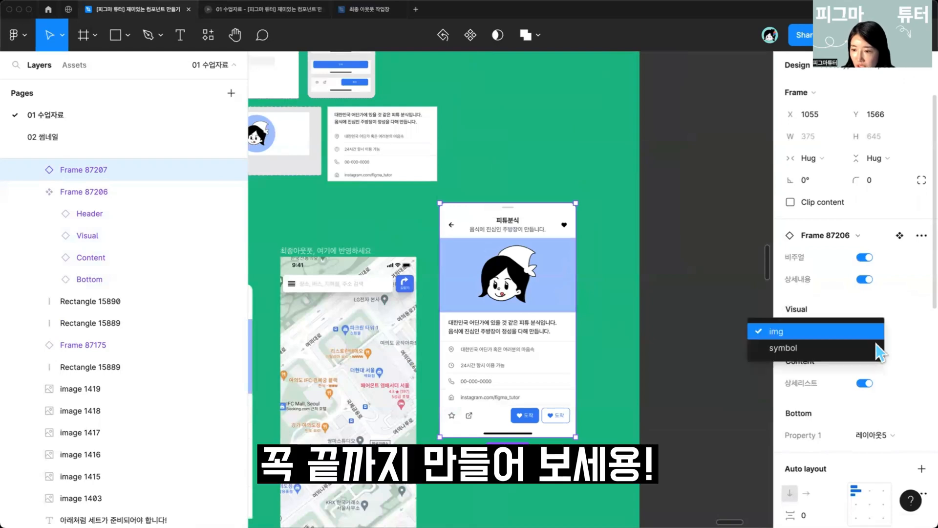
pyautogui.click(858, 348)
pyautogui.click(869, 330)
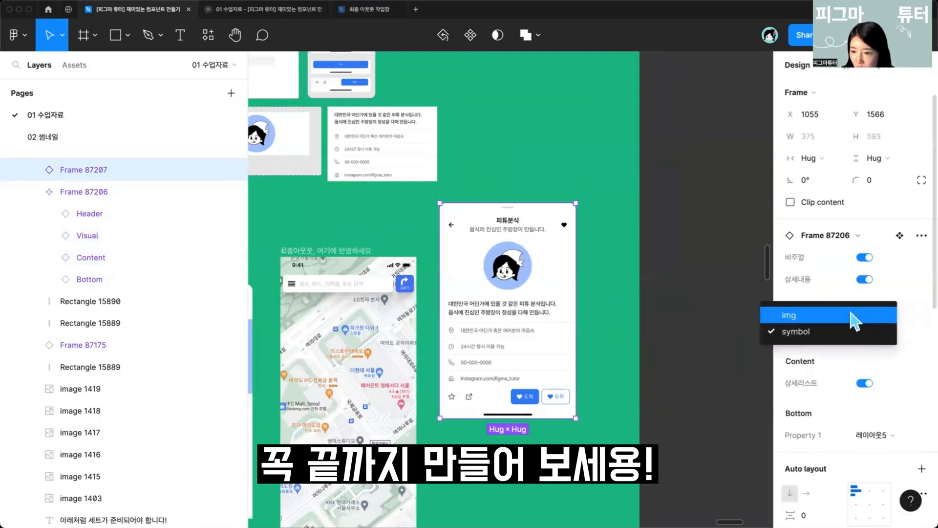
pyautogui.click(863, 315)
pyautogui.click(874, 331)
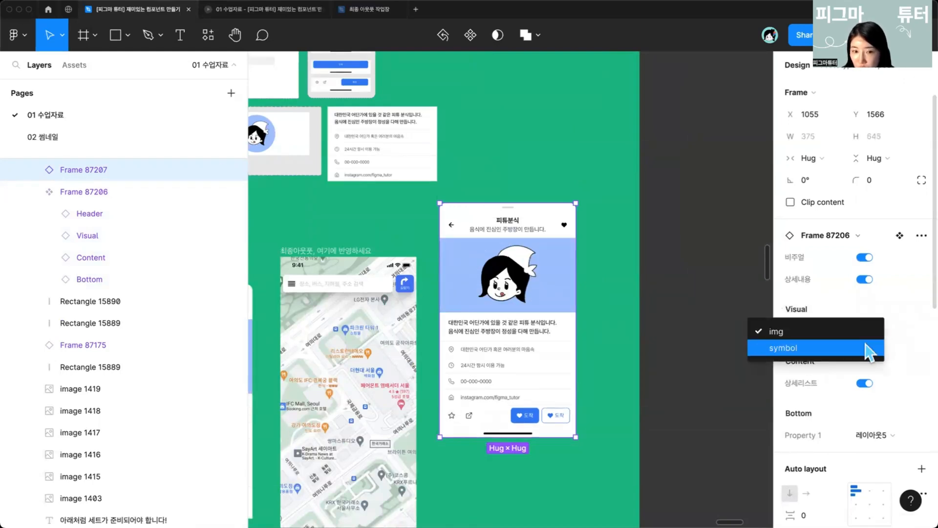
pyautogui.click(868, 348)
# Step: Test the Content's 상세리스트 toggle and set the instance's Bottom property to 4
pyautogui.click(864, 384)
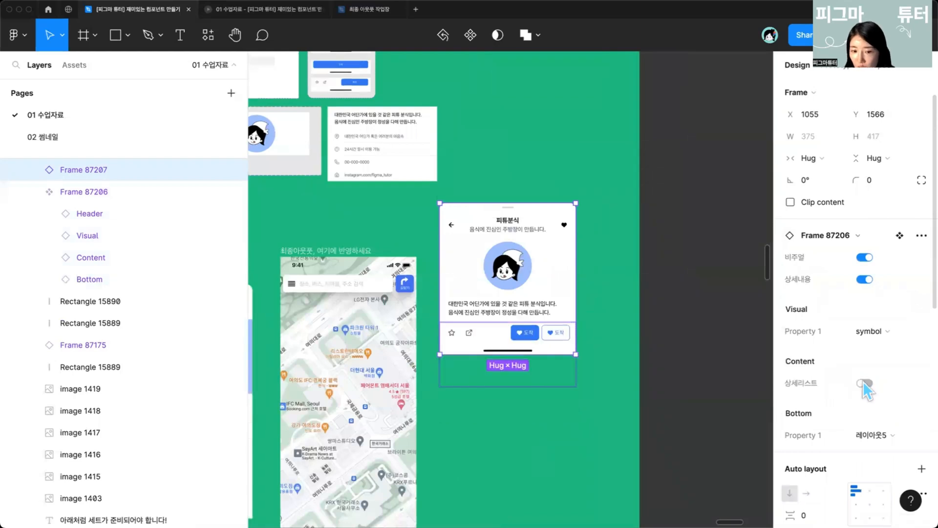
pyautogui.click(864, 382)
pyautogui.click(875, 435)
pyautogui.click(824, 415)
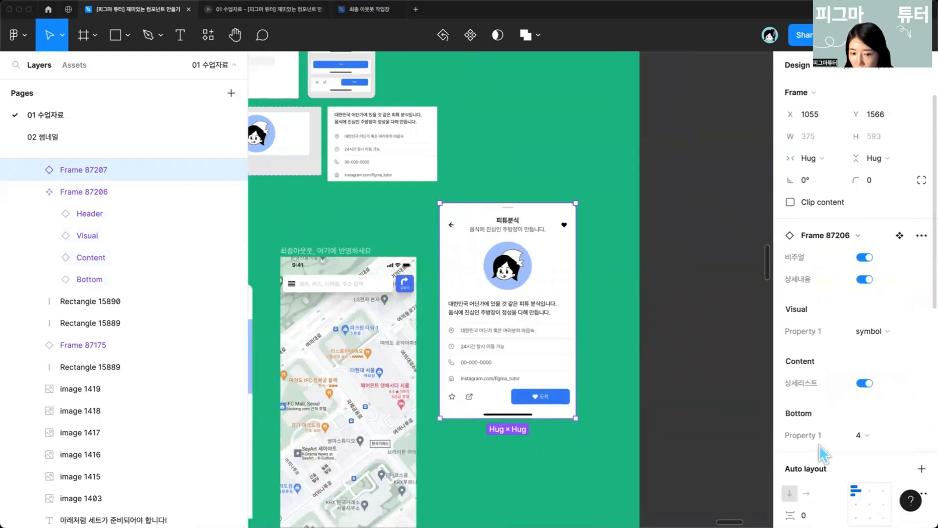